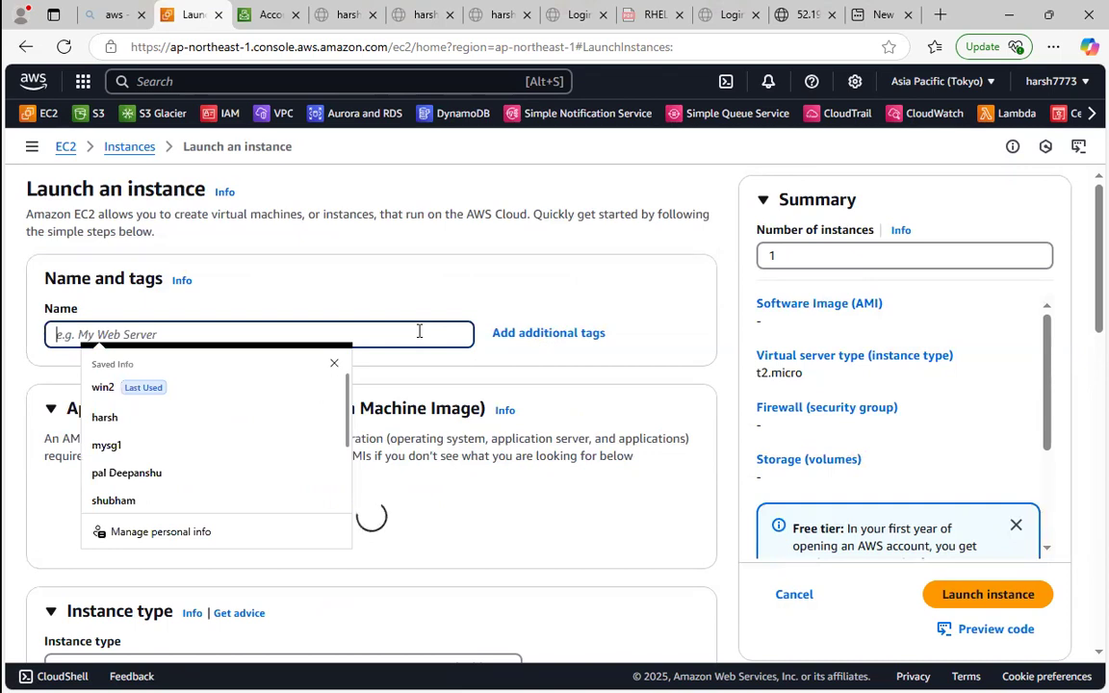
Enter l1 as the instance name and pick the Red Hat Enterprise Linux 9 AMI
text(l1)
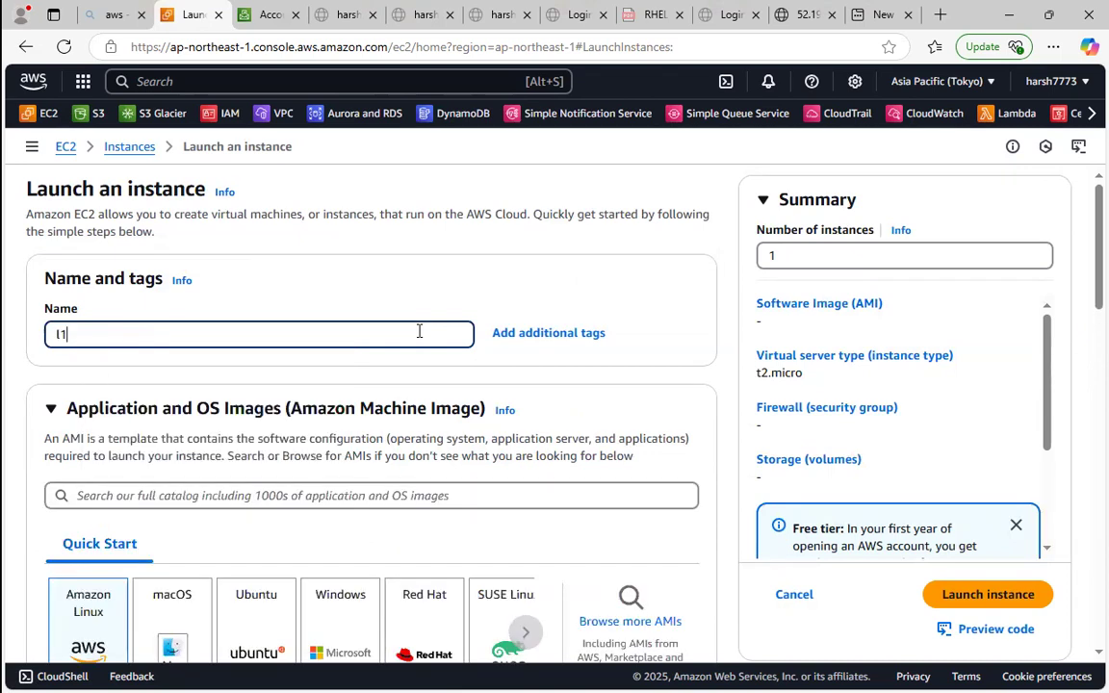
scroll(420, 337, down, 3)
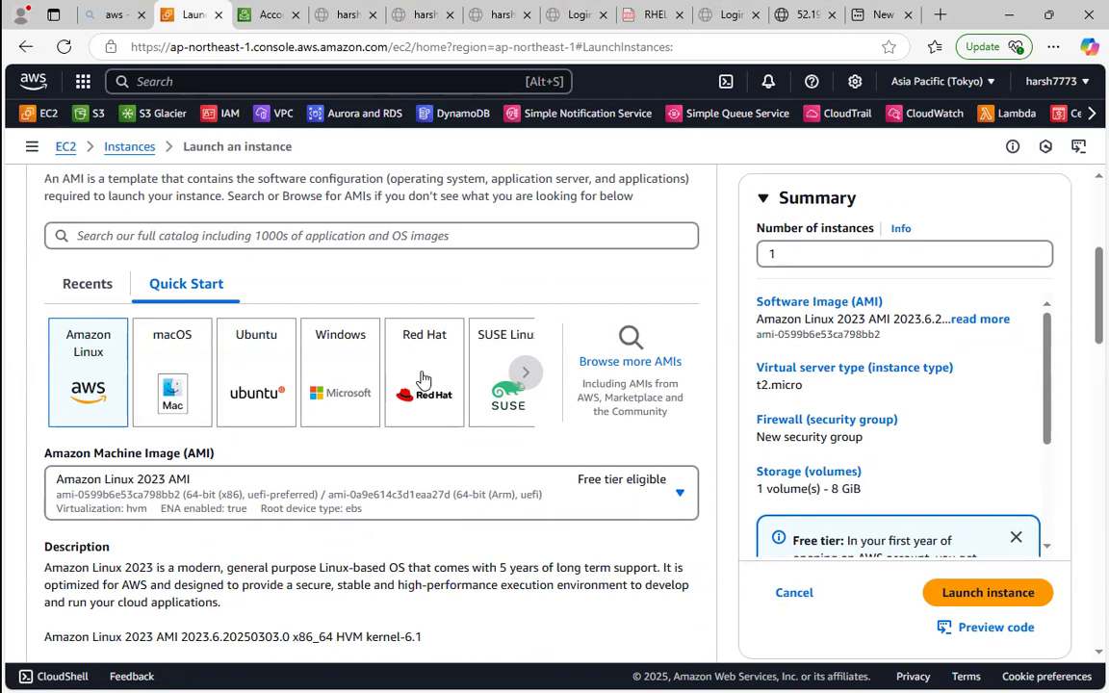
click(424, 379)
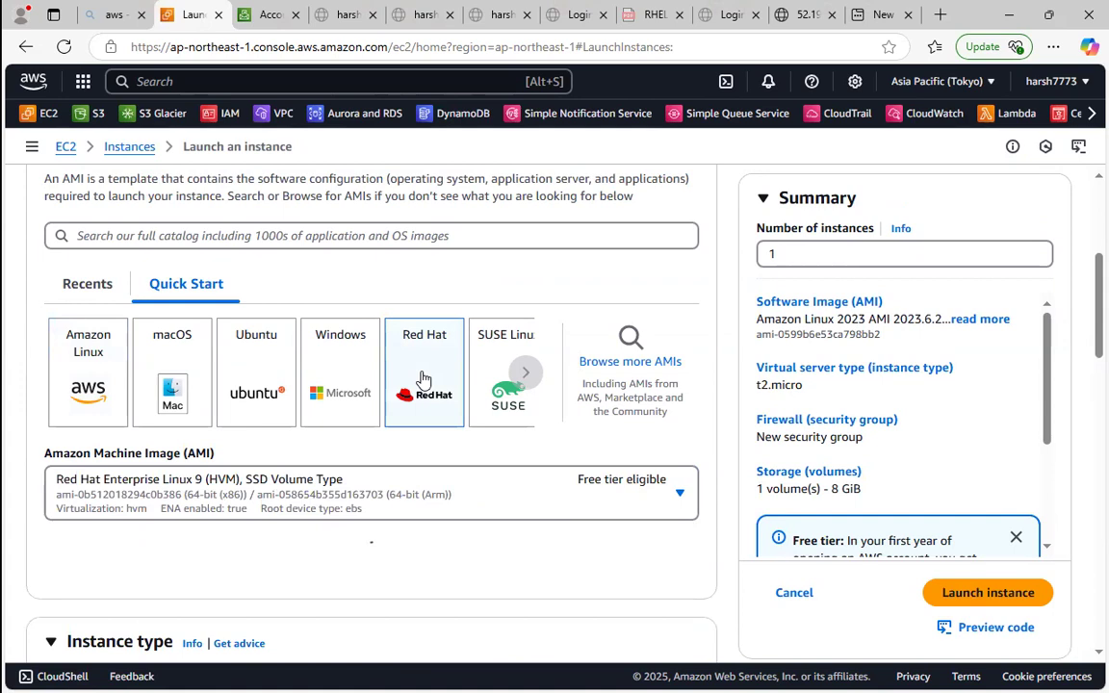
scroll(423, 379, down, 3)
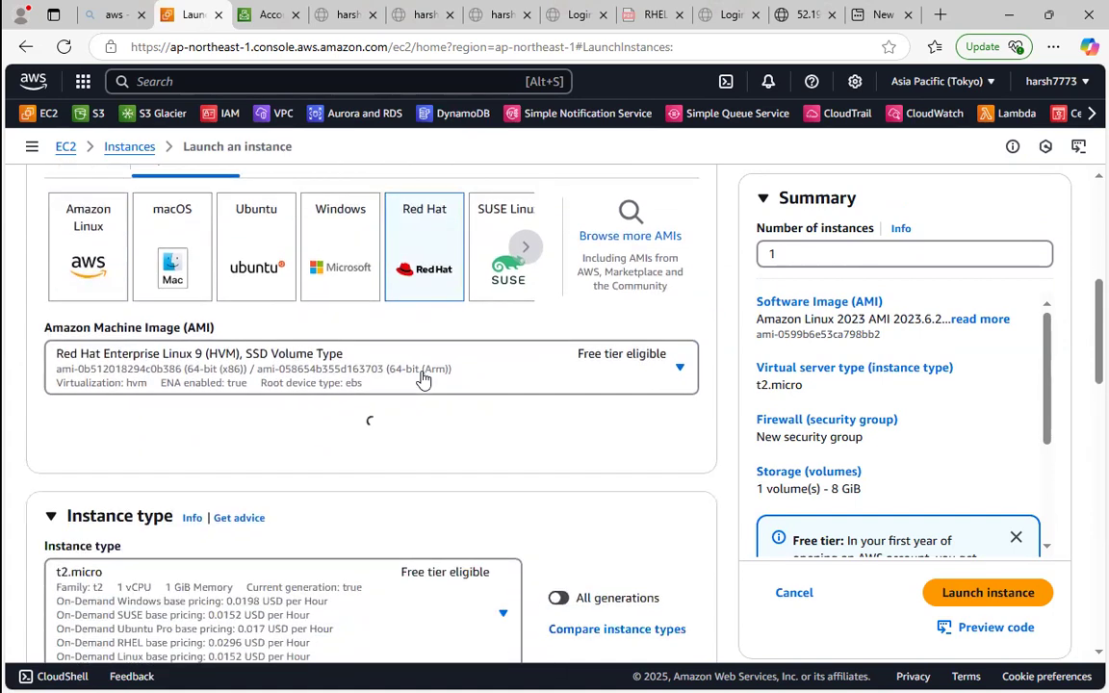
scroll(423, 378, down, 4)
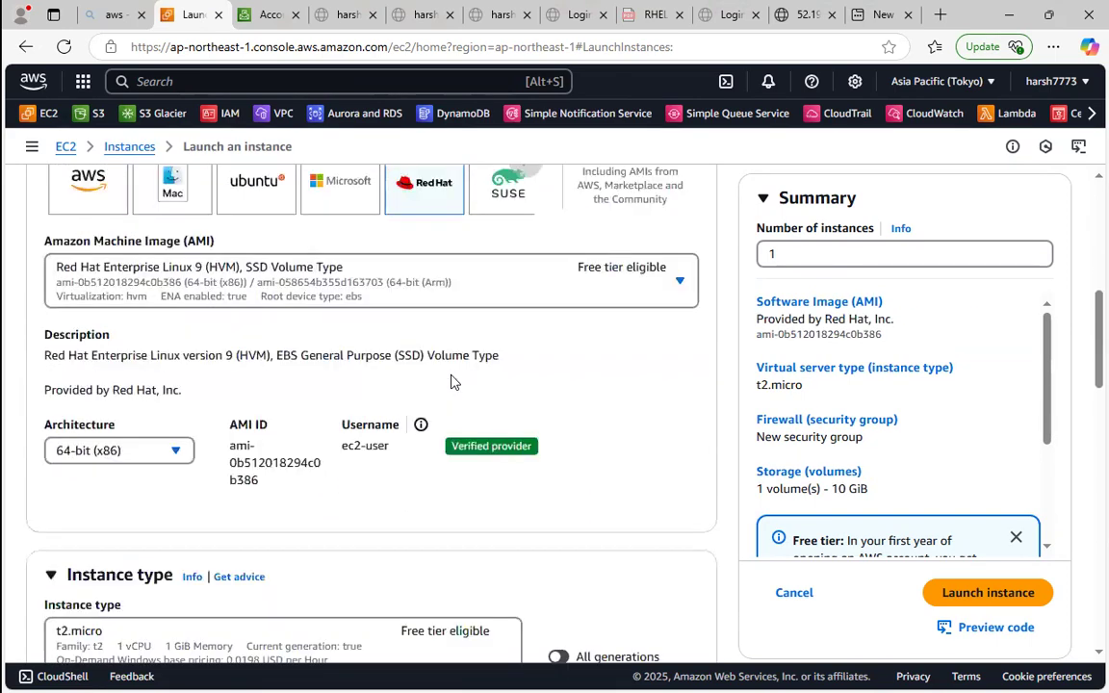
scroll(453, 383, down, 2)
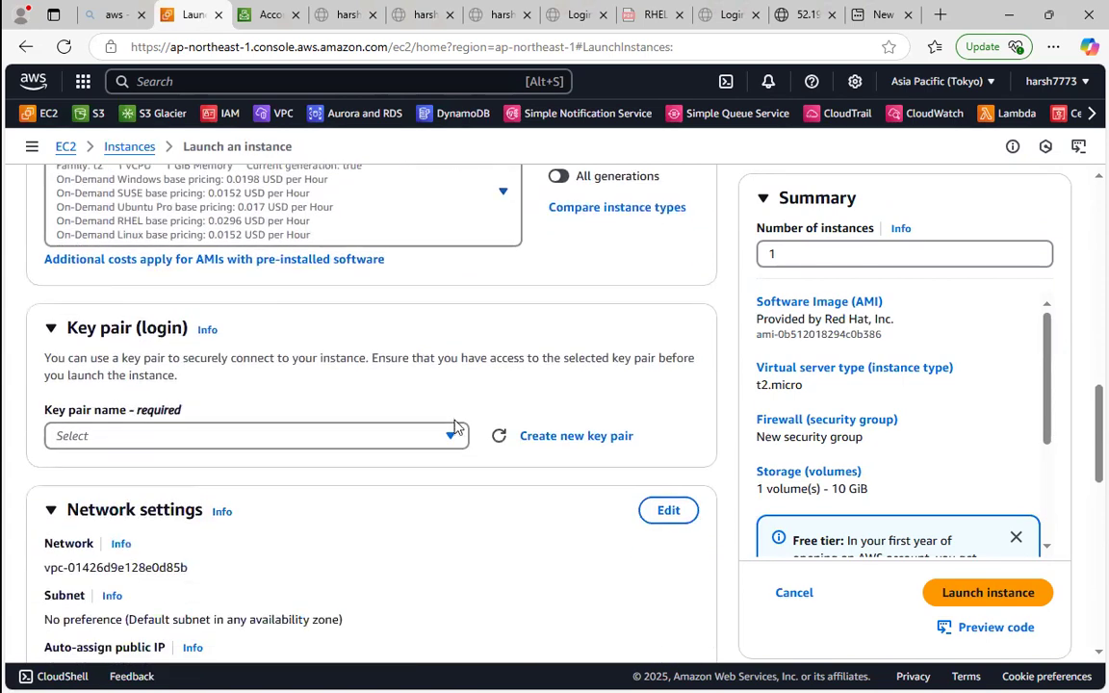
Choose the 8march key pair for logging in to the instance
click(448, 439)
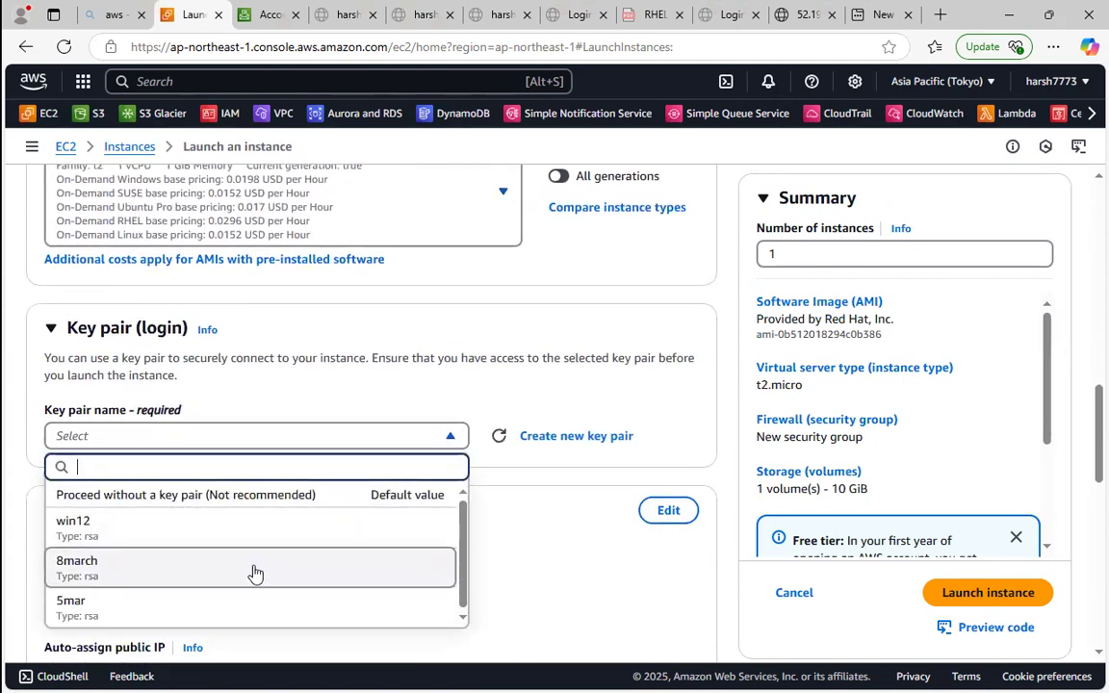
click(263, 568)
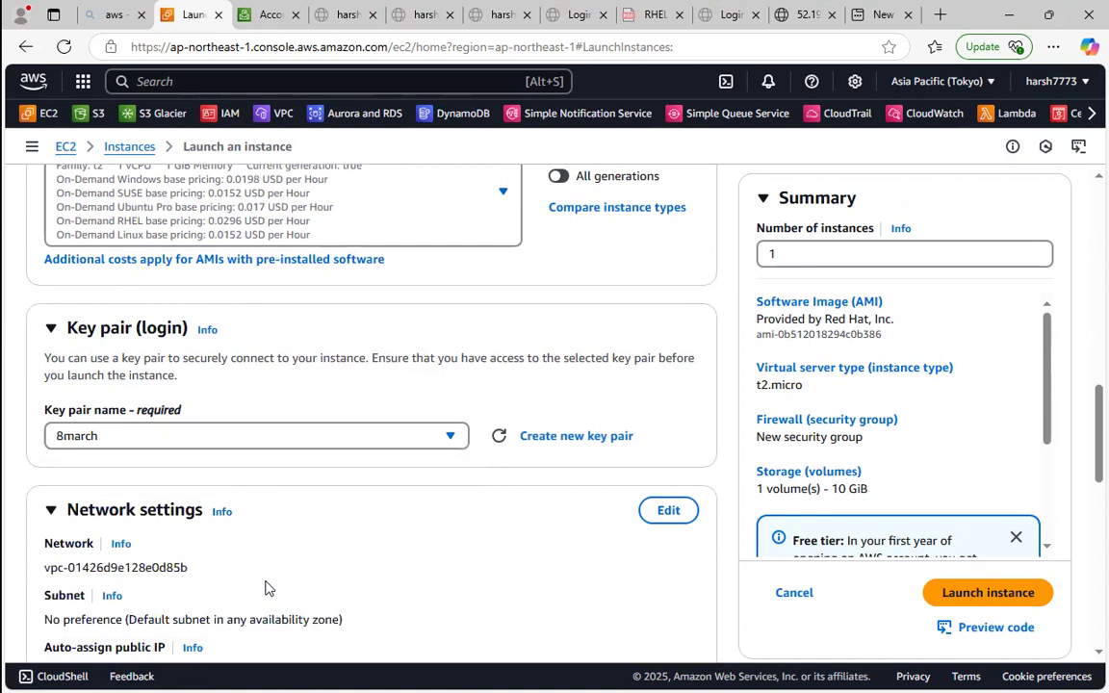
scroll(386, 483, down, 5)
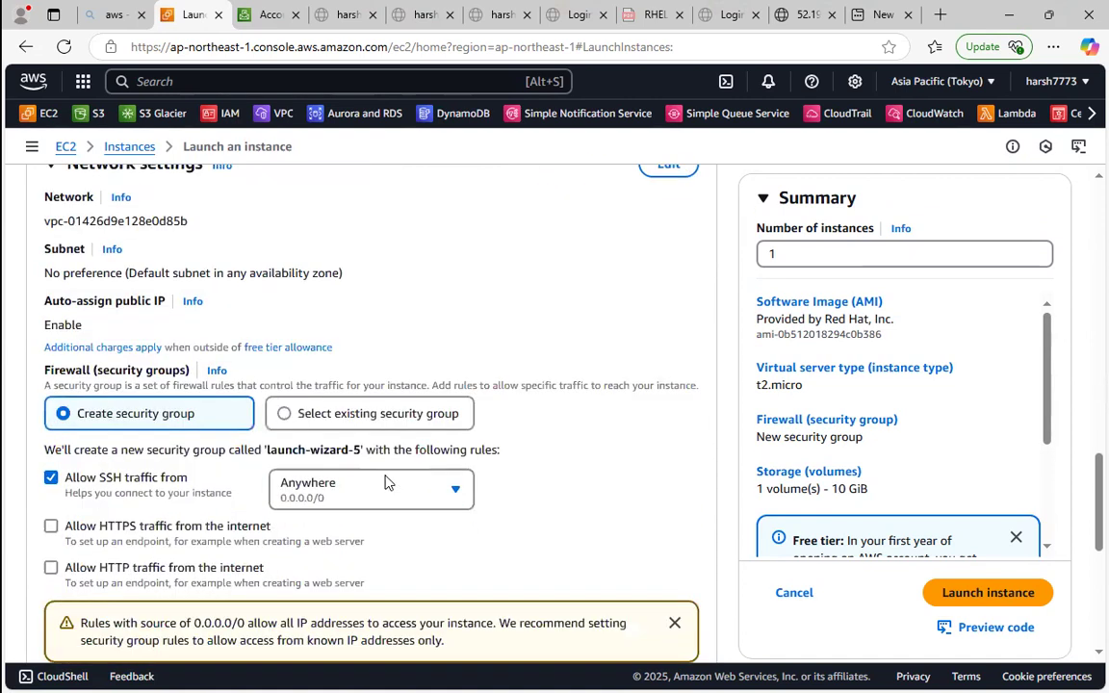
scroll(278, 467, down, 2)
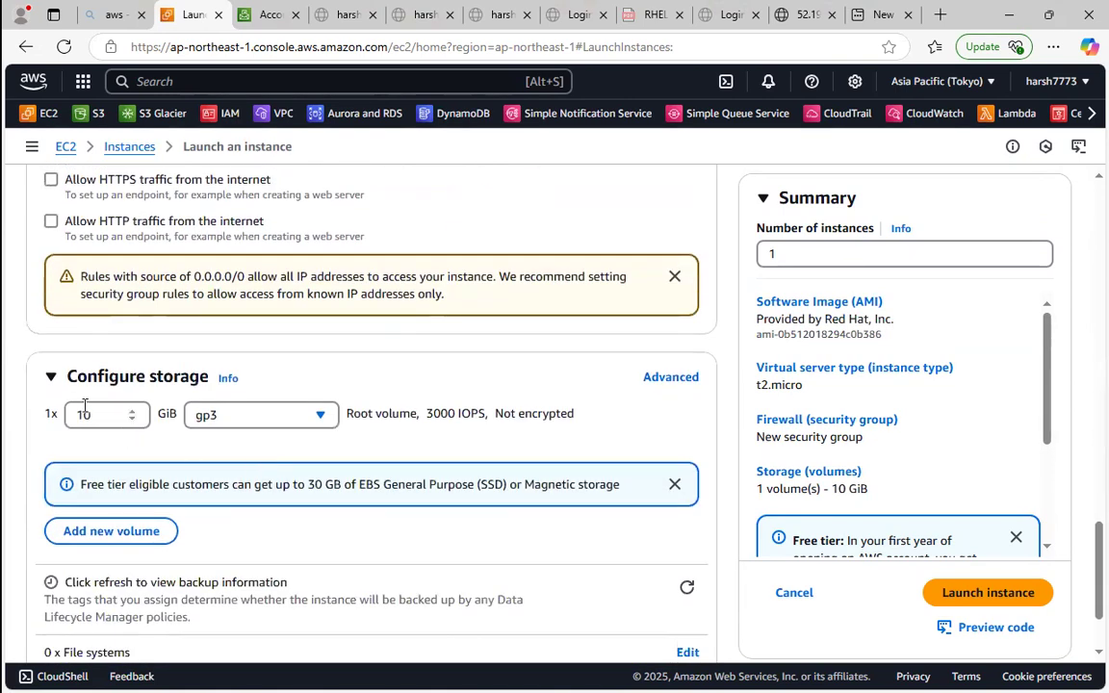
Review the root volume type options, keeping the 10 GiB root volume at gp3
click(321, 416)
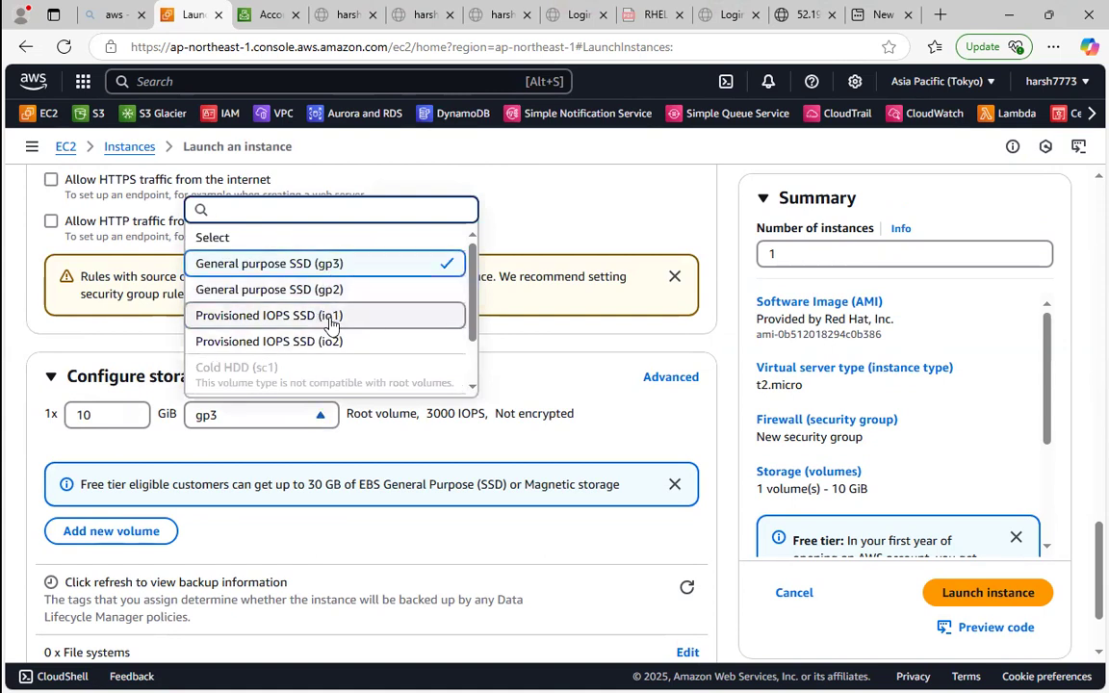
scroll(289, 337, down, 1)
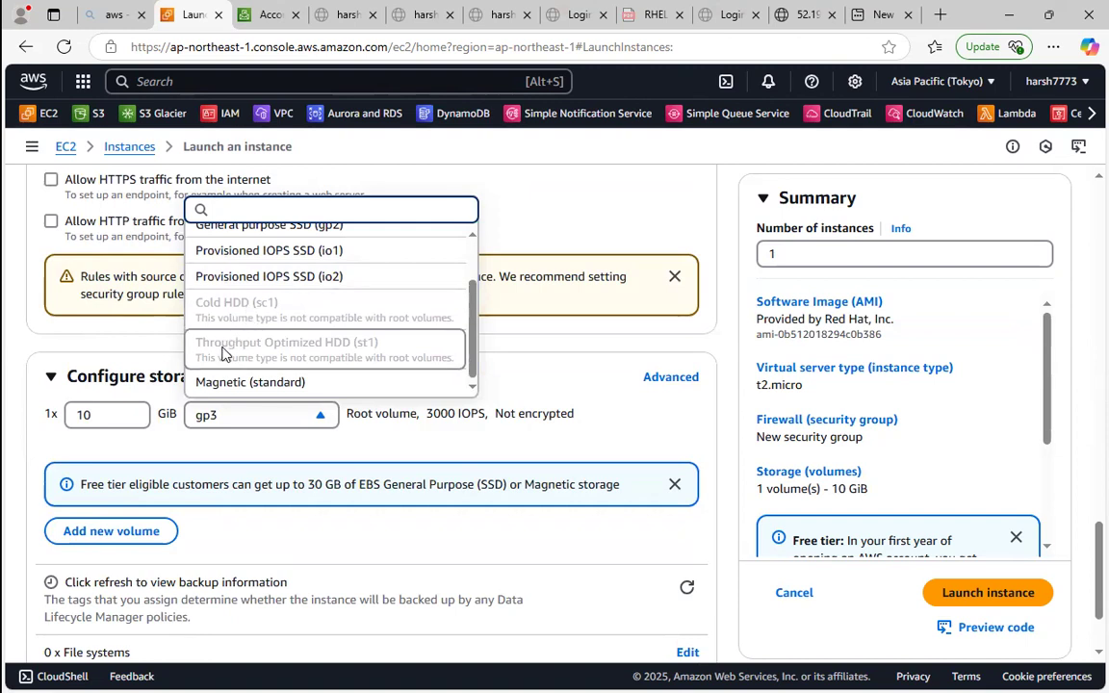
scroll(265, 352, down, 1)
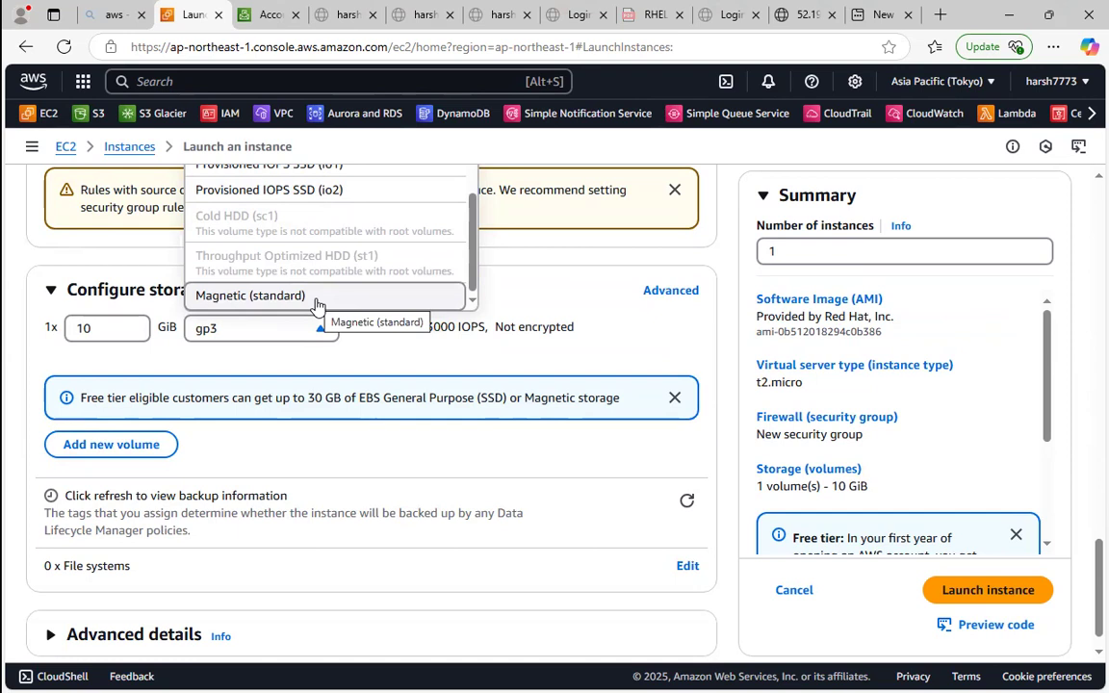
scroll(318, 304, up, 1)
scroll(594, 272, up, 1)
scroll(412, 324, down, 1)
scroll(409, 325, up, 1)
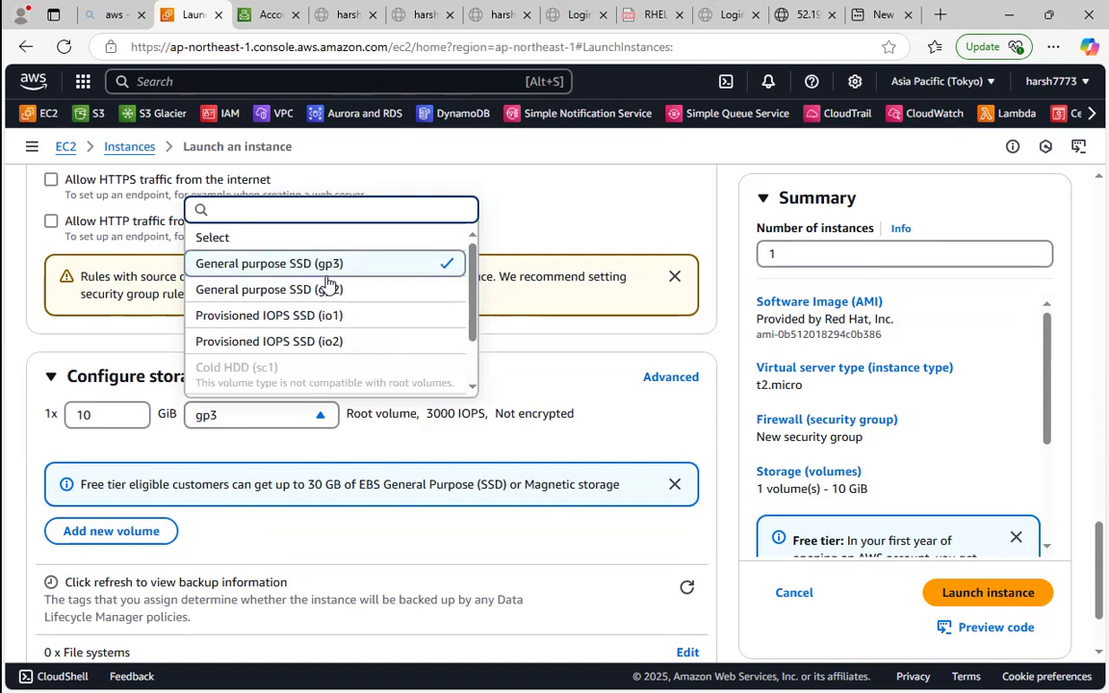
scroll(329, 285, down, 1)
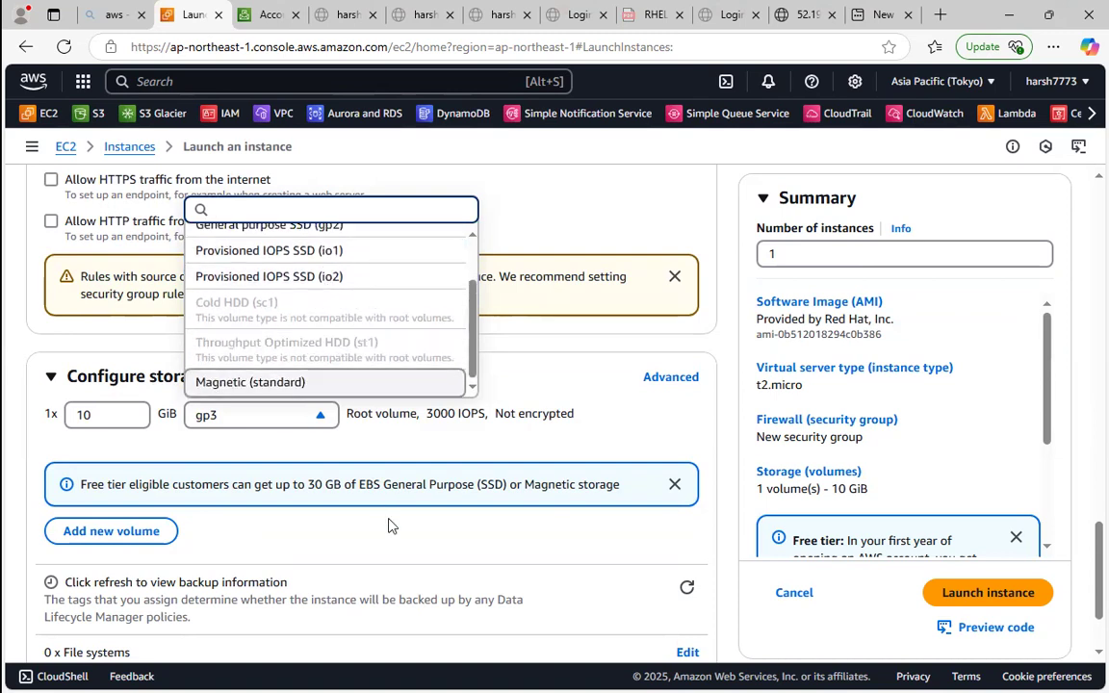
click(389, 526)
Add an extra 8 GiB gp3 volume, check its type options, then remove it
click(124, 539)
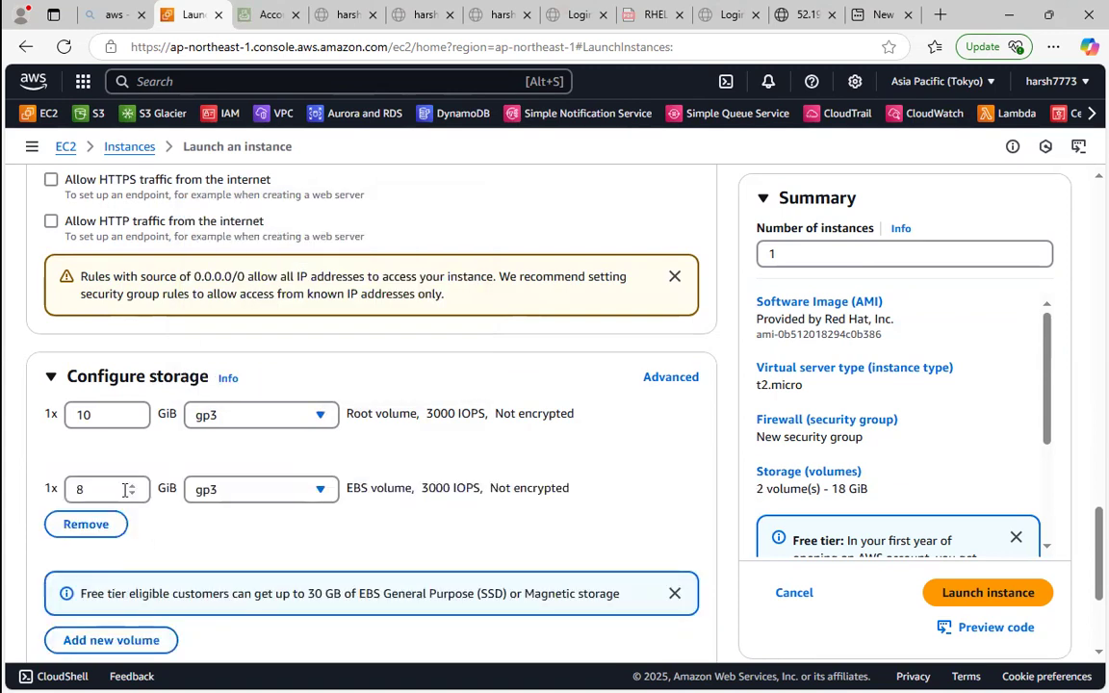
click(321, 489)
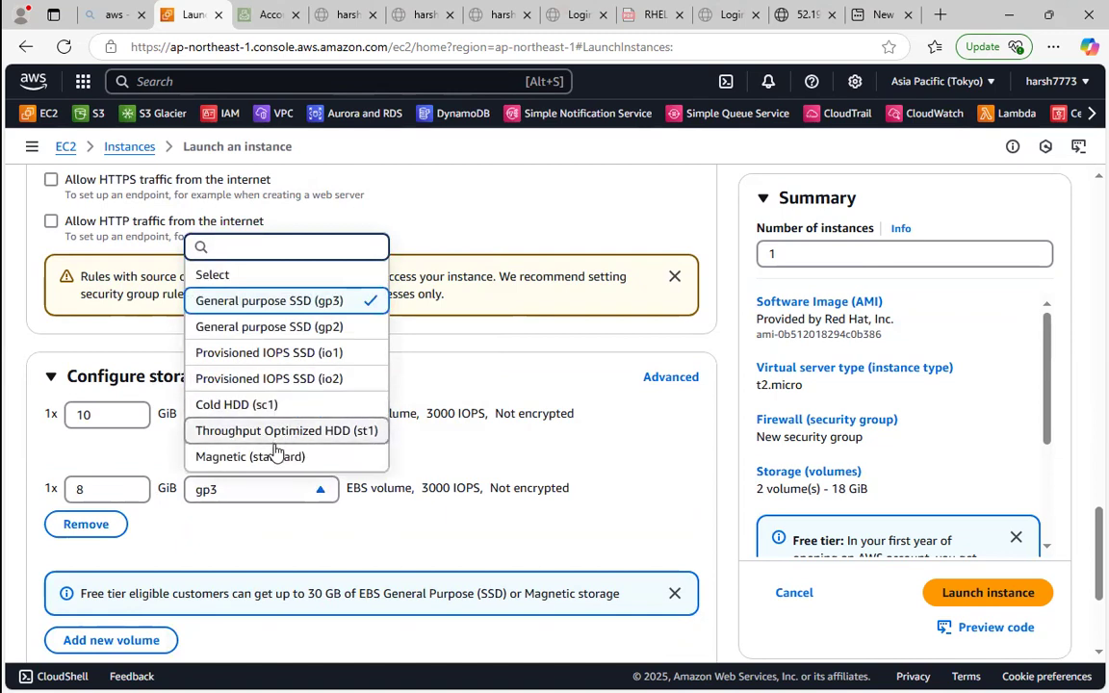
click(89, 527)
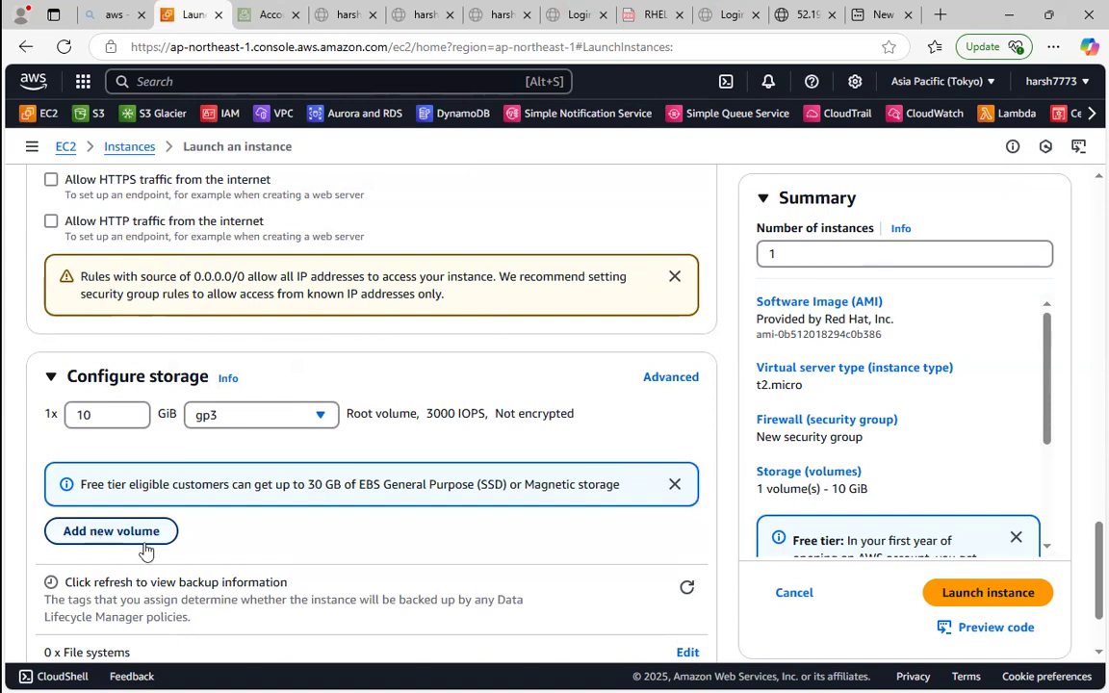
Launch the RHEL 9 instance l1 and review the success page's next steps
click(987, 599)
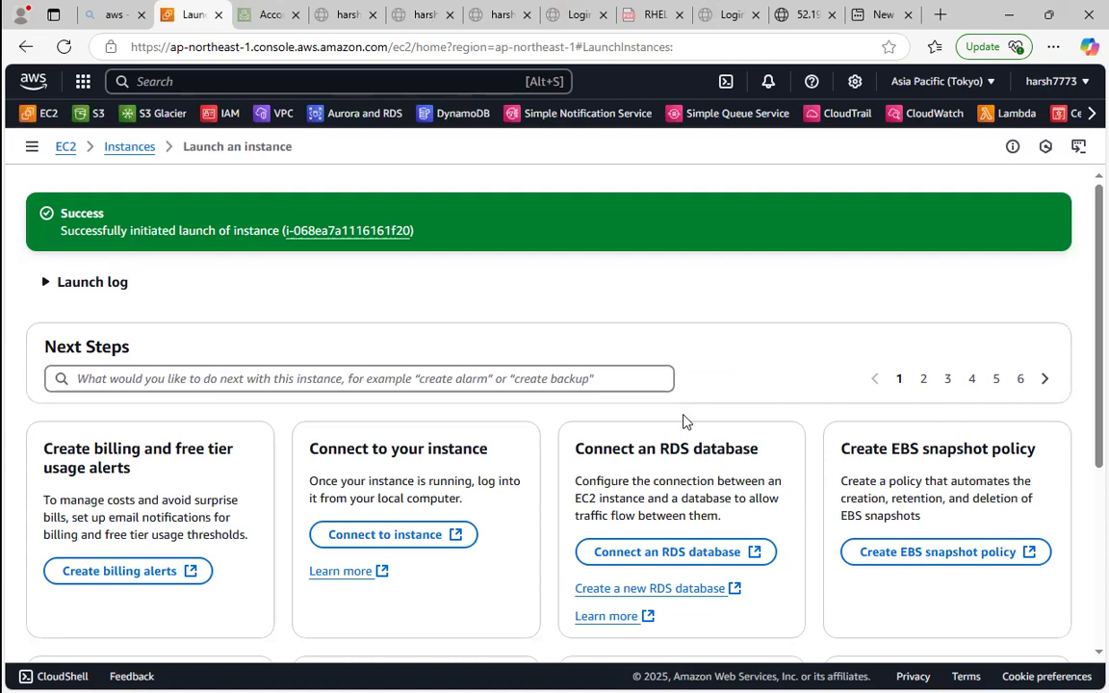
scroll(718, 394, down, 4)
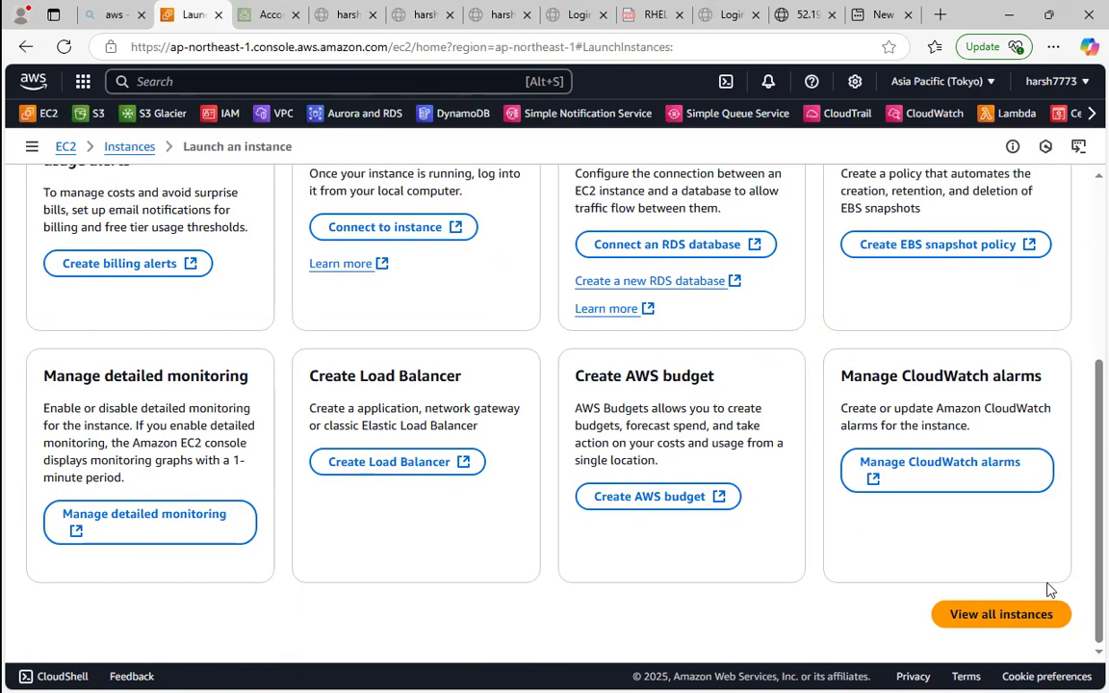
Open the full instances list, refresh it, and deselect the terminated win2 instance
click(1001, 616)
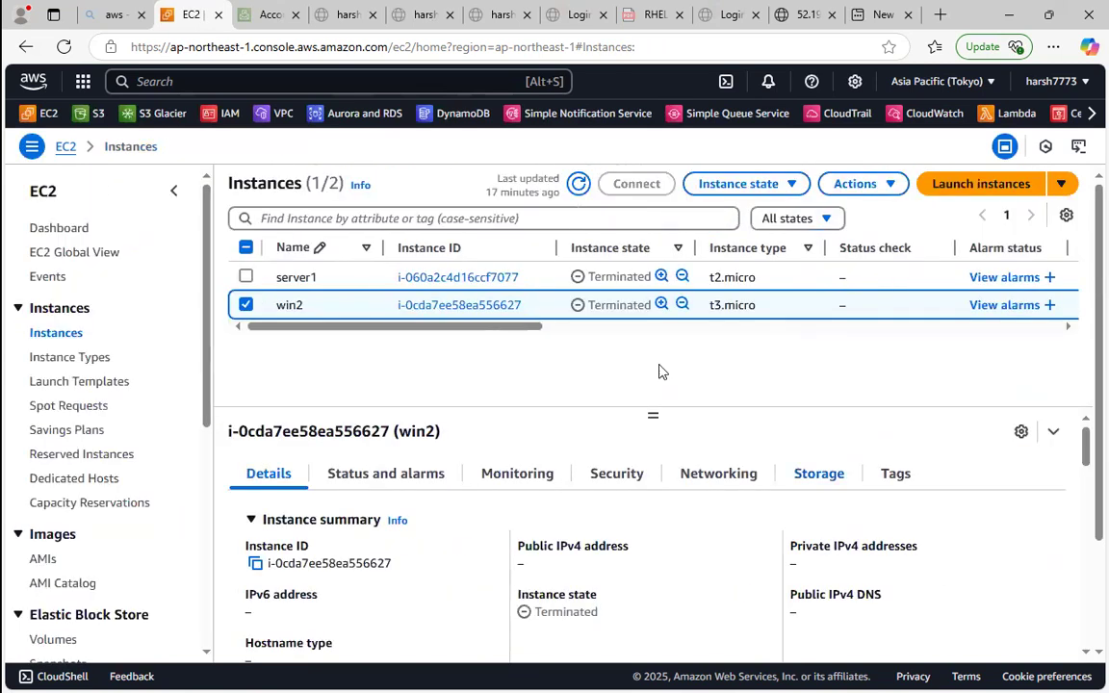
drag(527, 328, 577, 181)
click(577, 183)
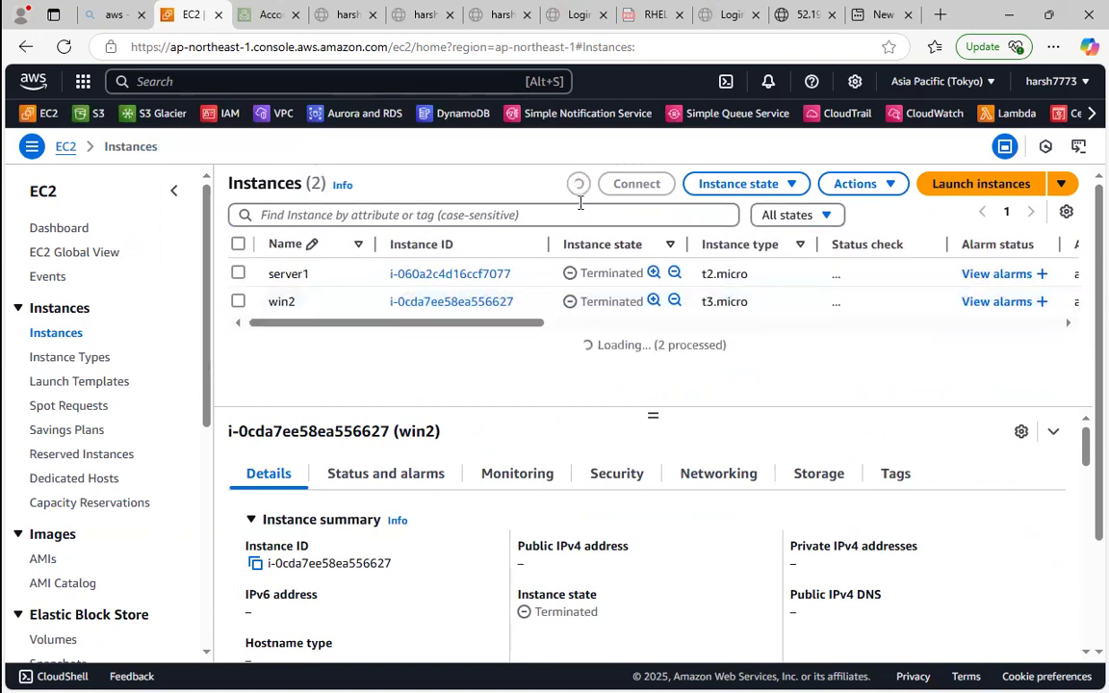
drag(495, 354, 414, 358)
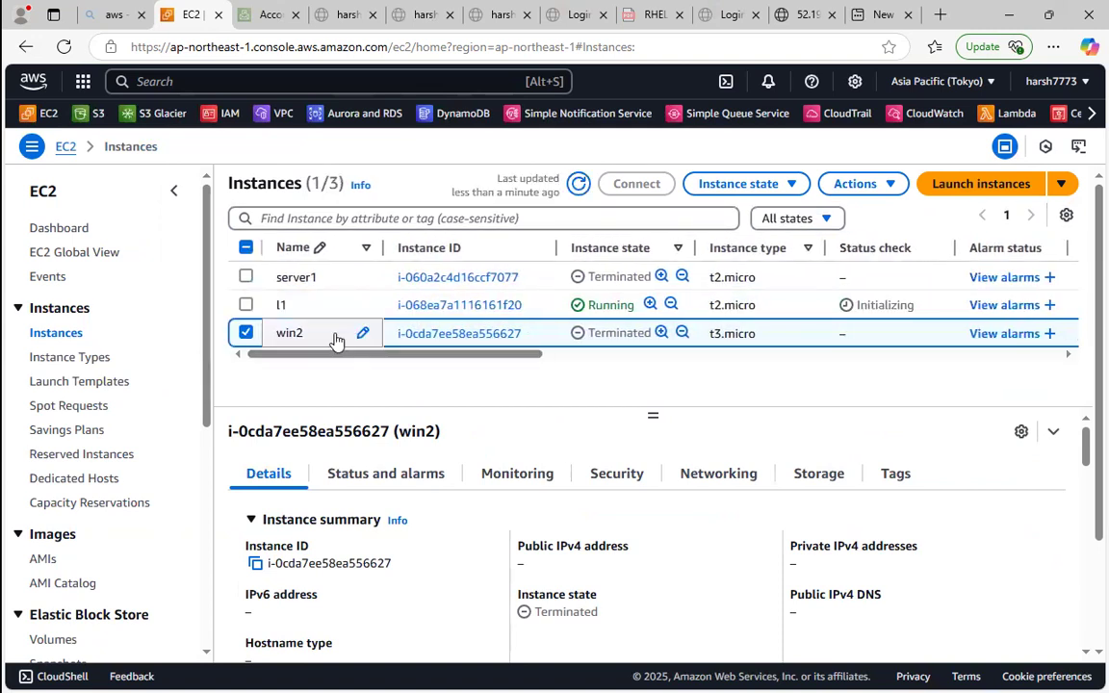
click(247, 333)
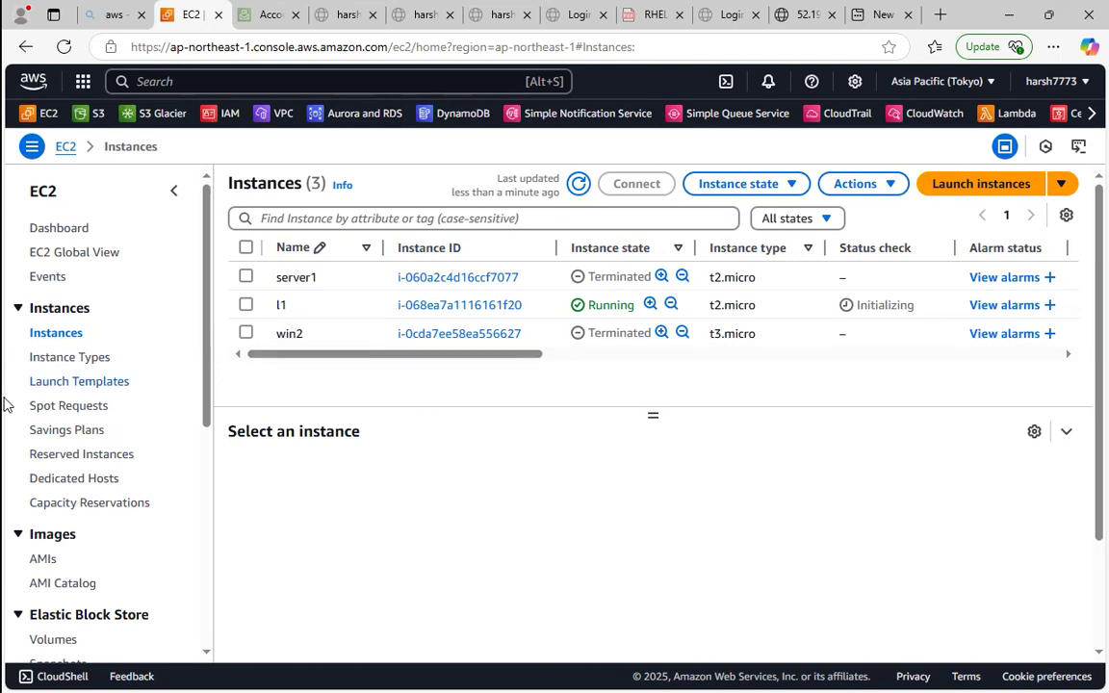
Select l1 and view its storage, showing the 10 GiB root volume /dev/sda1
click(246, 304)
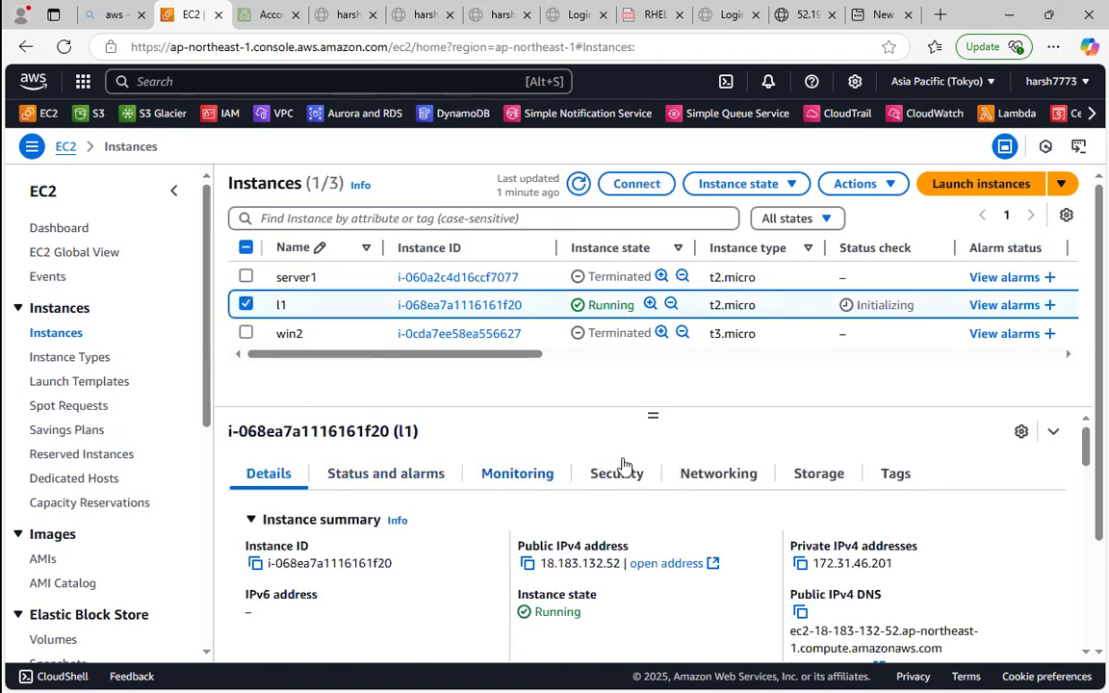
click(834, 482)
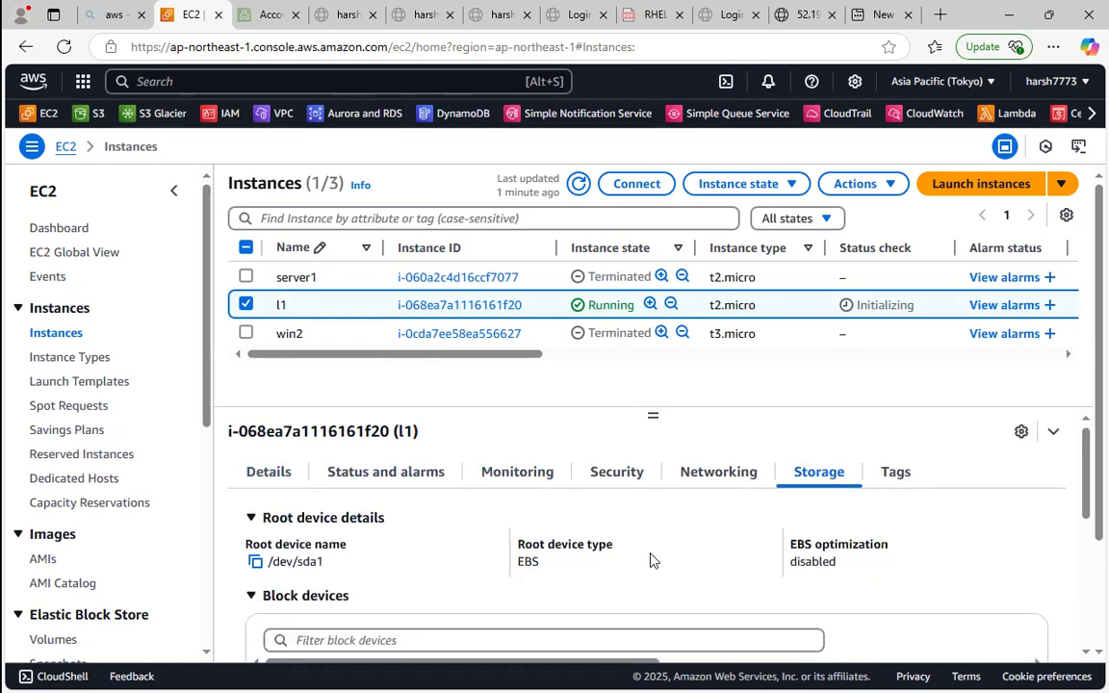
scroll(566, 545, down, 1)
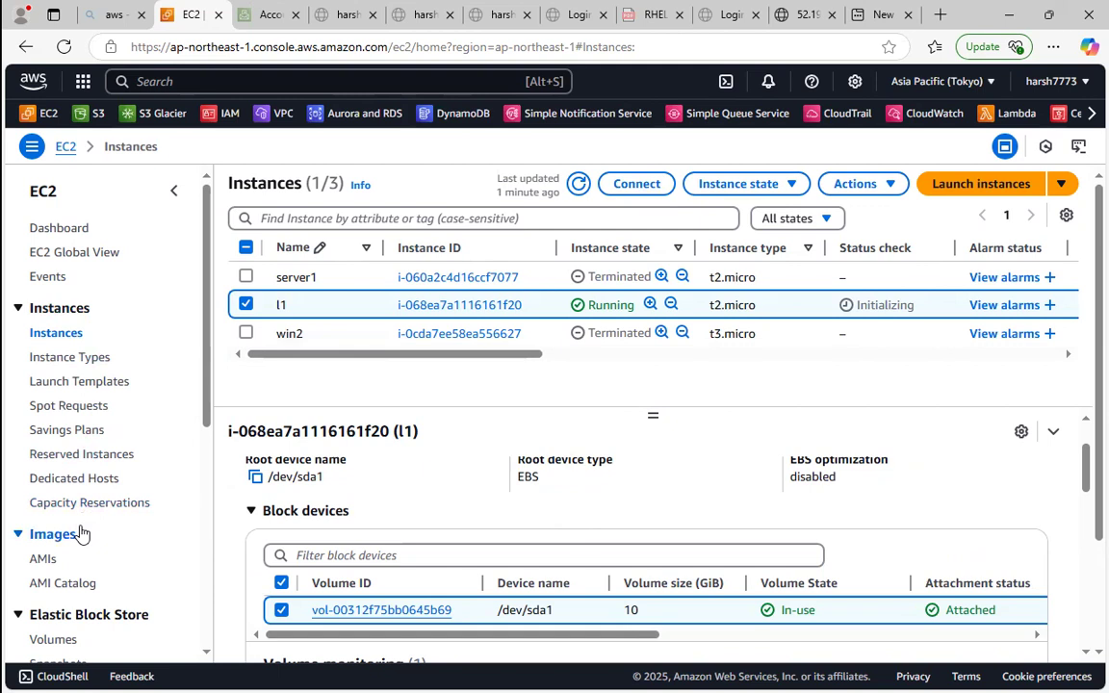
scroll(80, 532, down, 2)
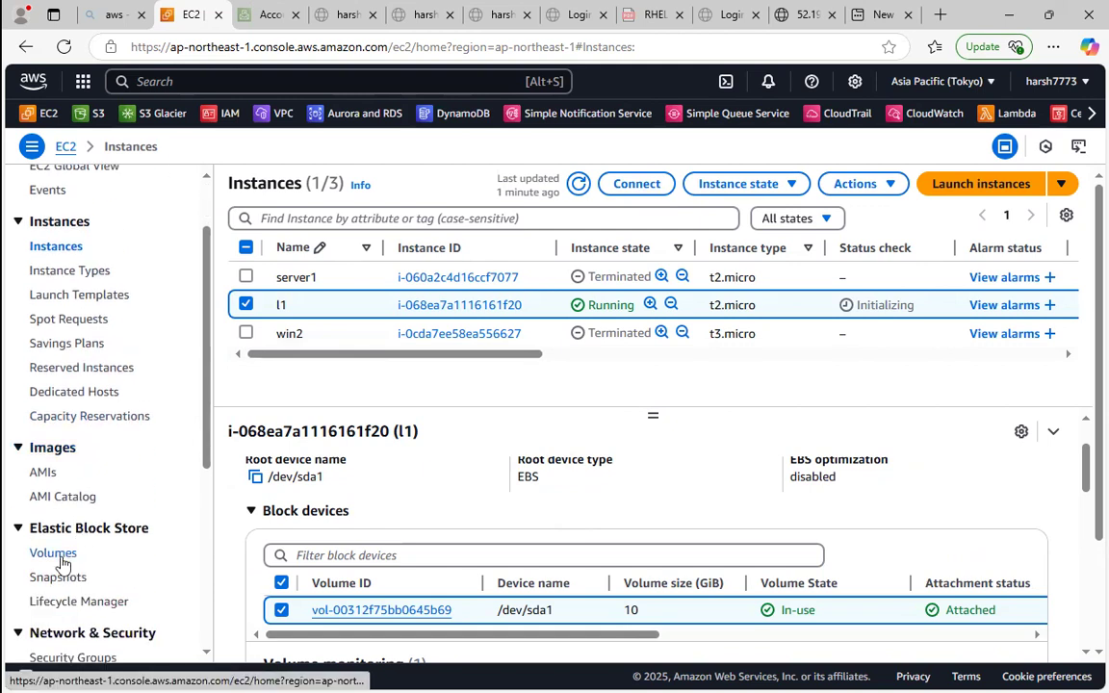
From the Volumes list, start a new volume as General Purpose SSD (gp2), noting its 3000 IOPS maximum
click(53, 553)
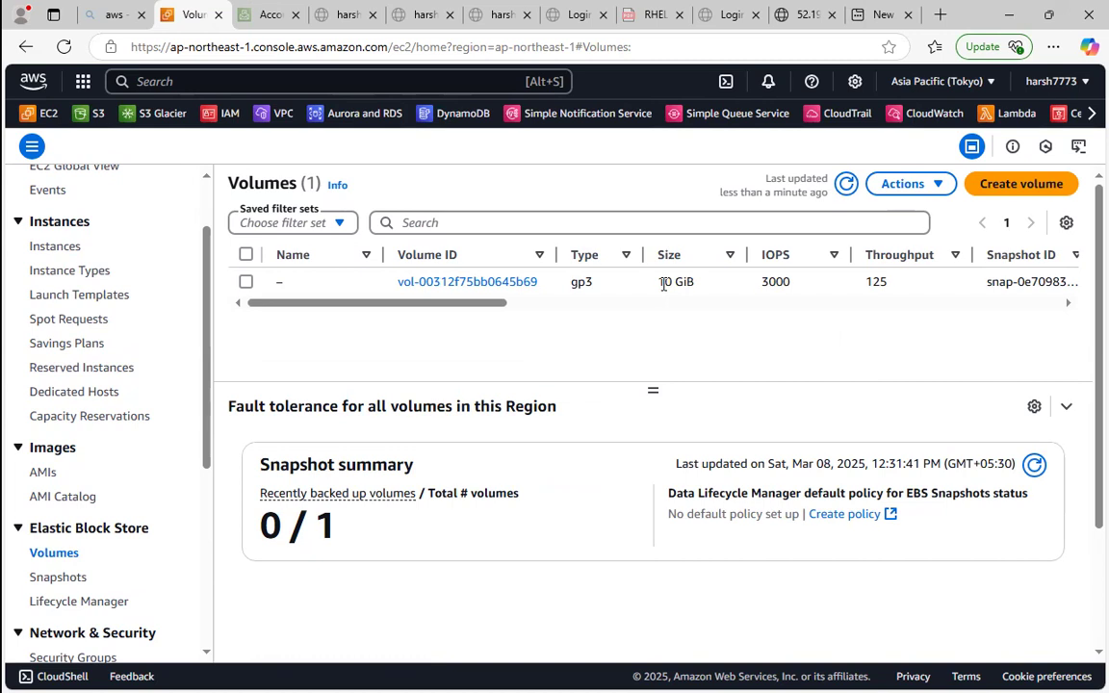
click(992, 188)
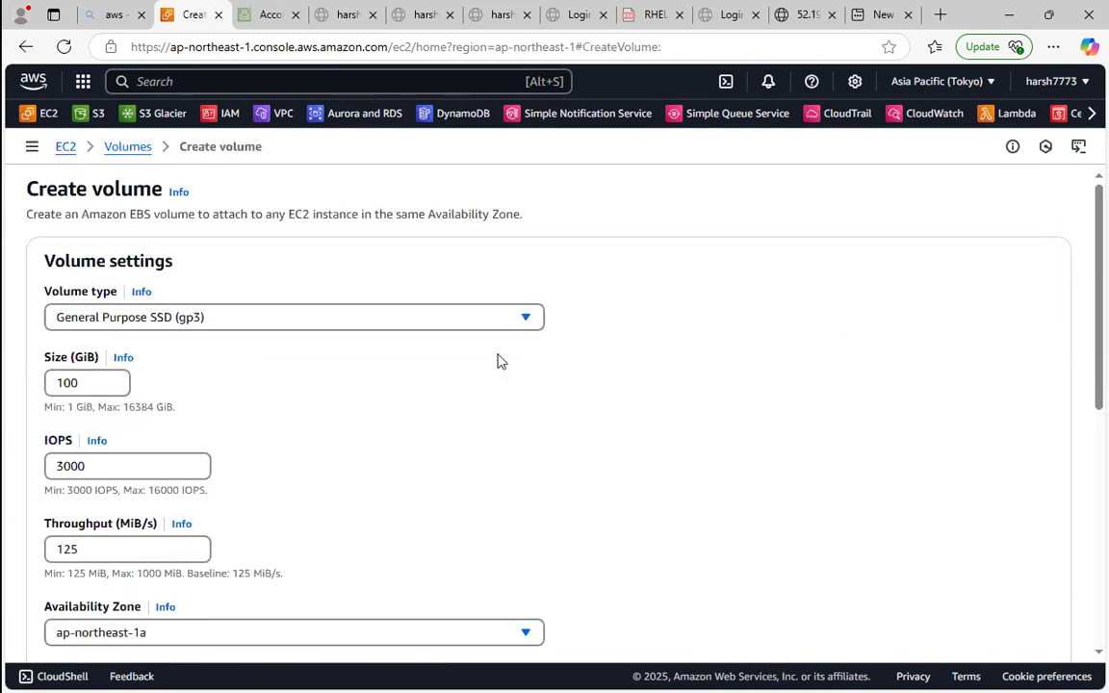
click(366, 323)
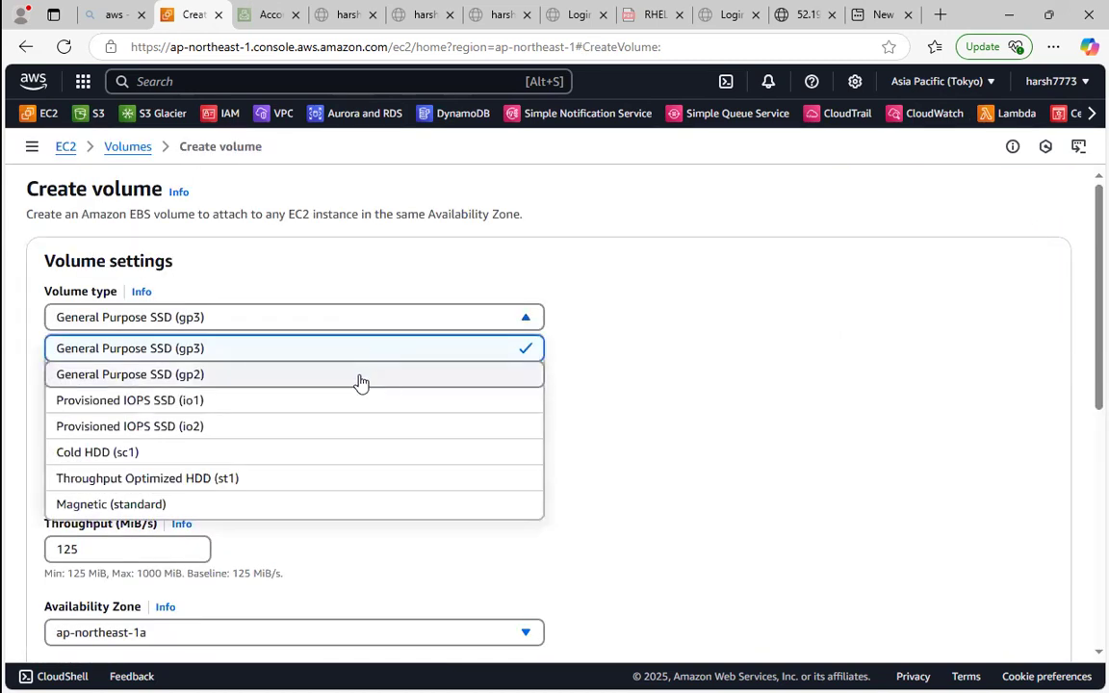
click(361, 375)
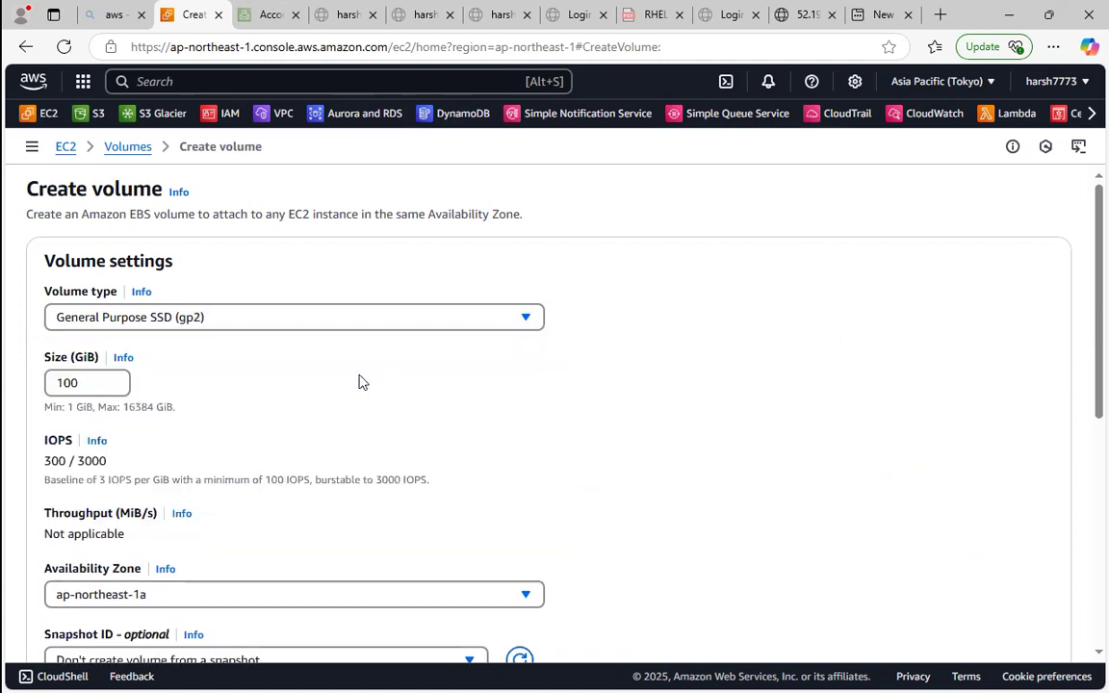
click(90, 385)
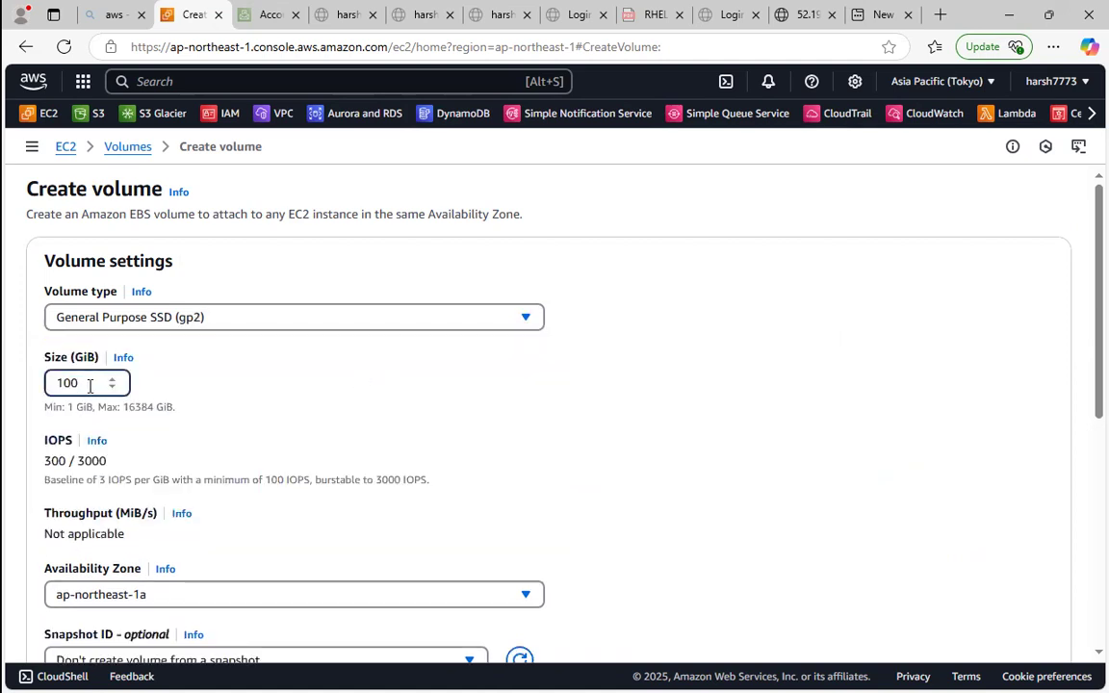
drag(74, 461, 106, 463)
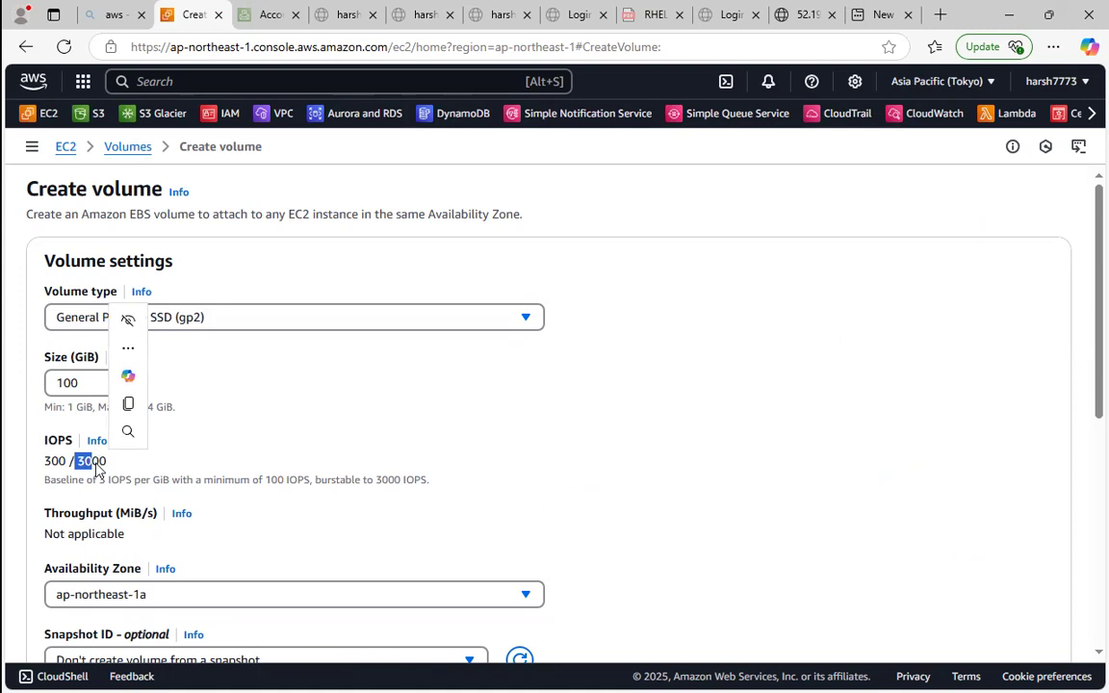
Compare the Provisioned IOPS io1 and io2 types, noting the 1000 IOPS per GiB limit
click(419, 317)
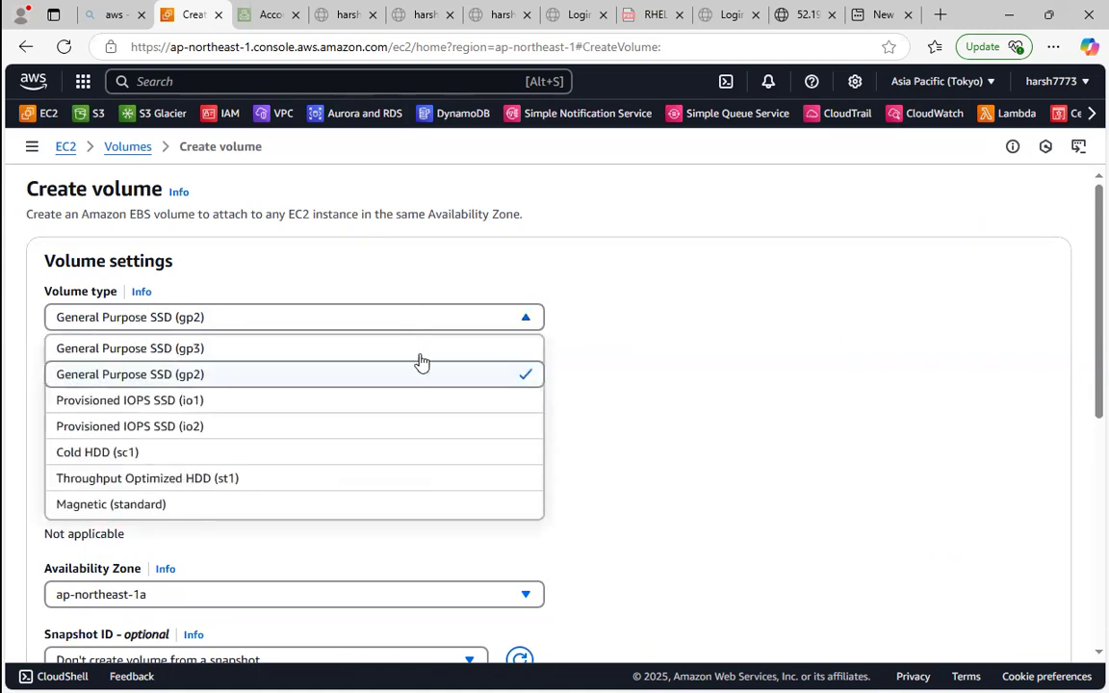
click(400, 403)
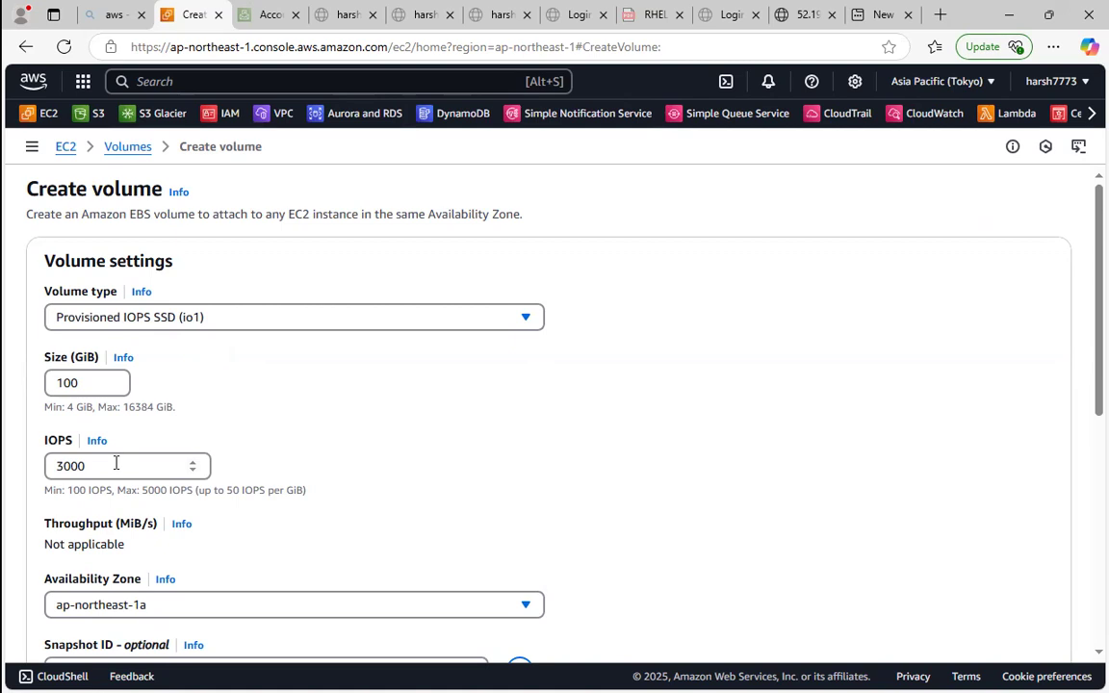
click(382, 316)
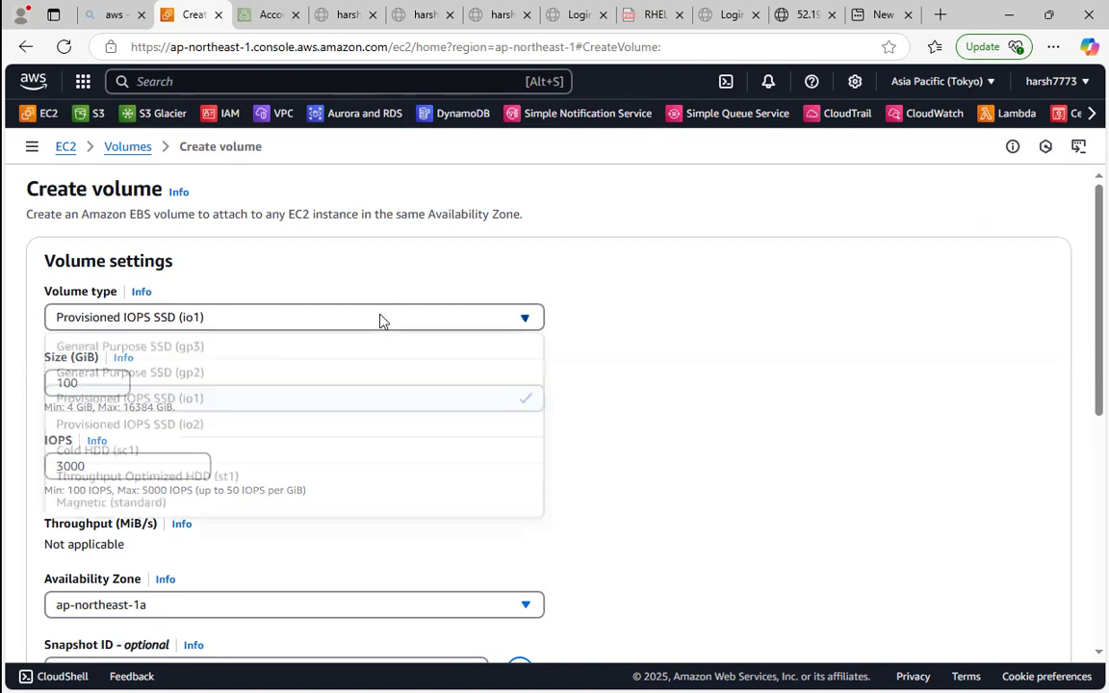
click(351, 438)
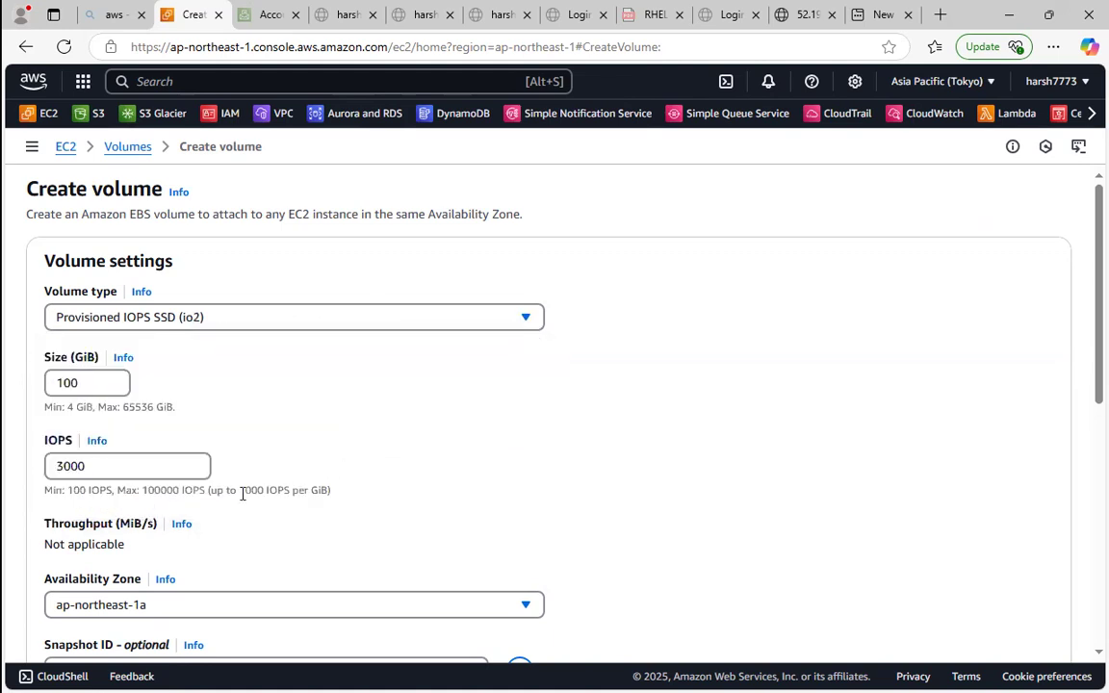
drag(238, 492, 310, 493)
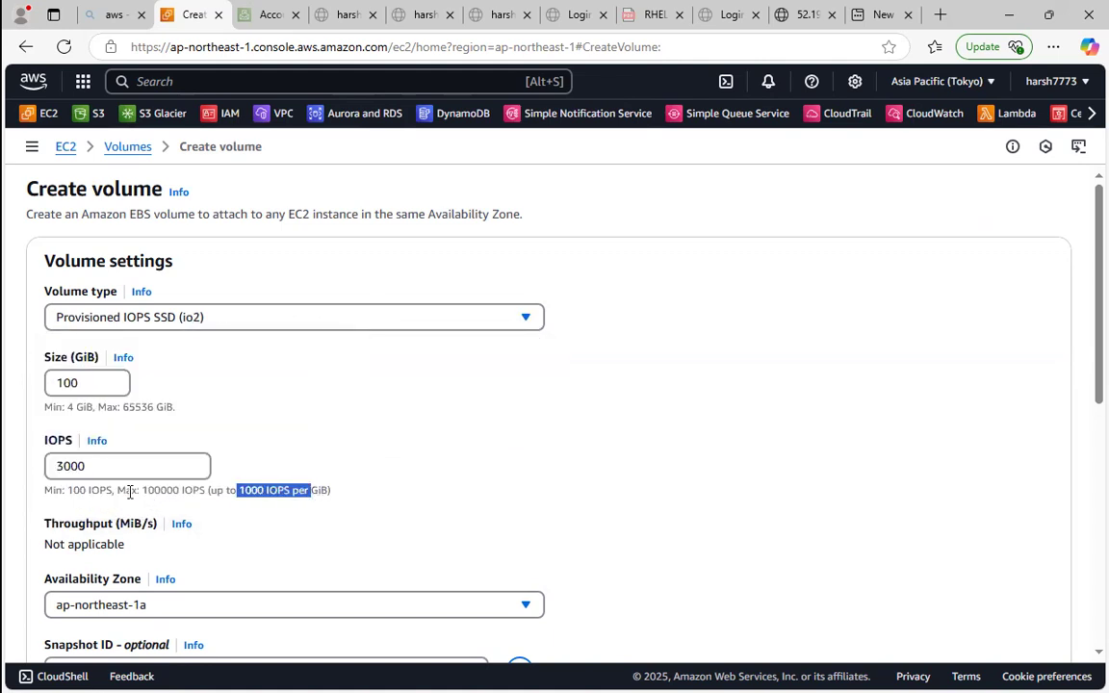
Return to gp2 and change the volume size from 100 to 500 GiB
click(346, 318)
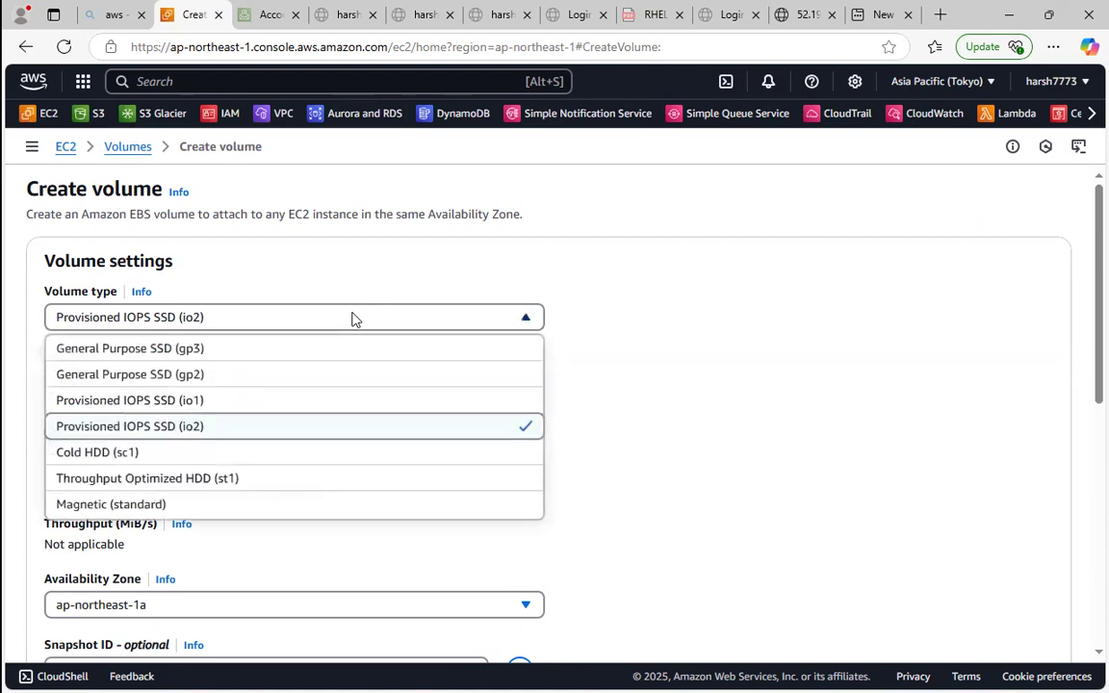
click(309, 373)
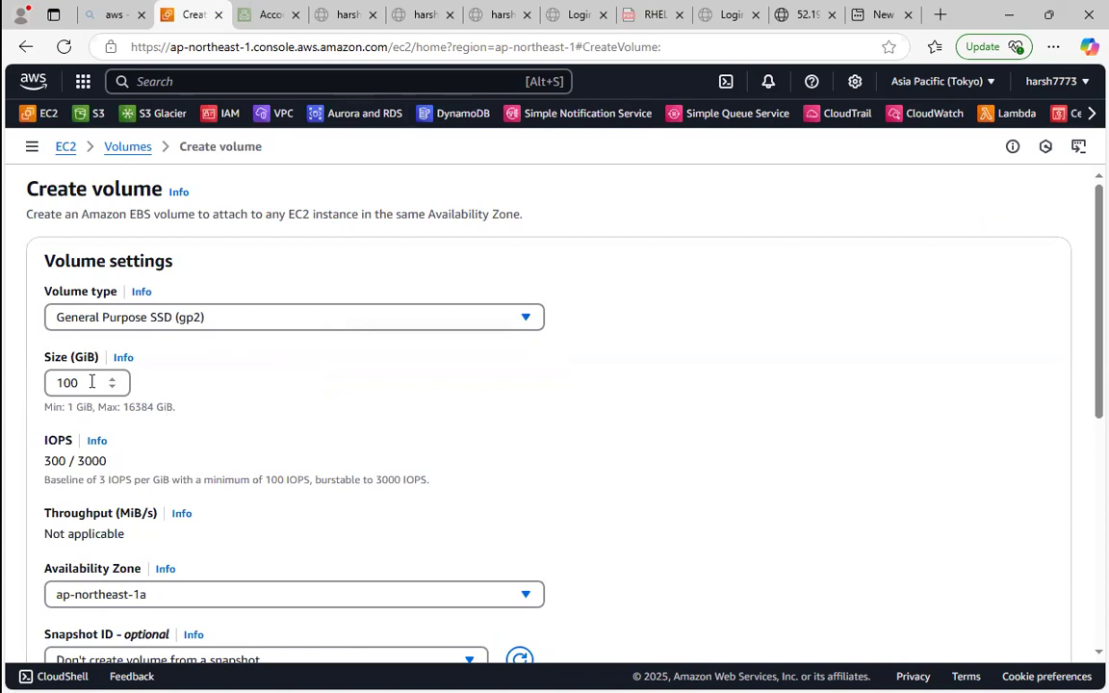
click(92, 382)
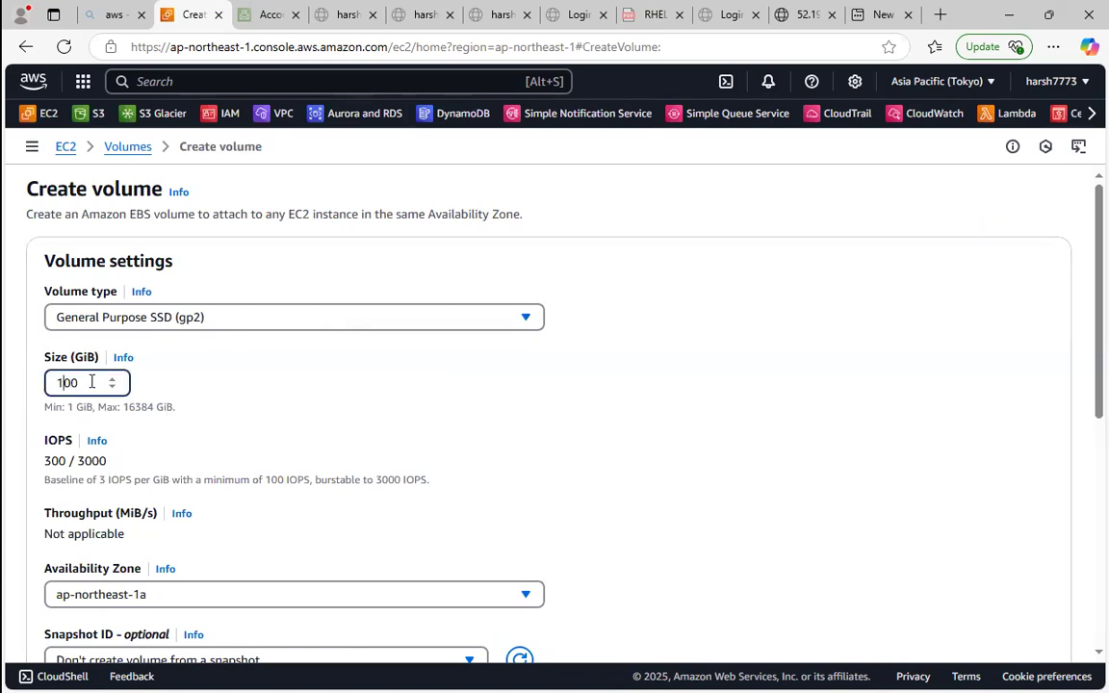
key(BackSpace)
key(BackSpace)
key(BackSpace)
text(500)
Open the Volumes page in a new browser tab and go to its Instances list
right_click(129, 152)
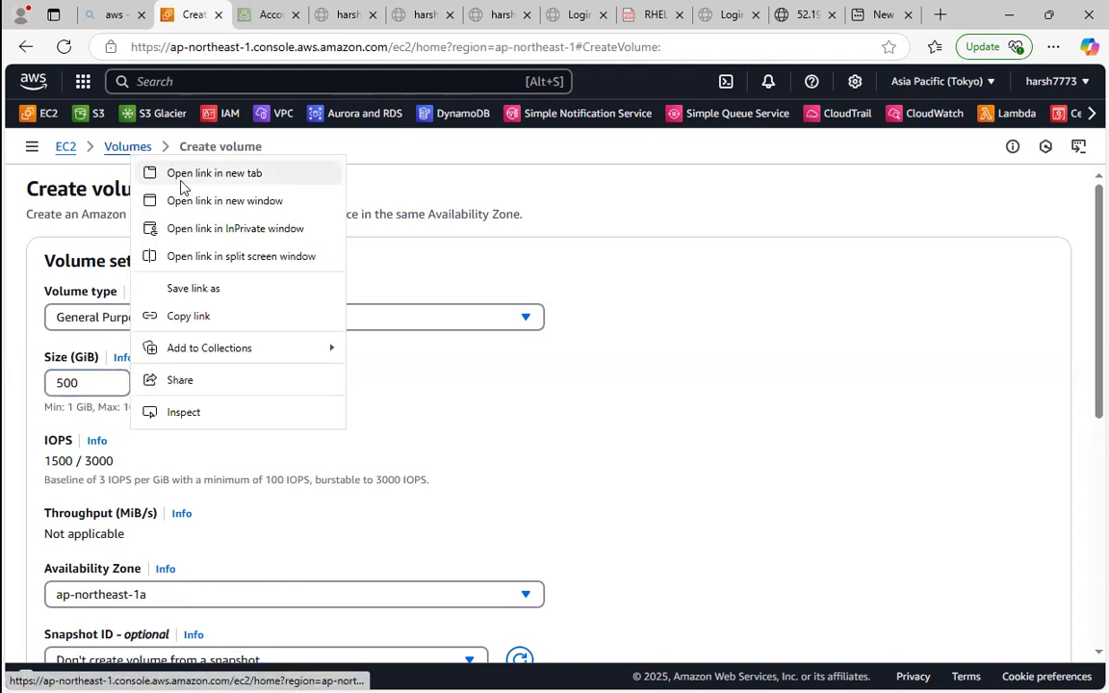
click(173, 171)
click(241, 11)
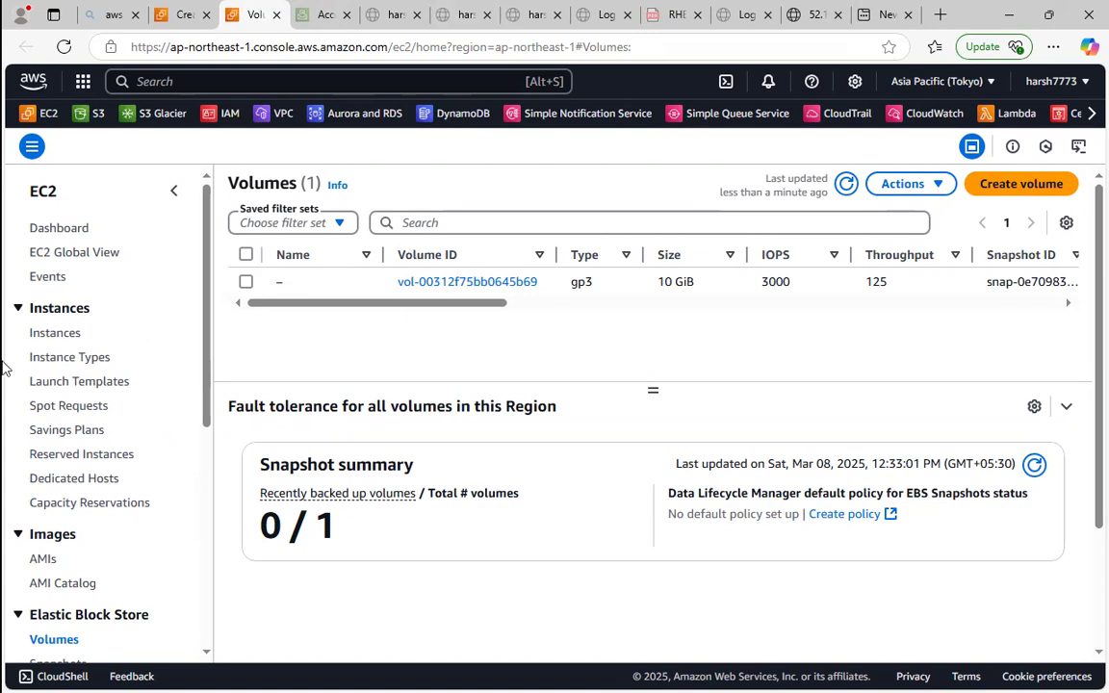
click(58, 336)
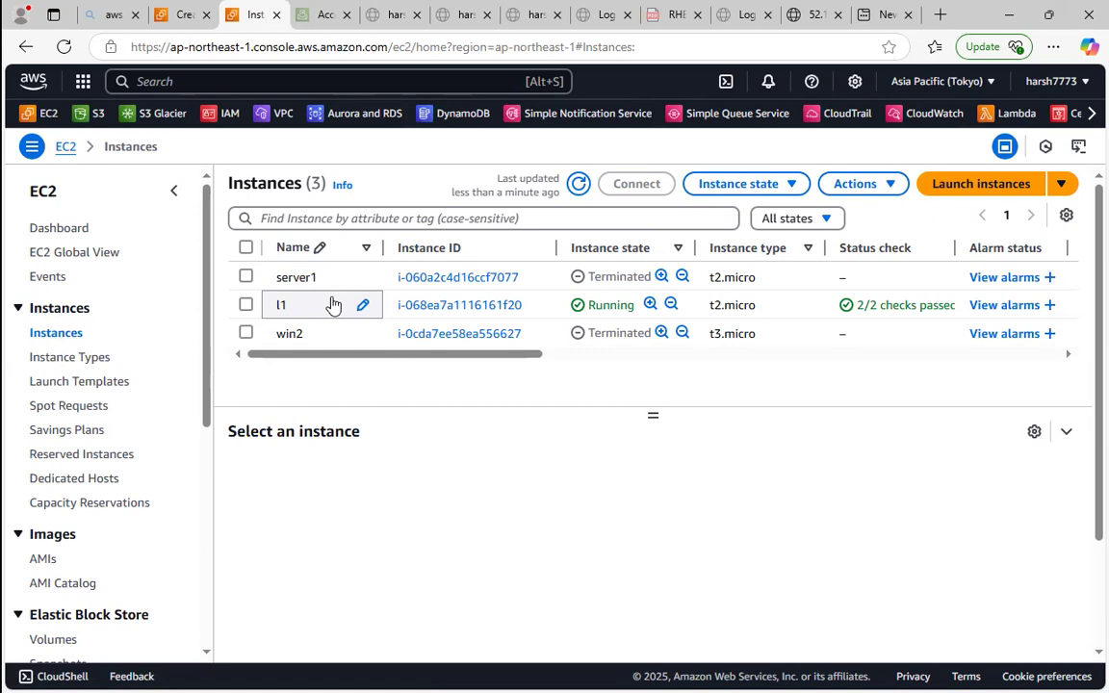
drag(408, 354, 584, 354)
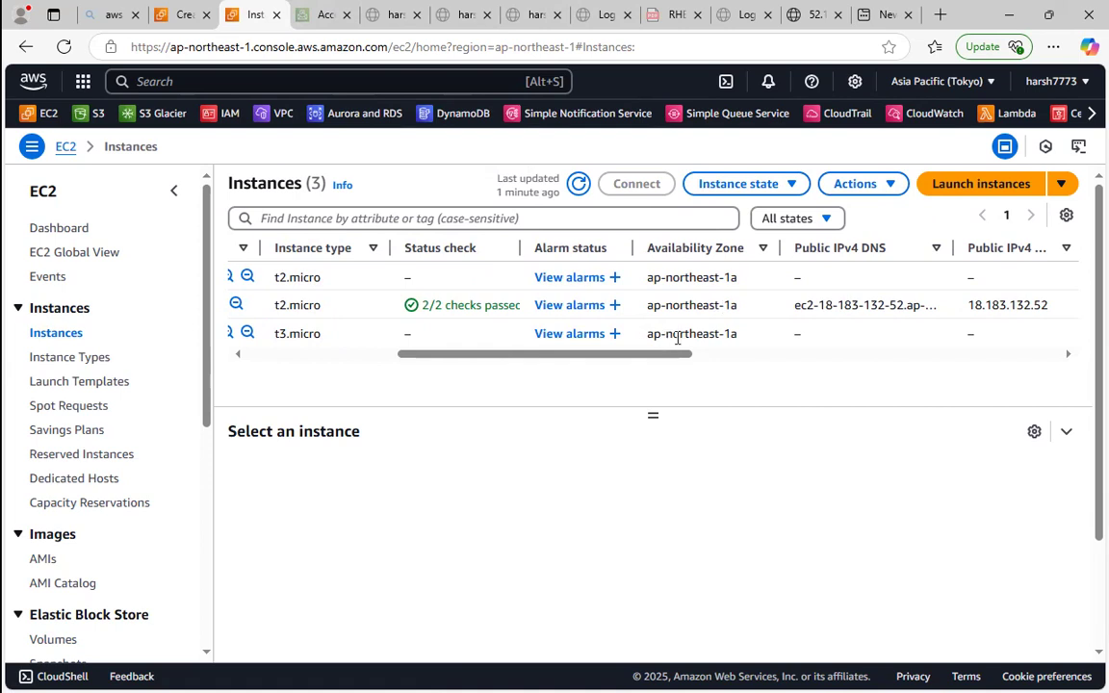
Back in the volume form, keep availability zone ap-northeast-1a and create the 500 GiB gp2 volume
click(172, 12)
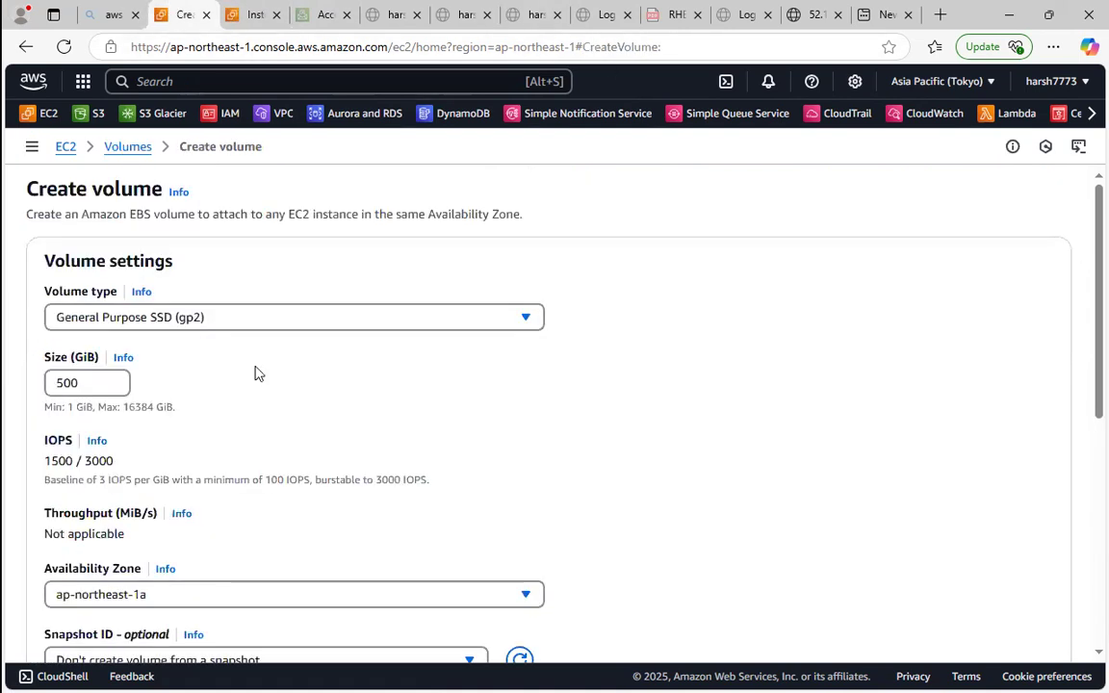
scroll(261, 404, down, 2)
click(231, 424)
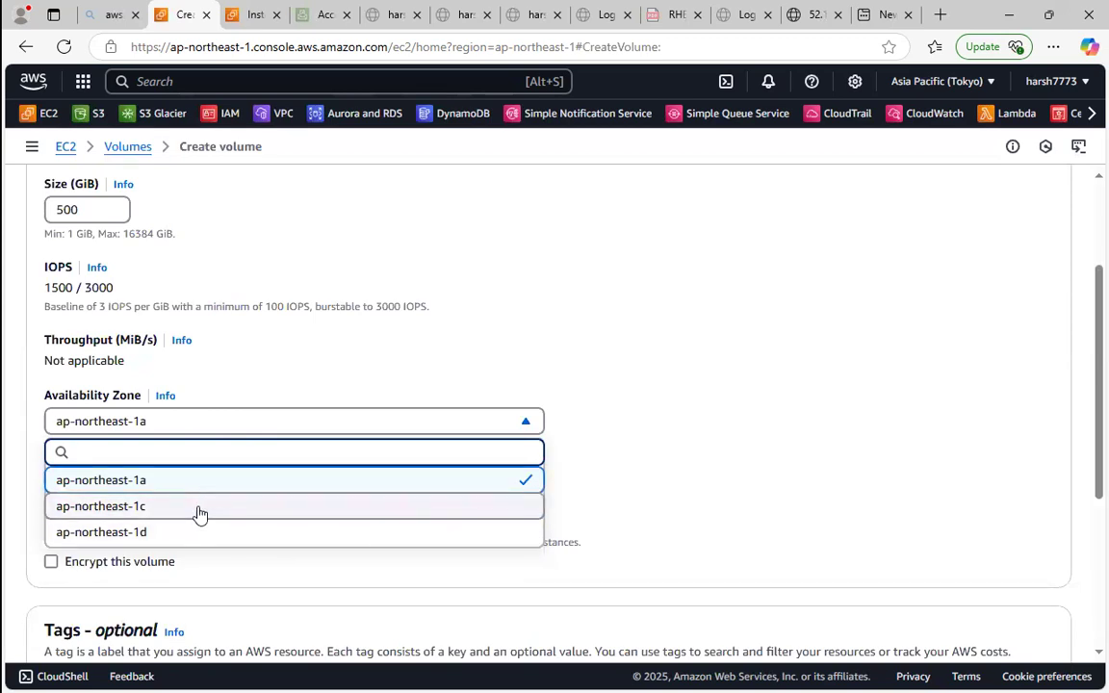
click(199, 508)
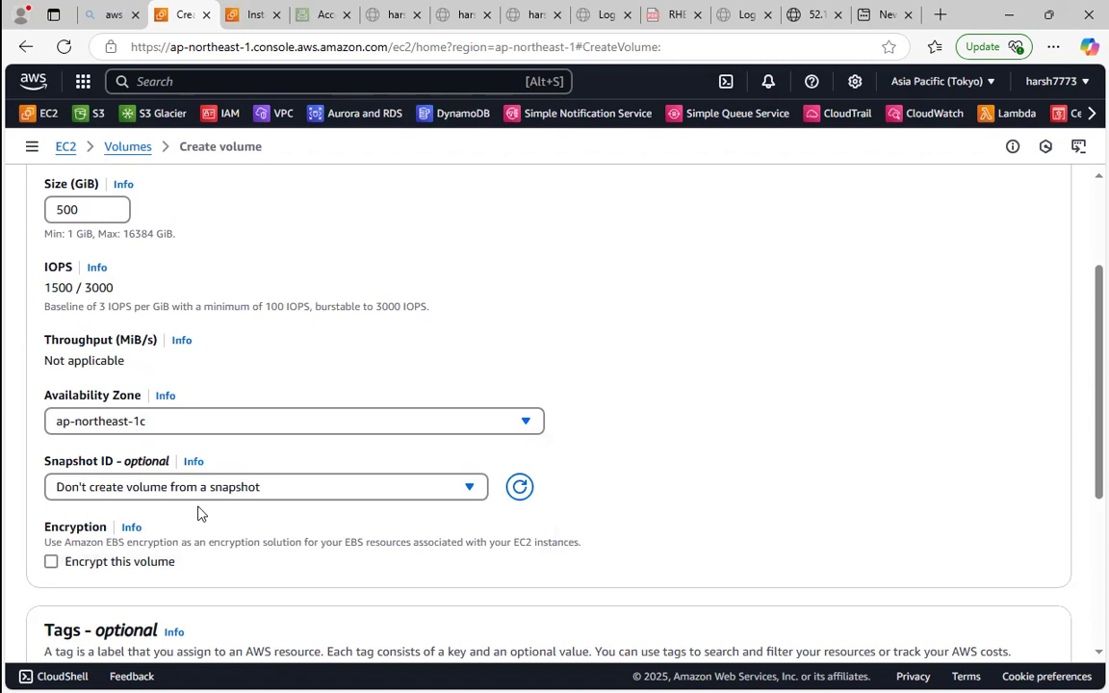
click(285, 425)
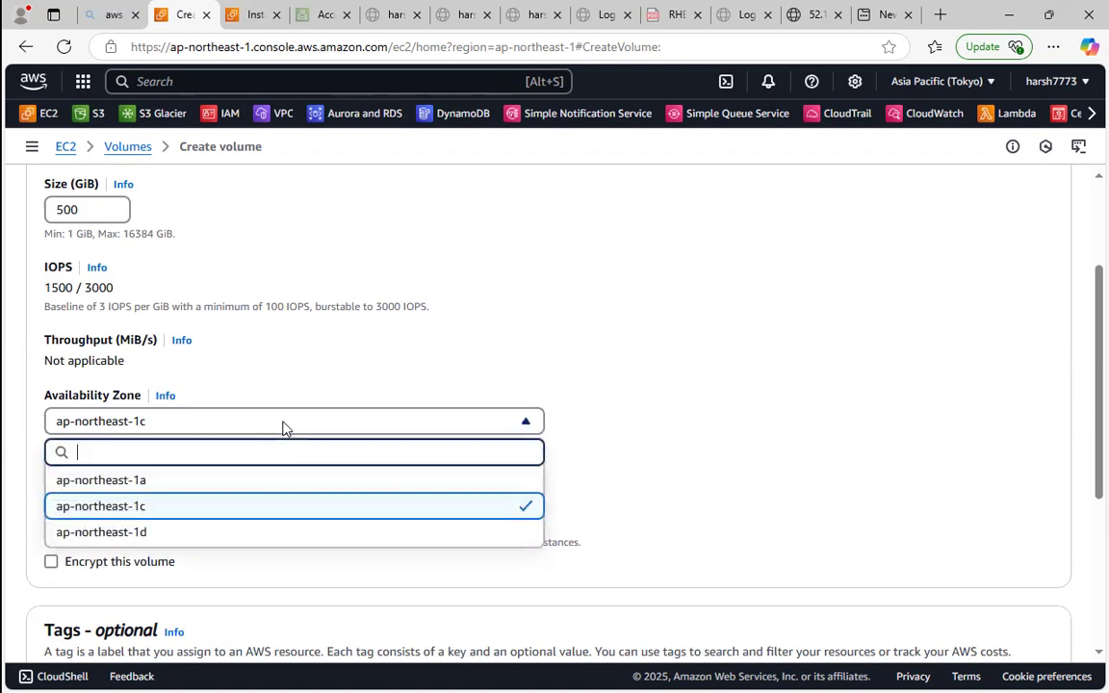
click(255, 484)
scroll(255, 487, down, 1)
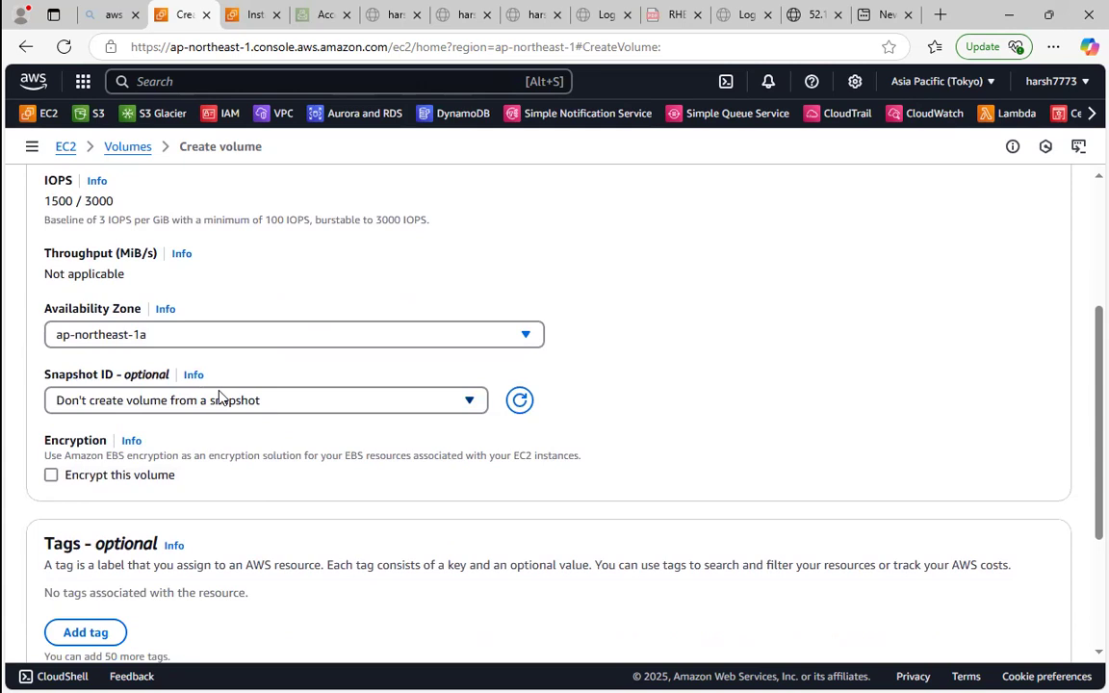
scroll(220, 398, down, 3)
click(1010, 615)
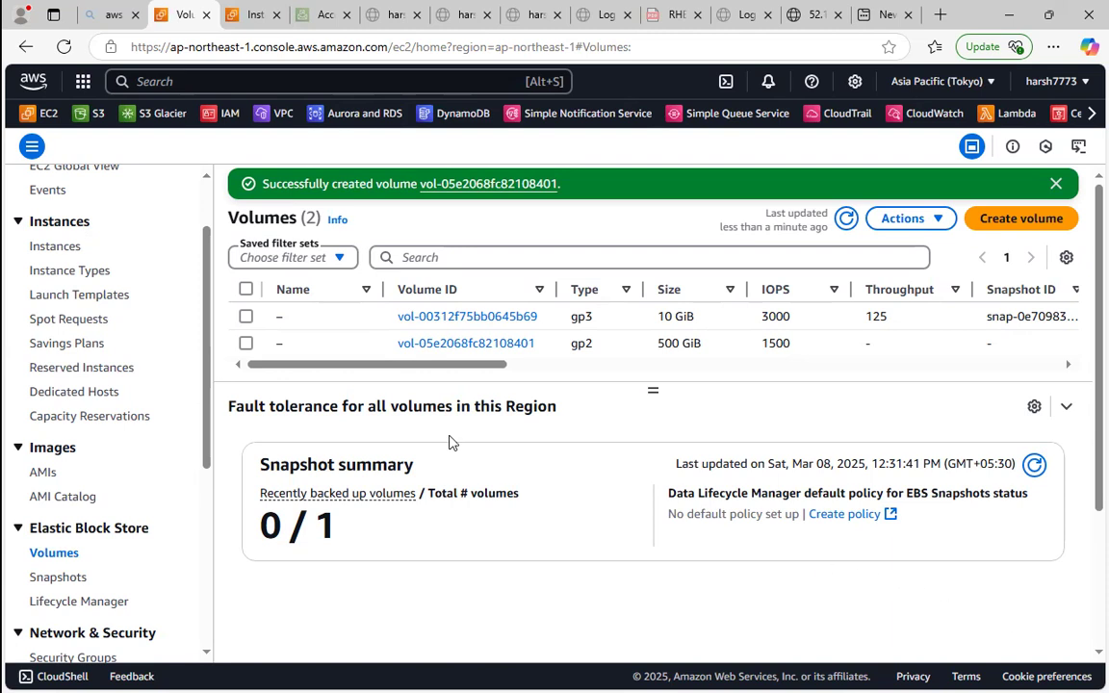
Select the new 500 GiB volume and refresh the list until it shows available
click(246, 344)
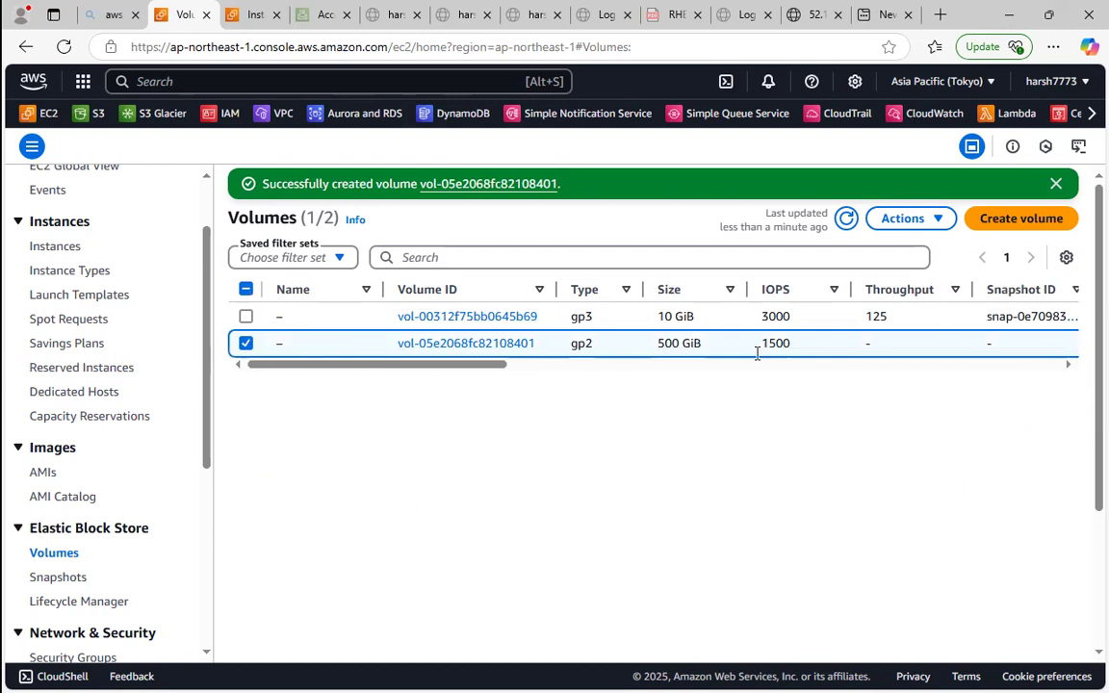
click(903, 219)
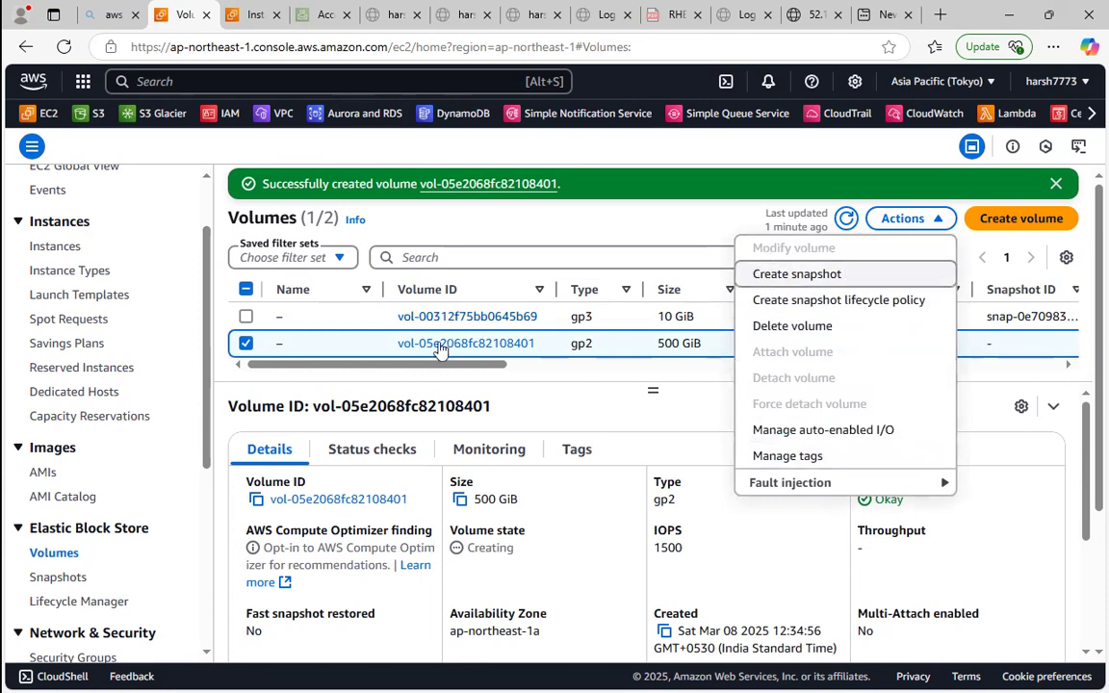
click(428, 397)
drag(452, 365, 688, 366)
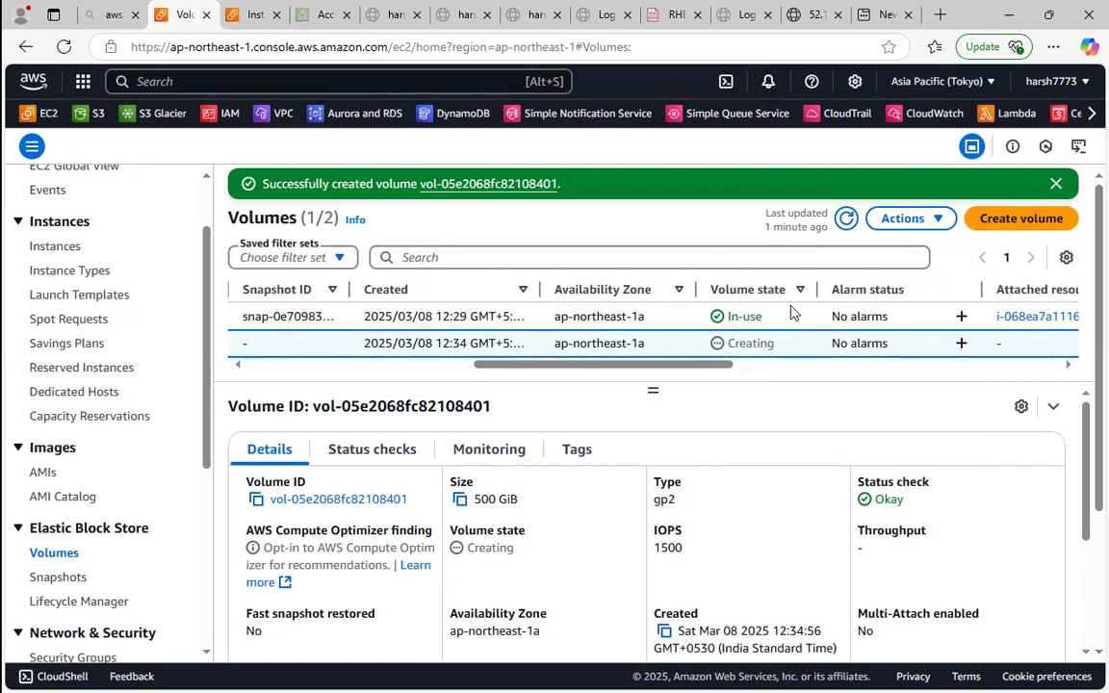
click(847, 219)
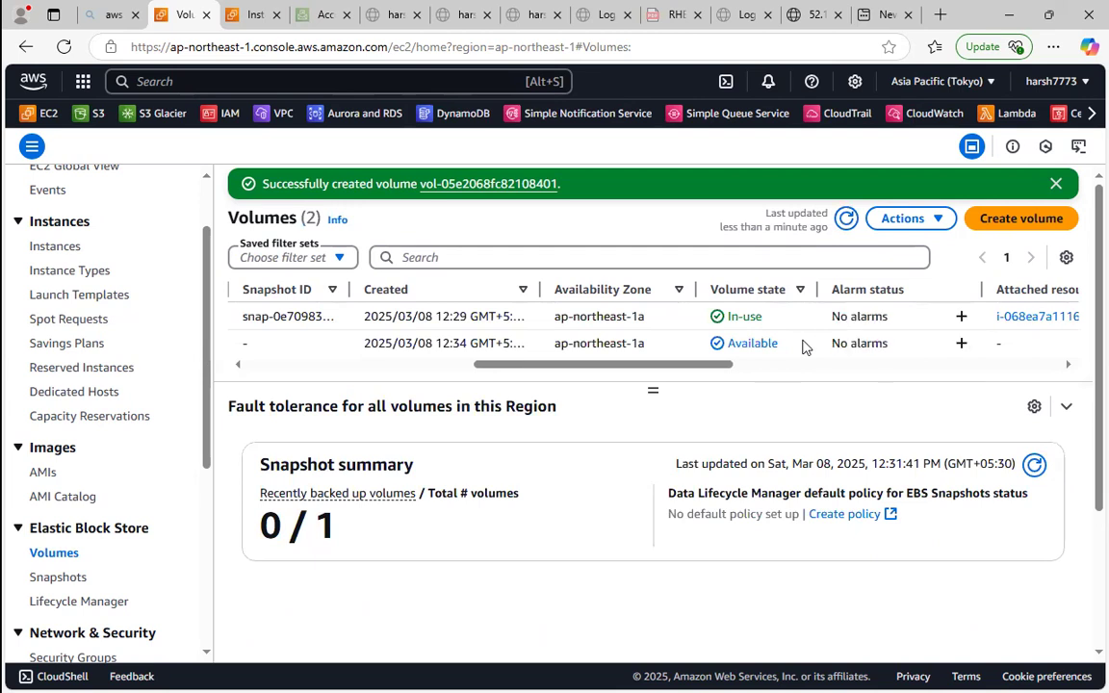
click(803, 344)
Open Modify volume for the 500 GiB volume and cancel without applying changes
click(905, 219)
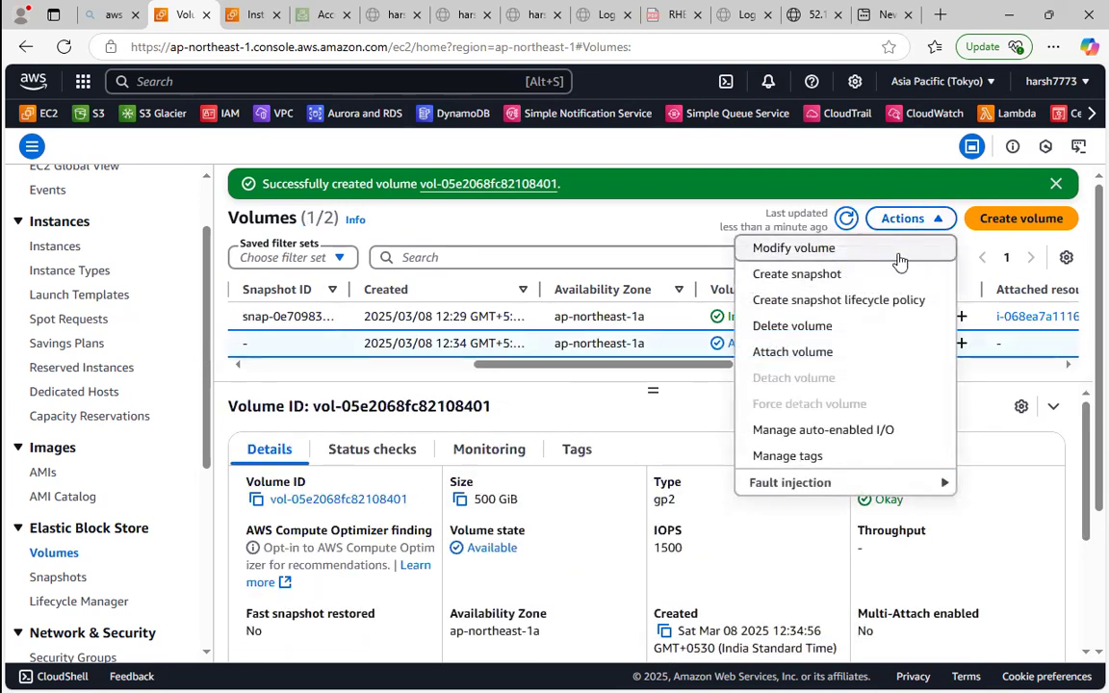
click(897, 250)
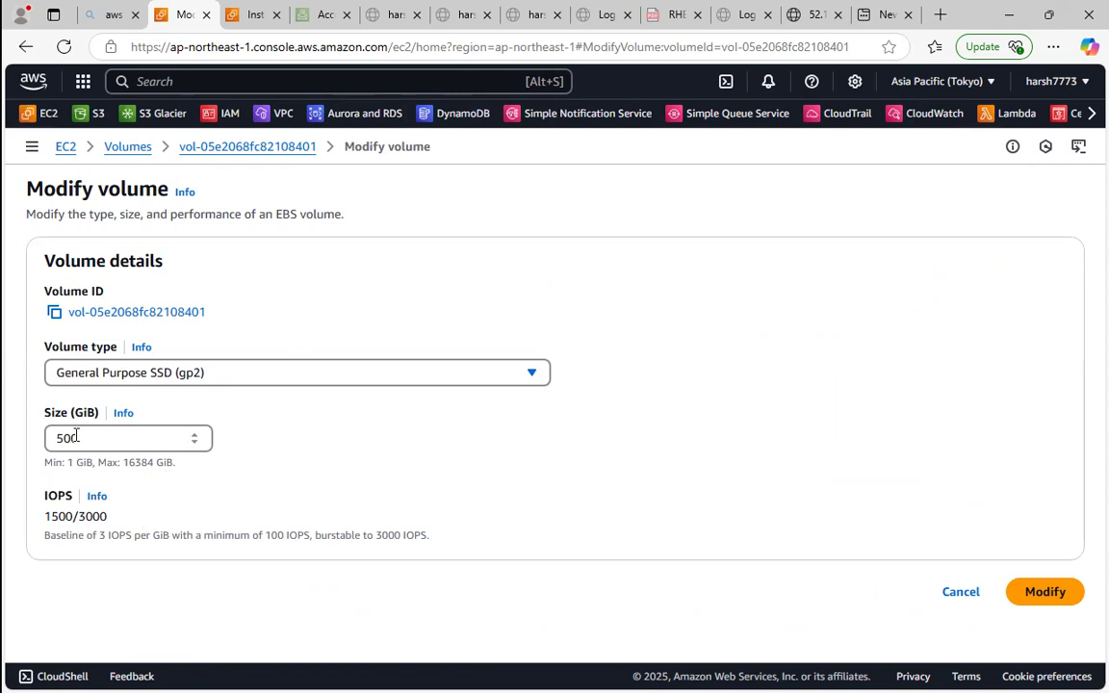
click(948, 594)
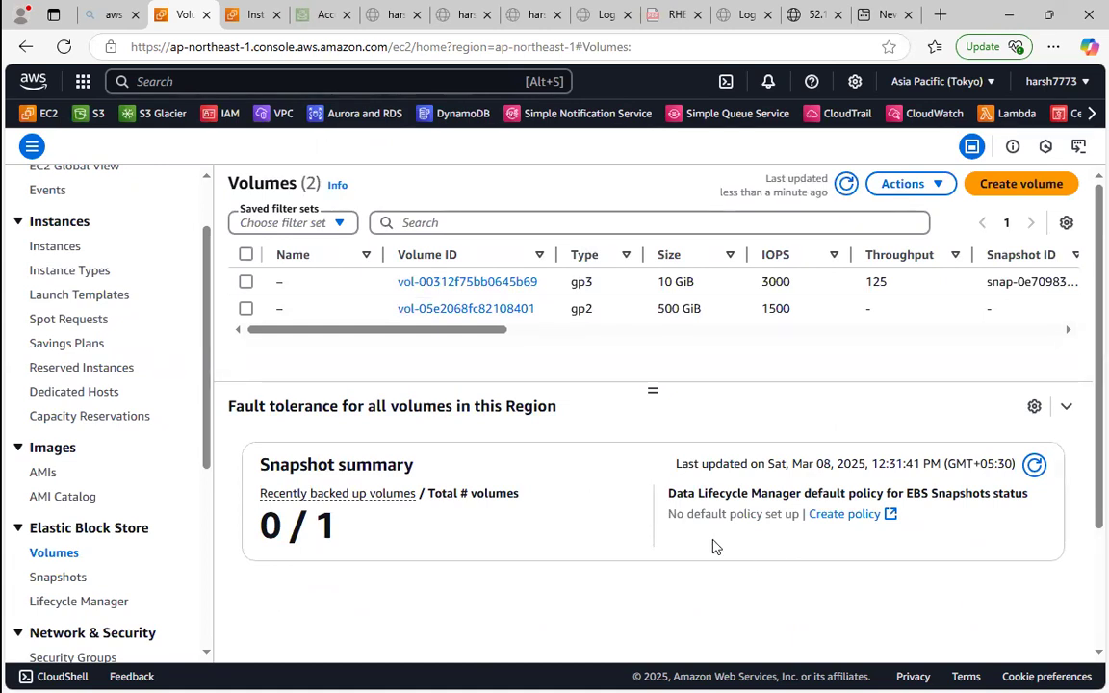
Rename the 500 GiB gp2 volume to vol1 and save, then bring up its Actions list
click(293, 310)
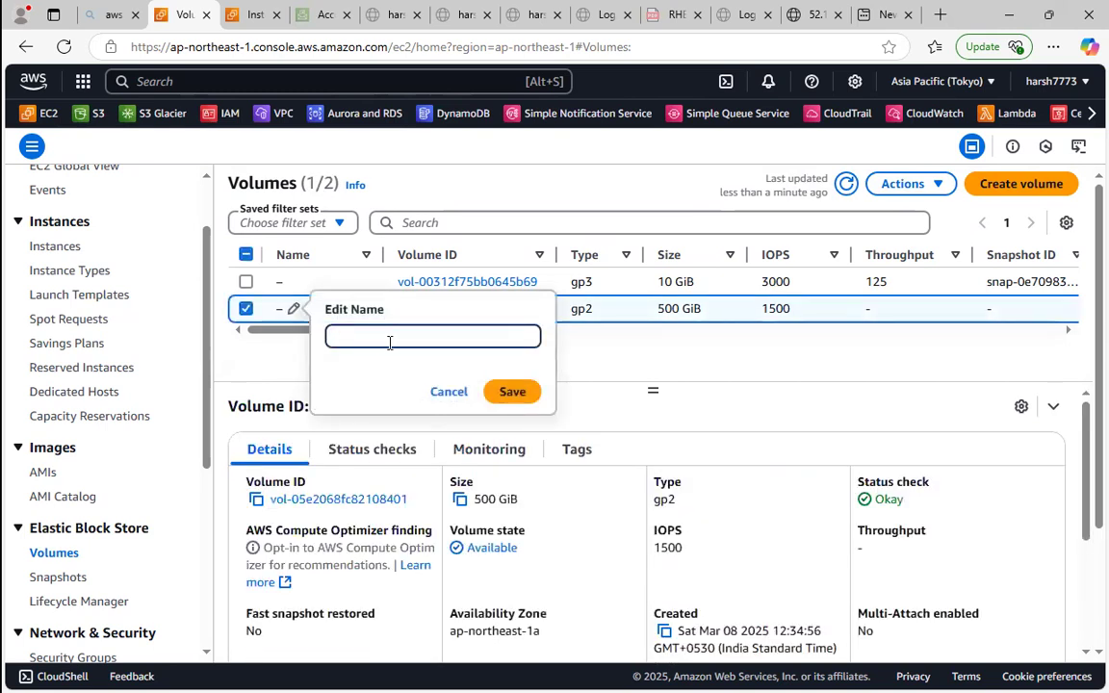
text(vo1)
key(Left)
text(l)
click(508, 391)
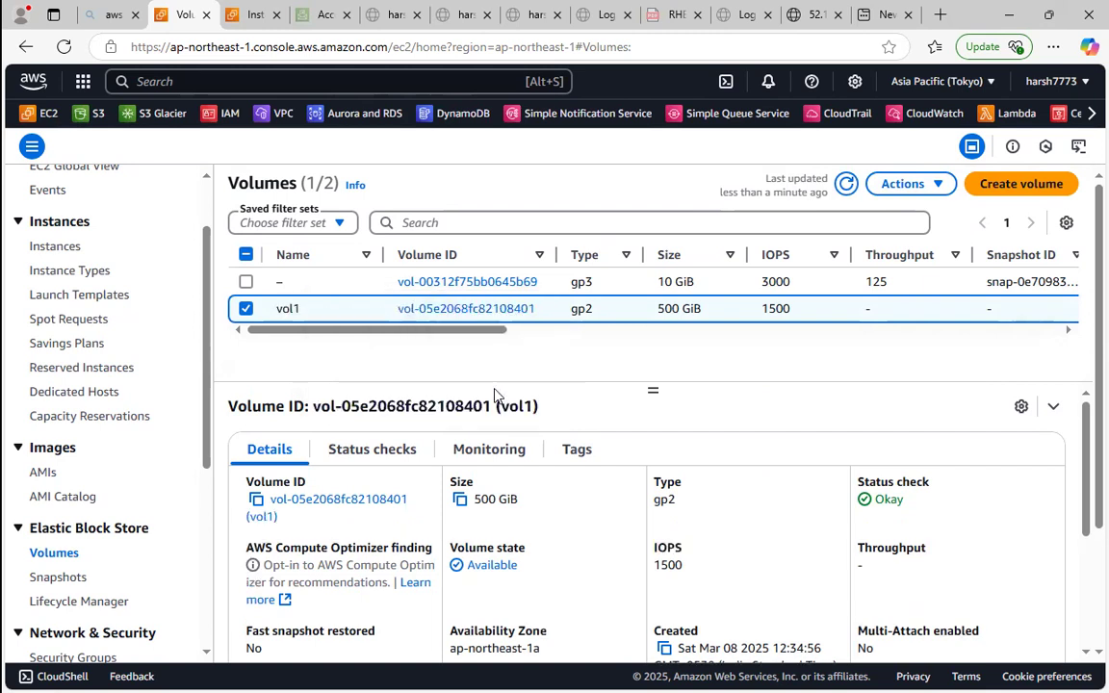
mouse_move(423, 329)
mouse_down()
mouse_move(559, 351)
mouse_move(430, 351)
mouse_up()
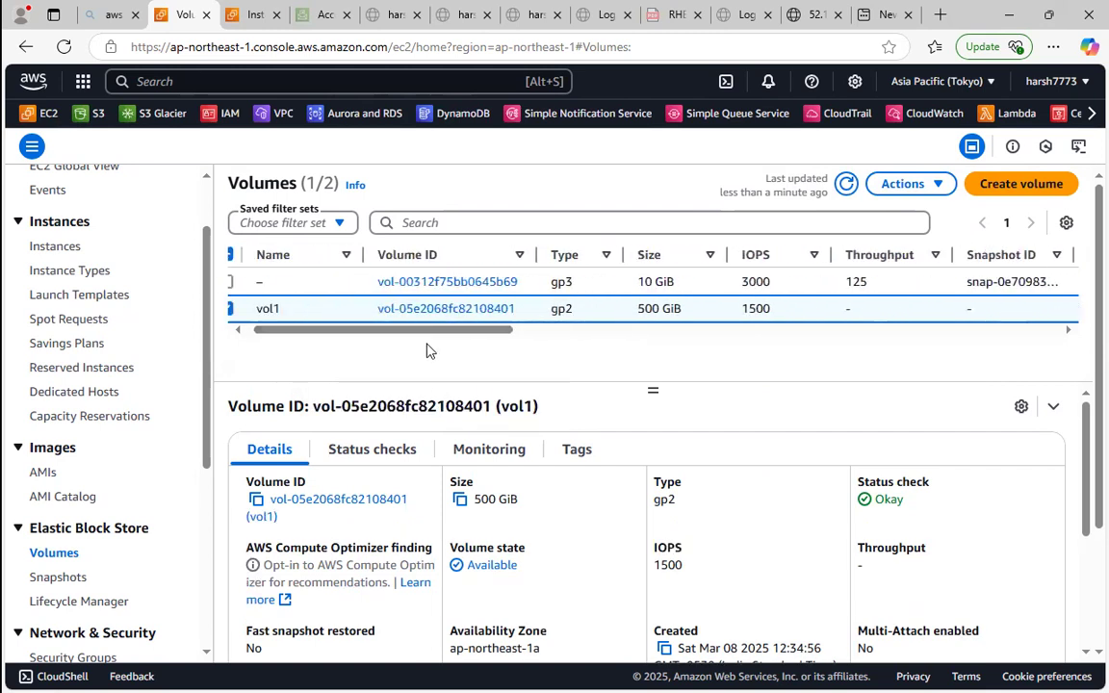
click(903, 183)
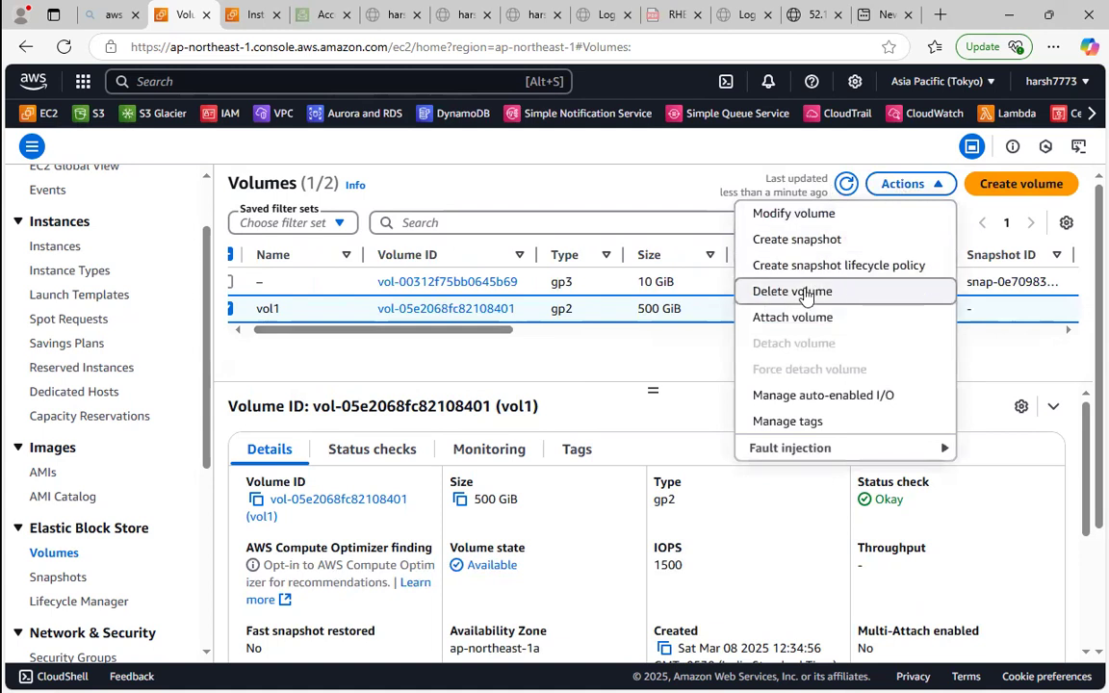
Attach vol1 to l1 (instance i-068ea7a1116161f20) using device name /dev/sdl
click(794, 319)
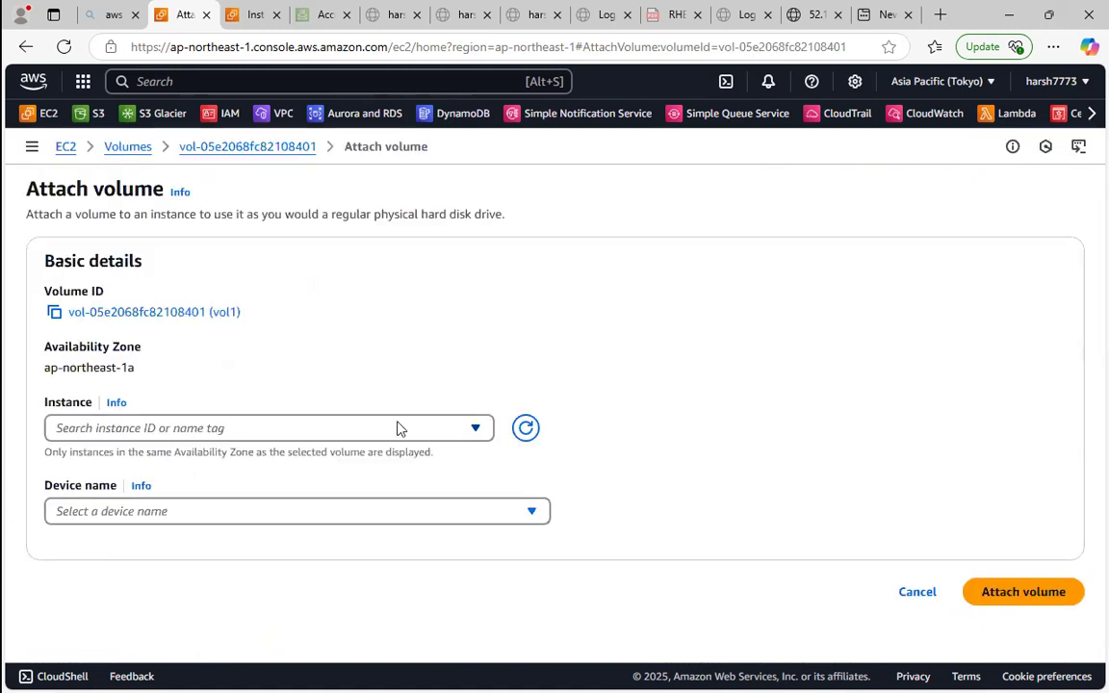
click(400, 428)
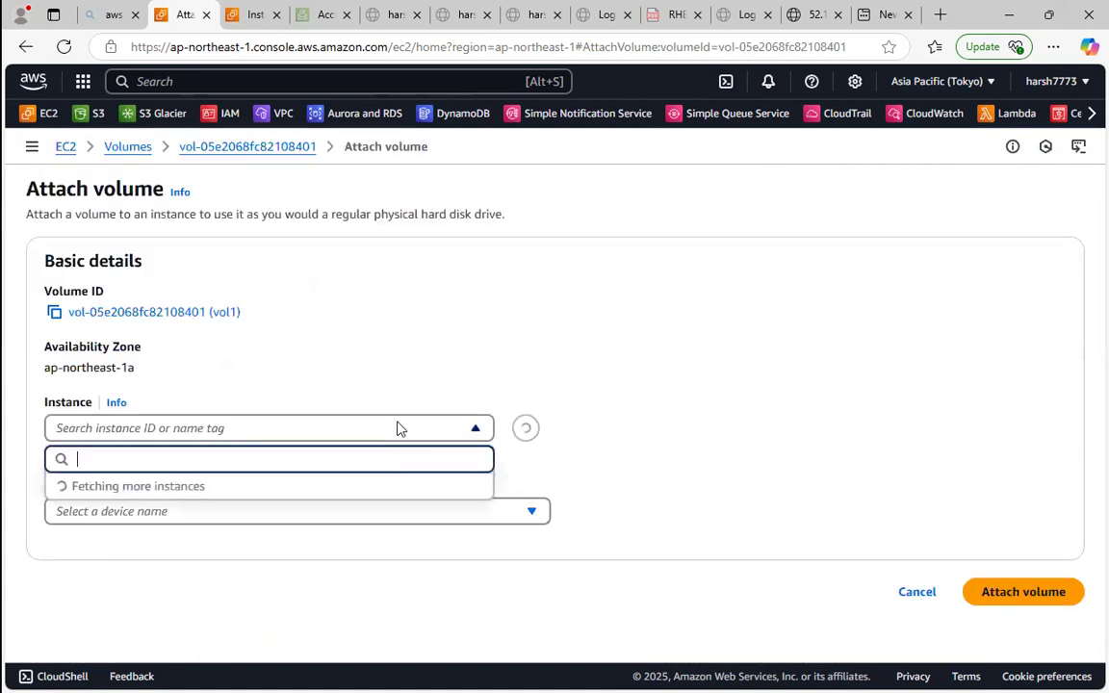
click(339, 509)
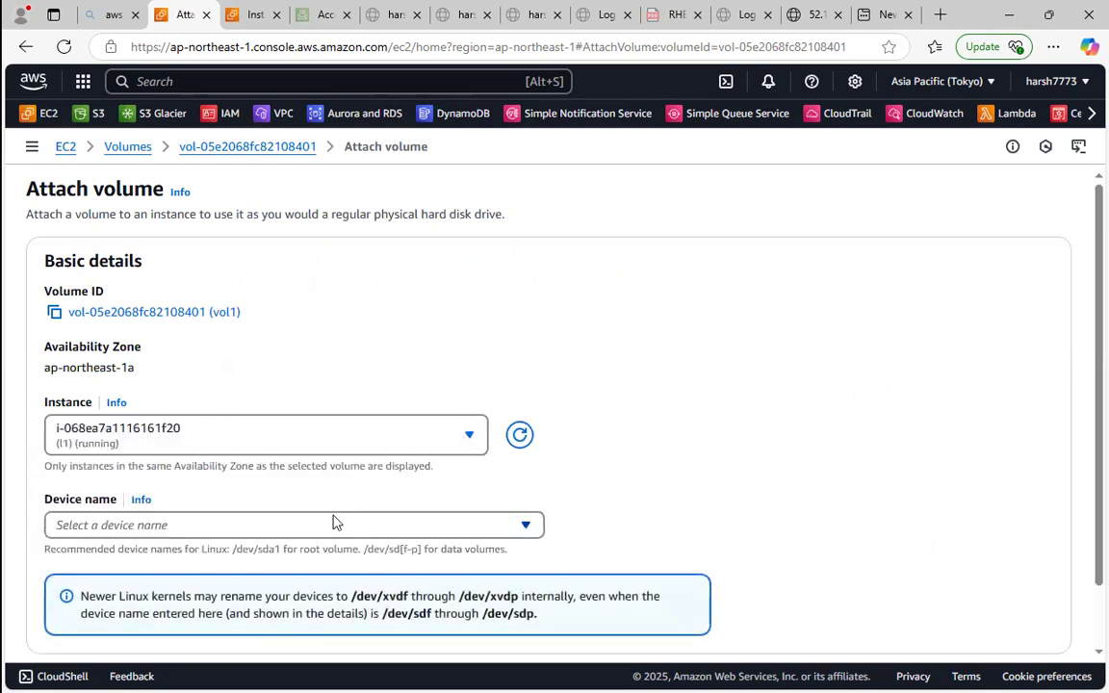
click(331, 524)
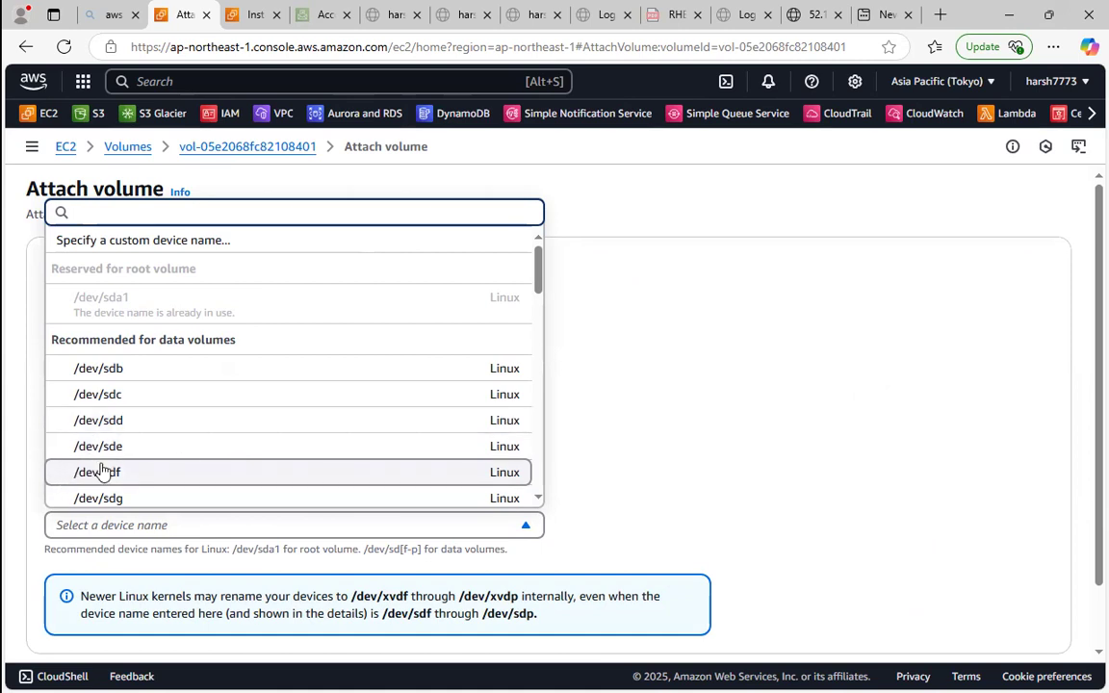
scroll(101, 462, down, 3)
click(105, 371)
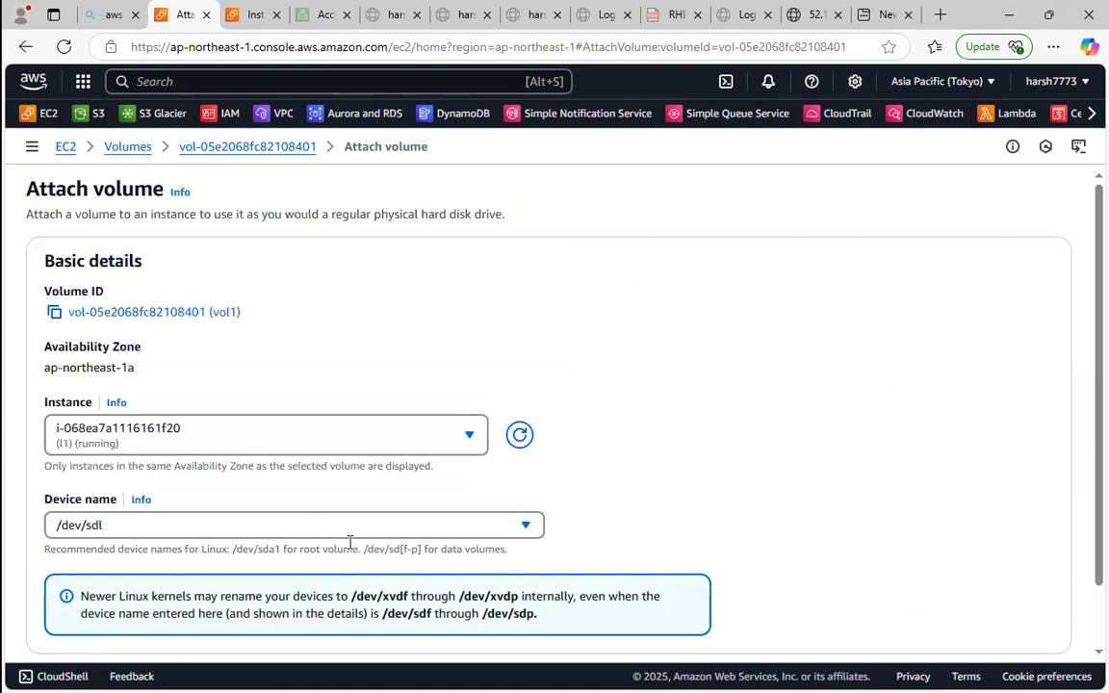
scroll(884, 512, down, 1)
click(997, 614)
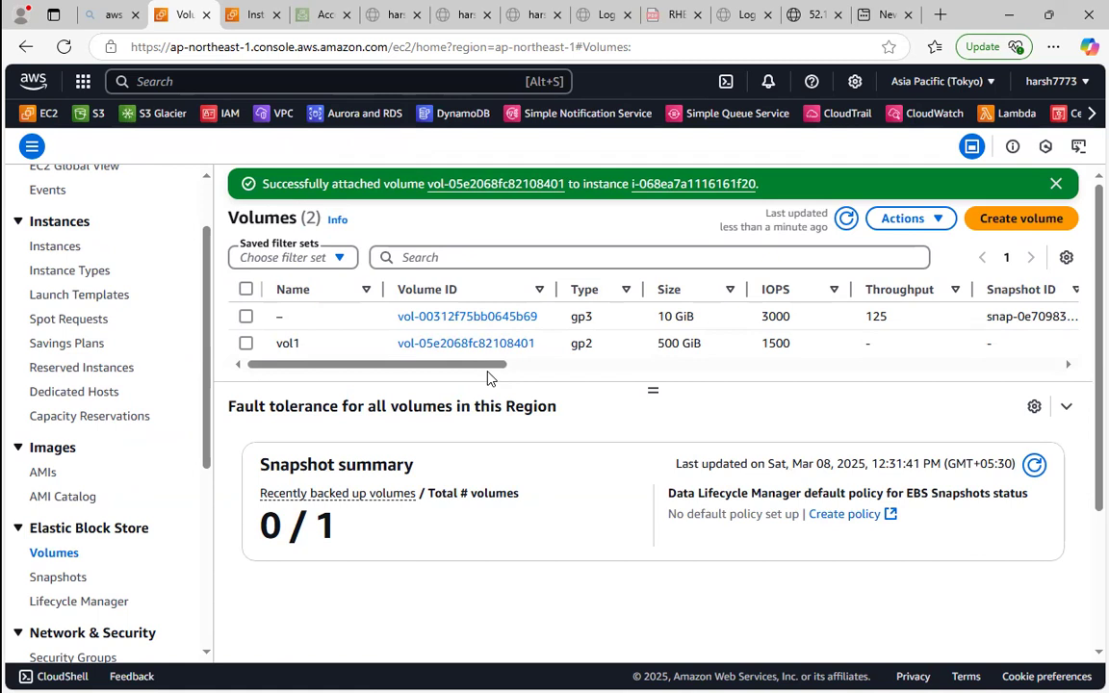
Confirm instance i-068ea7a1116161f20's storage lists the 500 GiB volume at /dev/sdl
drag(488, 377, 779, 368)
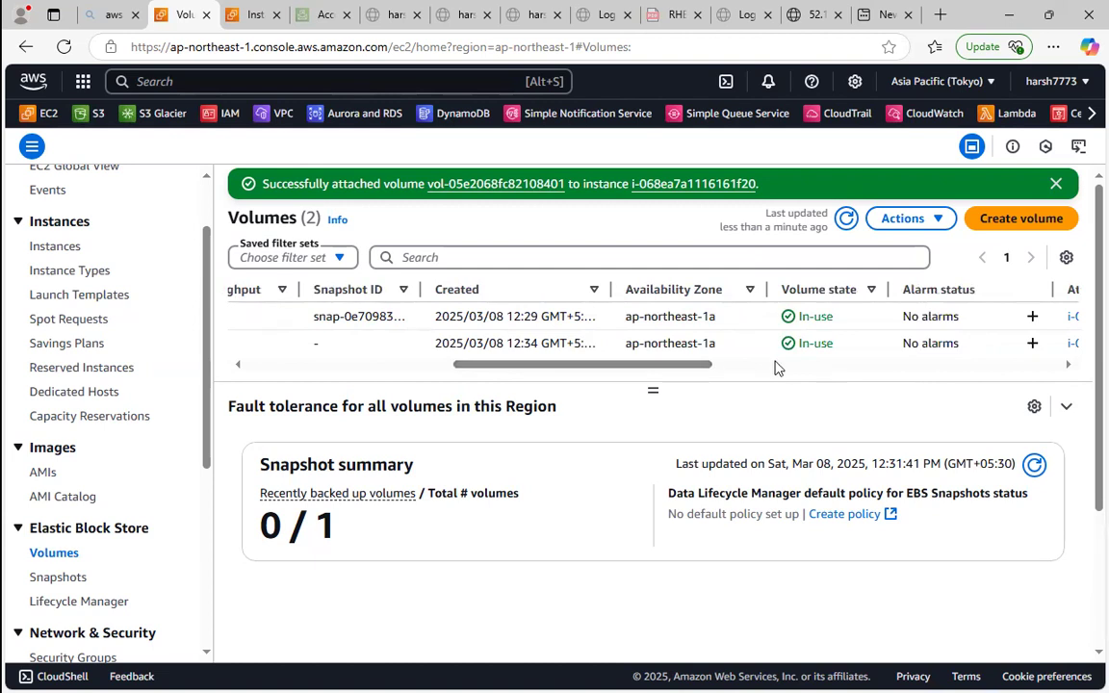
click(253, 14)
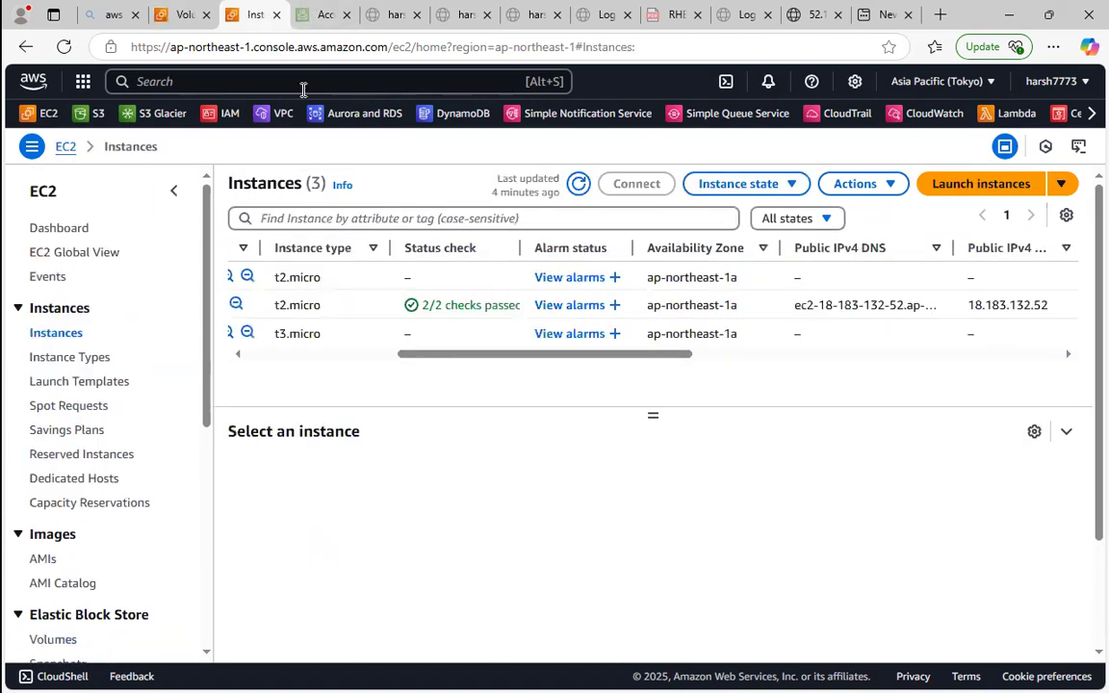
click(374, 313)
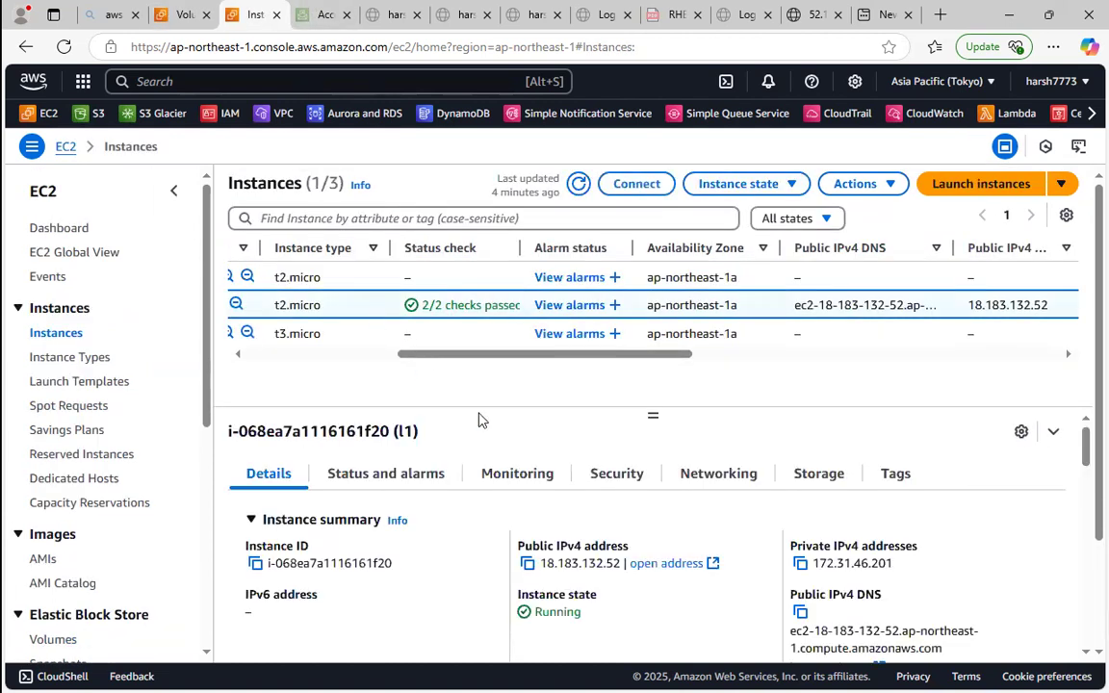
click(809, 477)
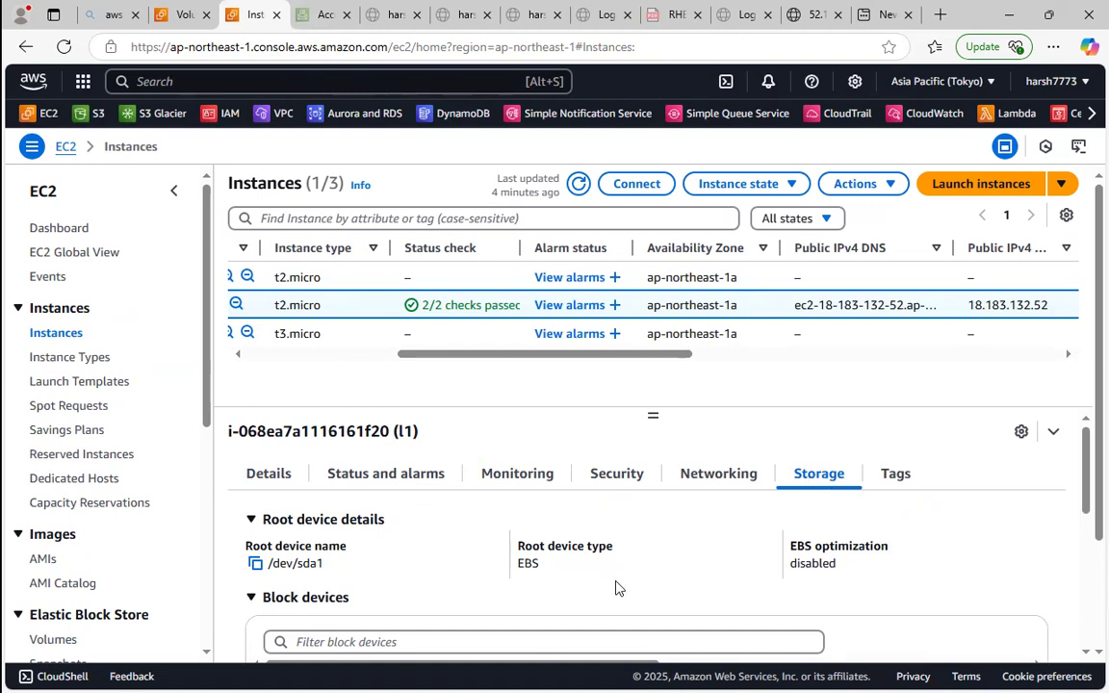
scroll(616, 587, down, 5)
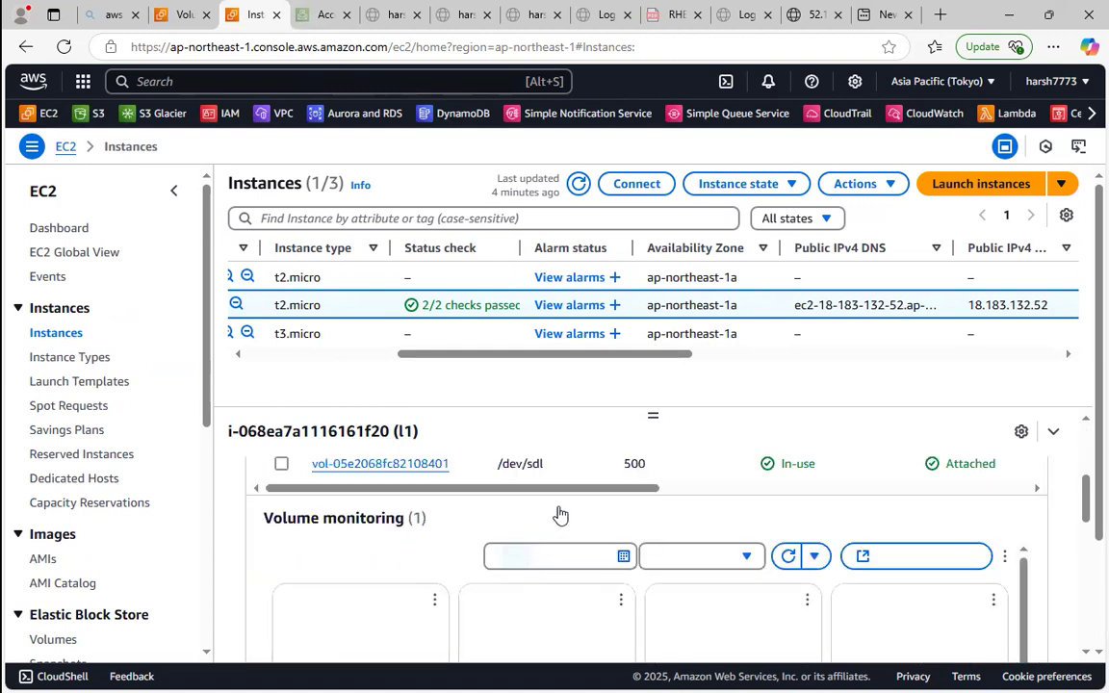
scroll(561, 516, up, 1)
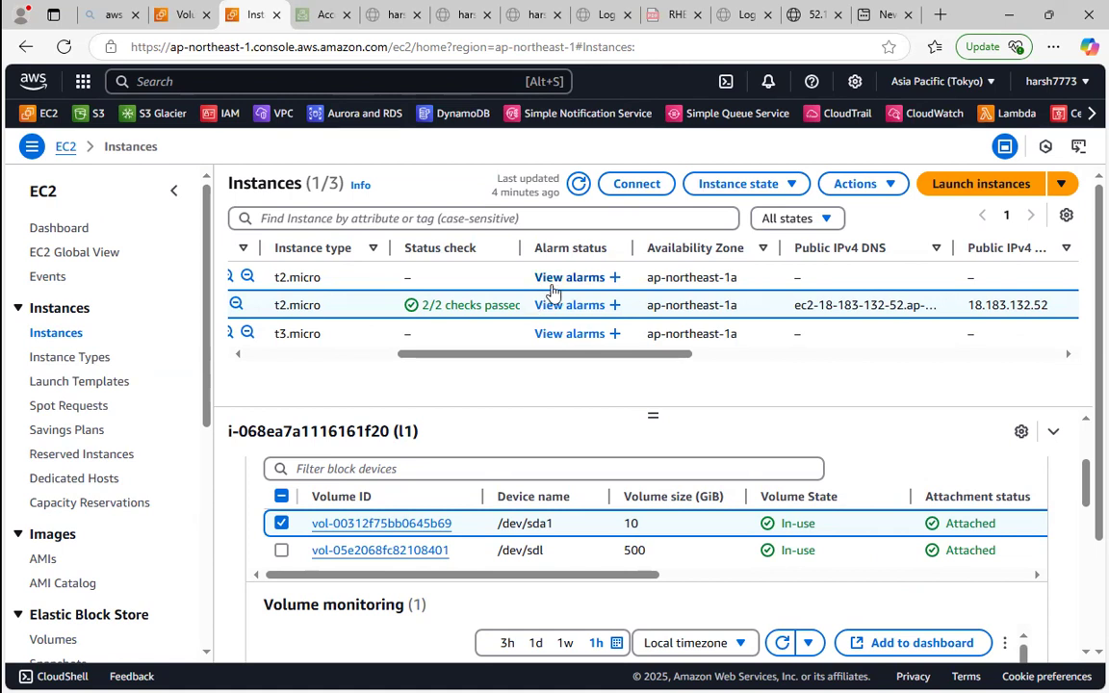
scroll(484, 525, up, 1)
scroll(484, 525, up, 3)
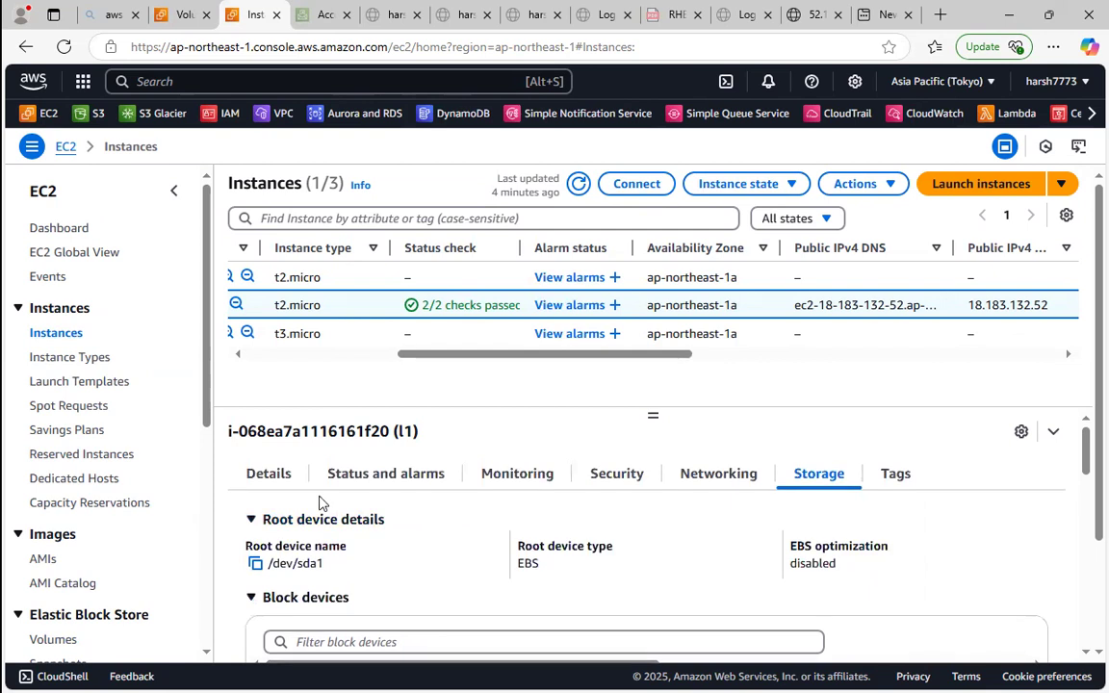
Copy the instance's public IPv4 address 18.183.132.52 and minimize Chrome to the desktop
click(271, 483)
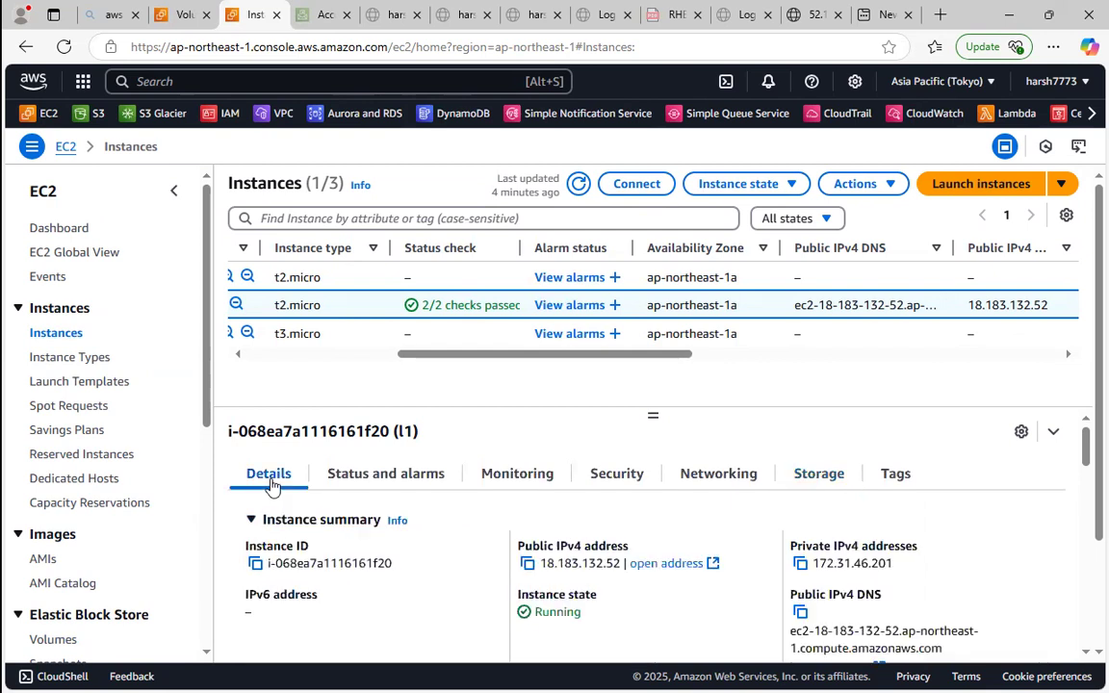
click(527, 564)
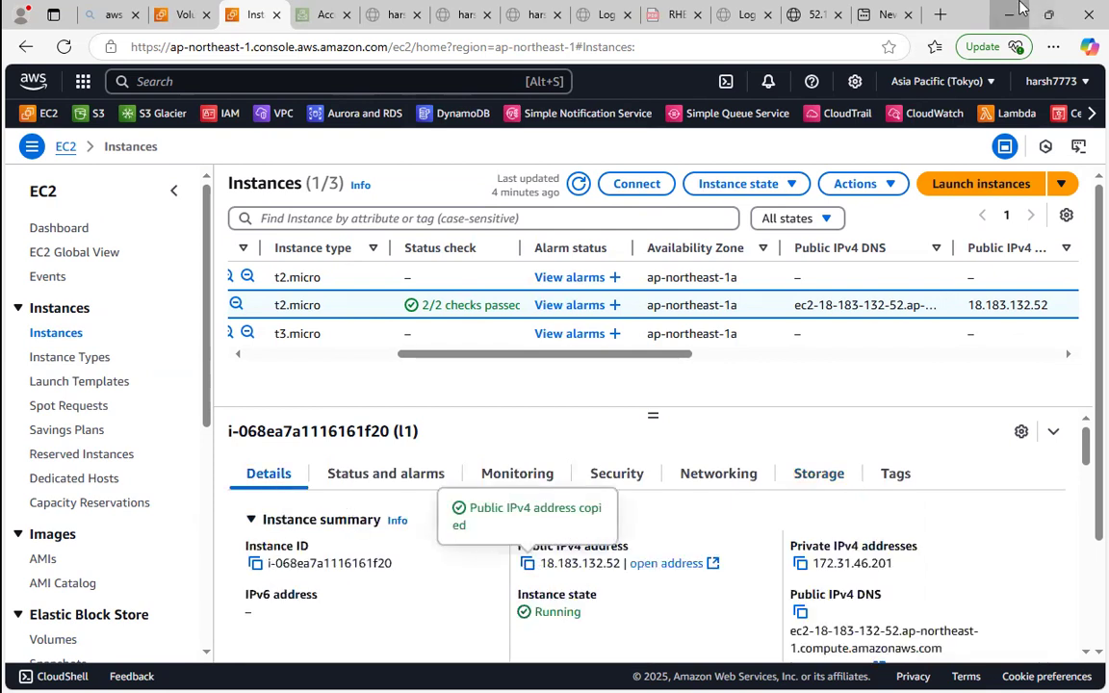
click(1008, 13)
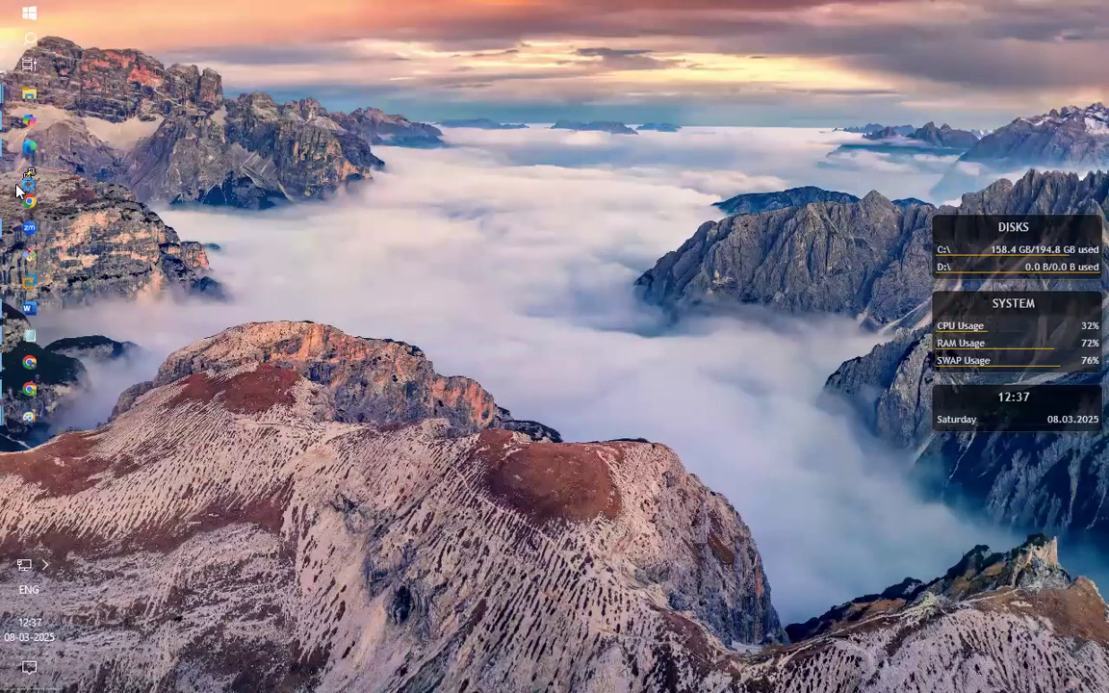
Start PuTTY with host 18.183.132.52 and an 18-point terminal font
click(27, 173)
right_click(521, 262)
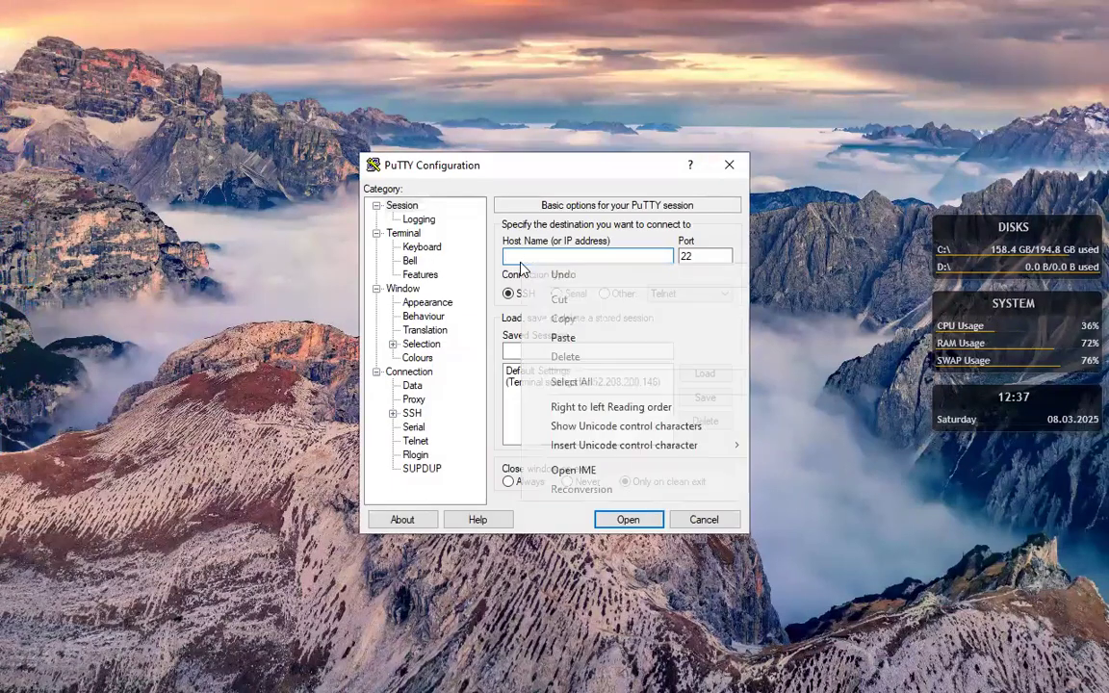
click(598, 345)
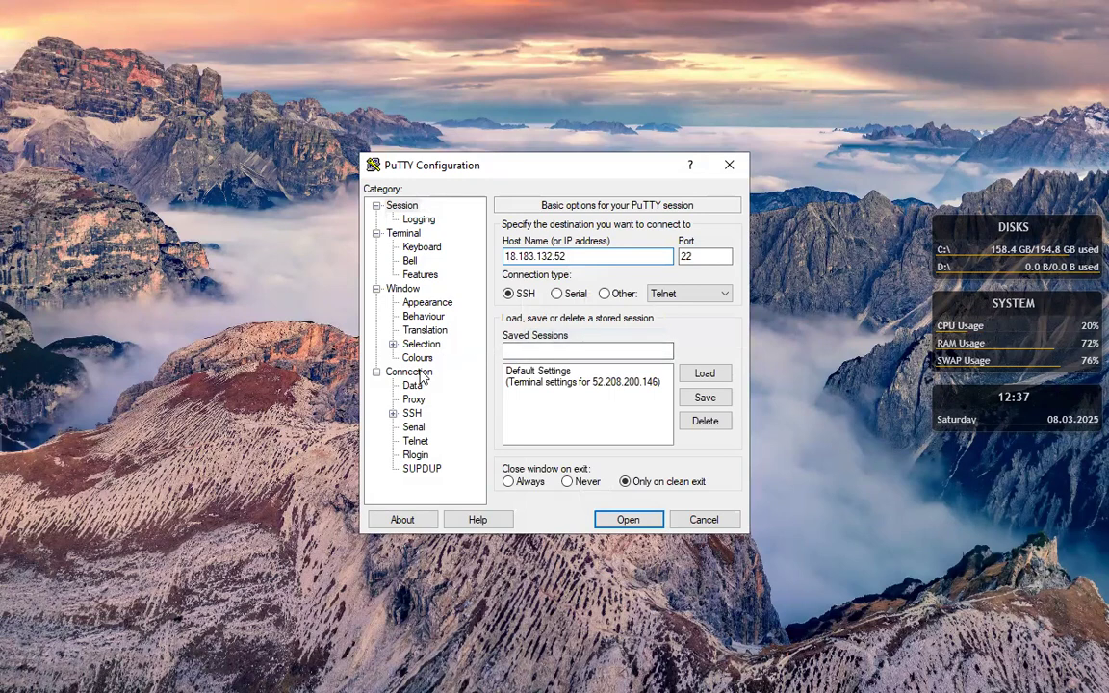
click(427, 302)
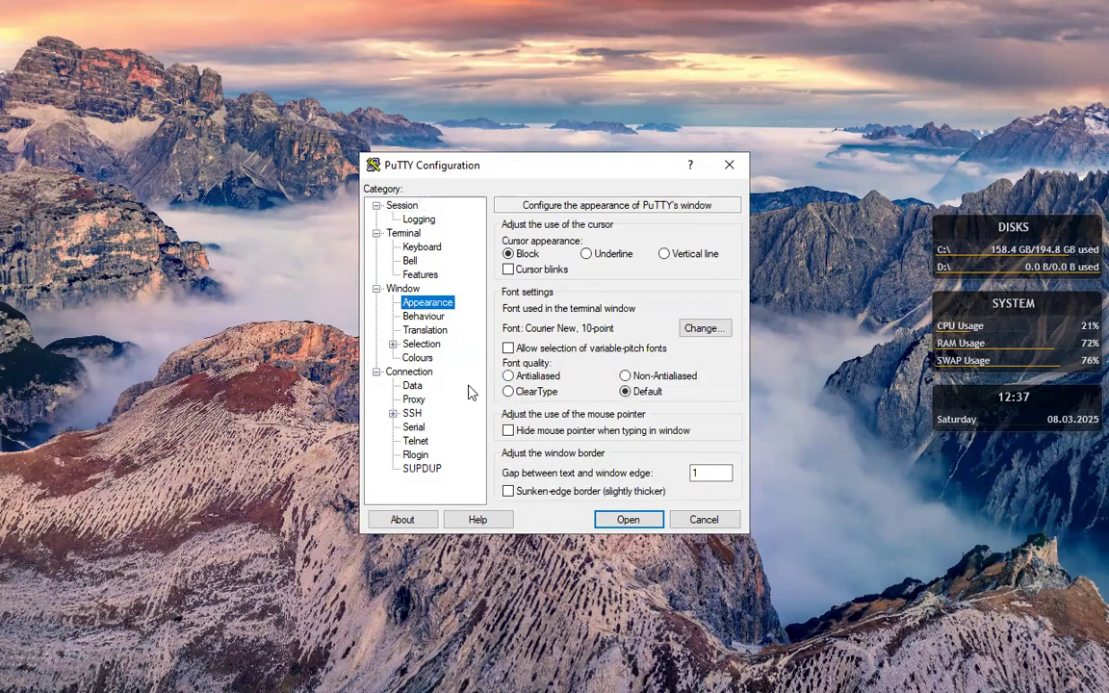
click(700, 329)
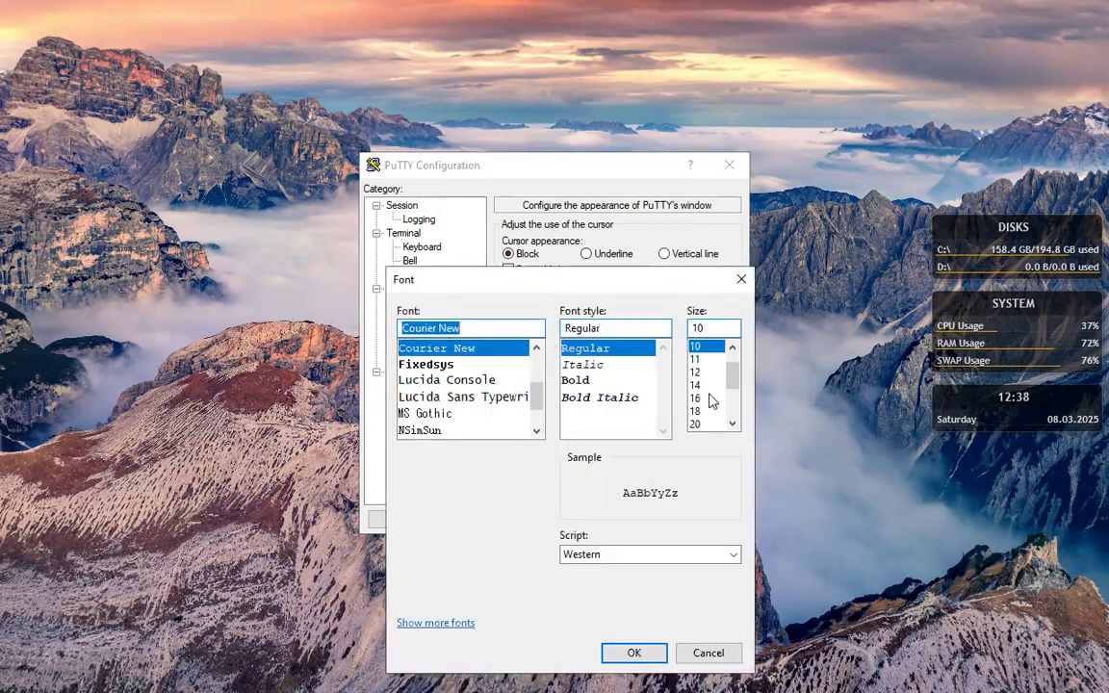
click(702, 412)
click(633, 653)
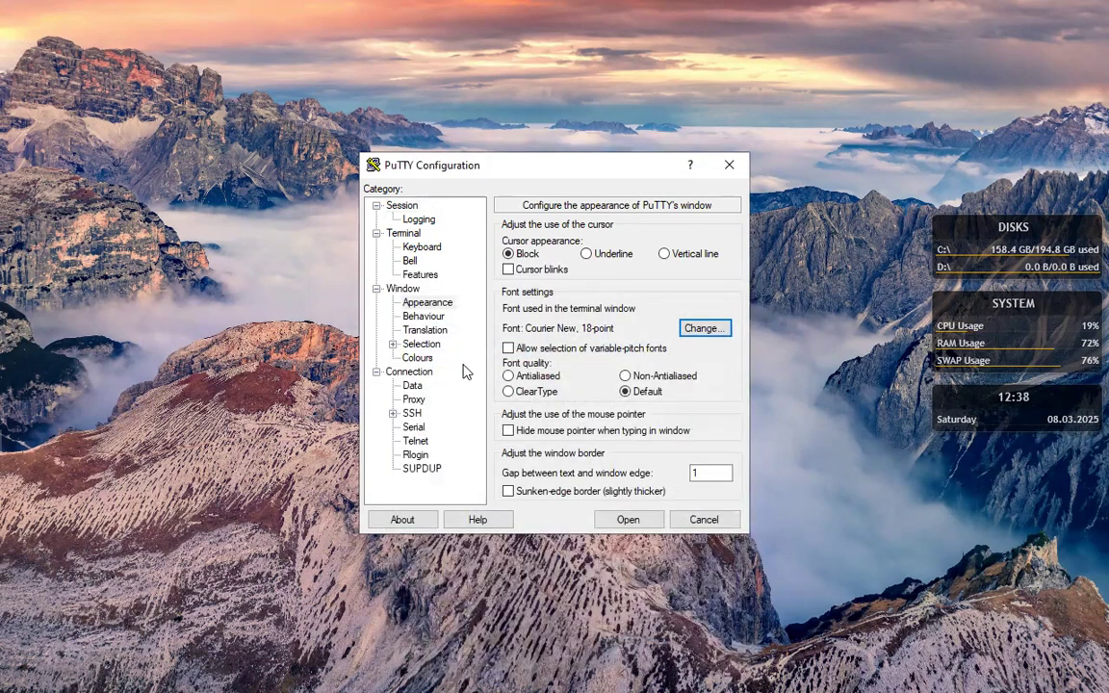
Use the 8march.ppk private key for SSH authentication and begin connecting
click(393, 413)
click(452, 454)
click(451, 441)
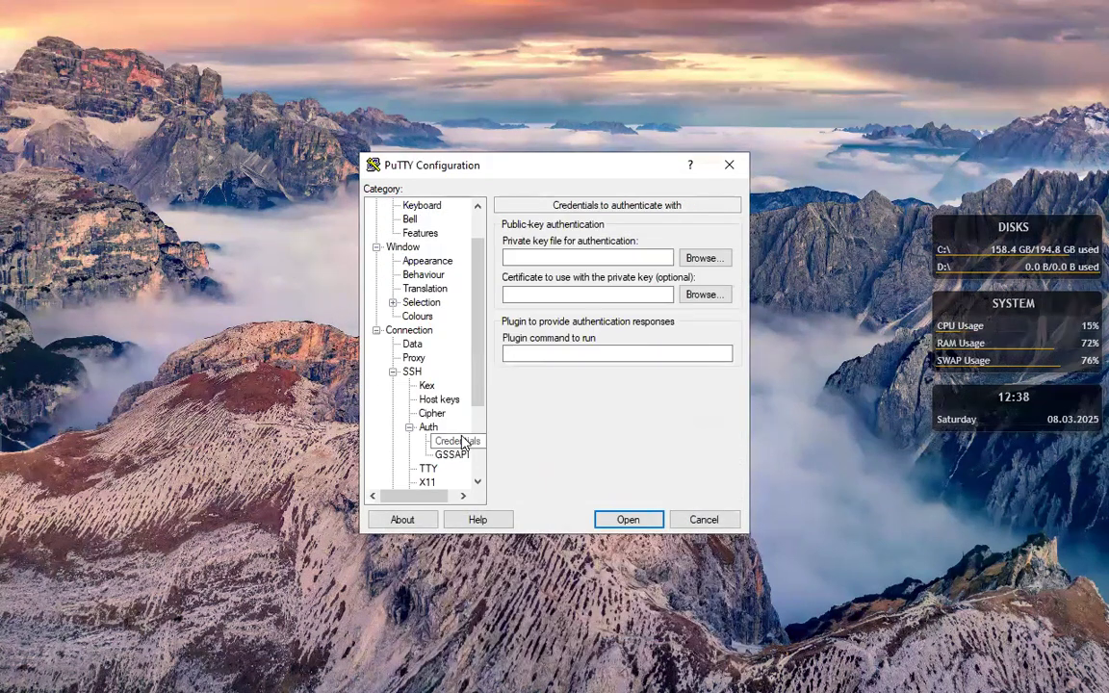
click(703, 258)
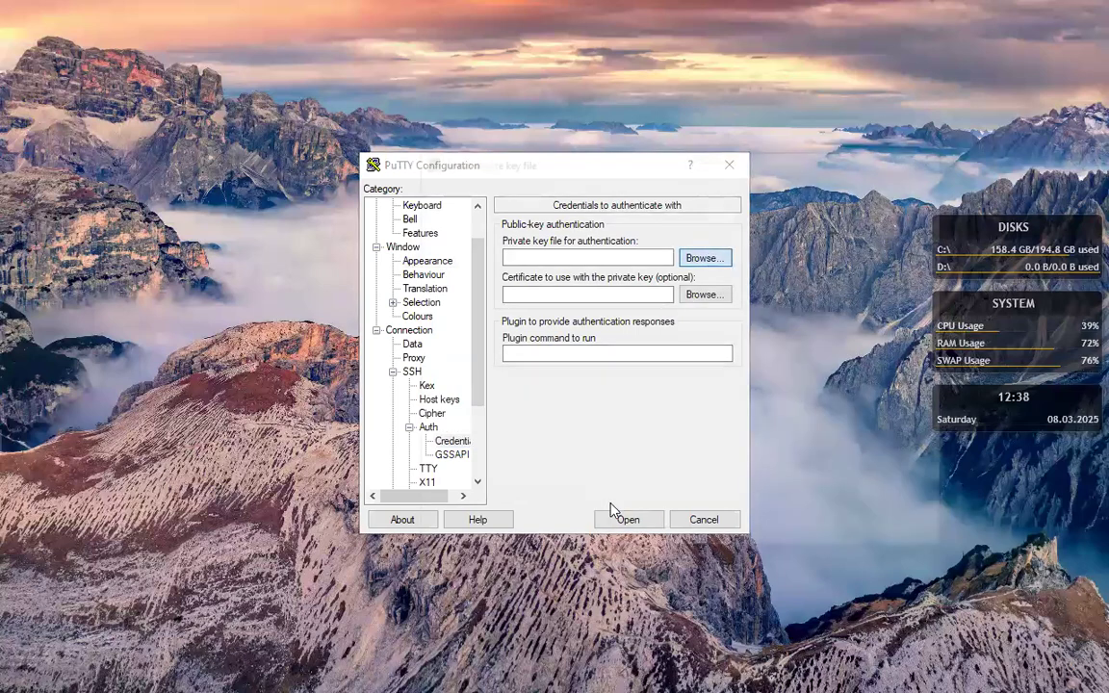
double_click(641, 289)
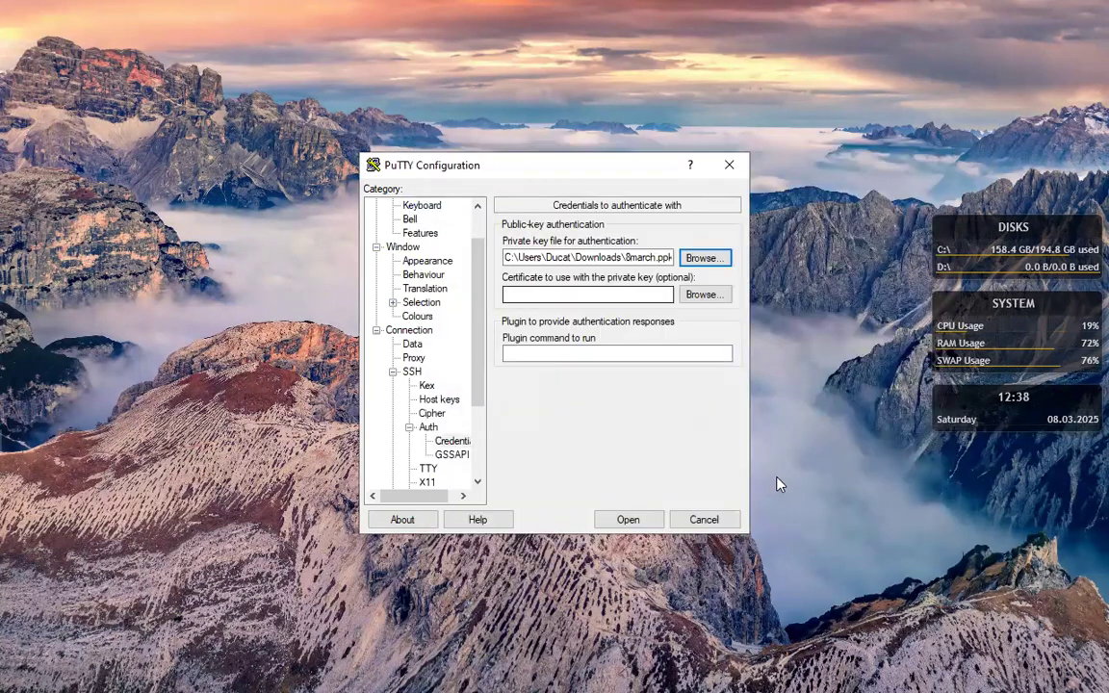
click(655, 527)
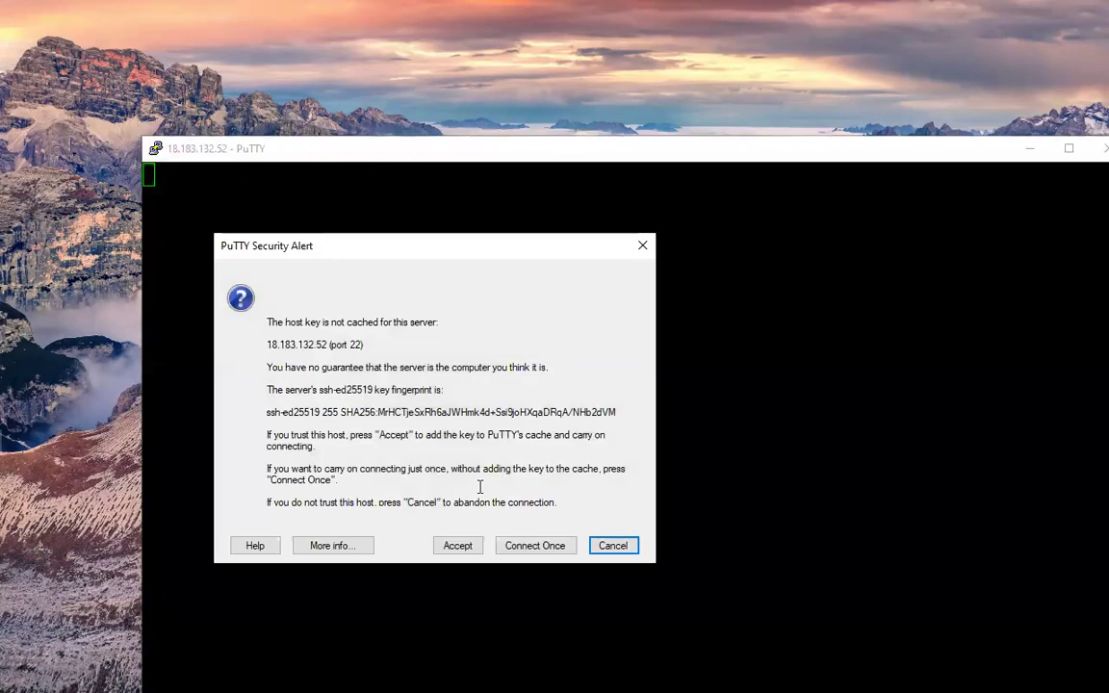
Accept the server's host key and log in as ec2-user
click(458, 545)
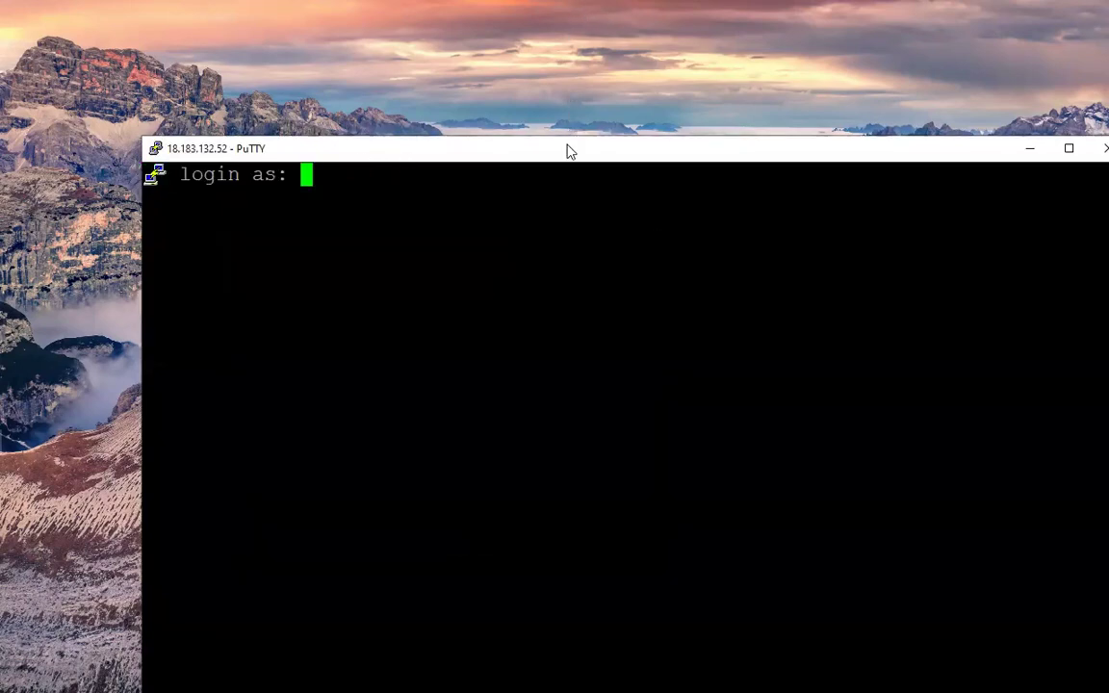
drag(562, 147, 492, 38)
text(ec2-user)
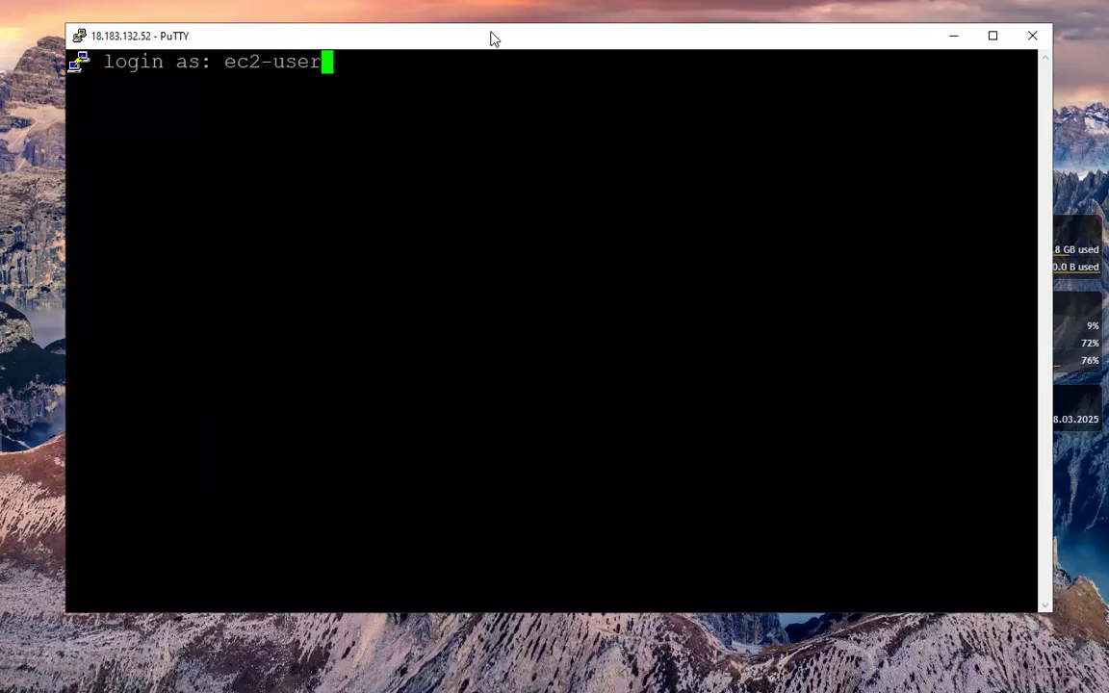
key(Return)
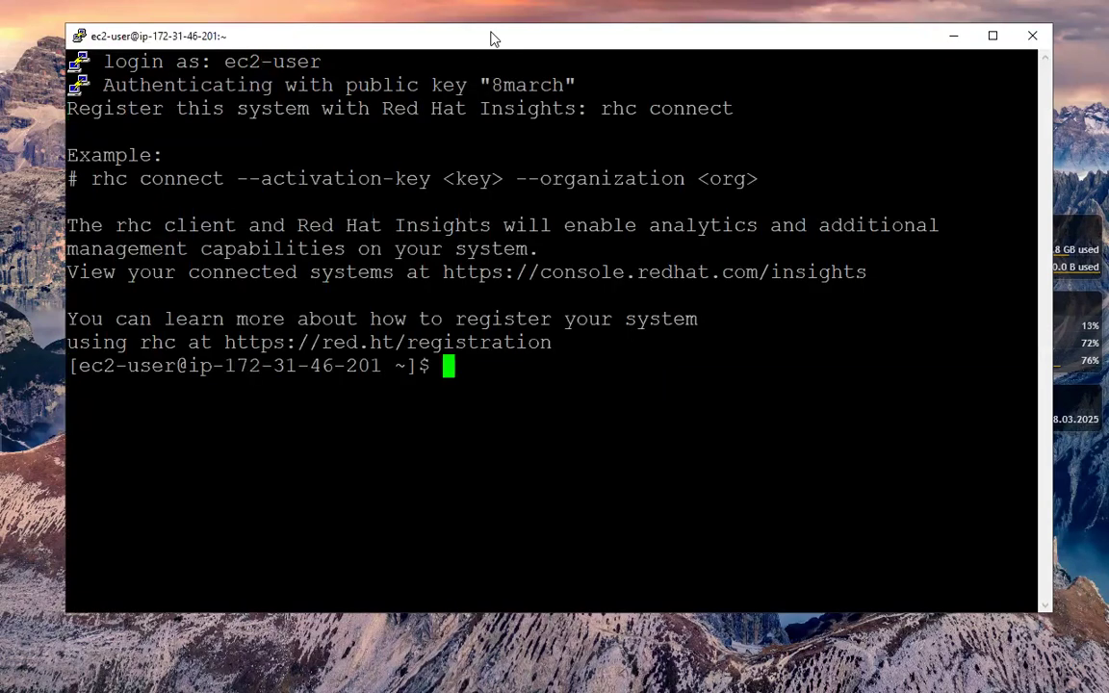
Switch to root with sudo su and run lsblk
text(sudo sui)
key(BackSpace)
key(Return)
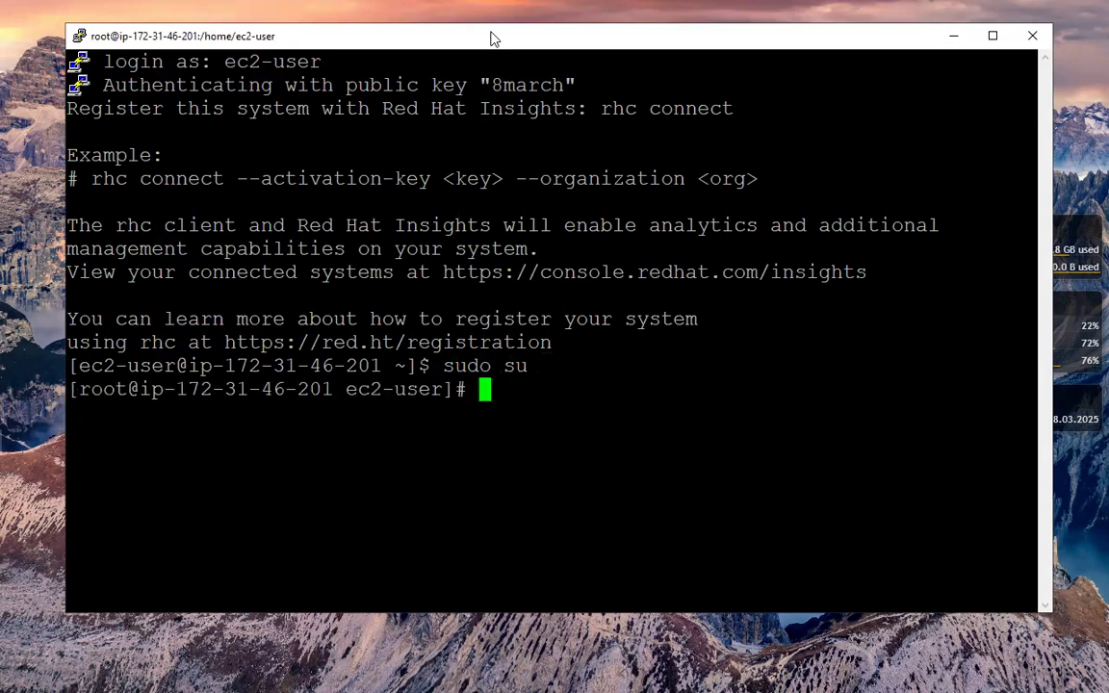
text(lsblk)
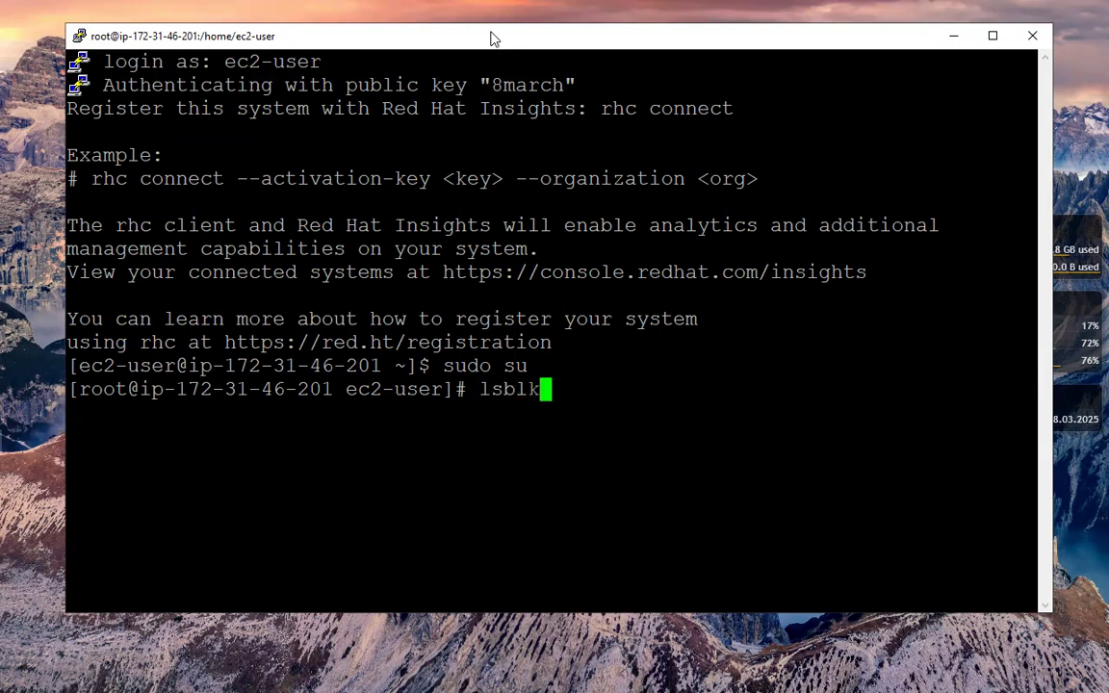
key(Return)
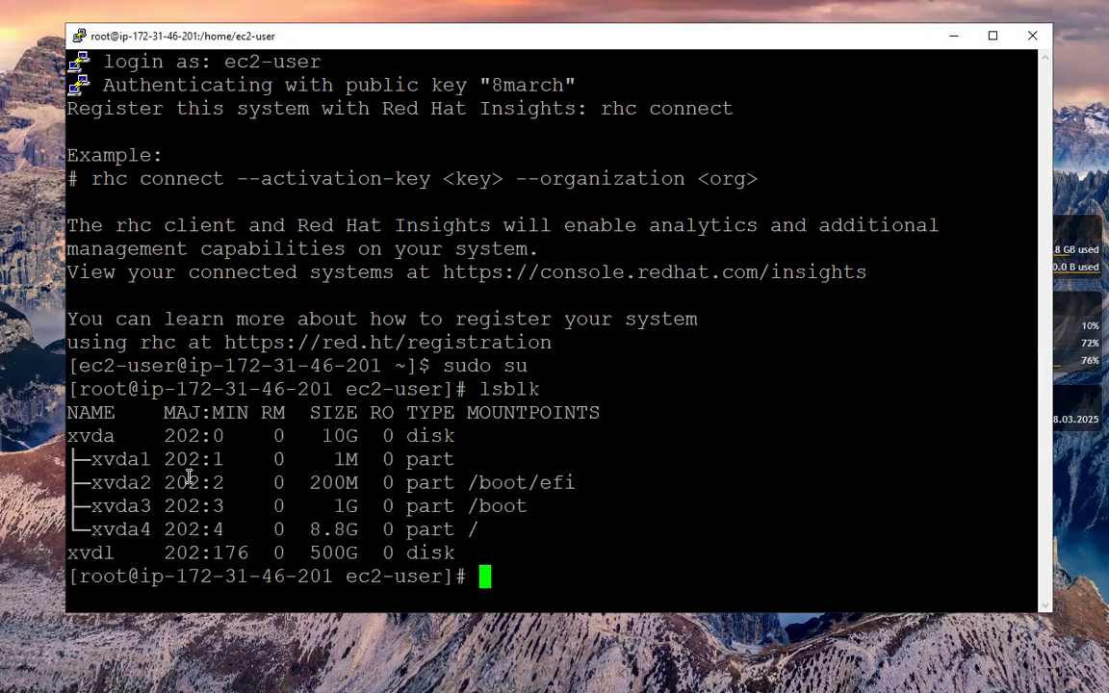
Highlight the xvdl device and its 500G size in the lsblk output
drag(73, 558, 104, 556)
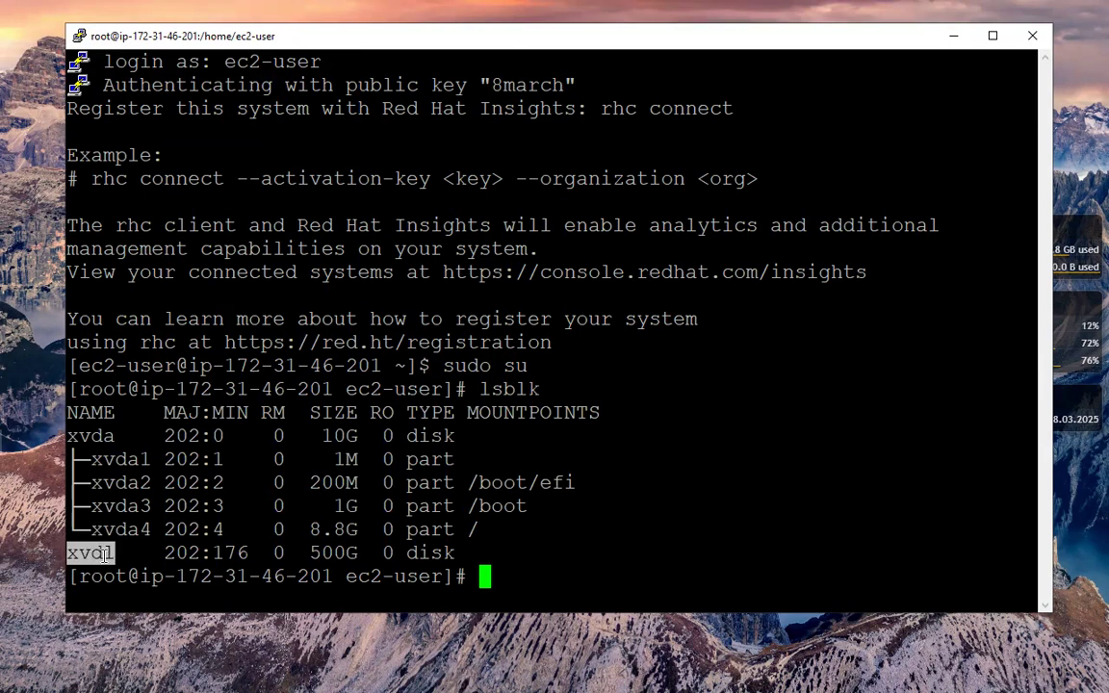
drag(301, 554, 450, 556)
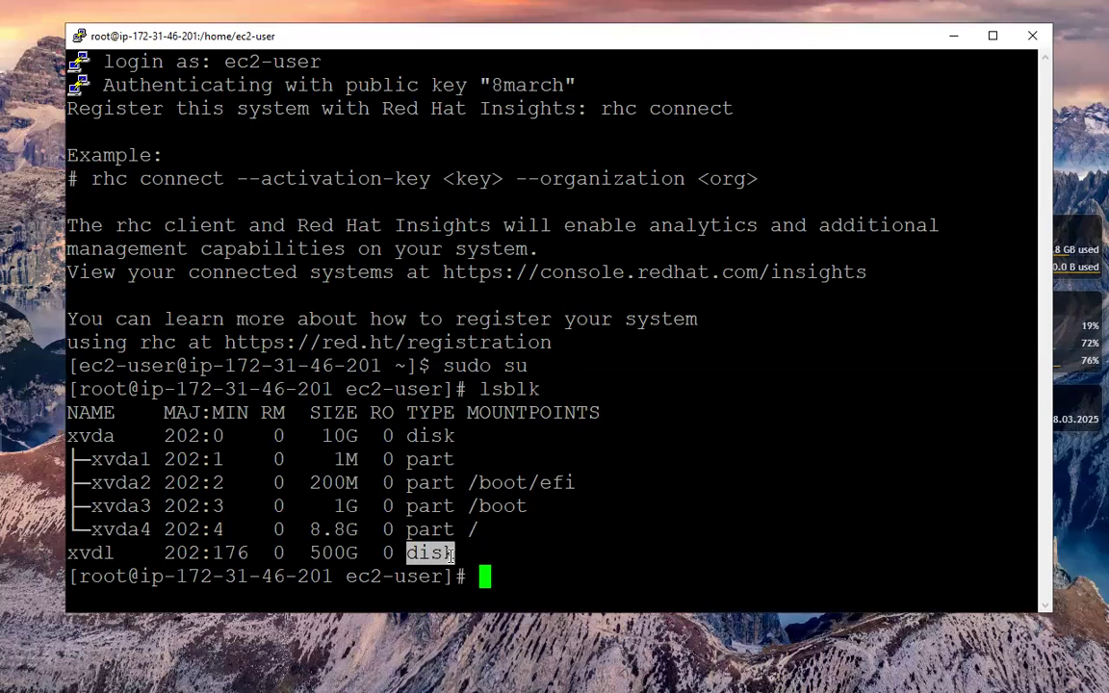
drag(310, 555, 353, 553)
click(352, 553)
Create directory abc at / and clear the terminal
text(cd /)
key(Return)
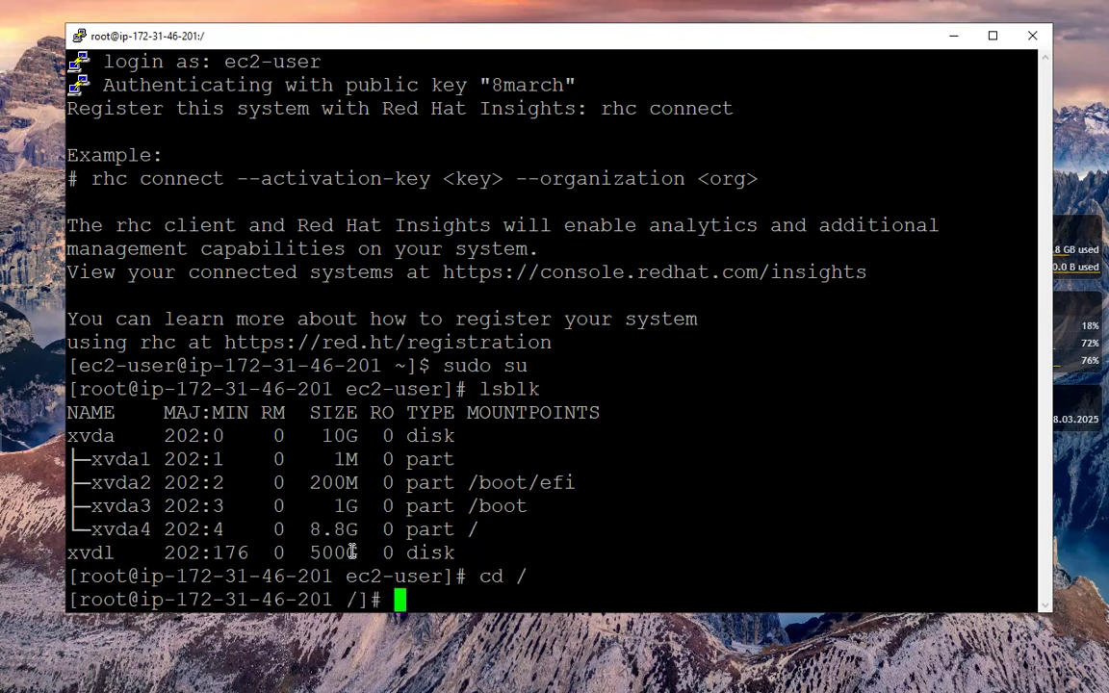
text(mkdir abc)
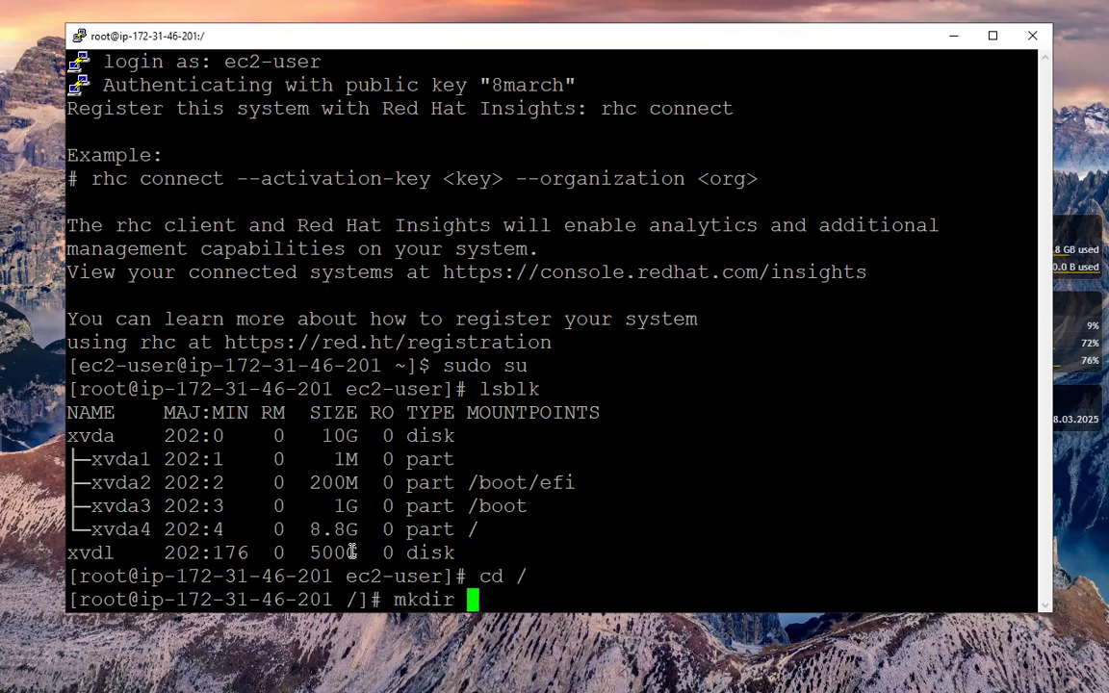
key(Return)
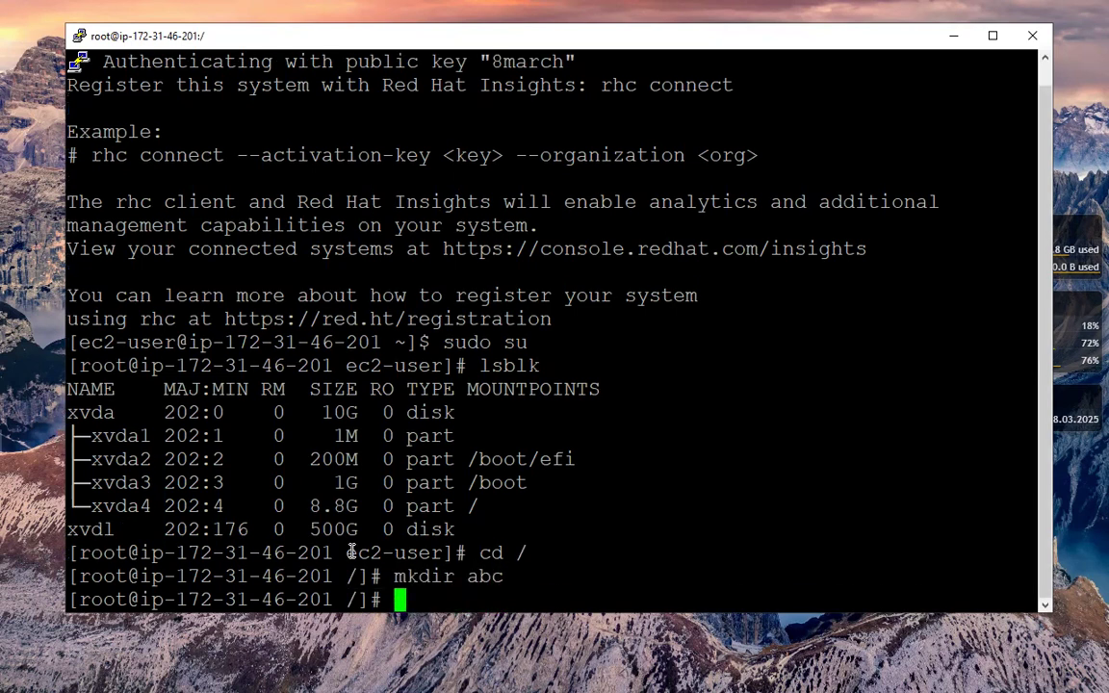
key(ctrl+l)
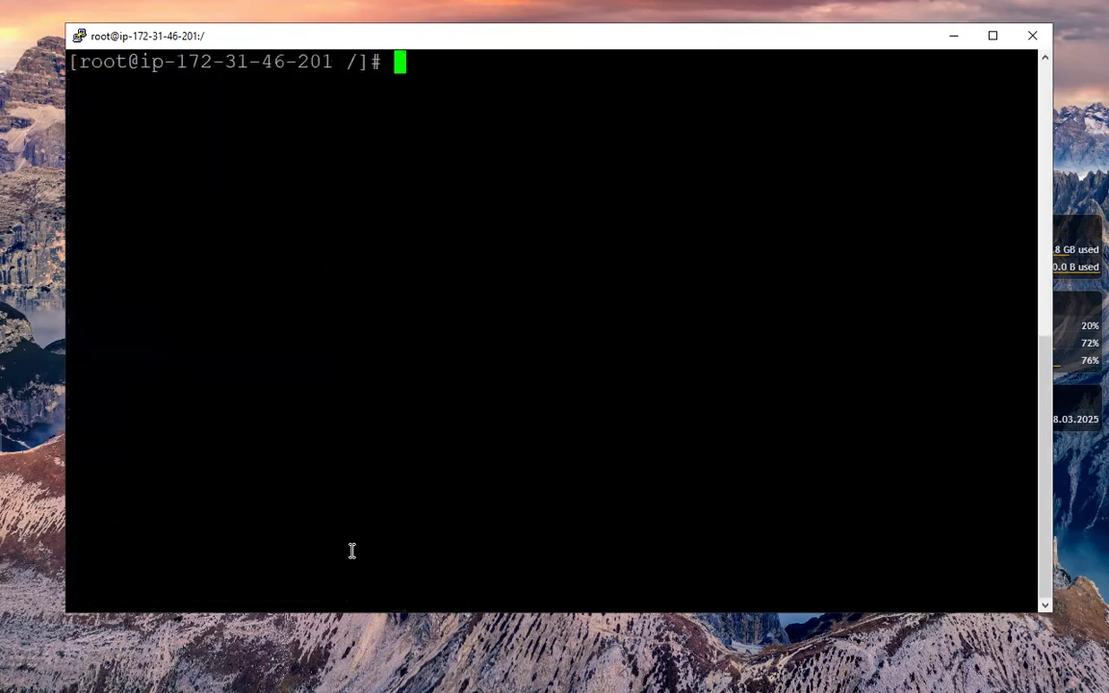
In gdisk on /dev/xvdl, define a new +100G partition of type 8300
text(gdis)
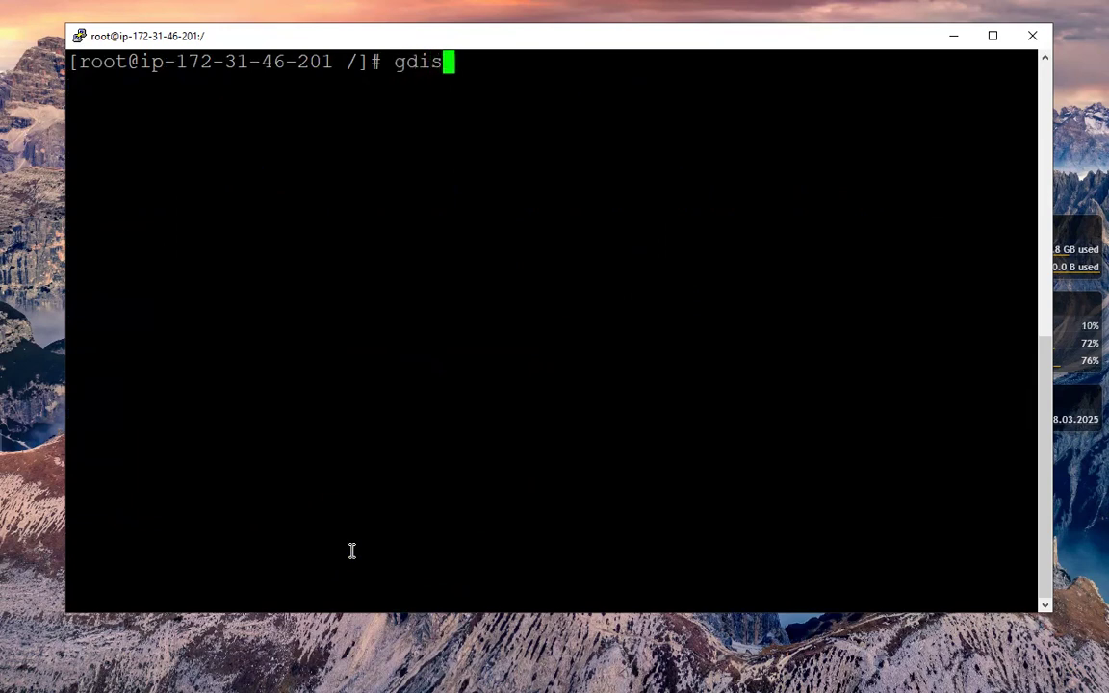
text(k /dev/)
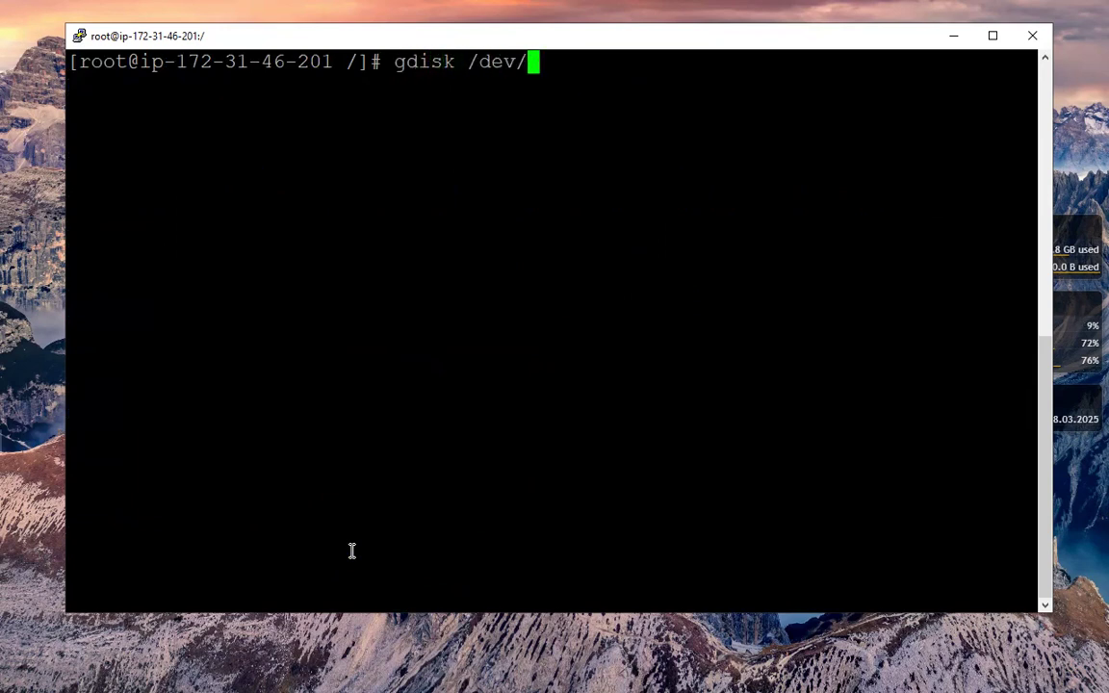
text(xvd;)
key(BackSpace)
text(l)
key(Return)
text(n)
key(Return)
key(Return)
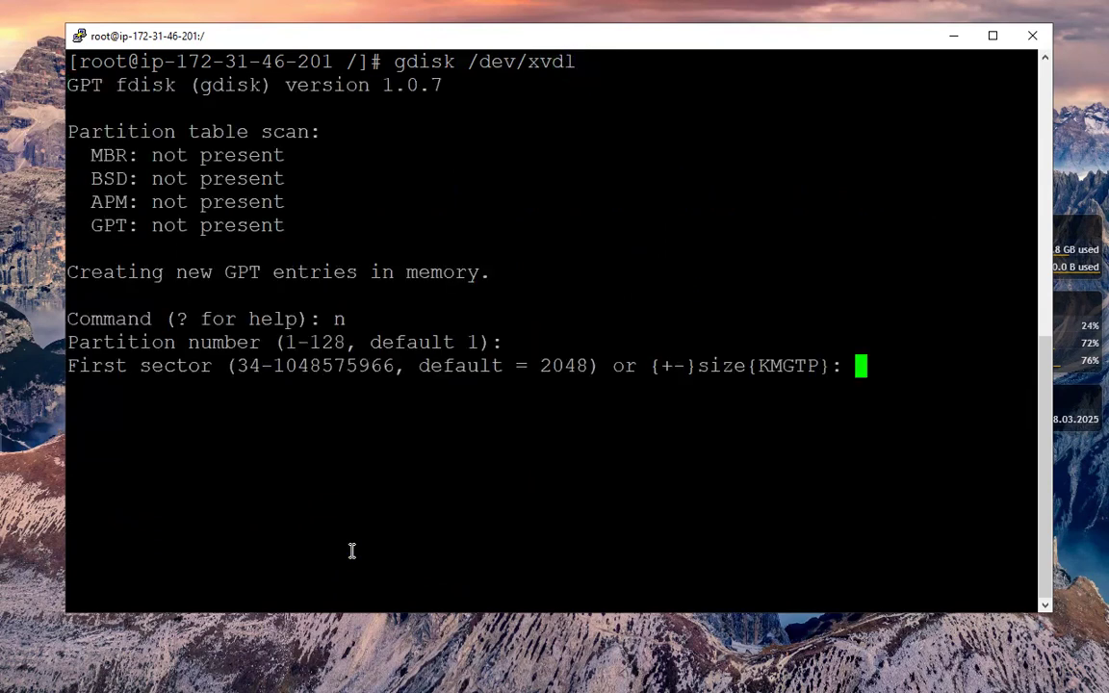
key(Return)
text(+-}size{KMGTP}: +)
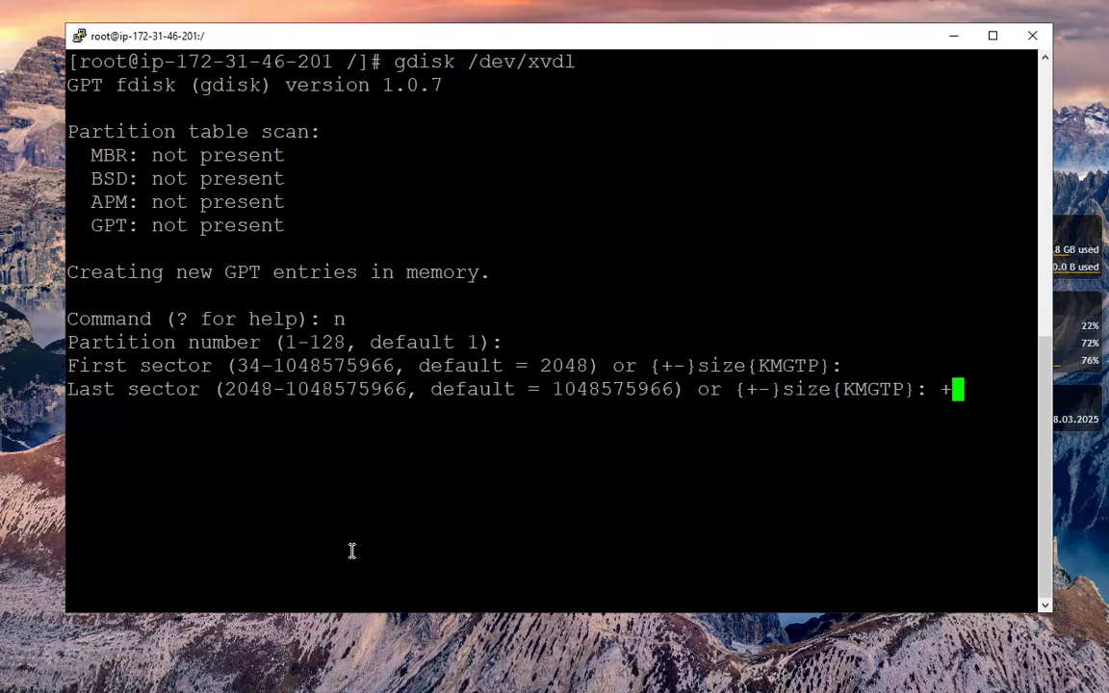
text(100G)
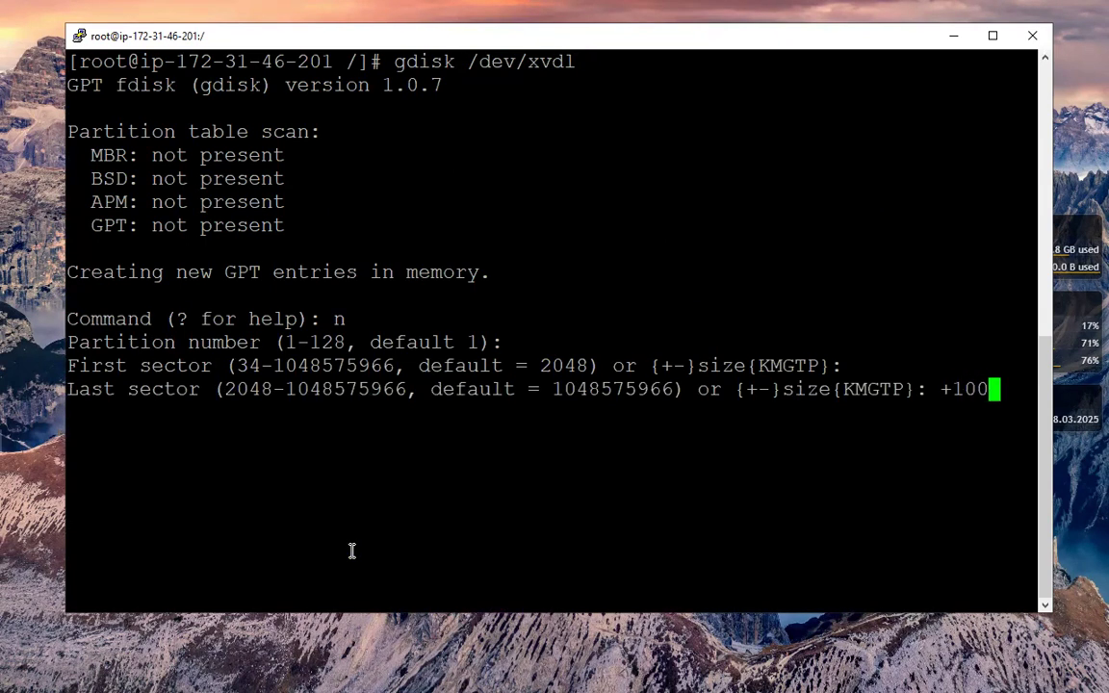
key(Return)
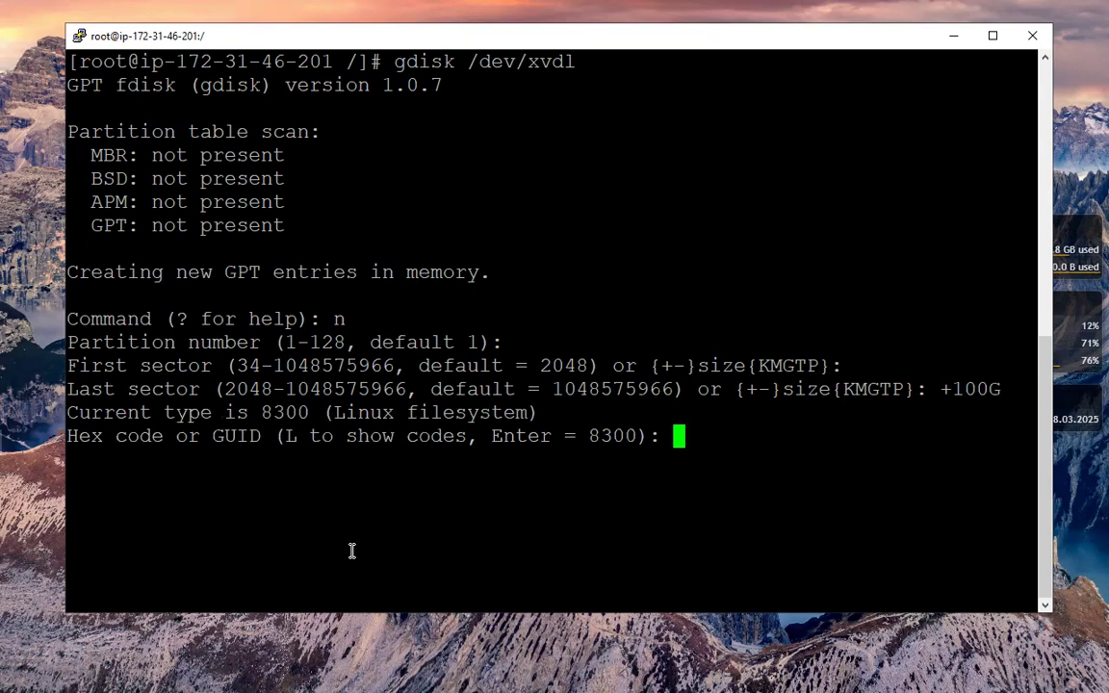
key(Return)
Write the GPT partition table to disk, confirming with y, and clear the screen
text(w)
key(Return)
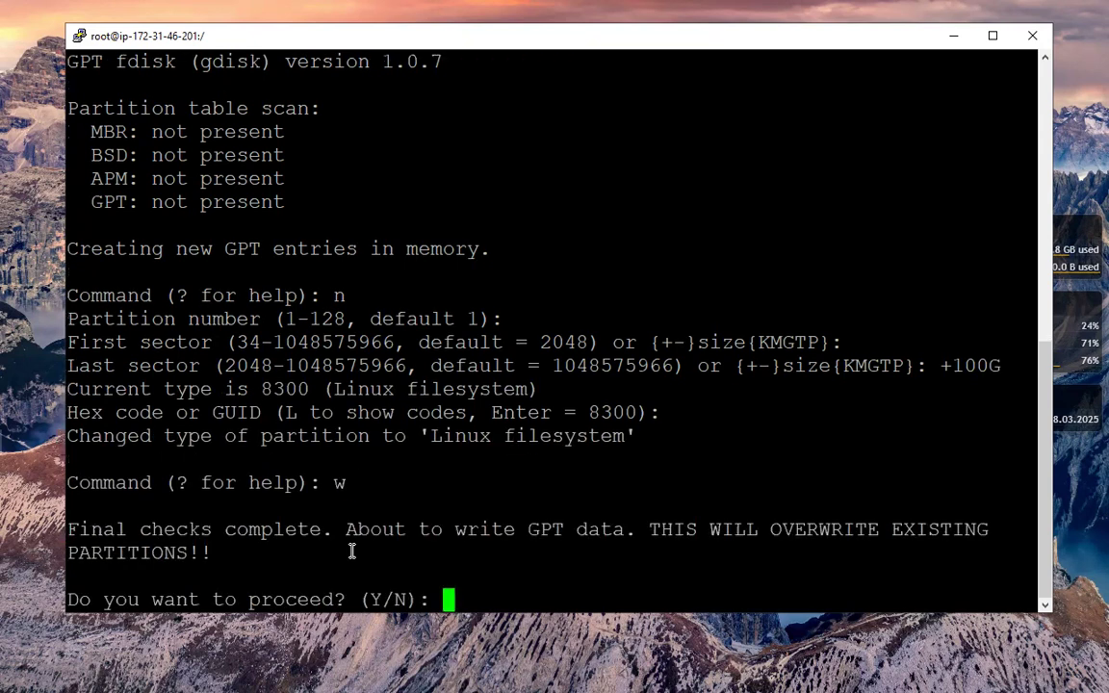
text(y)
key(Return)
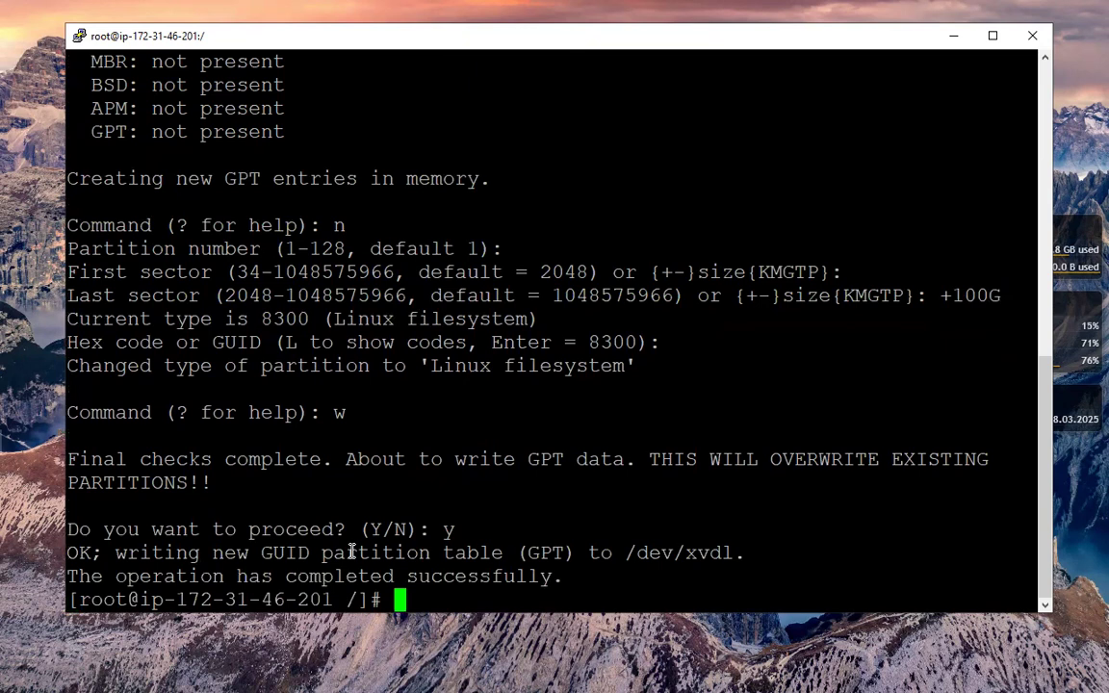
key(ctrl+l)
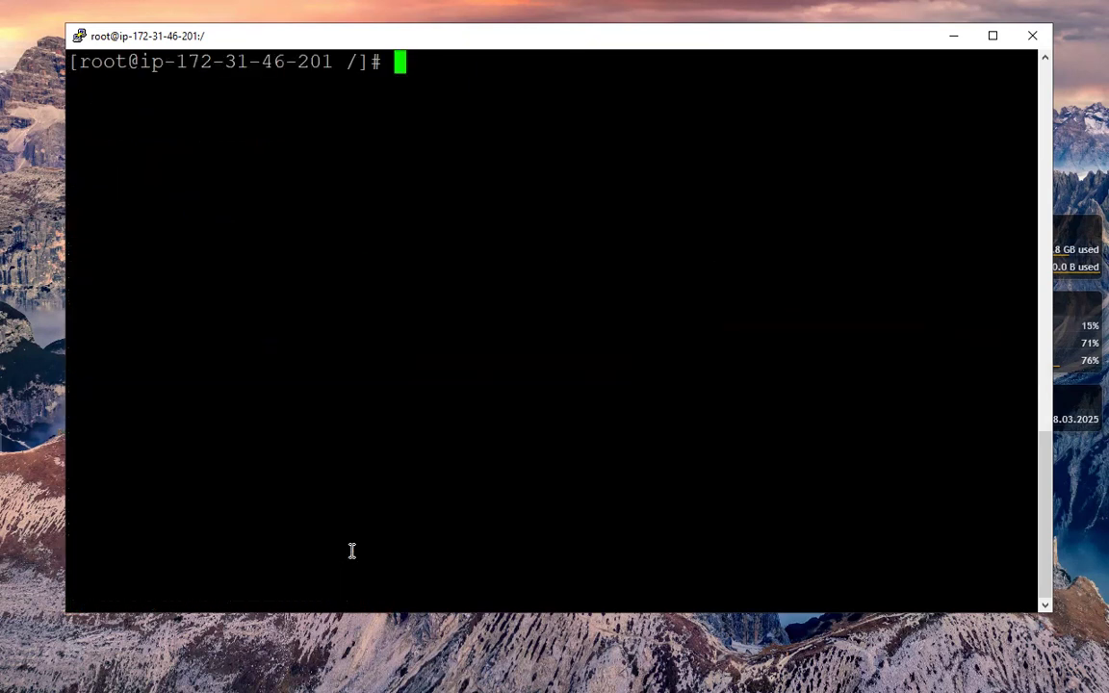
Format /dev/xvdl1 with an XFS filesystem using mkfs
text(mou n)
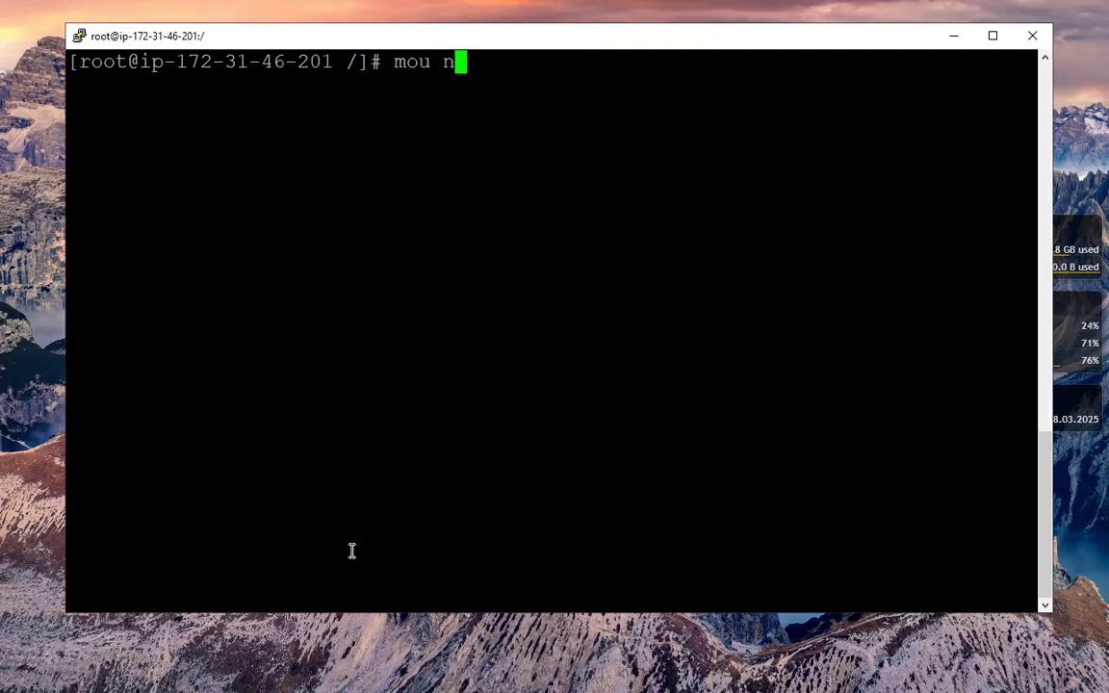
key(BackSpace)
key(BackSpace)
key(BackSpace)
key(BackSpace)
key(BackSpace)
text(m)
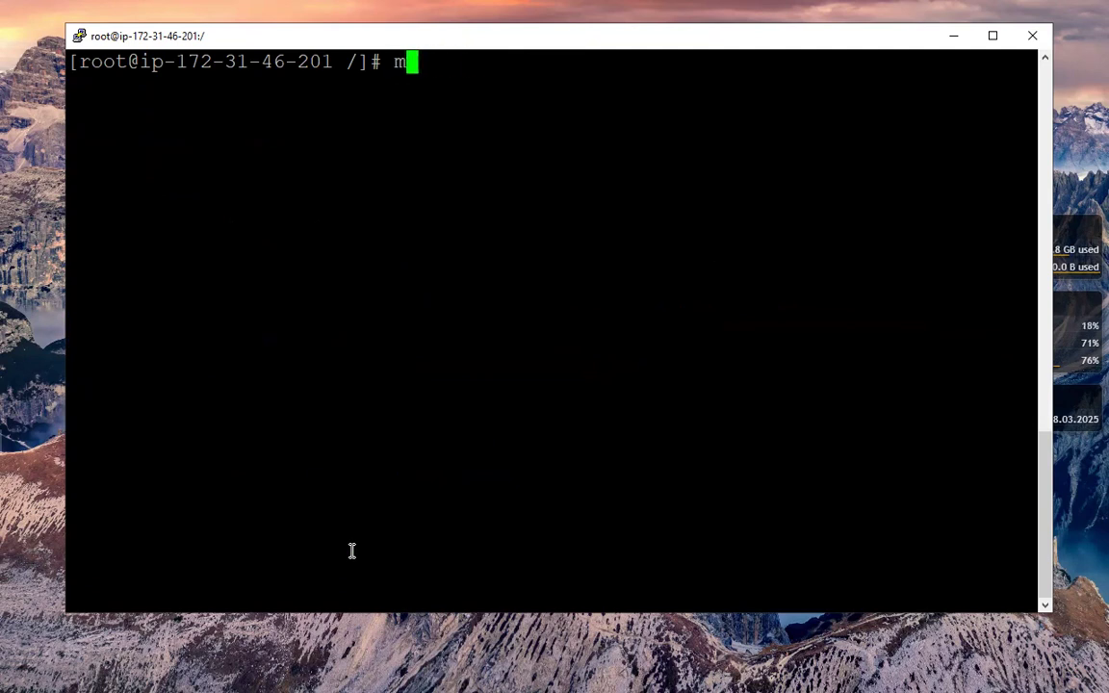
text(kfs -t )
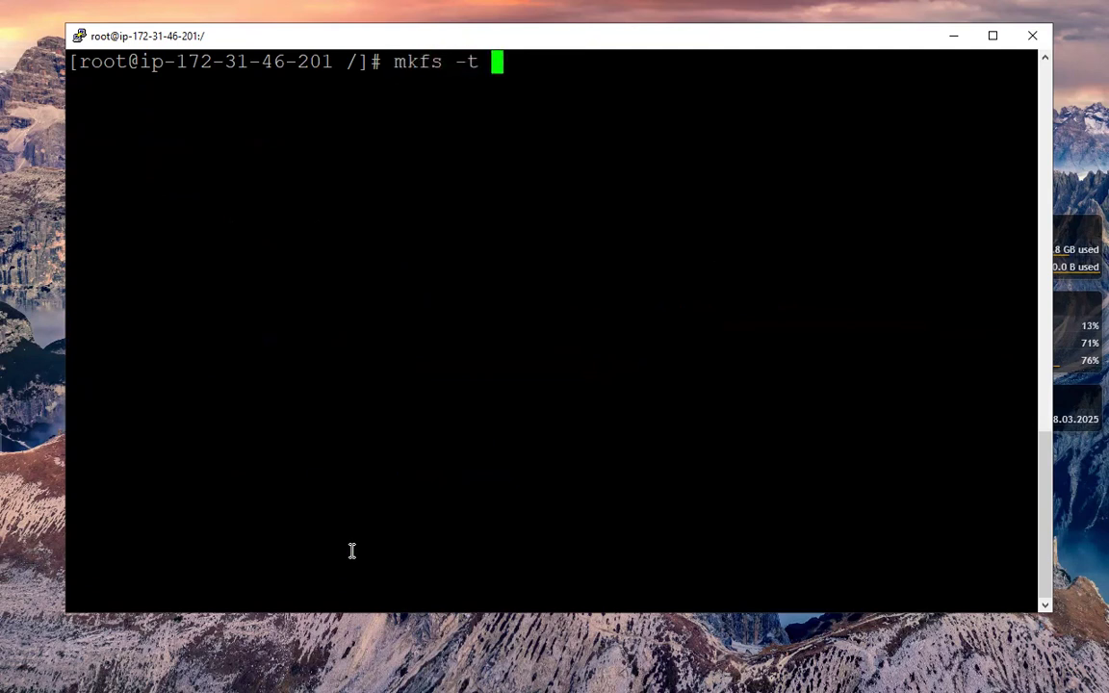
text(xfs /de)
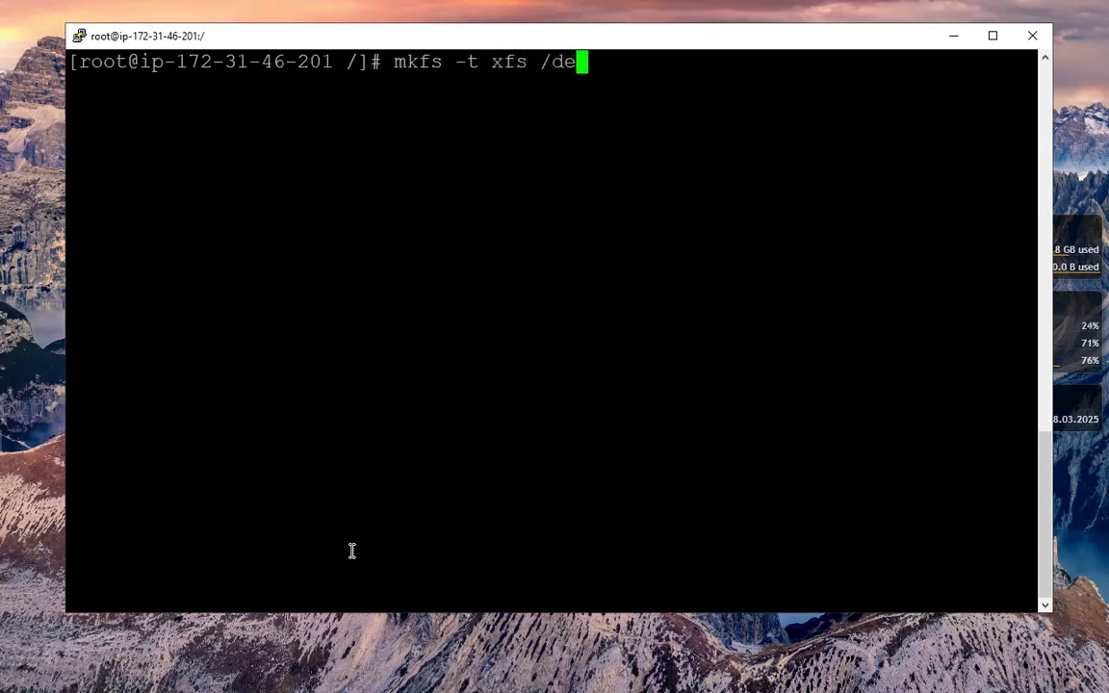
text(v/x)
text(vdl1)
key(BackSpace)
text(1)
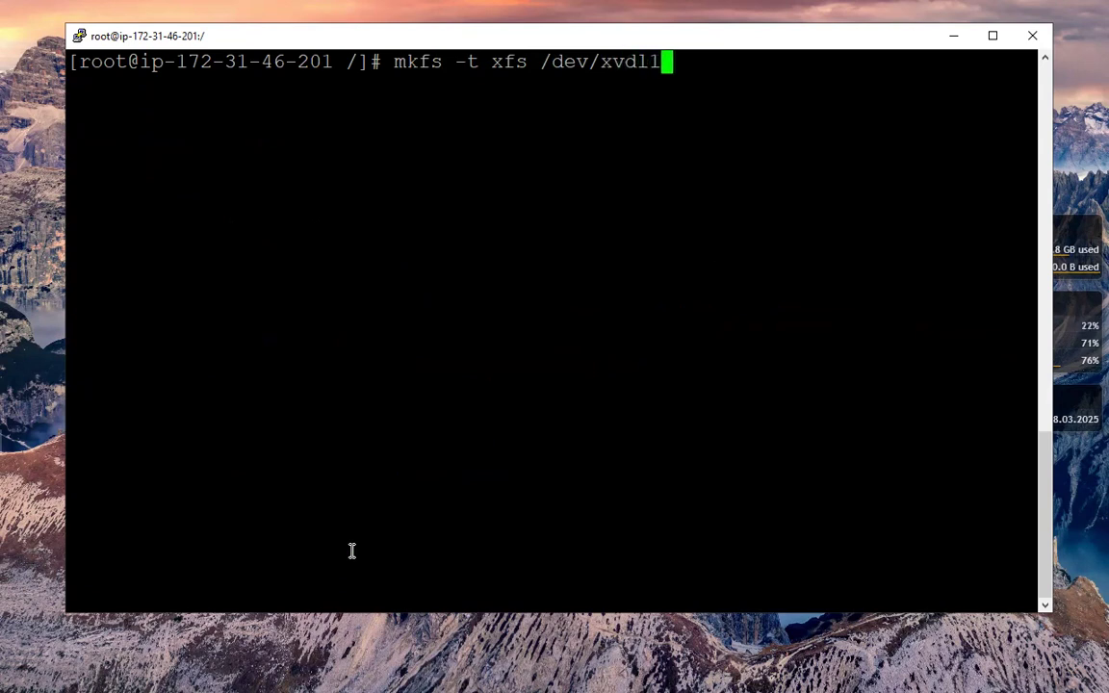
key(Return)
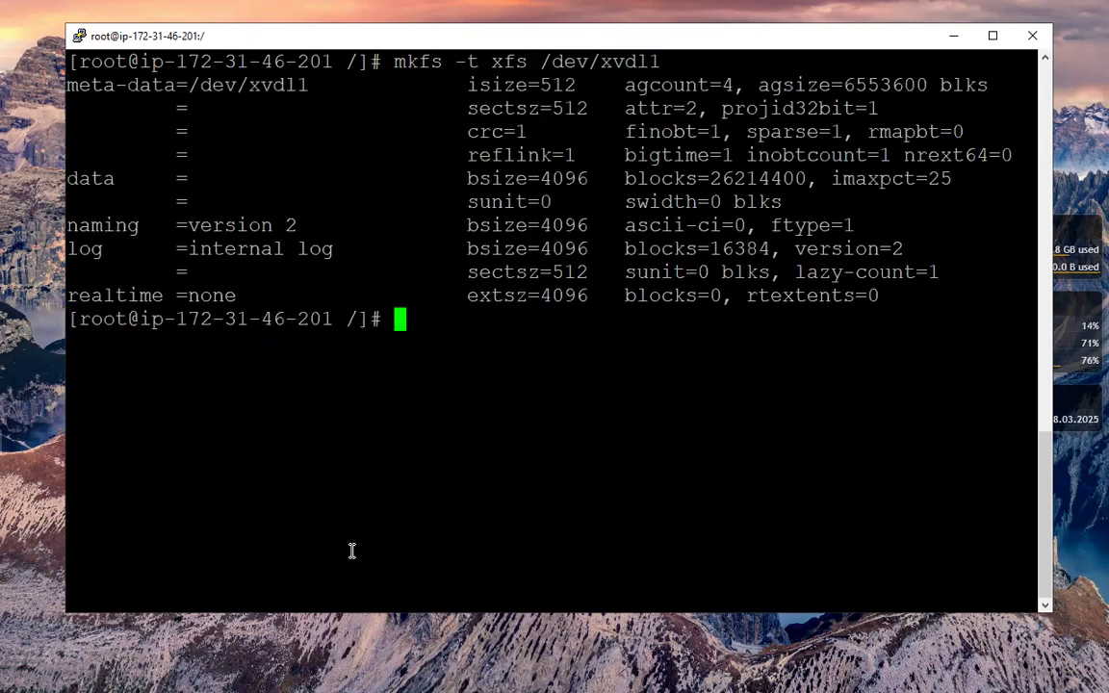
Mount /dev/xvdl1 at /abc
text(mount)
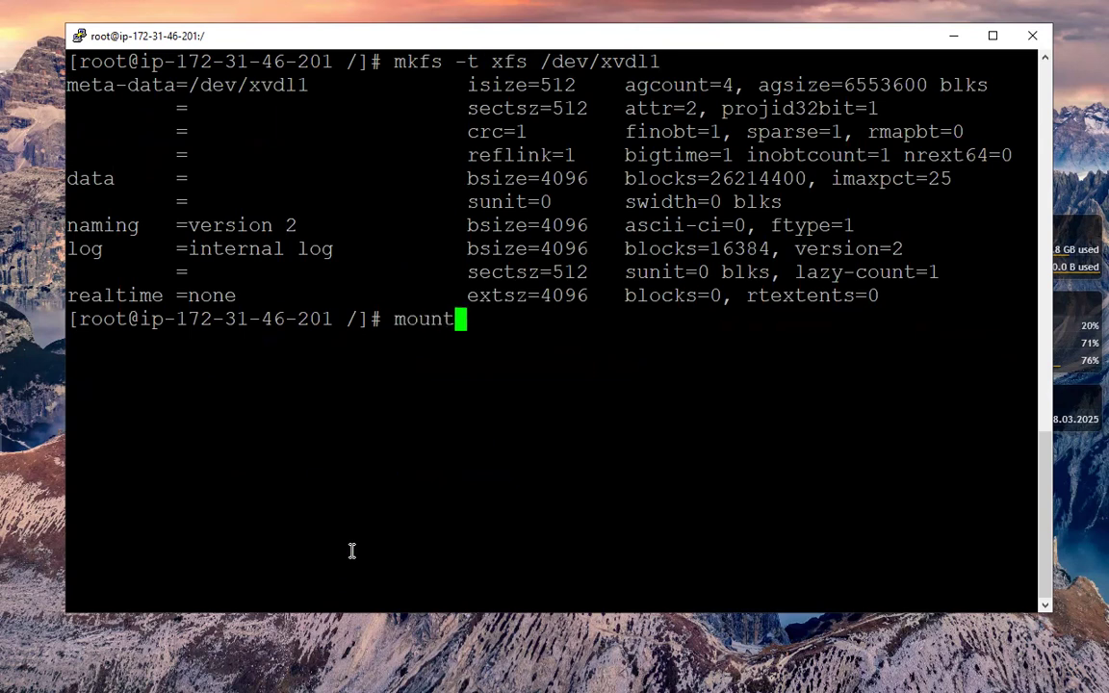
text( /de/)
key(BackSpace)
text(v)
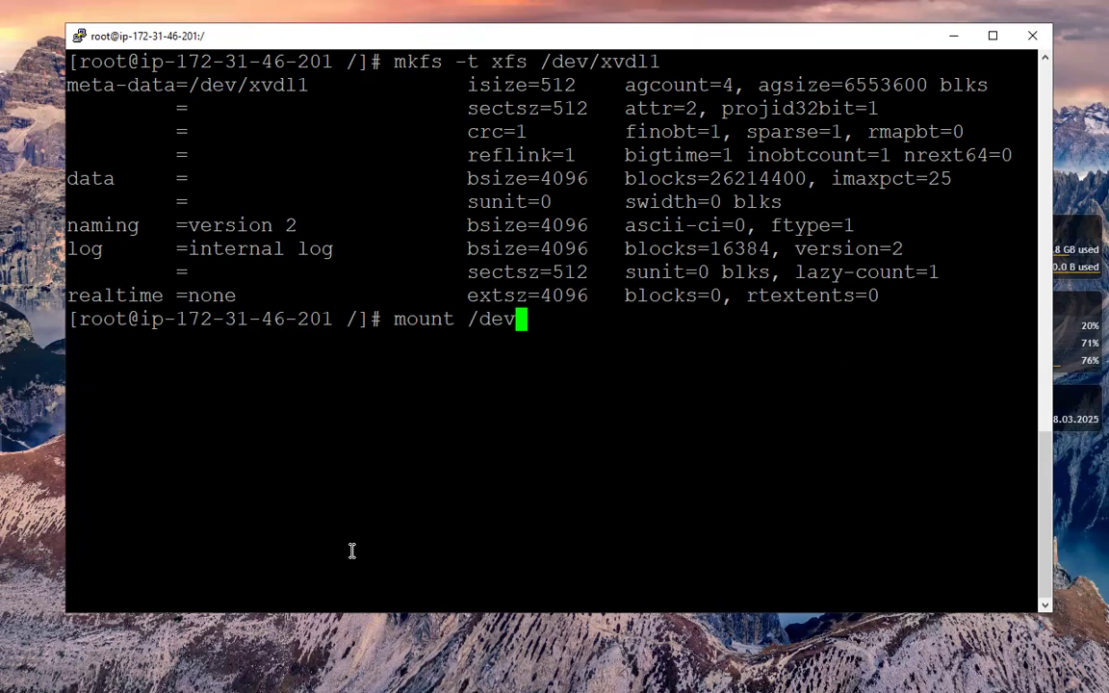
text(xv)
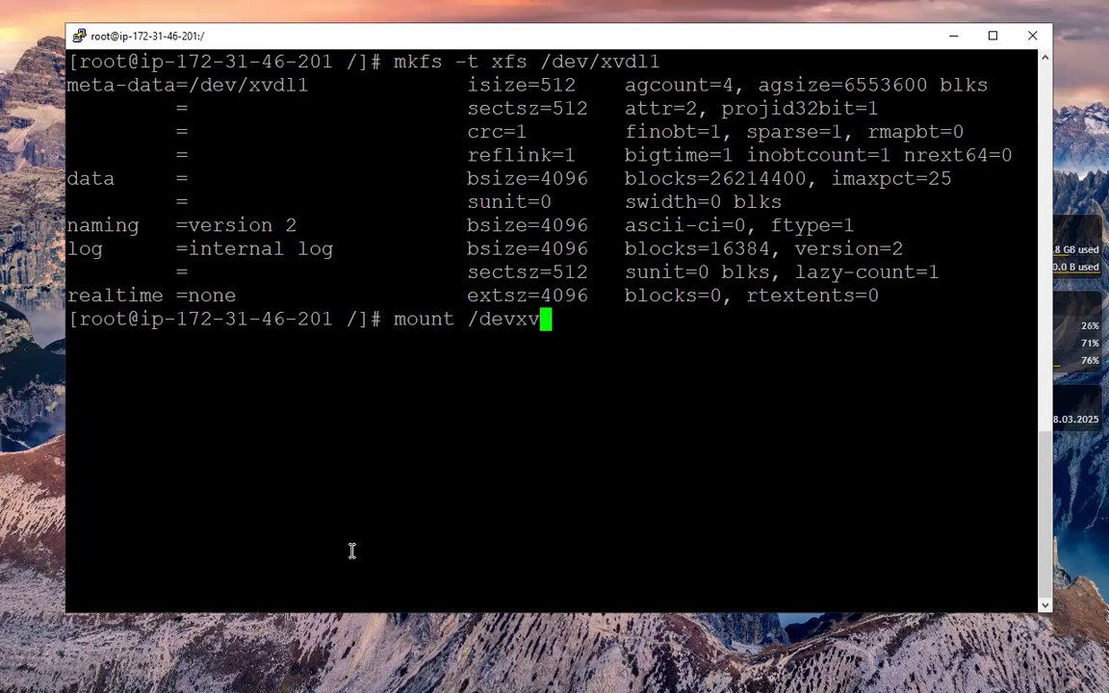
key(BackSpace)
key(BackSpace)
text(/xvd)
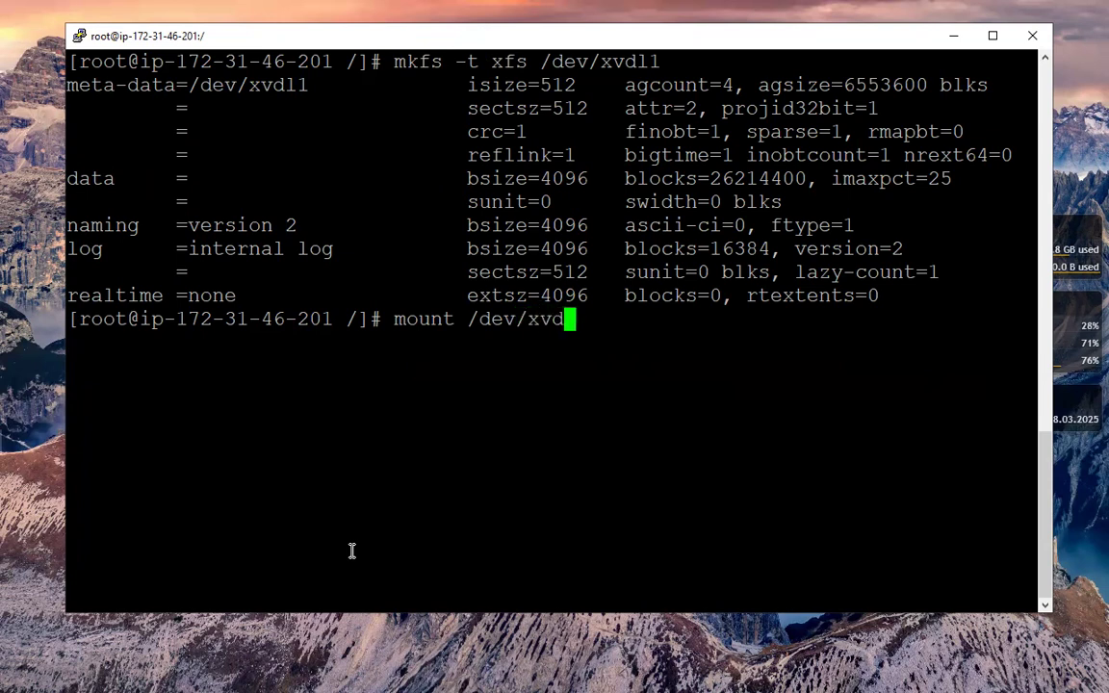
text(l1 /abc)
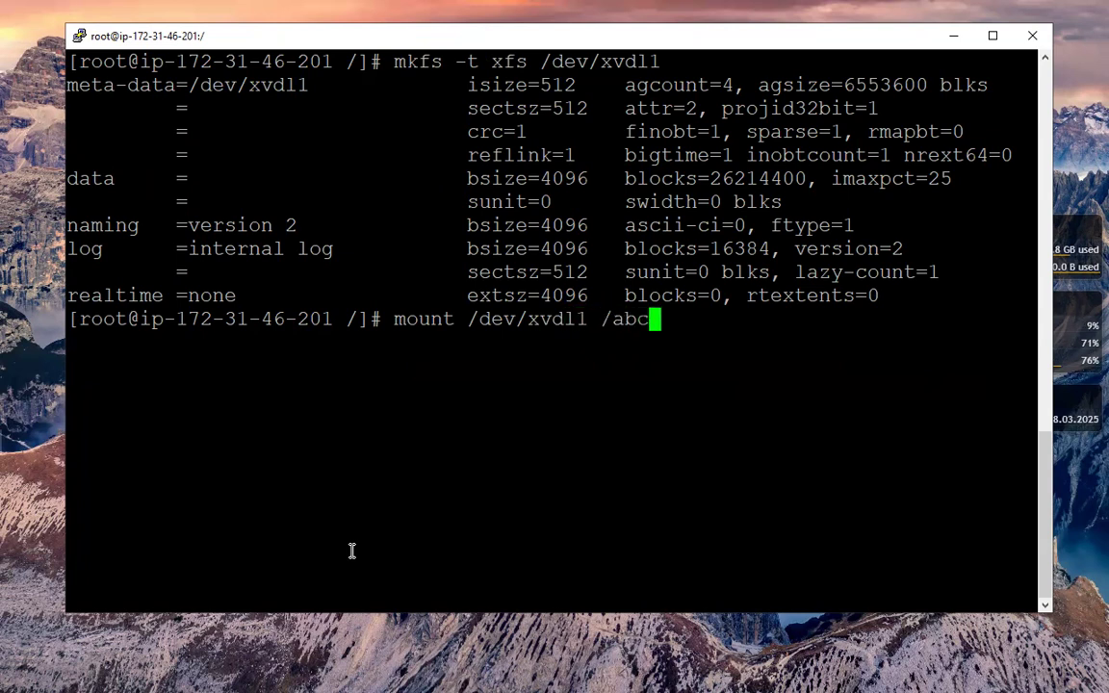
key(Return)
Run lsblk to confirm xvdl1 is mounted at /abc
text(cd abc)
key(BackSpace)
key(BackSpace)
key(BackSpace)
key(BackSpace)
key(BackSpace)
key(BackSpace)
text(df -h)
key(BackSpace)
key(BackSpace)
key(BackSpace)
key(BackSpace)
key(BackSpace)
text(lsbk)
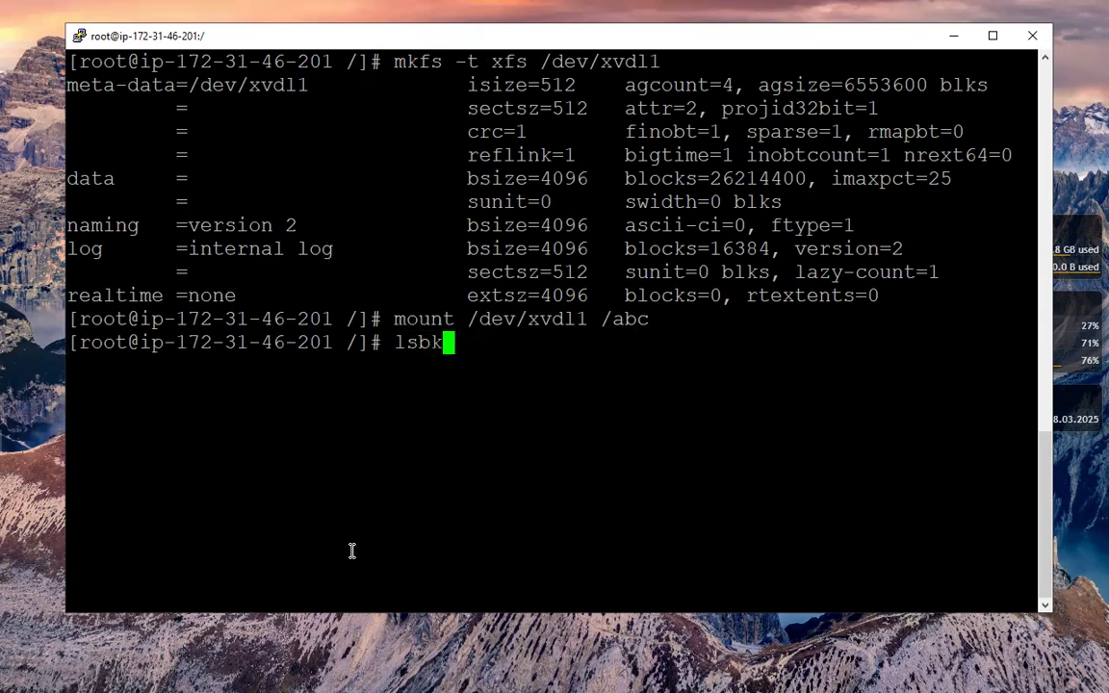
key(Return)
key(Up)
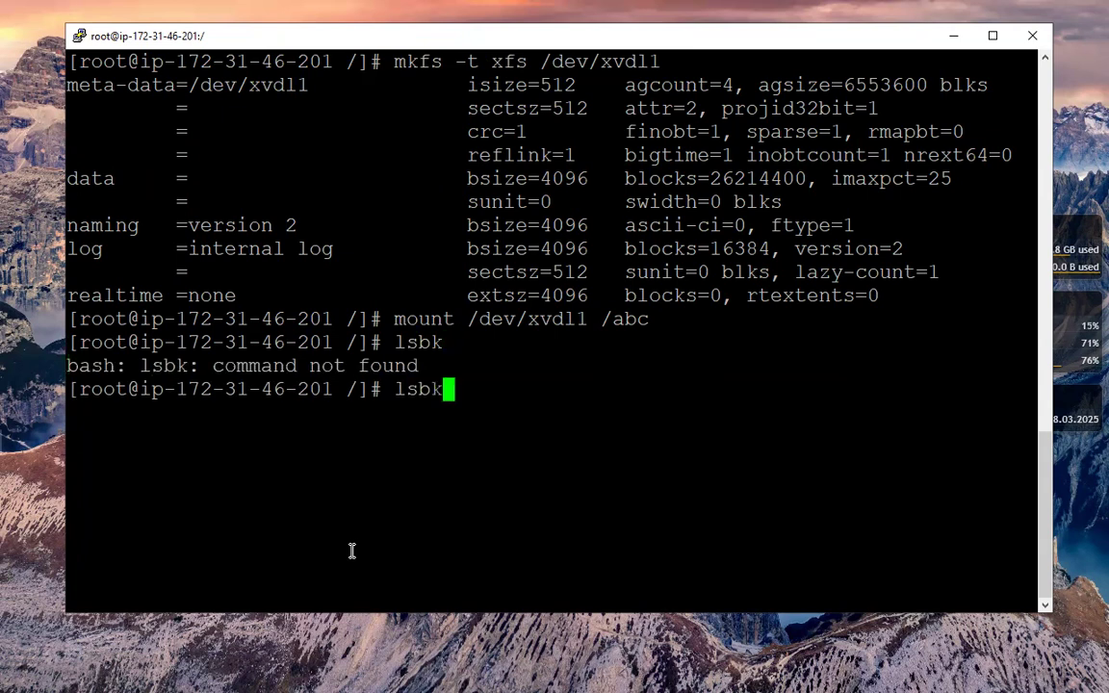
text(l)
key(Return)
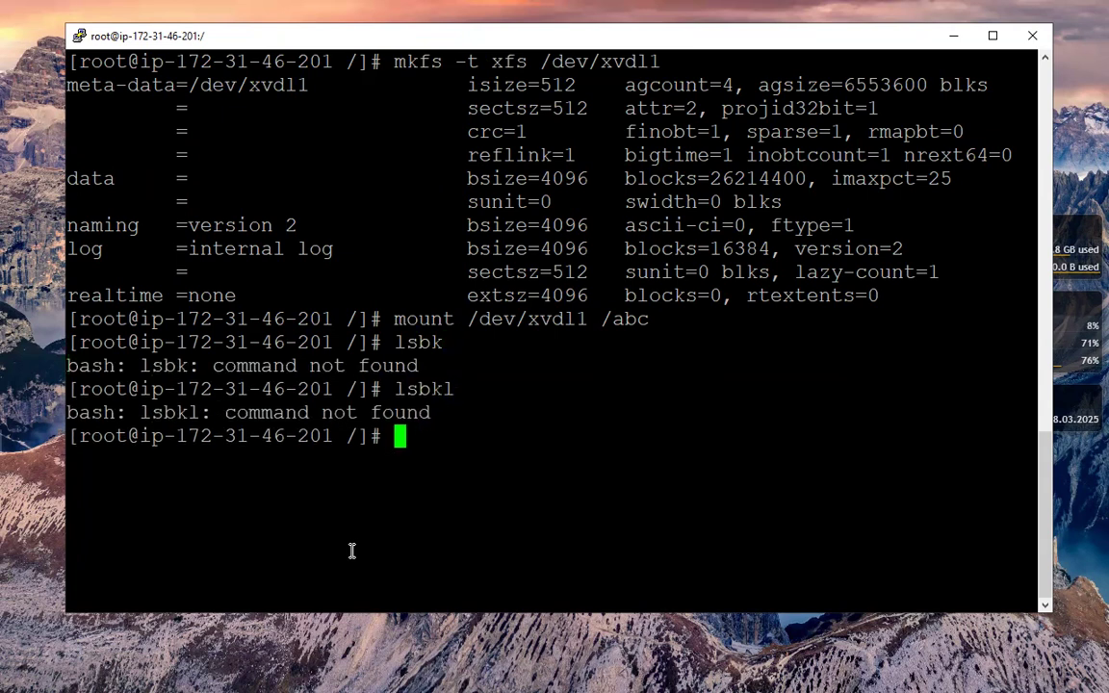
text(lsb;lk)
key(Return)
key(Up)
key(BackSpace)
key(BackSpace)
key(BackSpace)
key(BackSpace)
text(blk)
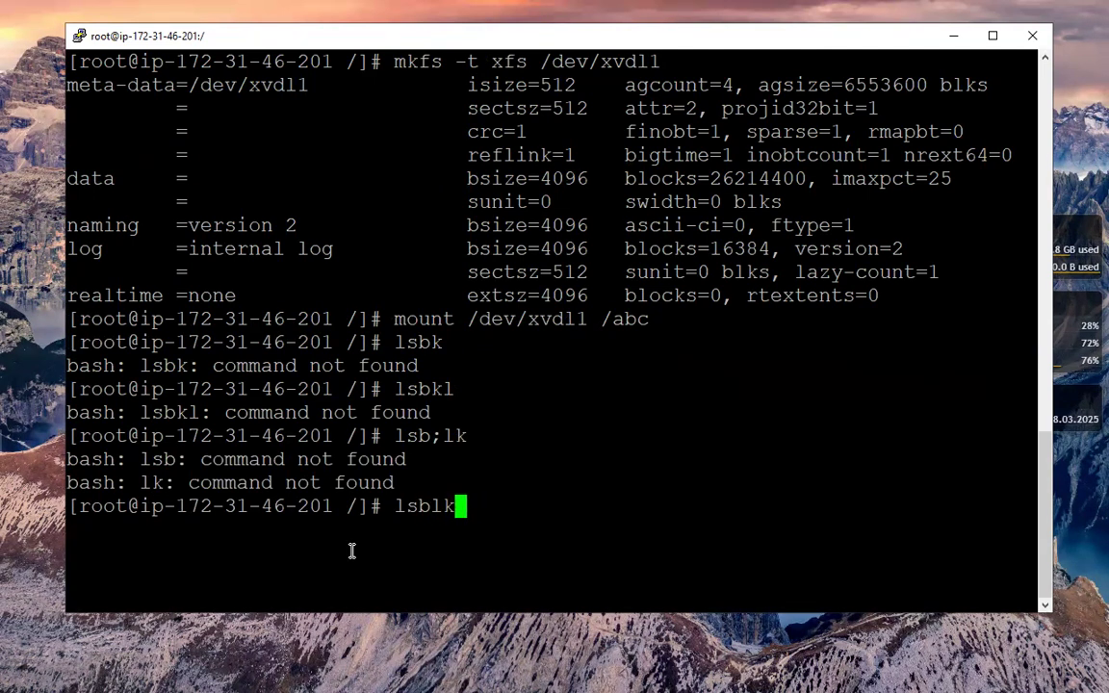
key(Return)
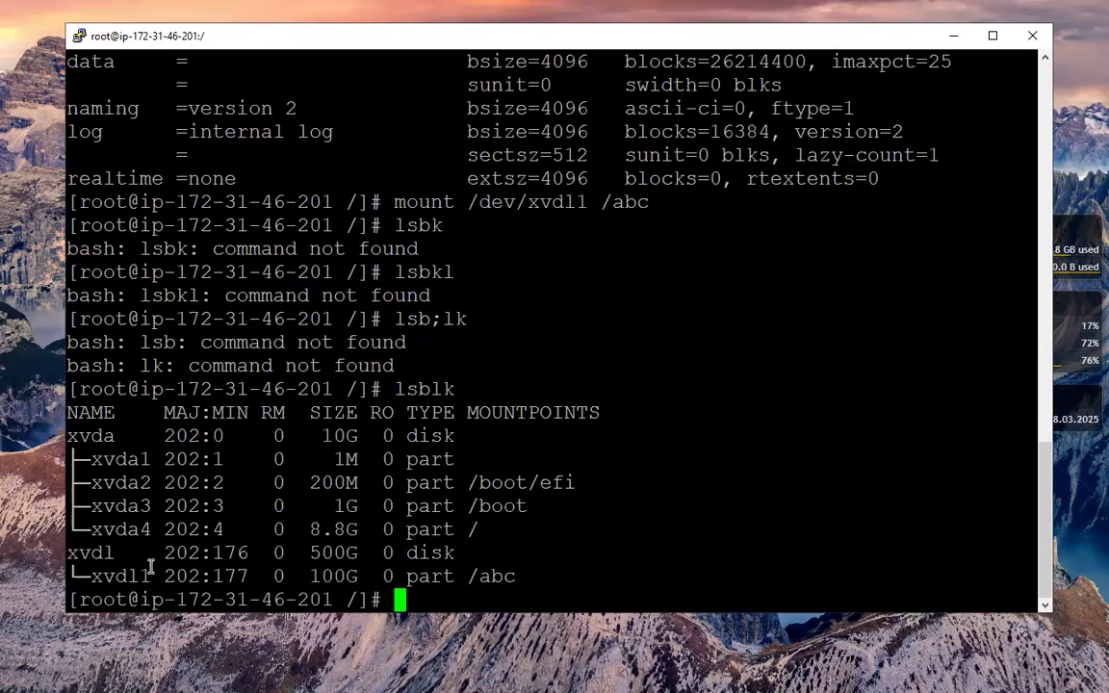
Note xvdl1's 100G size and /abc mount point, then enter abc and list its contents
double_click(97, 576)
double_click(335, 576)
drag(445, 576, 521, 576)
click(519, 576)
text(cd )
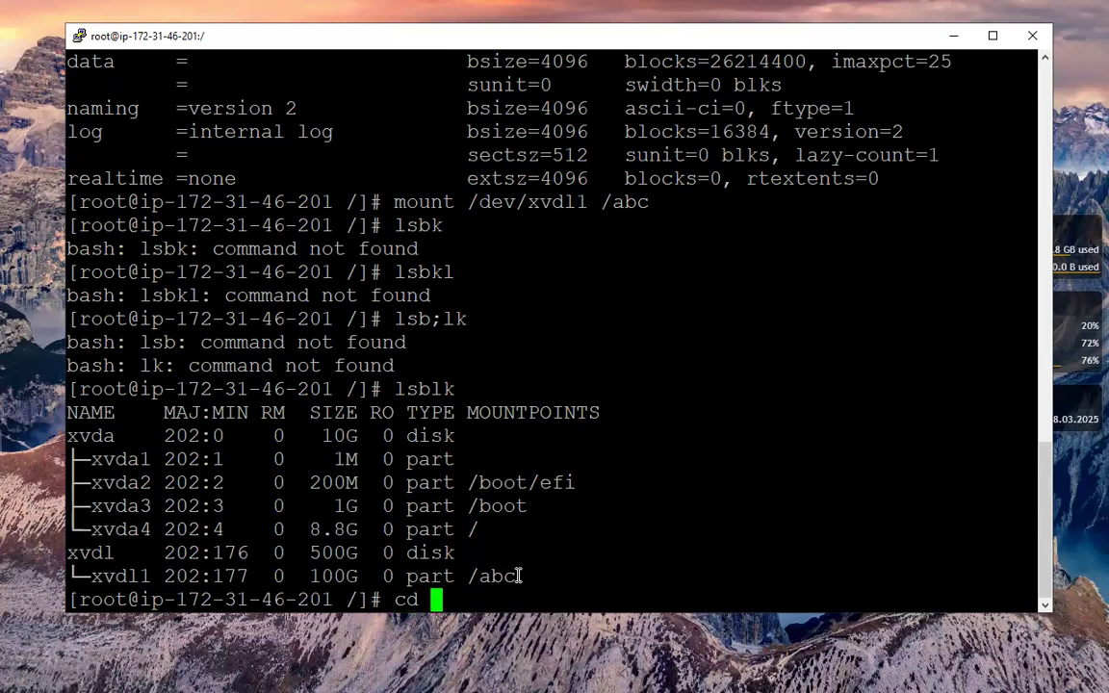
text(t)
key(BackSpace)
text(abc)
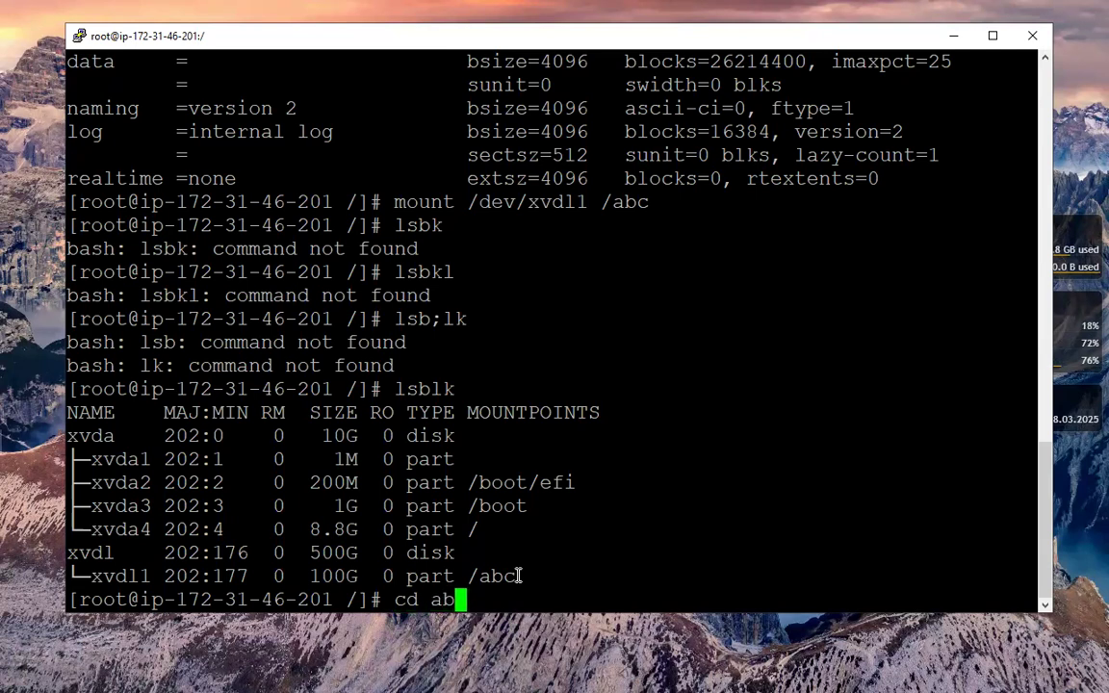
key(Return)
text(ls)
key(Return)
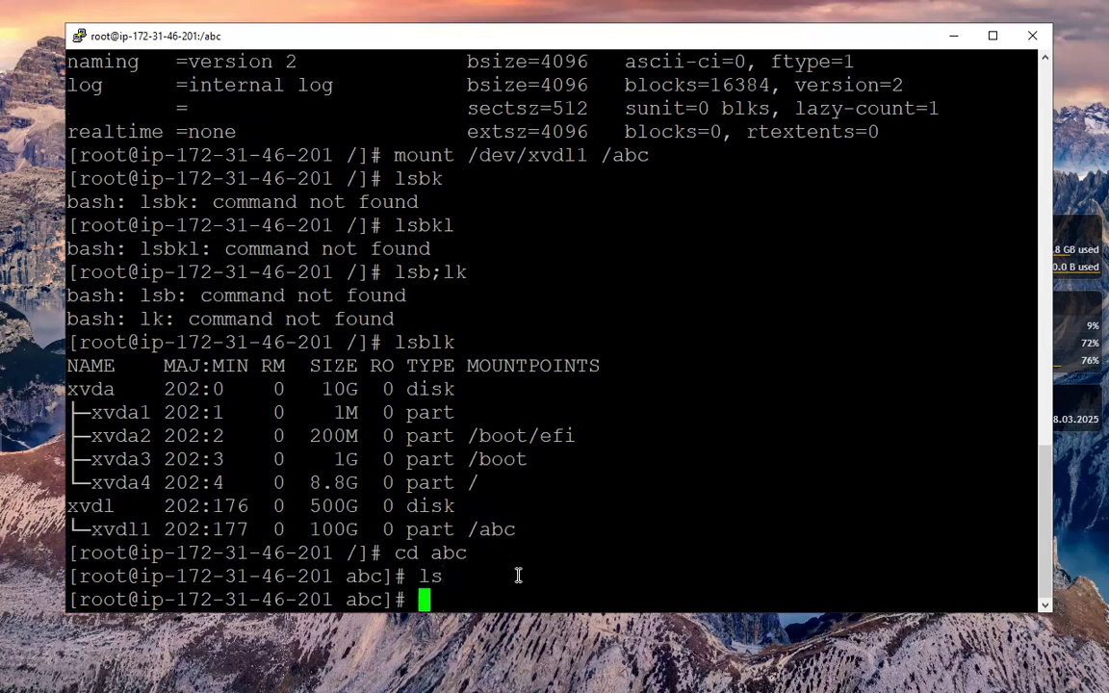
Write file f1 via cat with a greeting line and 'how are you'
text(tc)
key(BackSpace)
key(BackSpace)
text(v)
key(BackSpace)
text(cat > f1)
key(Return)
text(hello har)
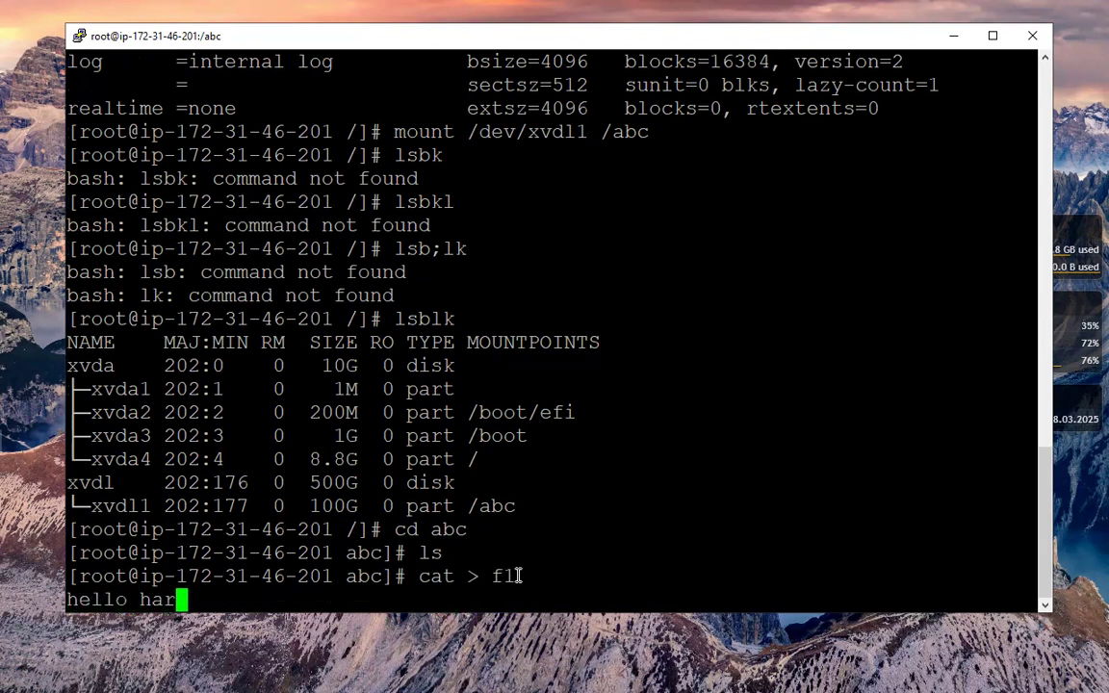
text(sh)
key(Return)
text(ho ar)
key(BackSpace)
key(BackSpace)
key(BackSpace)
text(w are you)
key(Return)
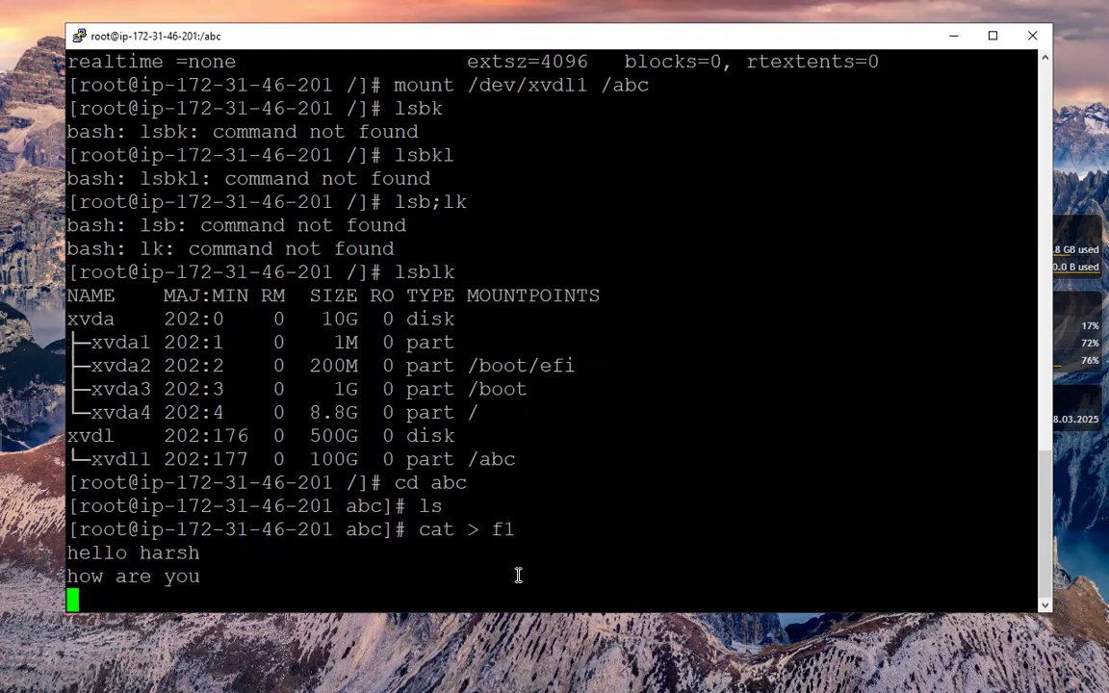
key(ctrl+d)
key(Return)
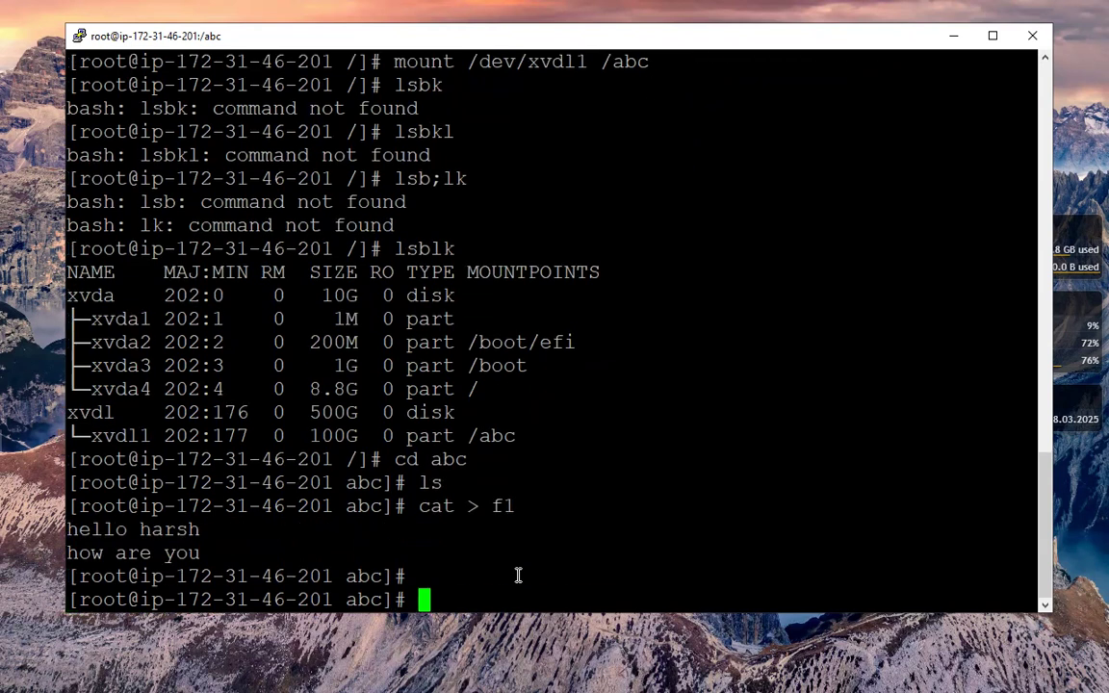
Return to the root directory with cd .. and switch to Paint
text(cd )
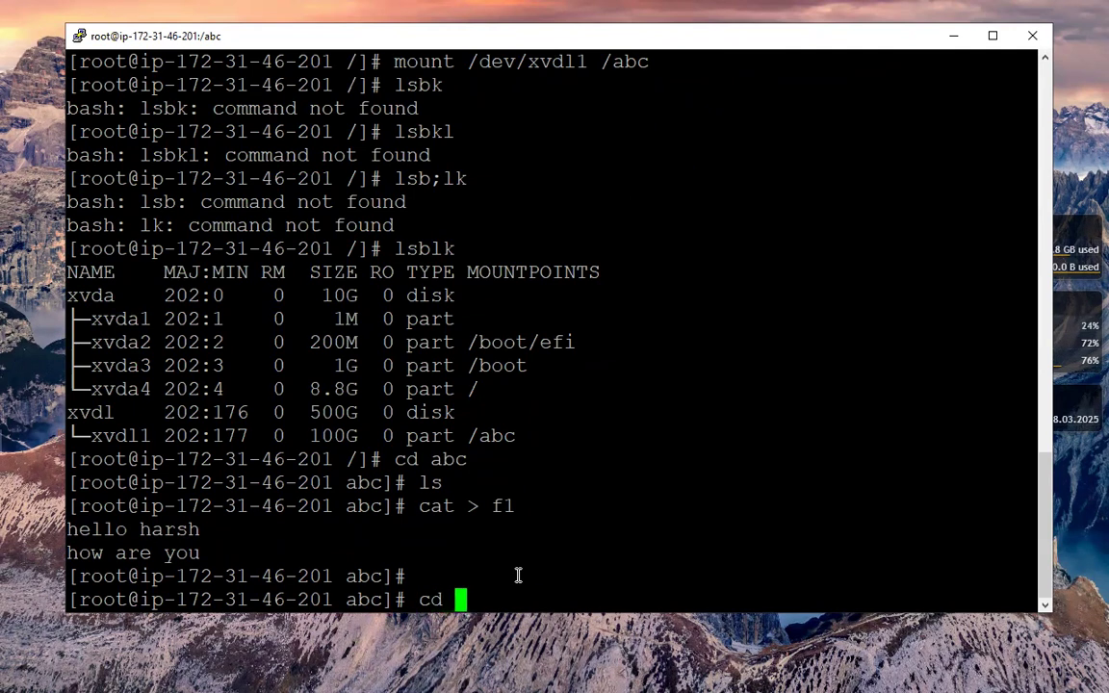
text(..)
key(Return)
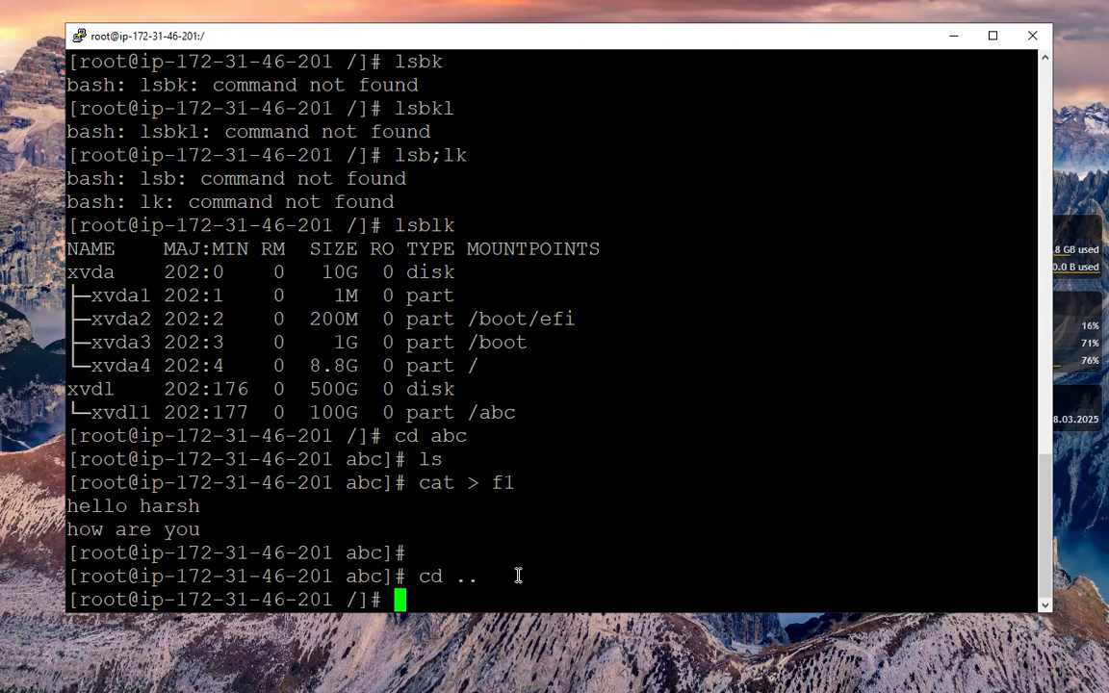
key(alt+Tab)
key(alt+Tab)
key(alt+Tab)
key(alt+Tab)
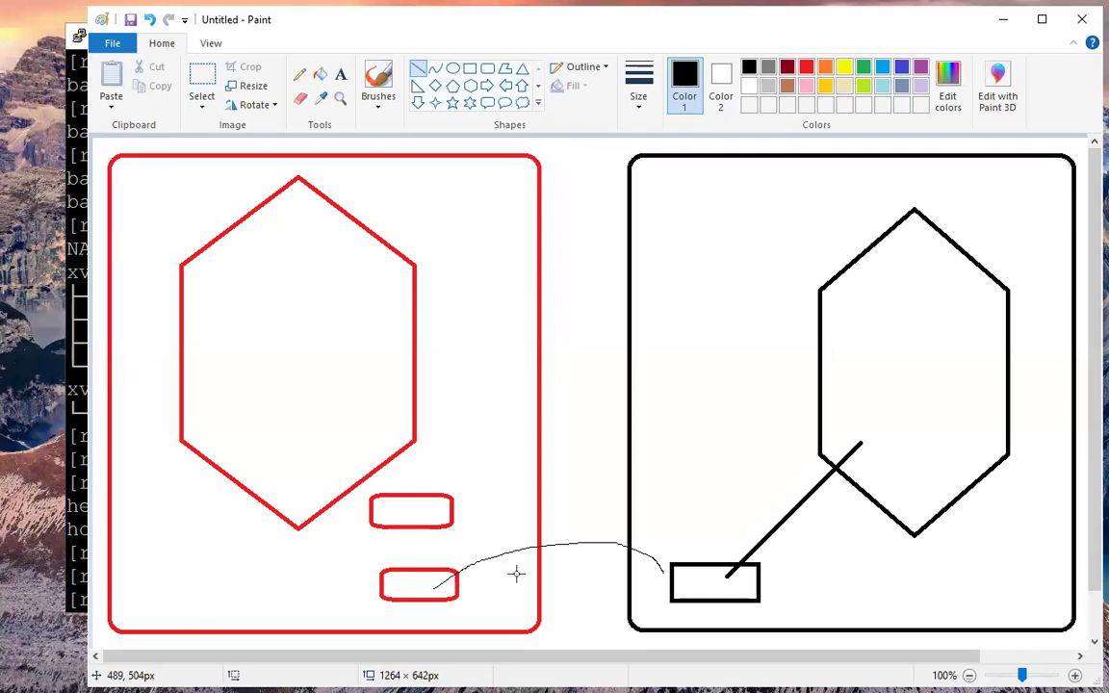
Discard the old Paint drawing without saving and restore the window size
key(alt+F4)
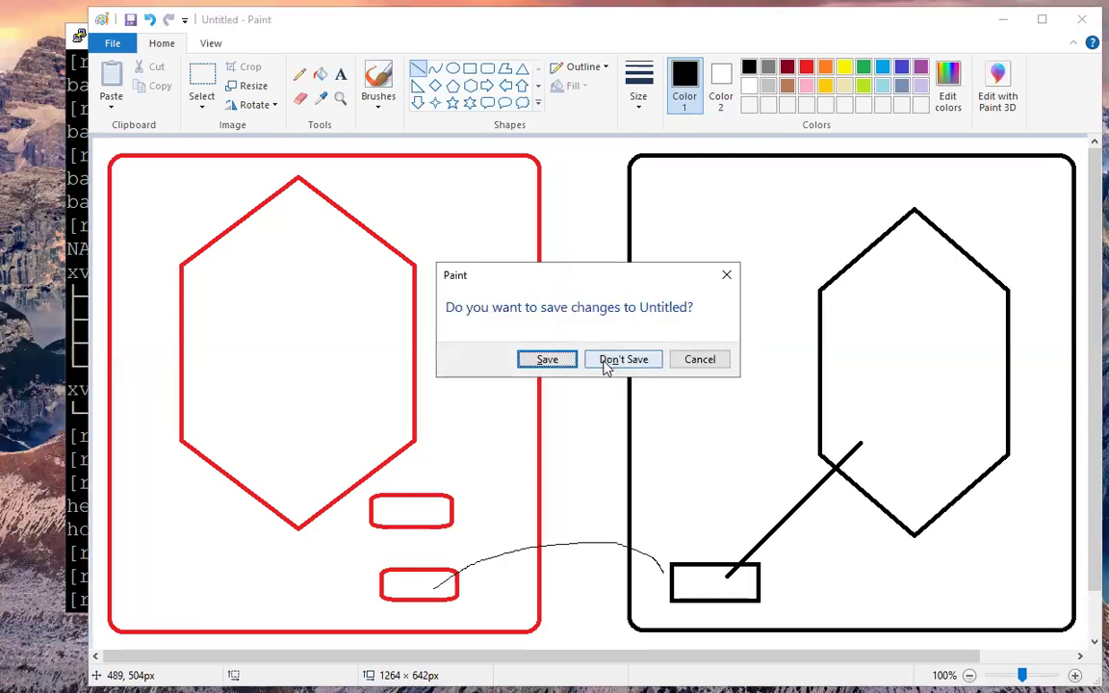
click(606, 361)
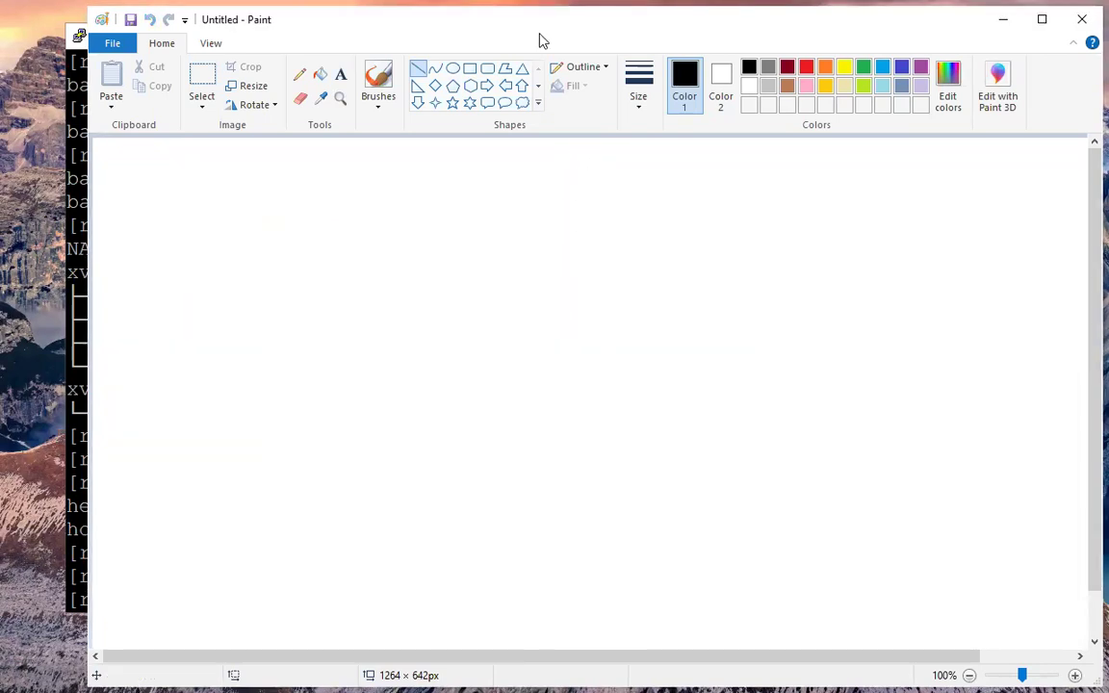
drag(598, 19, 603, 2)
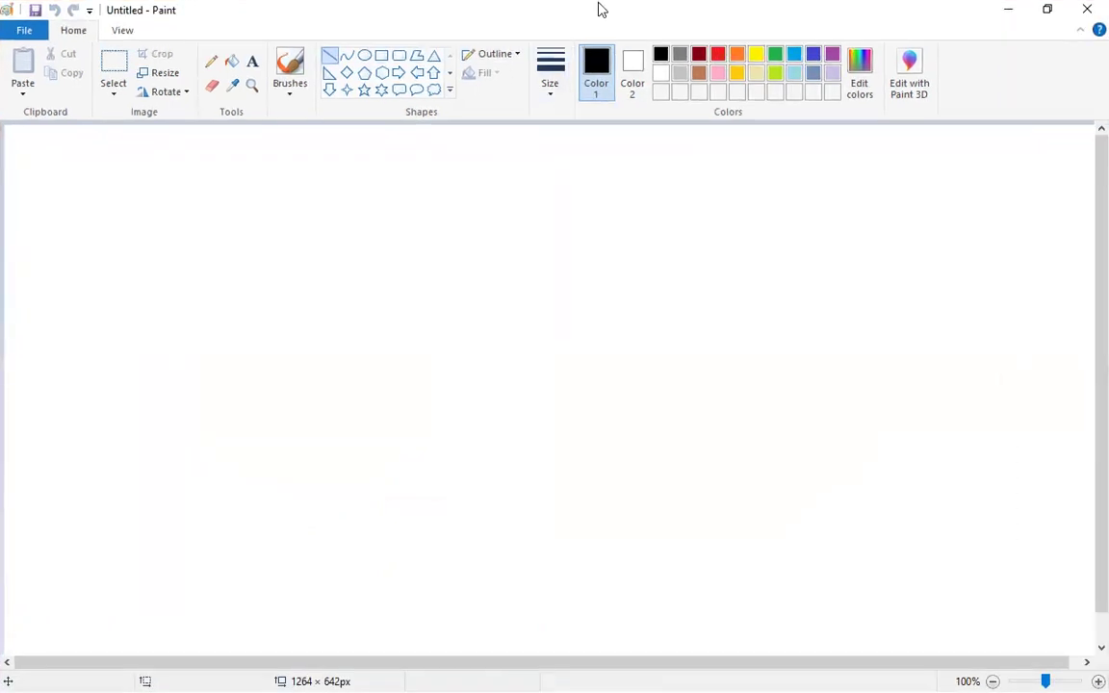
double_click(598, 9)
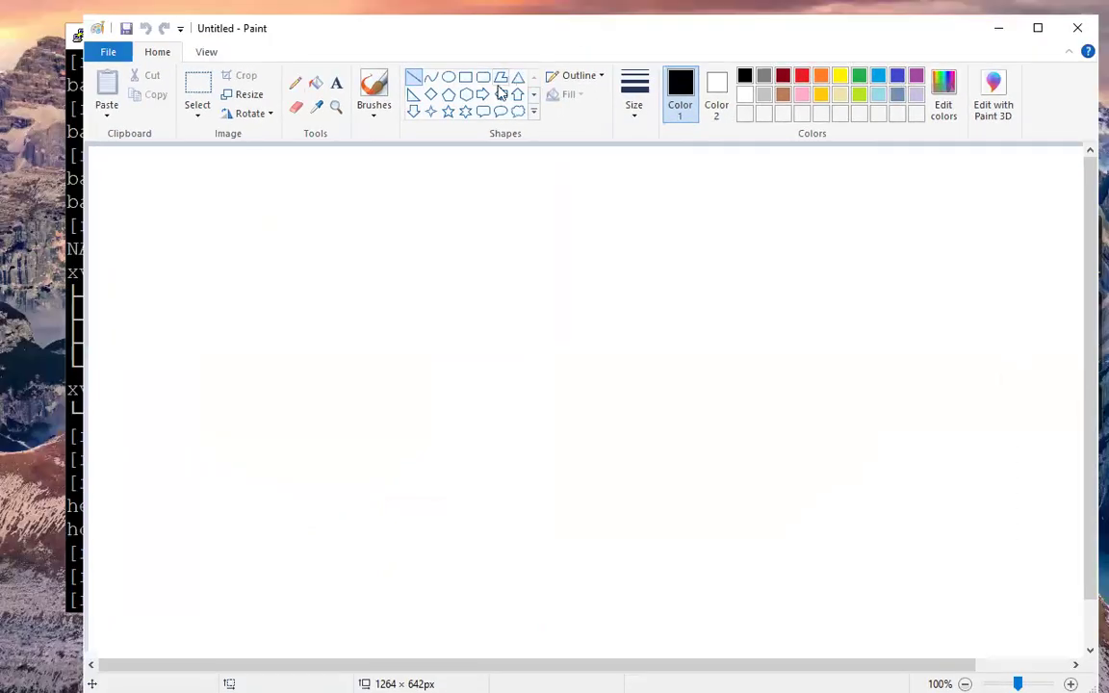
Sketch in red a large hexagon, a rectangle below it, and a connecting line
click(805, 77)
drag(143, 183, 449, 584)
click(549, 332)
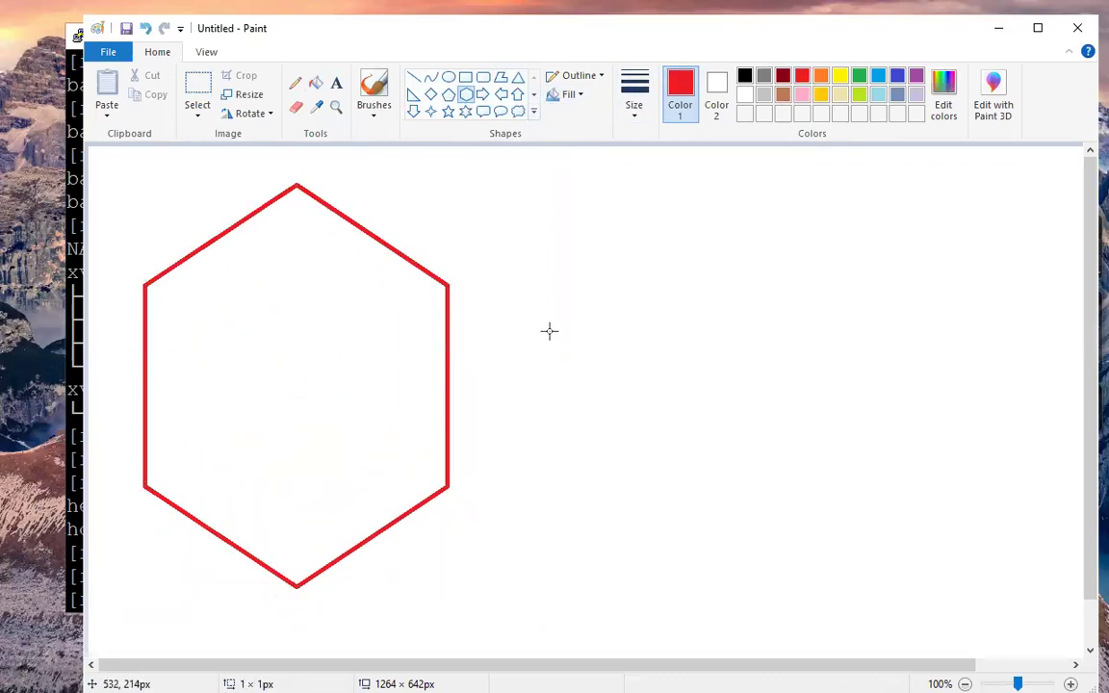
drag(418, 540, 502, 592)
key(Delete)
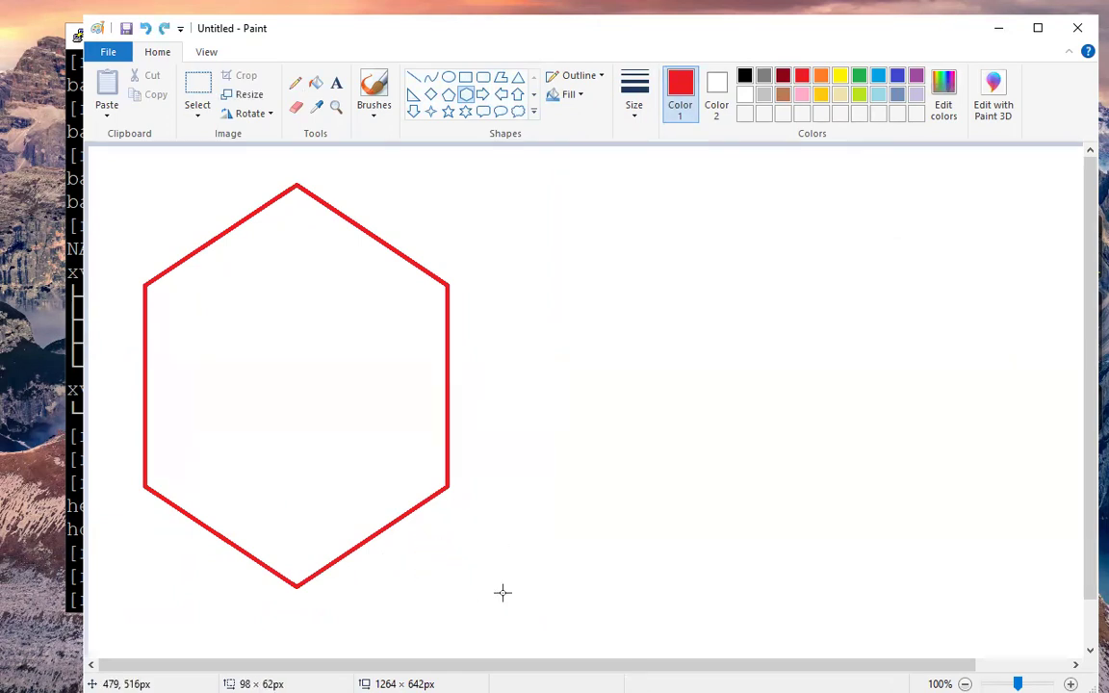
click(466, 76)
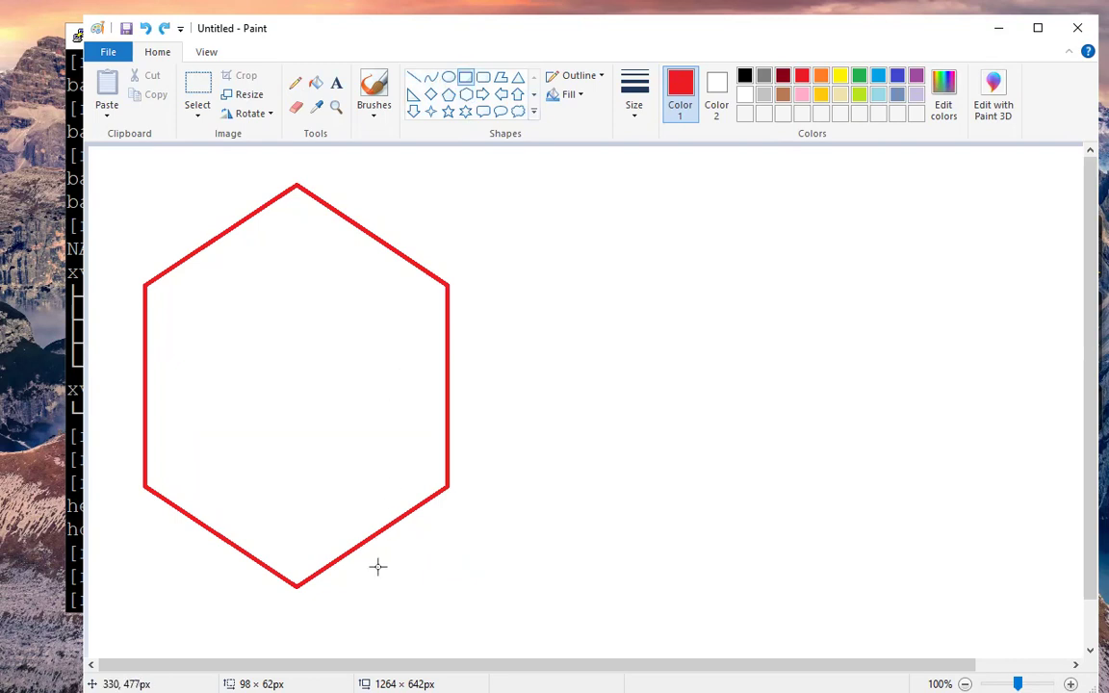
drag(419, 562, 532, 617)
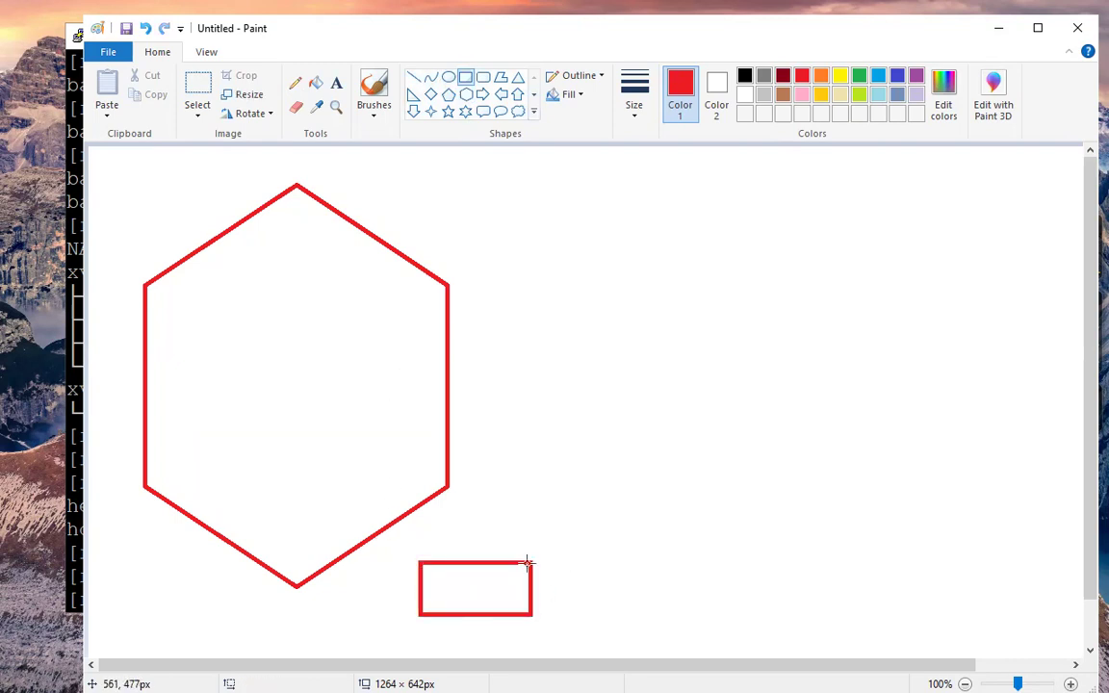
click(414, 76)
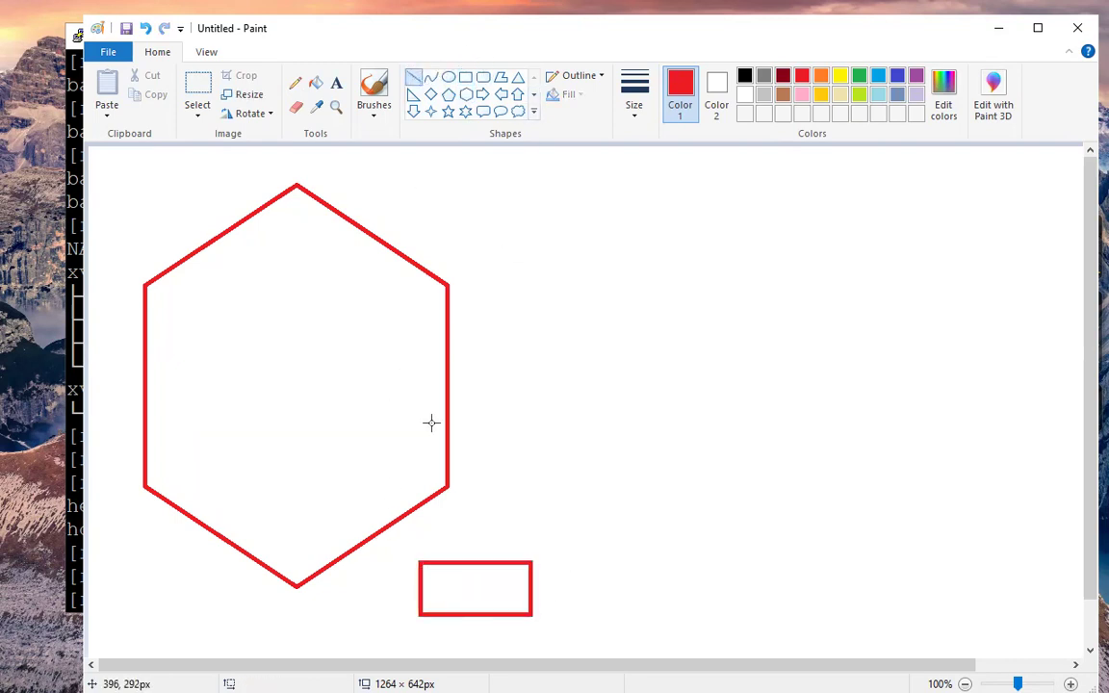
drag(439, 584, 378, 491)
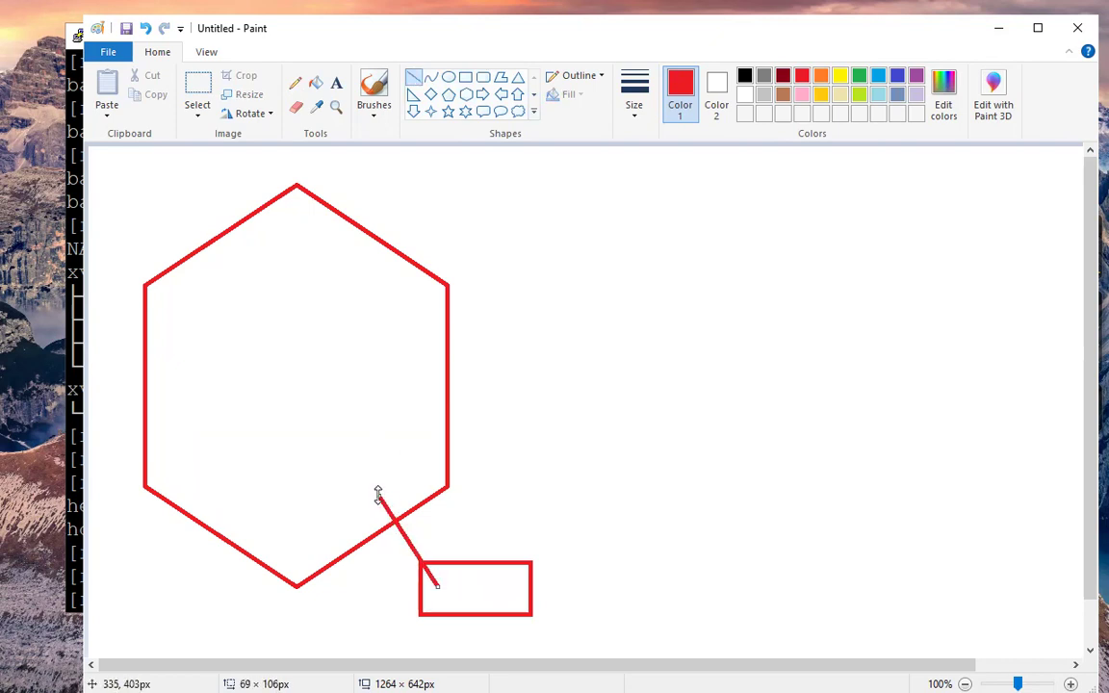
click(674, 361)
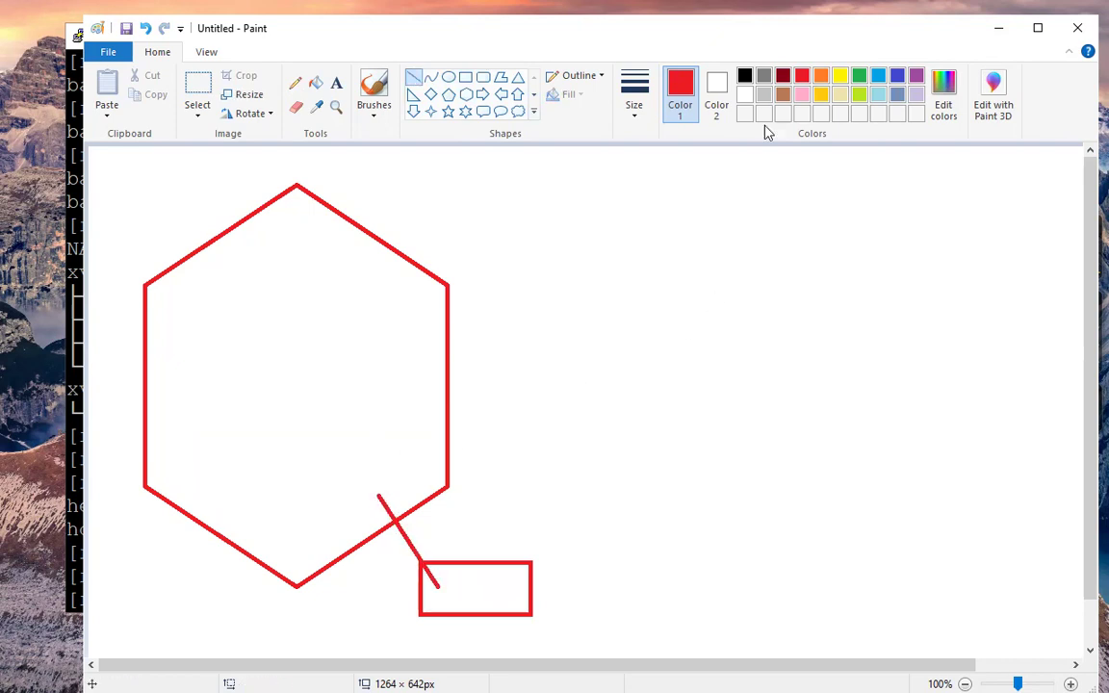
Draw a blue hexagon on the canvas's right side, then minimize Paint
click(878, 76)
click(466, 94)
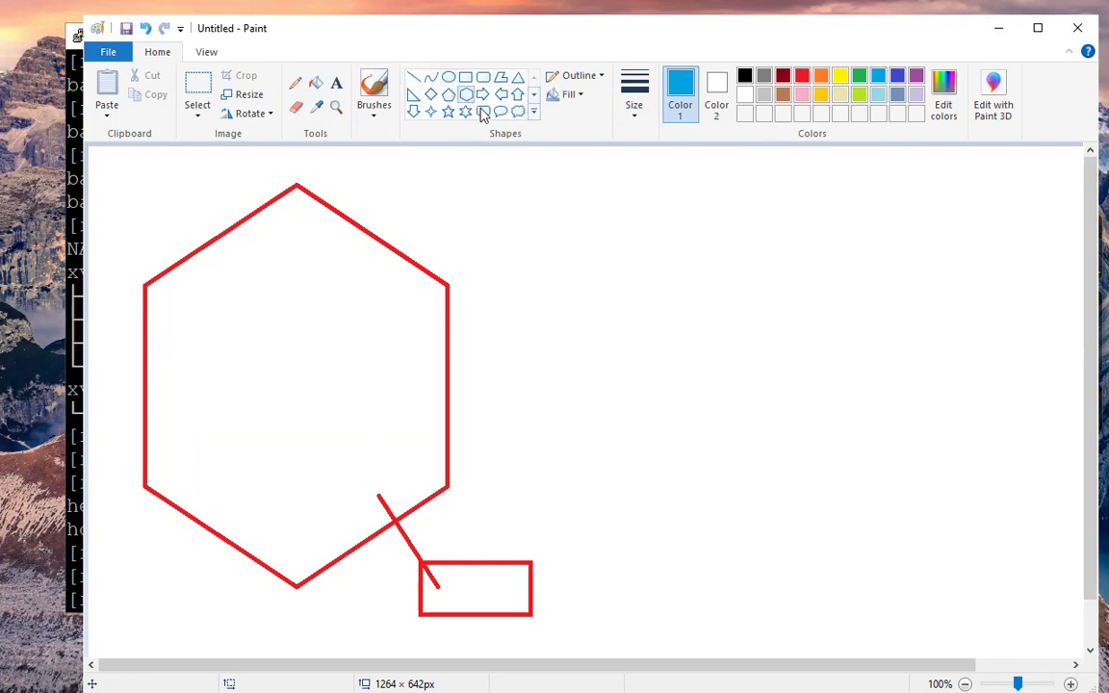
drag(749, 187, 1007, 584)
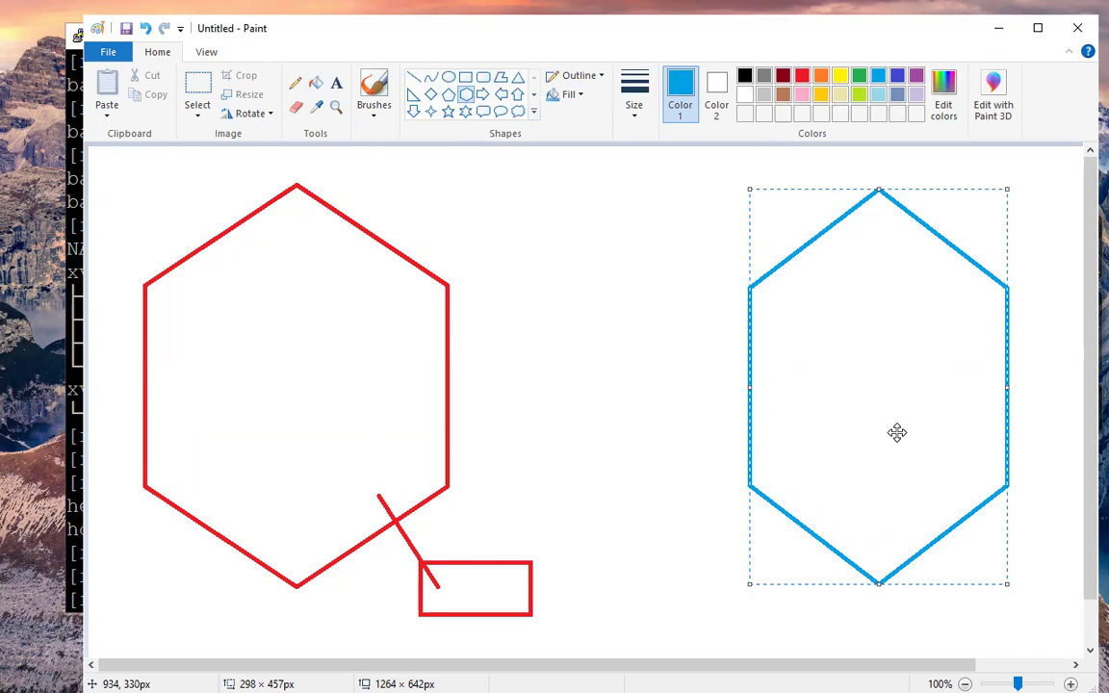
click(998, 27)
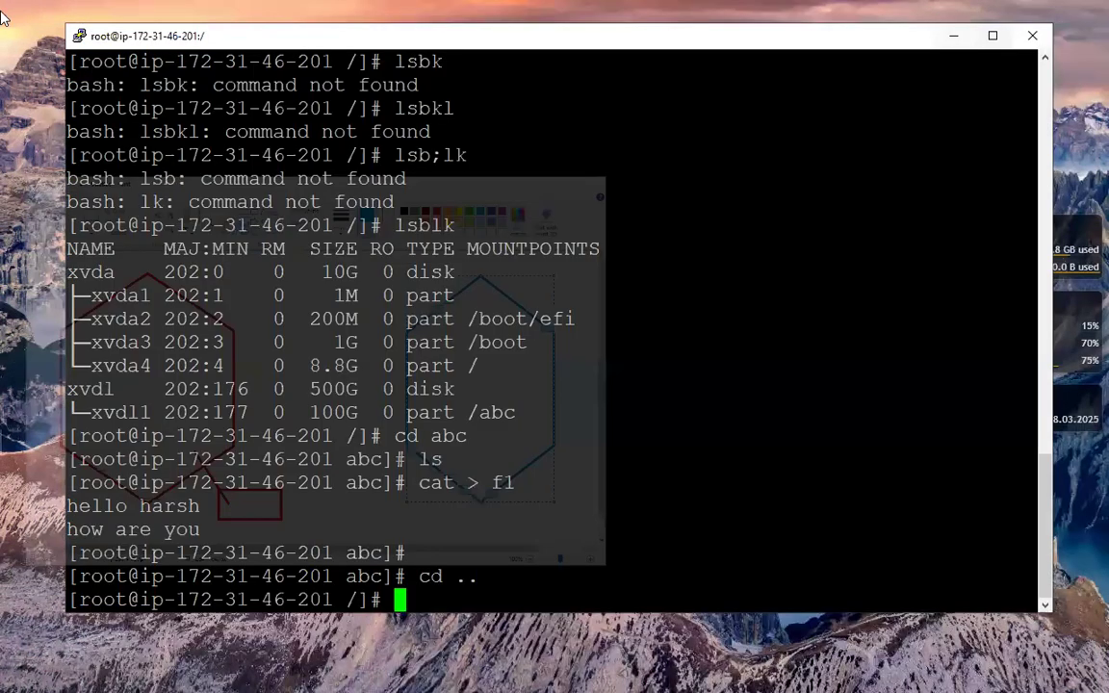
Start a new instance named S1 with the Ubuntu Server 24.04 image
click(10, 131)
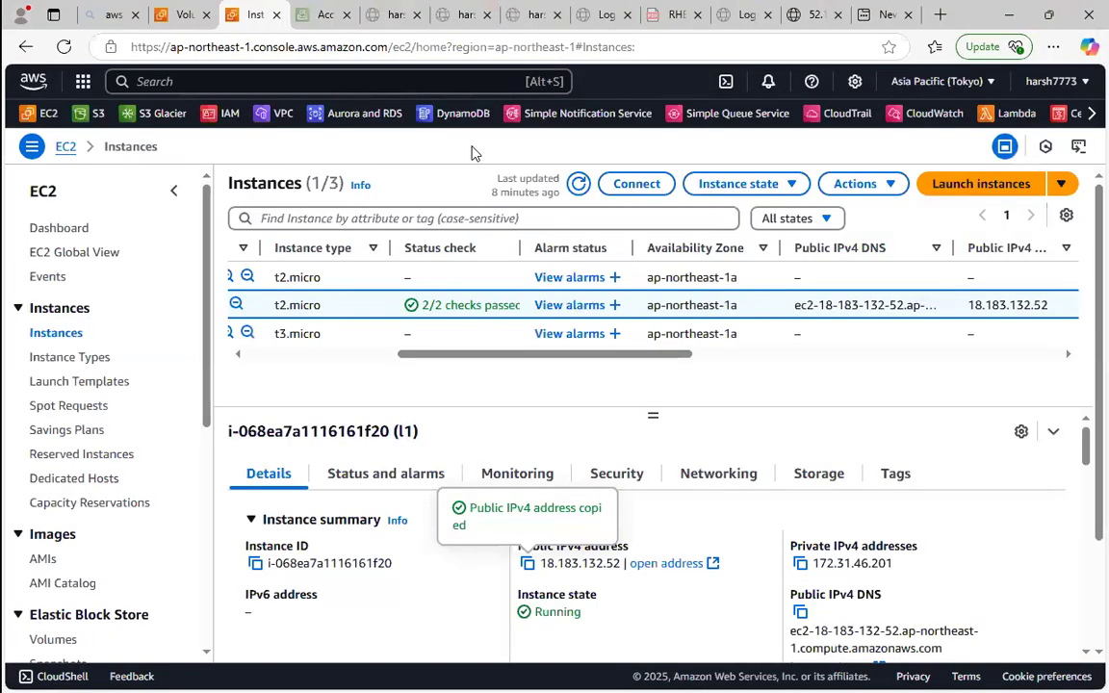
click(966, 184)
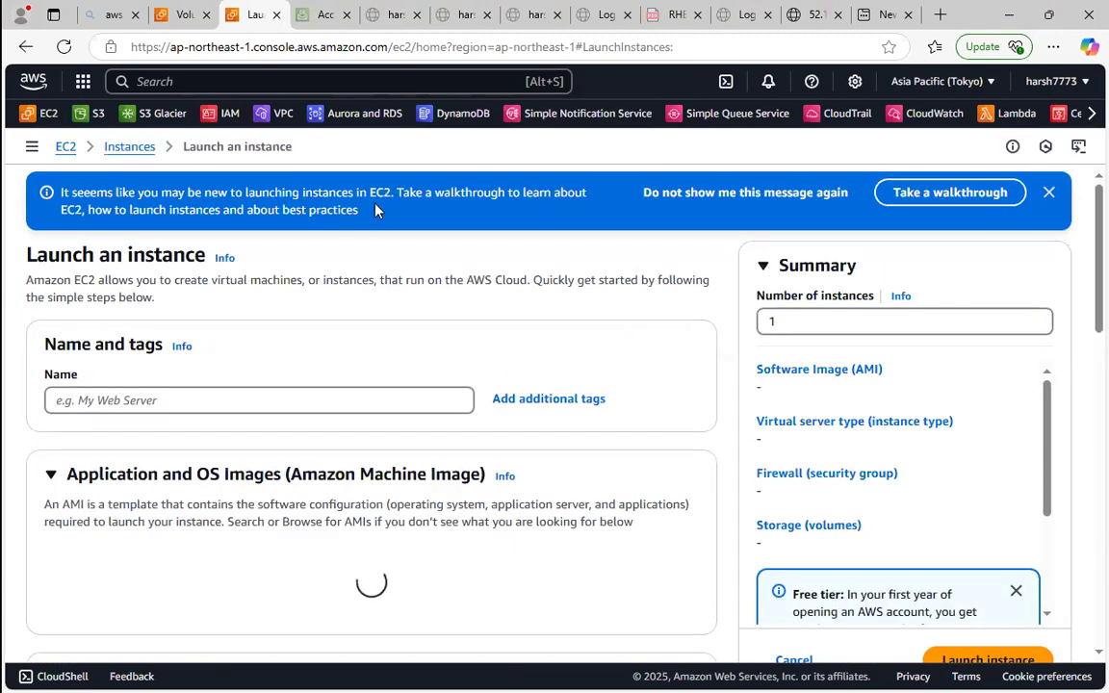
click(336, 396)
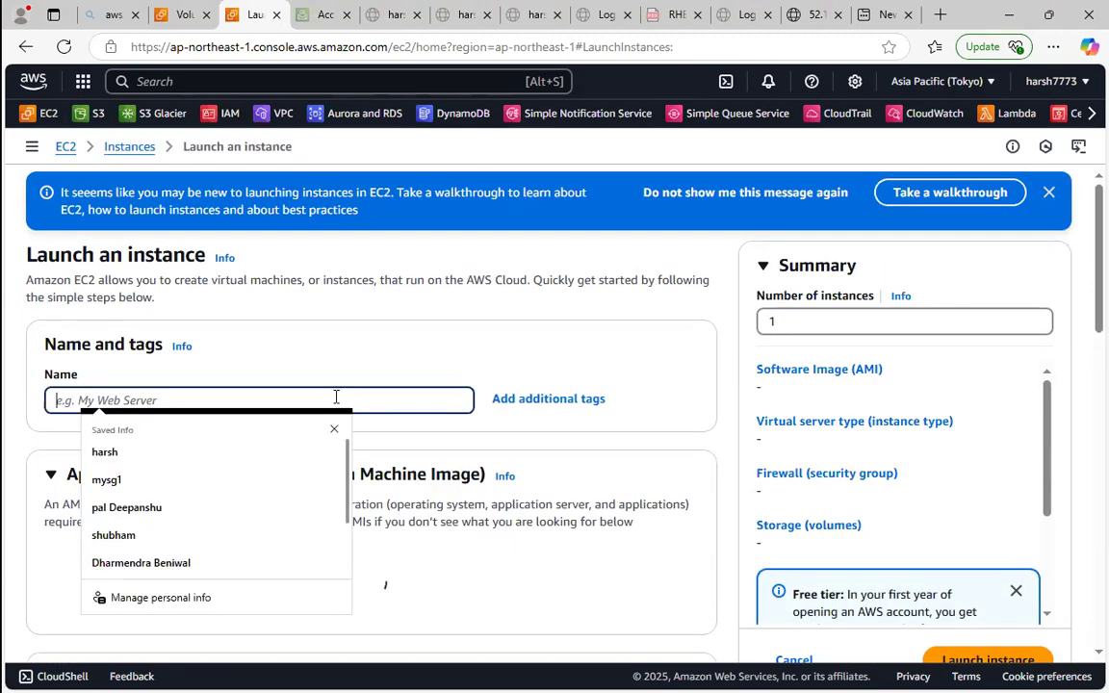
text(51)
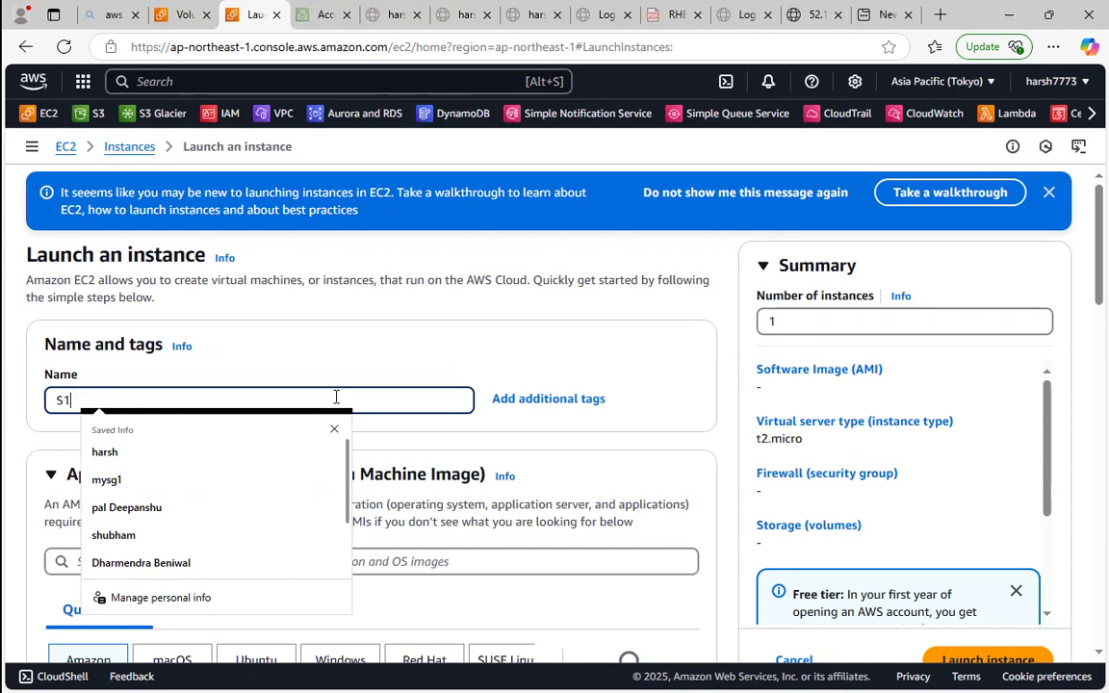
scroll(336, 396, down, 3)
scroll(308, 390, down, 1)
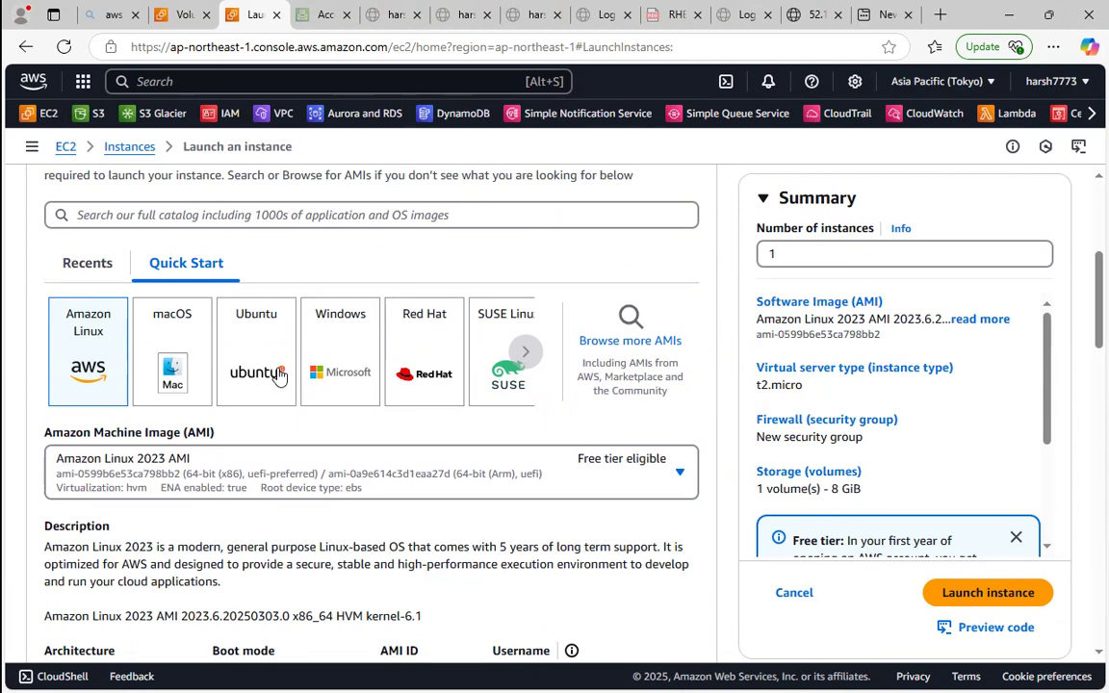
click(283, 364)
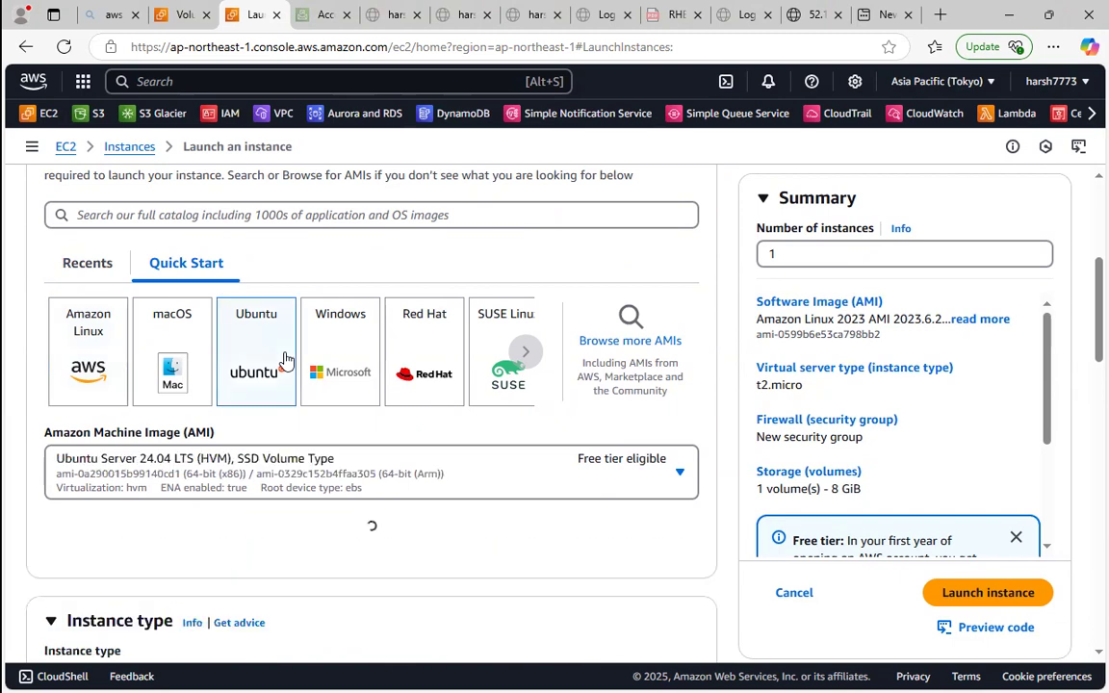
Select the 8march key pair and launch the t2.micro instance
scroll(292, 369, down, 1)
scroll(292, 369, down, 4)
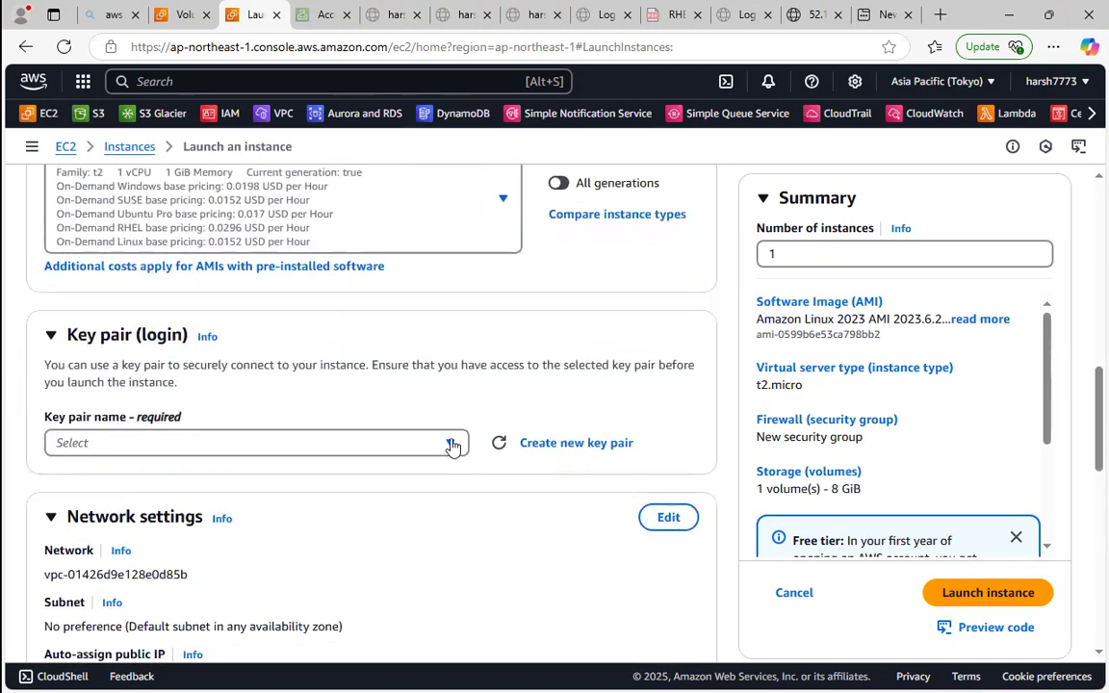
scroll(453, 448, down, 7)
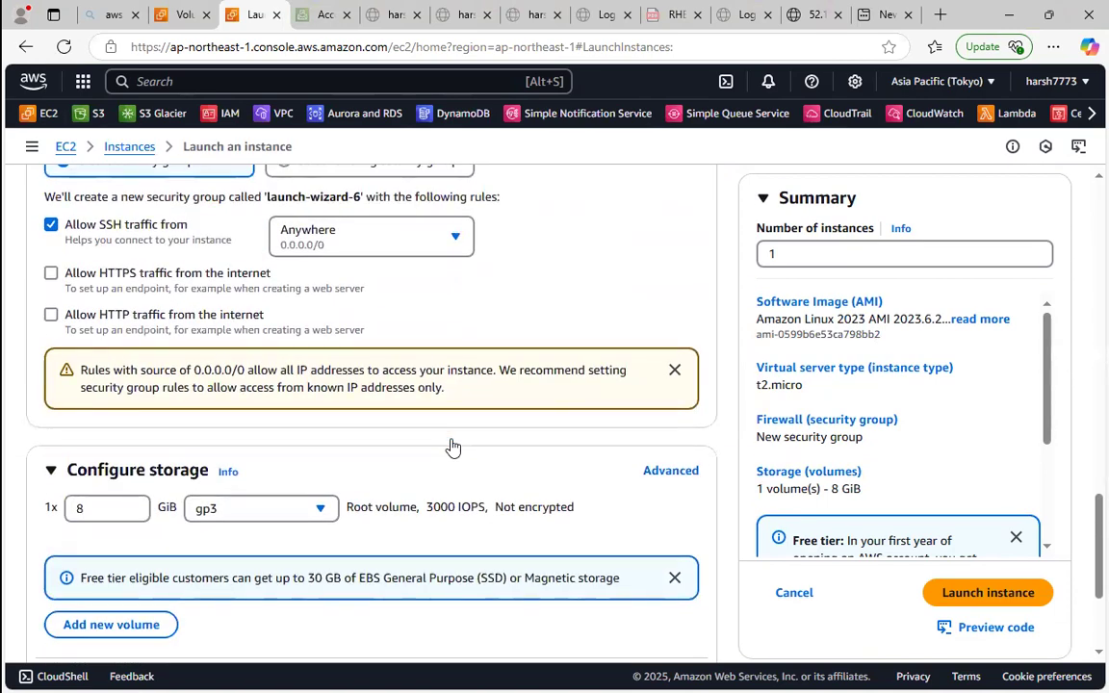
scroll(454, 448, up, 4)
scroll(452, 448, up, 7)
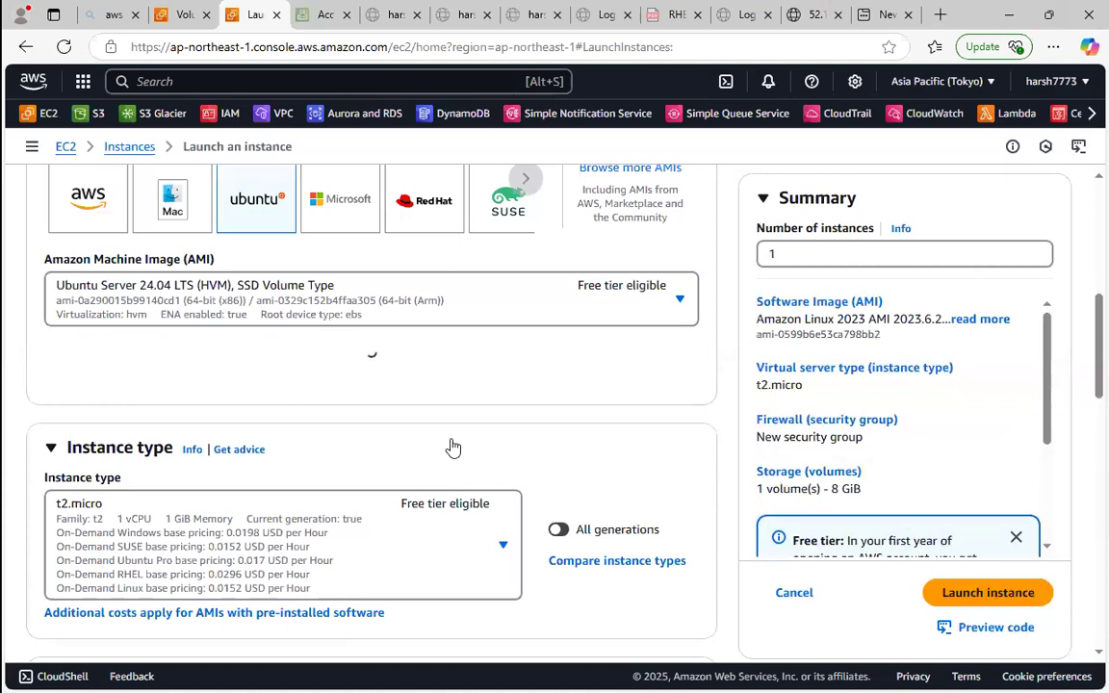
scroll(451, 447, down, 4)
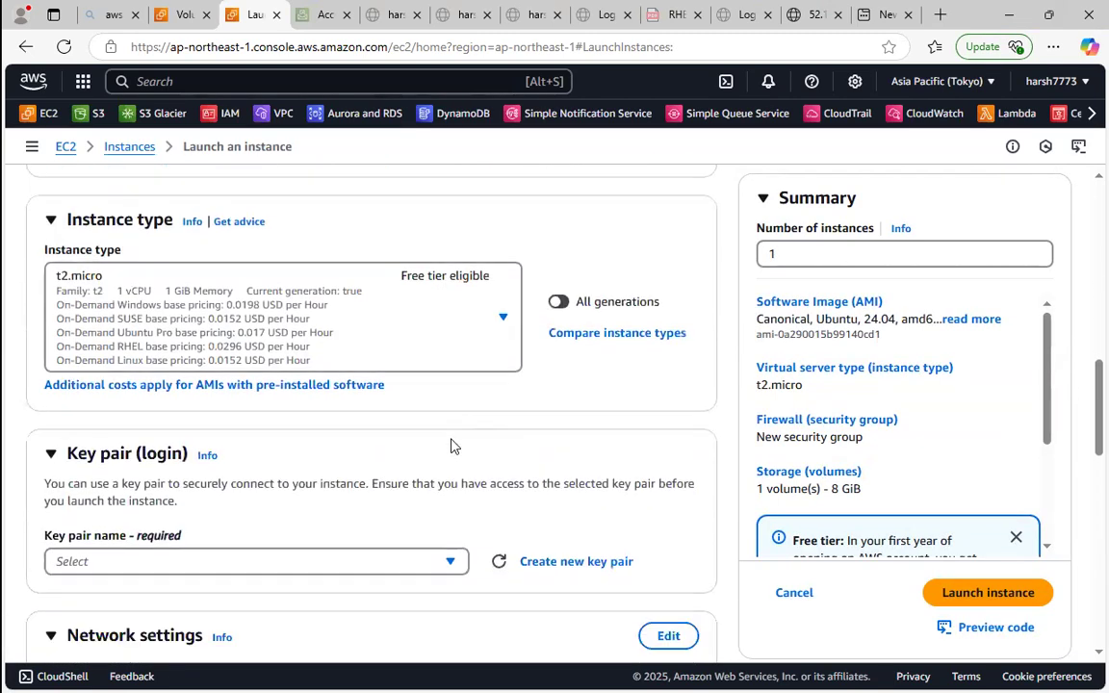
scroll(459, 462, down, 1)
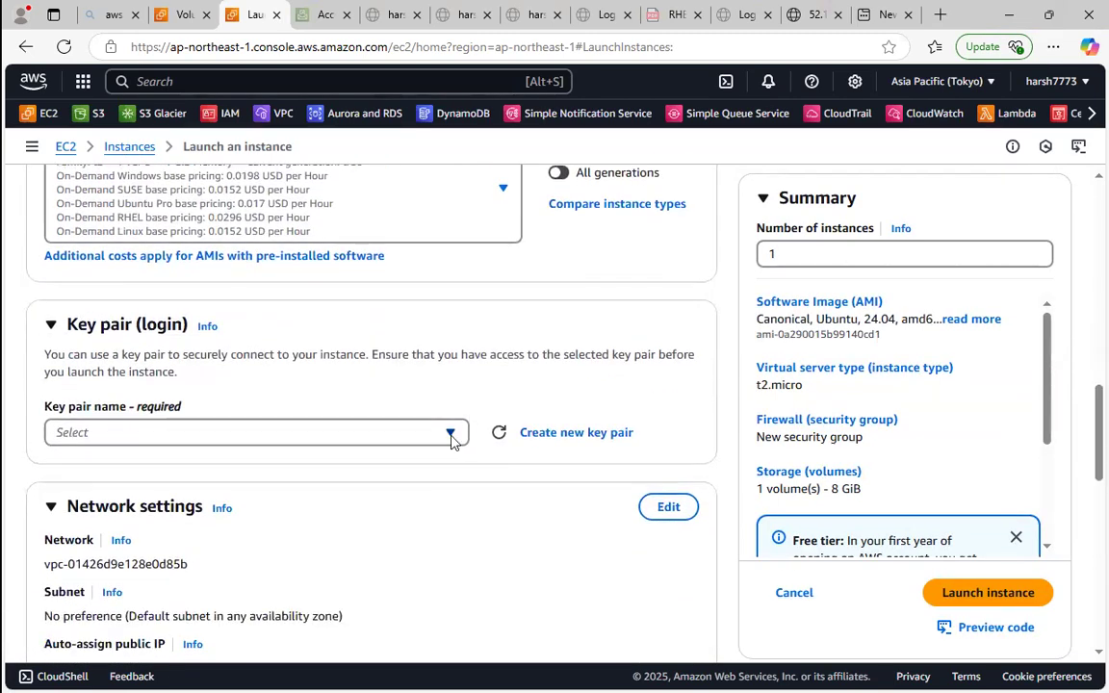
click(444, 434)
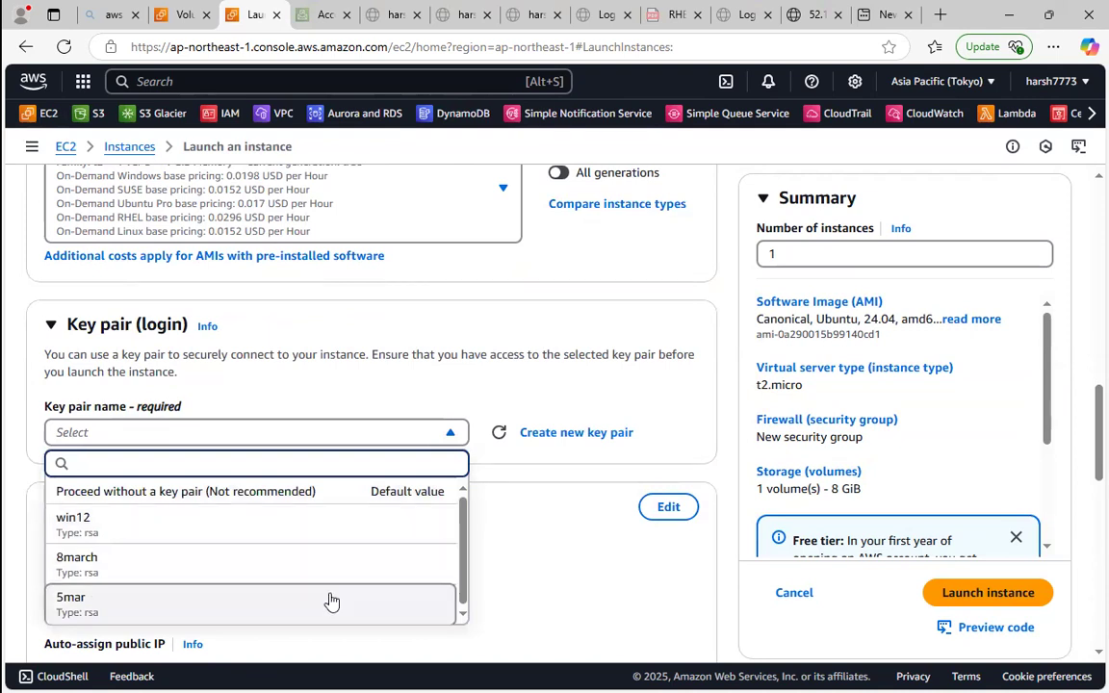
click(314, 568)
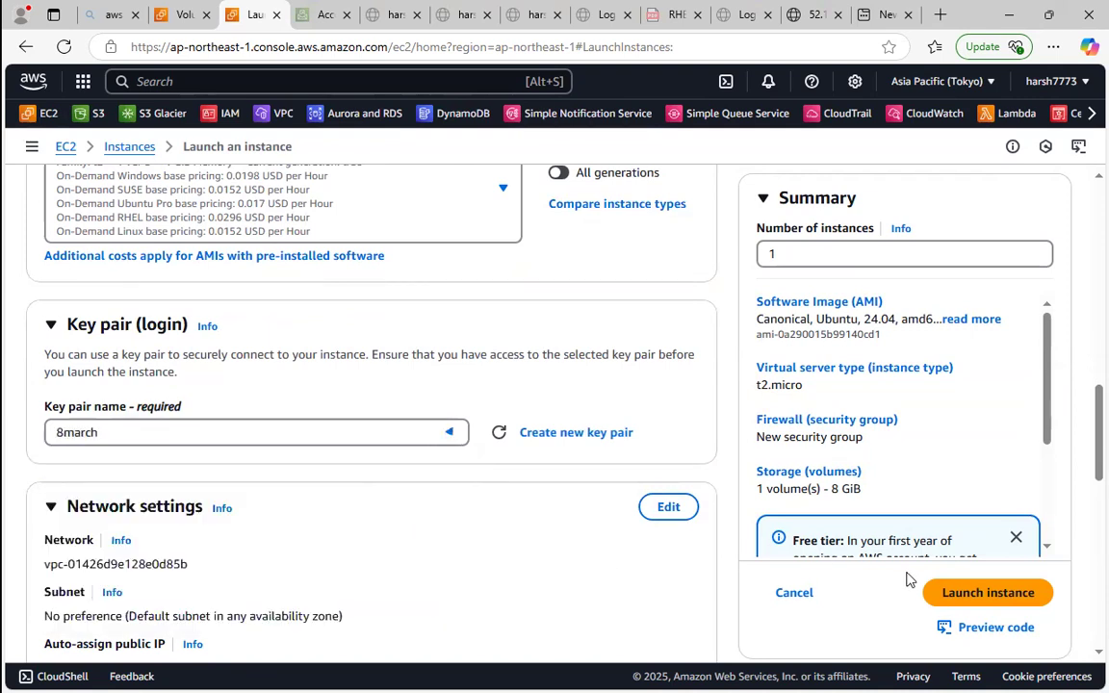
click(988, 594)
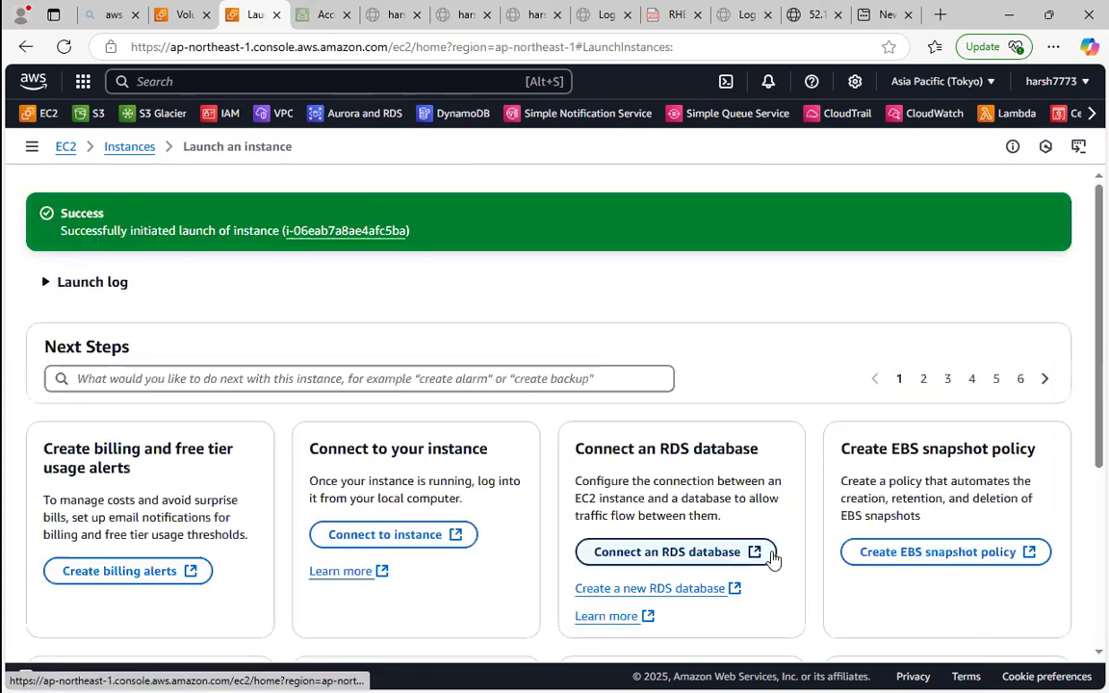
scroll(867, 583, down, 3)
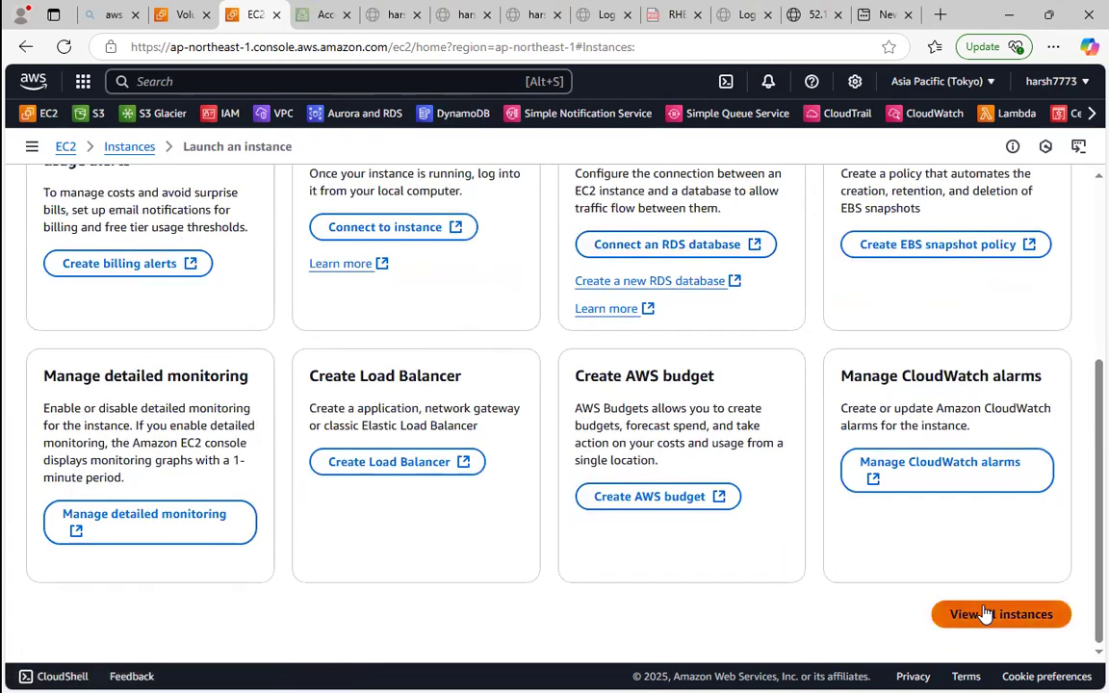
Refresh the instances list, select S1 to check it is running, then minimize the browser
click(986, 615)
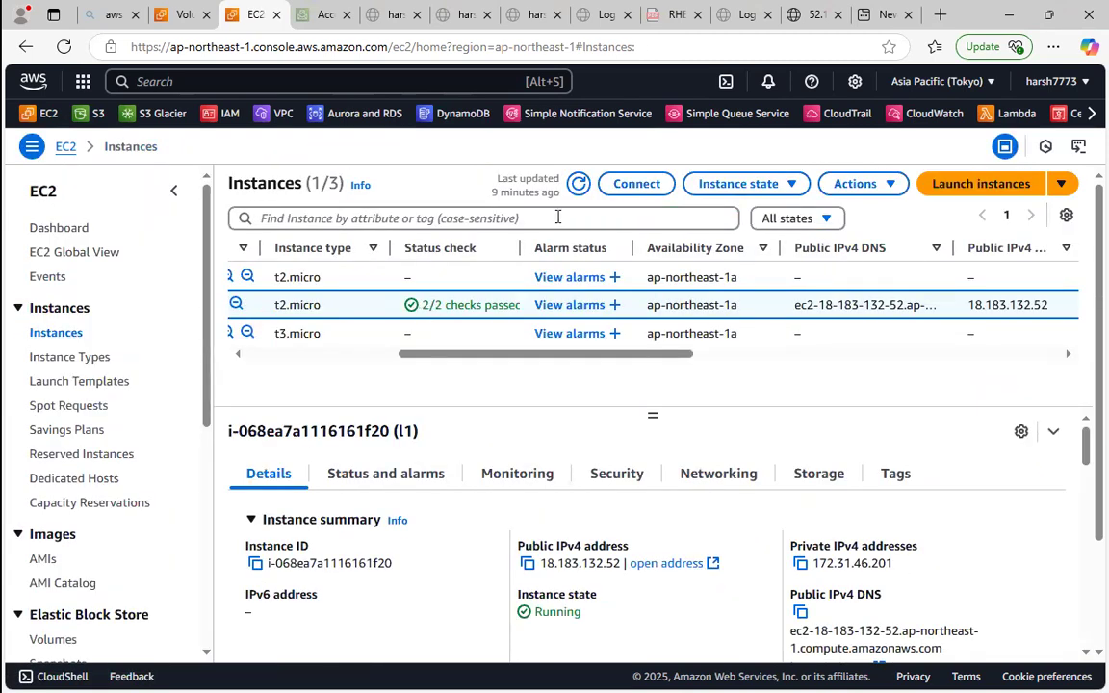
click(577, 183)
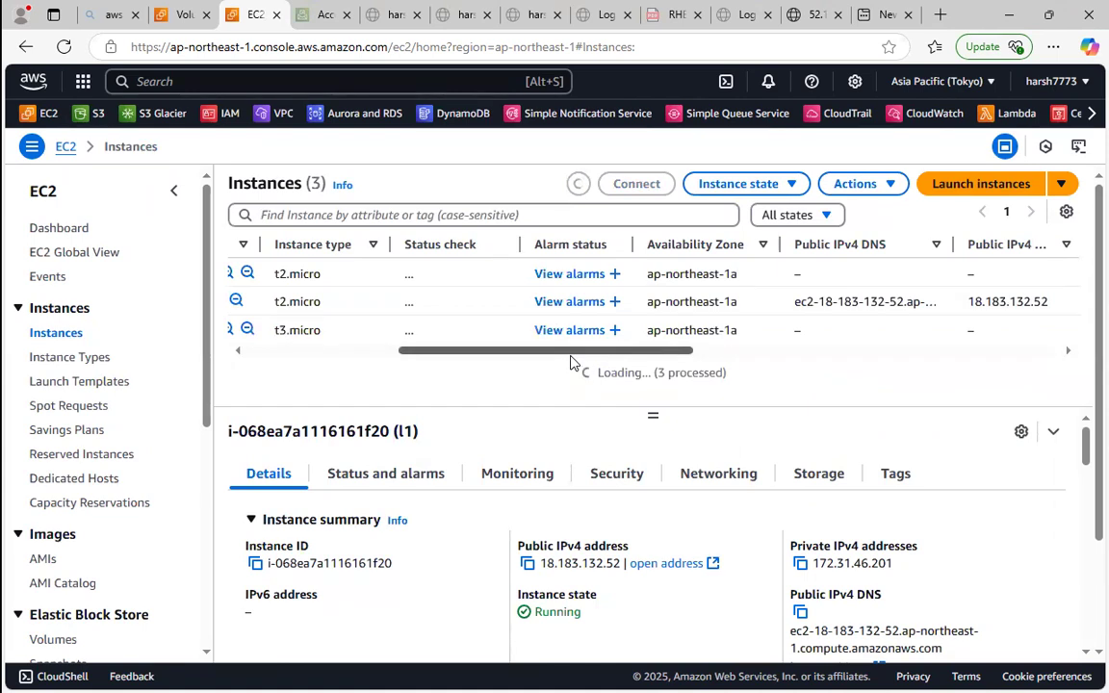
drag(561, 384, 381, 382)
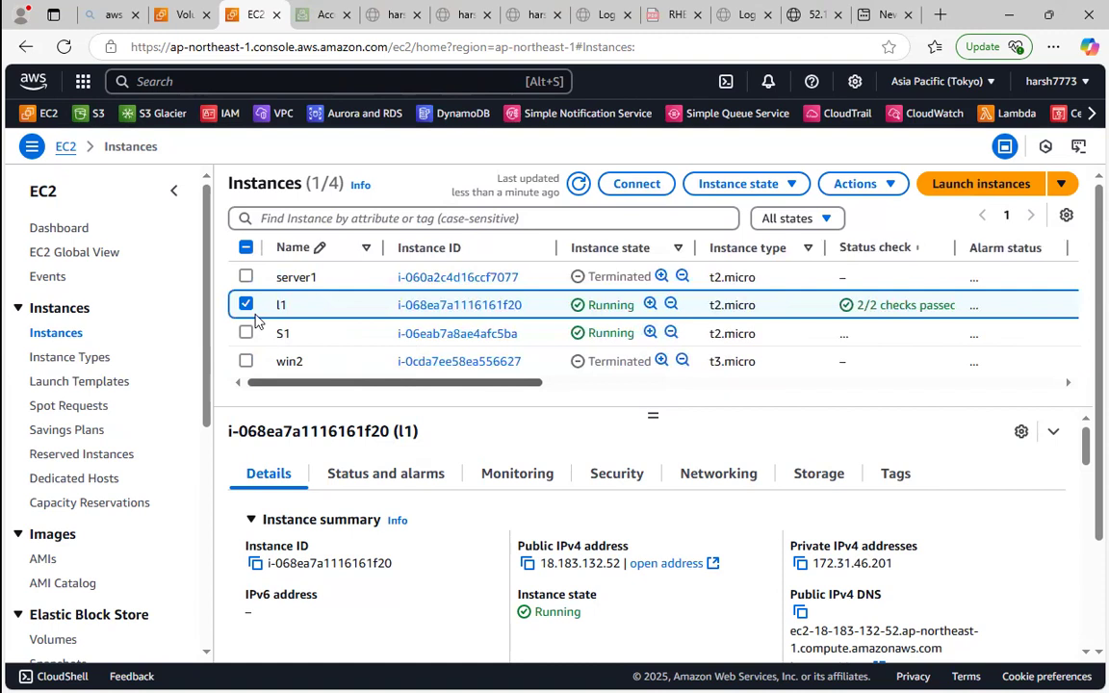
click(245, 304)
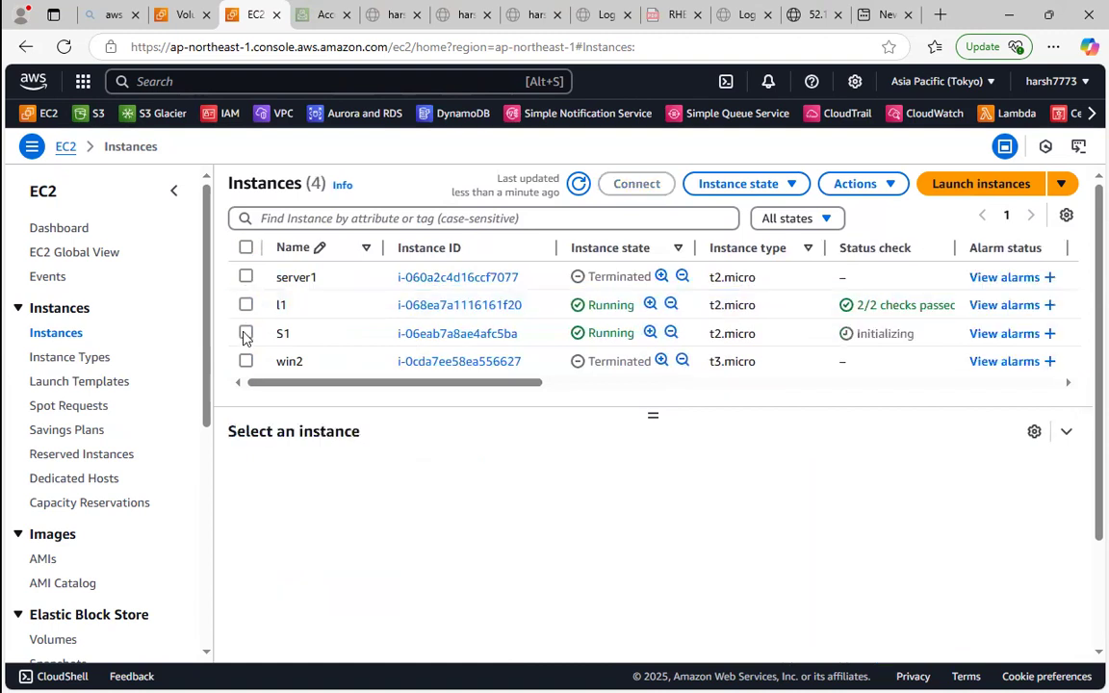
click(246, 333)
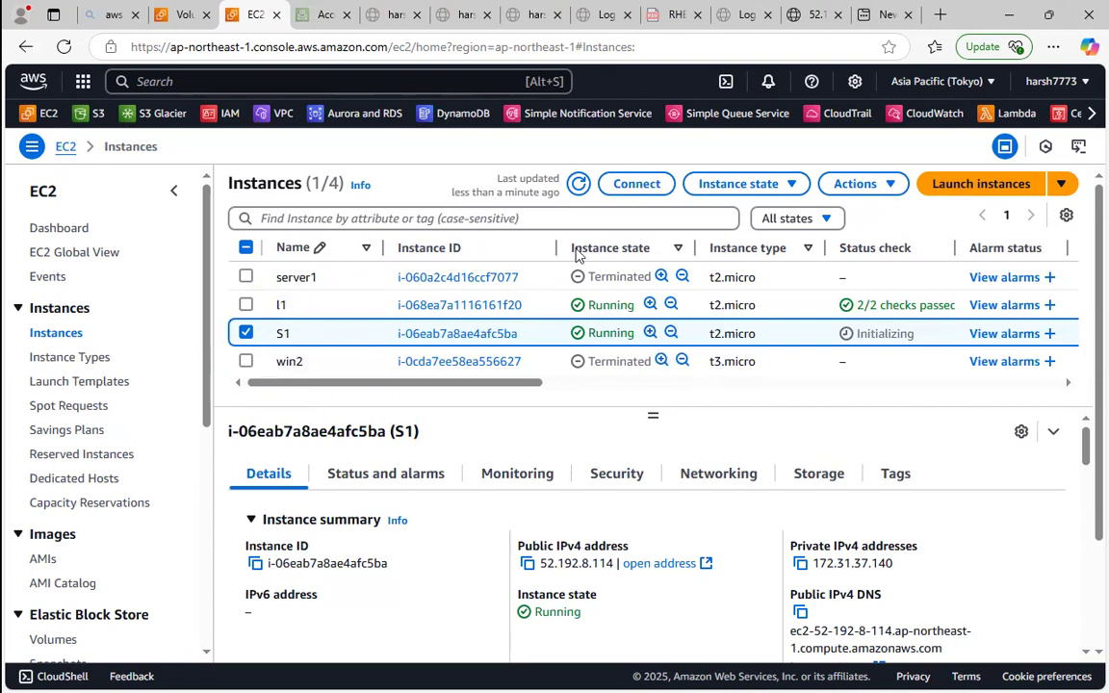
click(1016, 14)
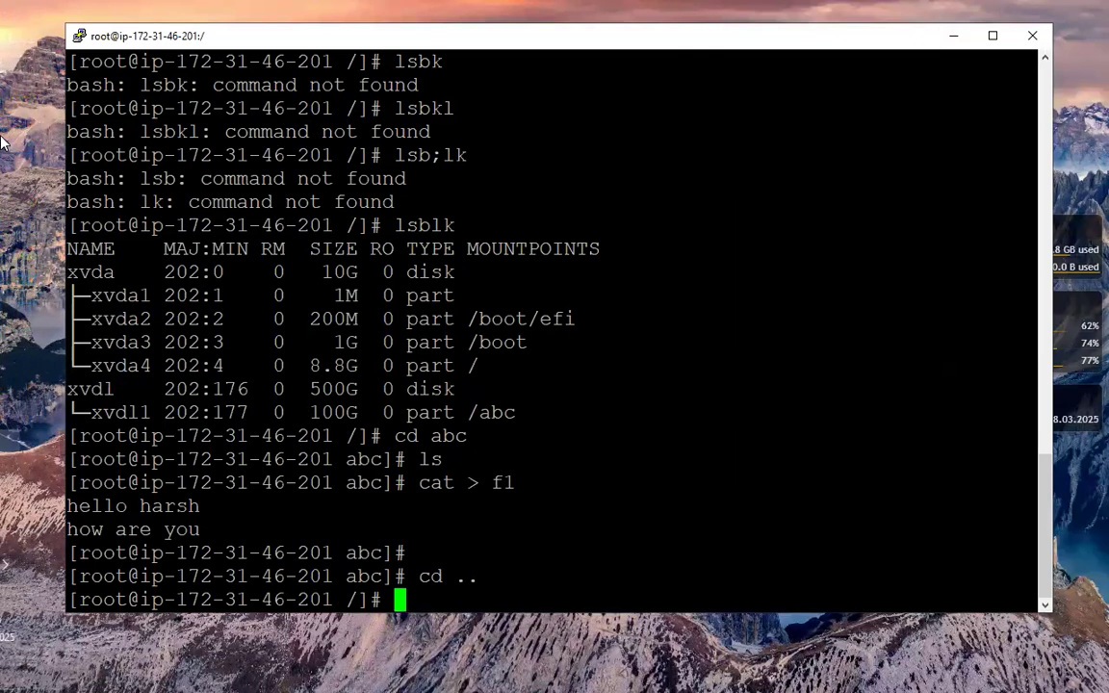
Run umount /abc on l1 and minimize the PuTTY terminal
mouse_move(13, 121)
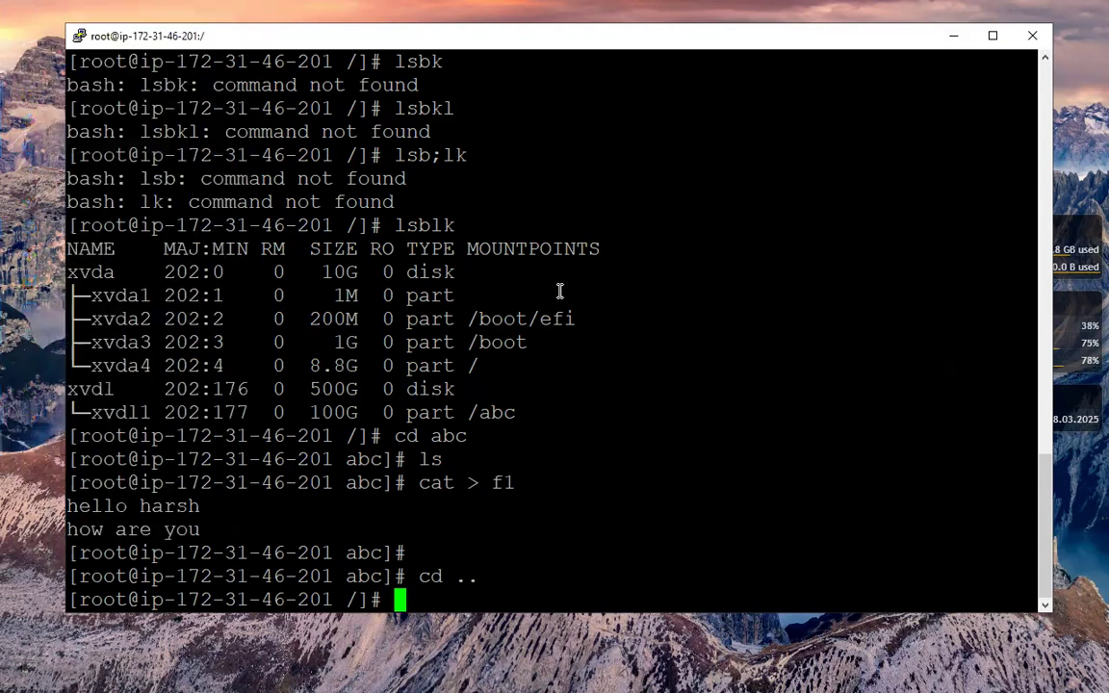
text(umount /dev/)
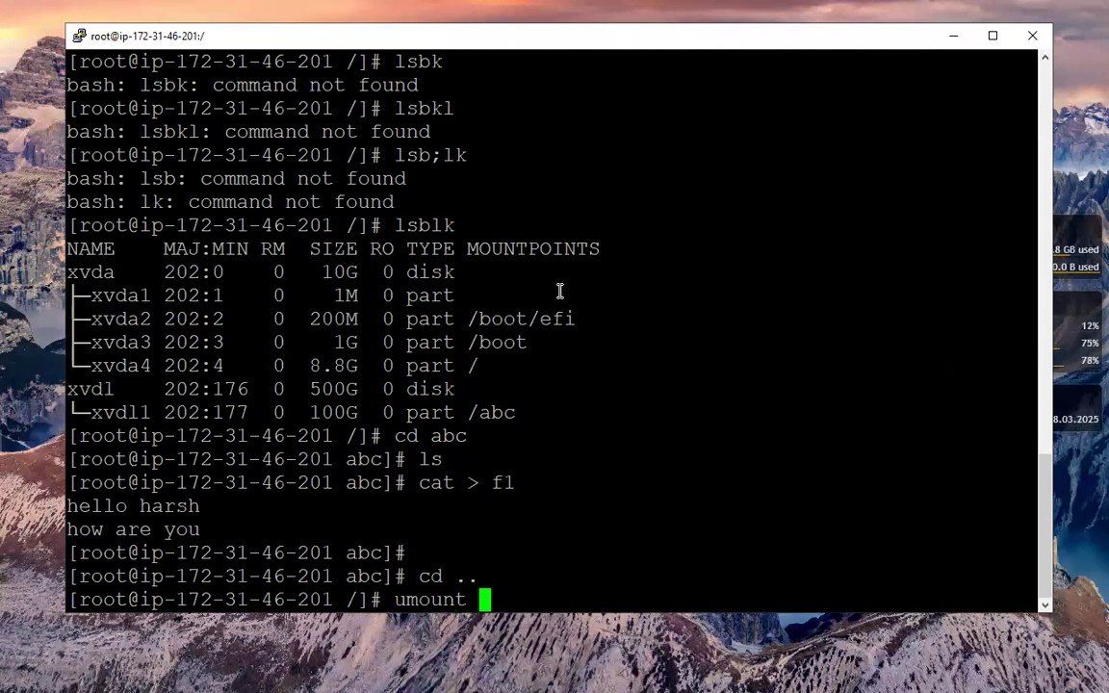
key(BackSpace)
key(BackSpace)
key(BackSpace)
key(BackSpace)
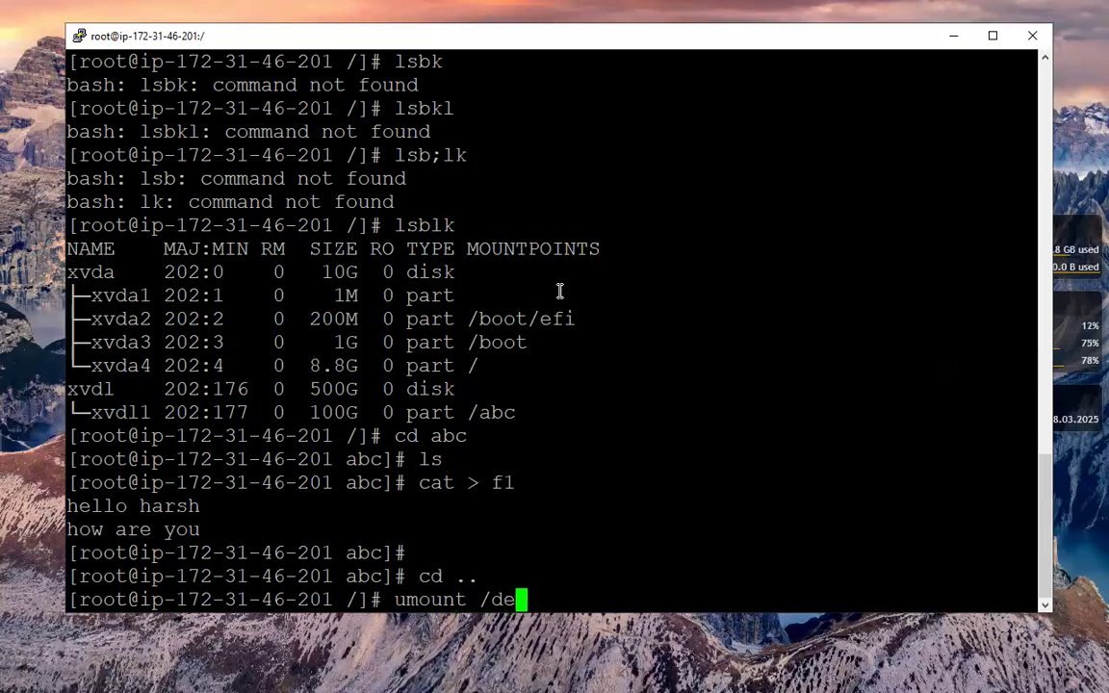
text(abc)
key(Return)
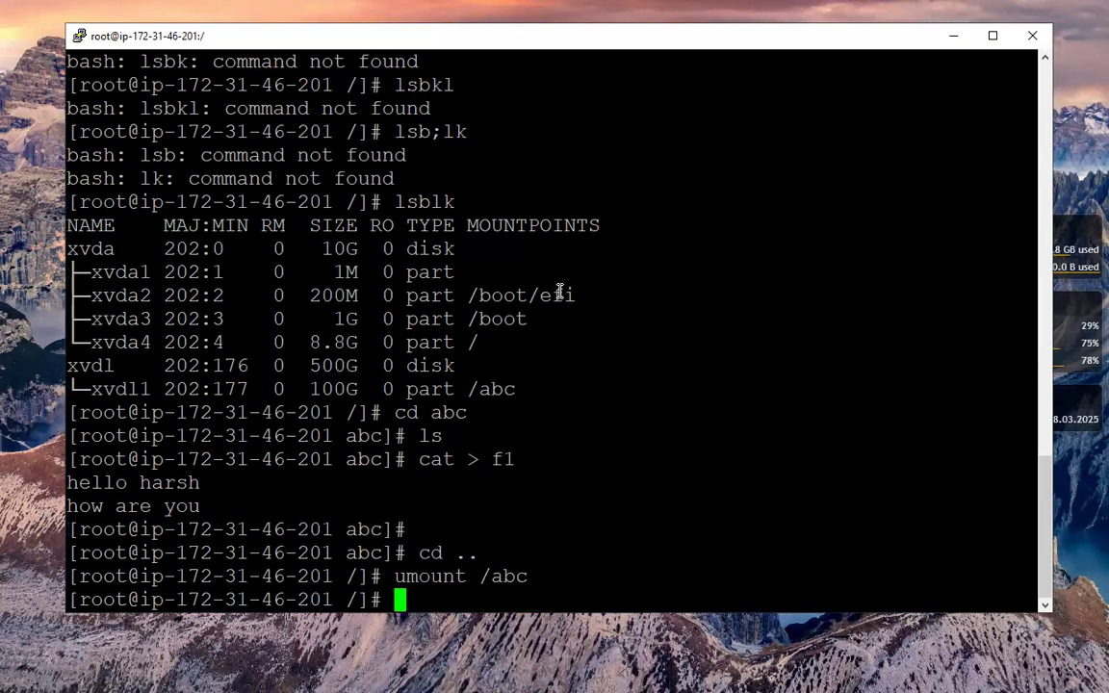
click(859, 18)
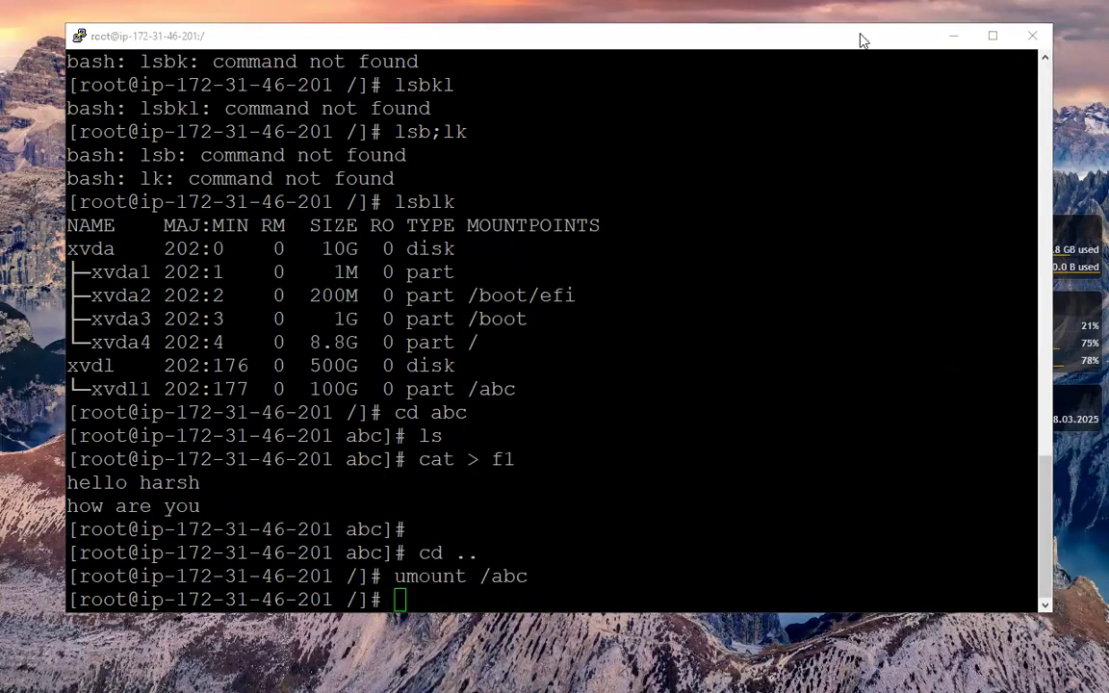
click(954, 37)
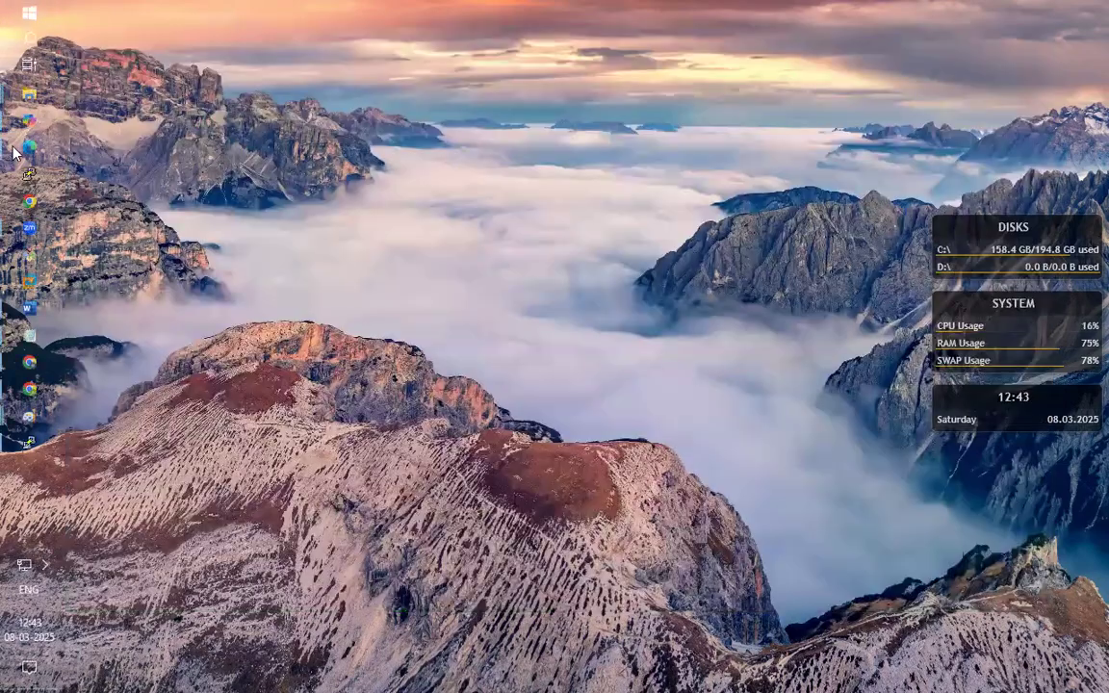
Switch to the Volumes list, select the 500 GiB vol1 and open its Actions menu
click(14, 152)
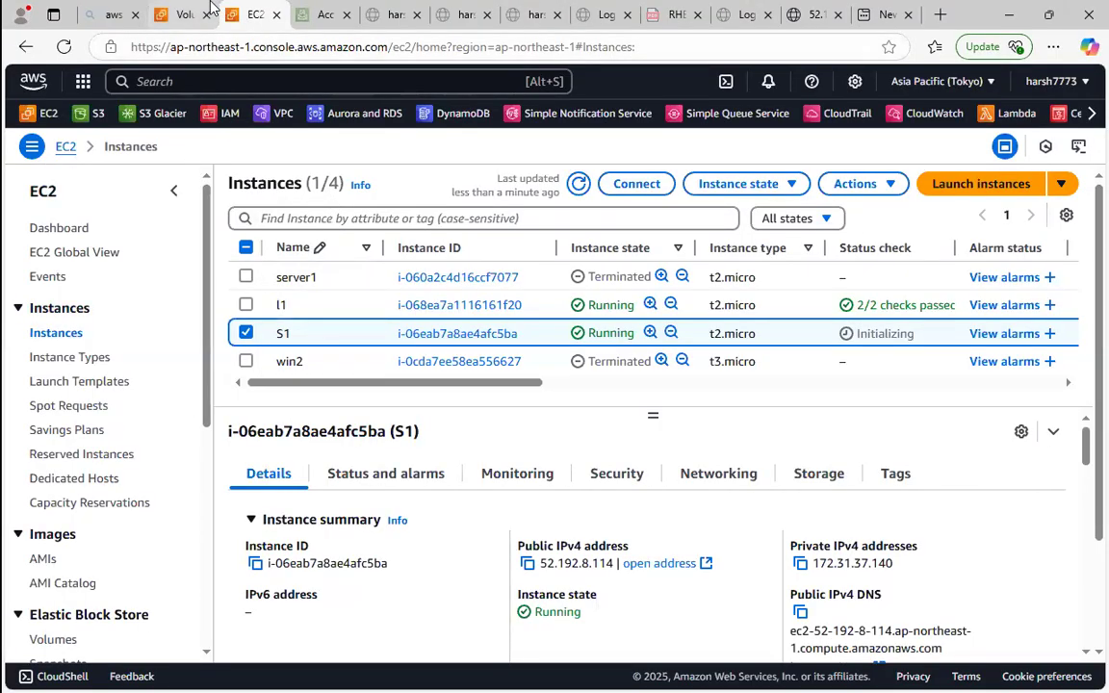
click(211, 5)
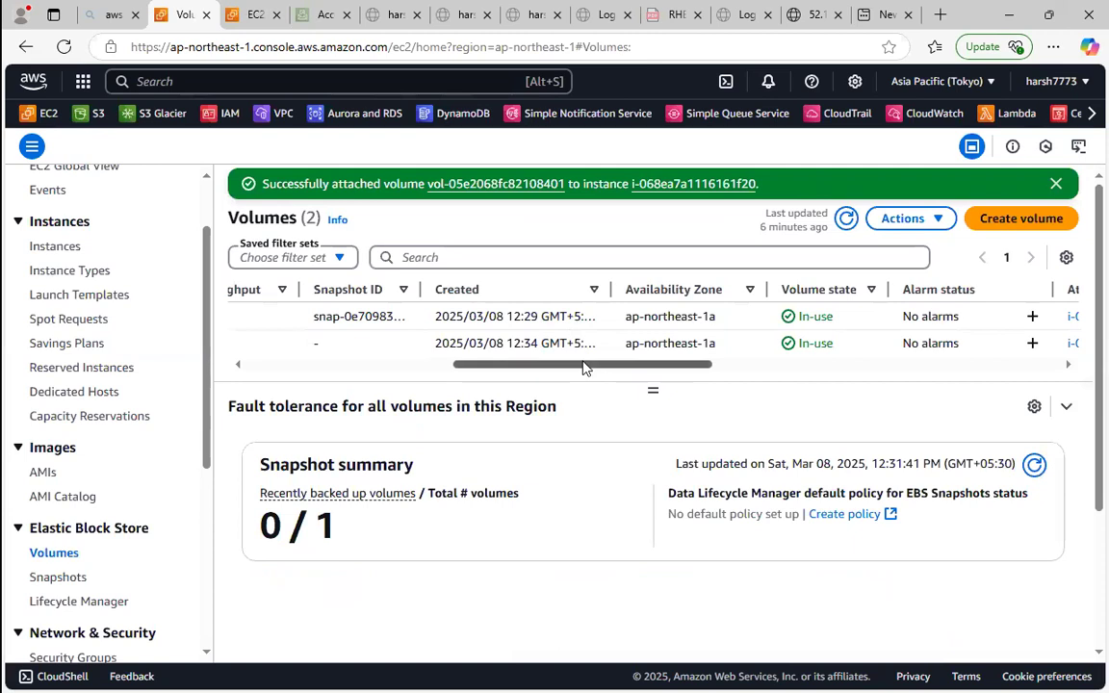
click(727, 344)
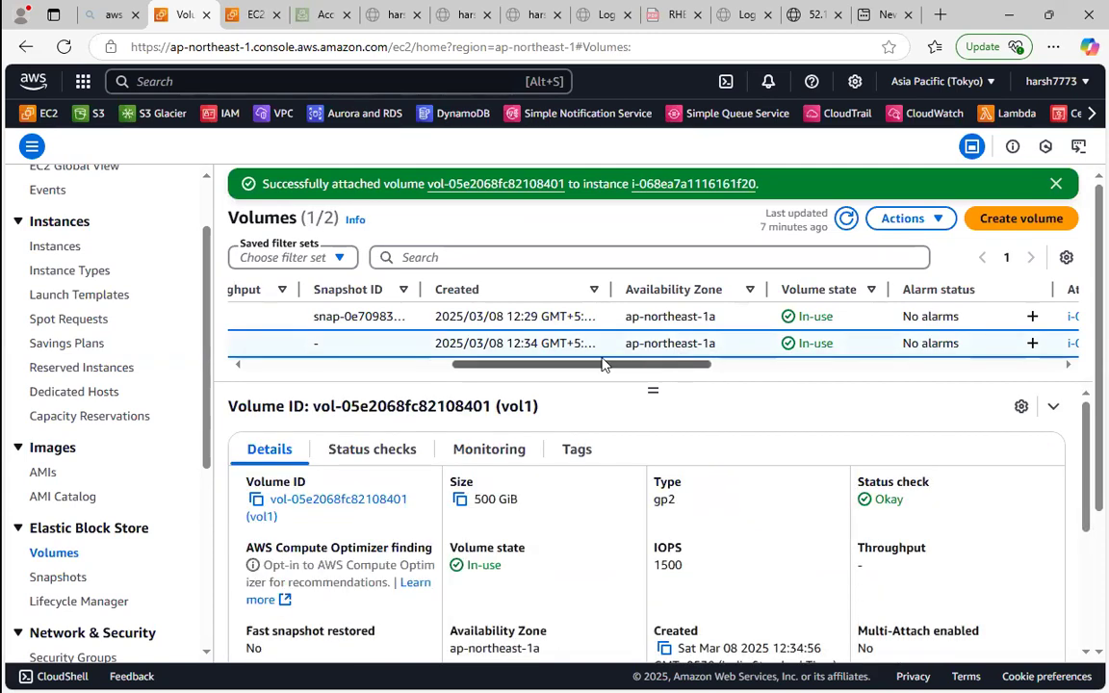
drag(678, 364, 562, 376)
drag(462, 365, 361, 378)
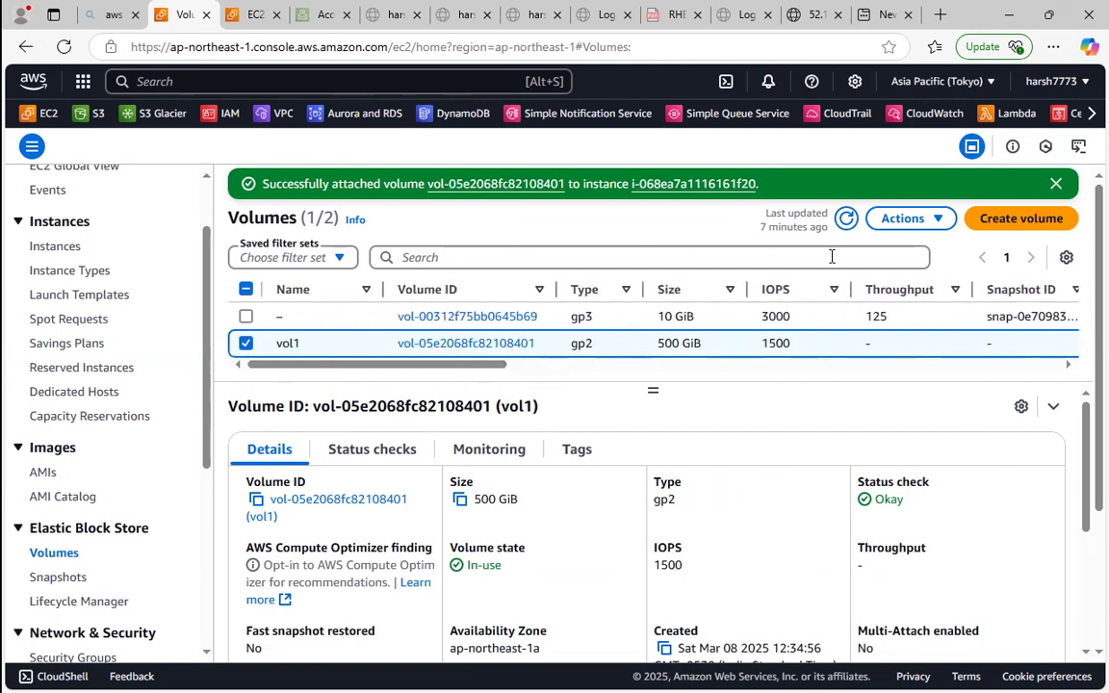
click(905, 219)
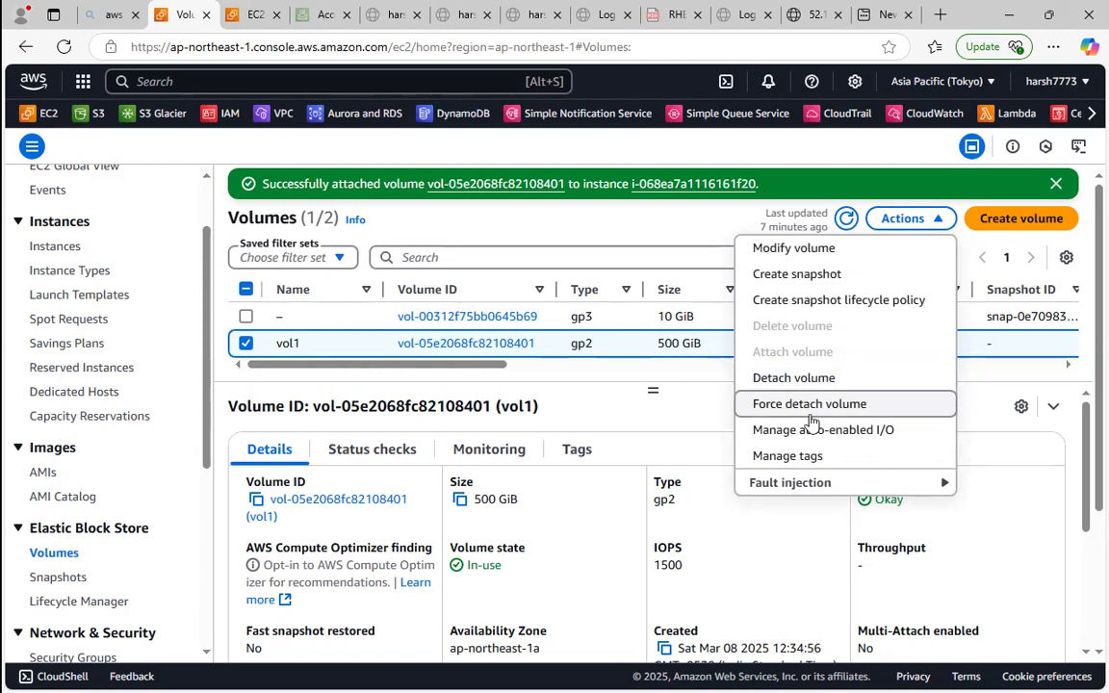
Force-detach vol1, typing 'detach' to confirm
click(810, 405)
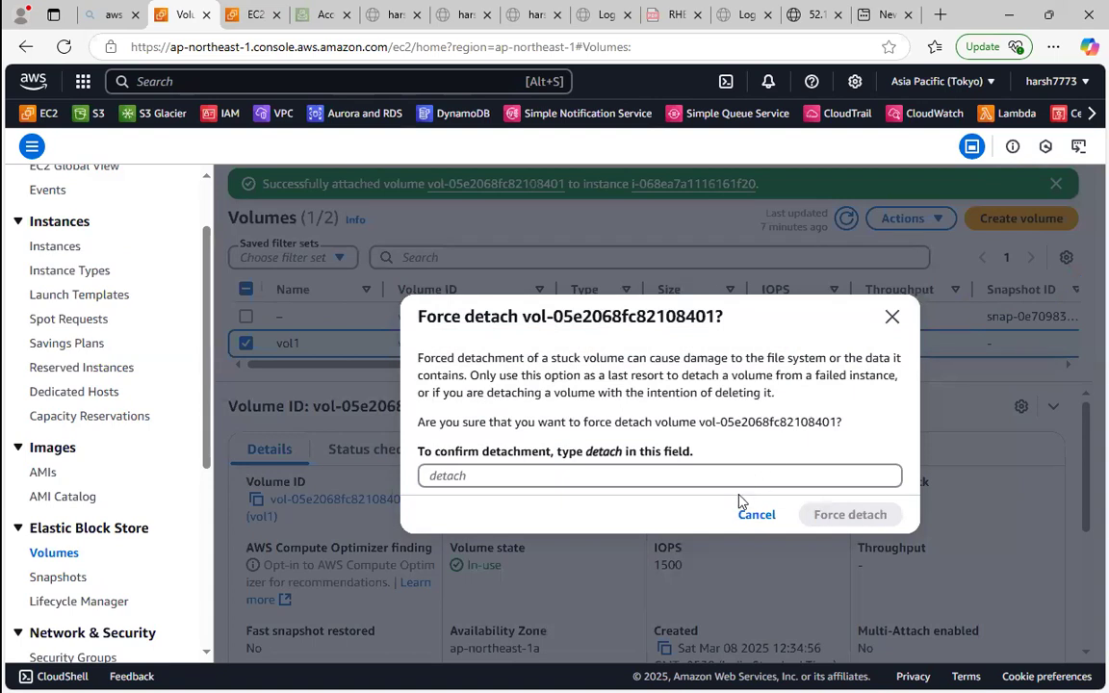
click(724, 473)
text(detach)
click(868, 514)
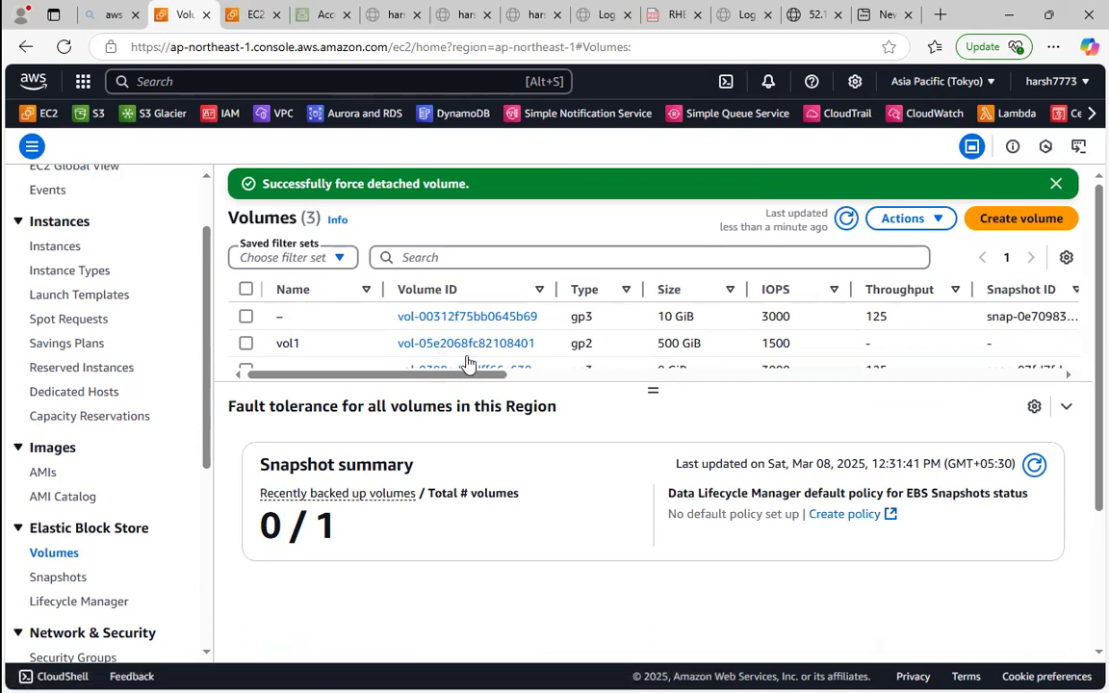
scroll(477, 355, down, 2)
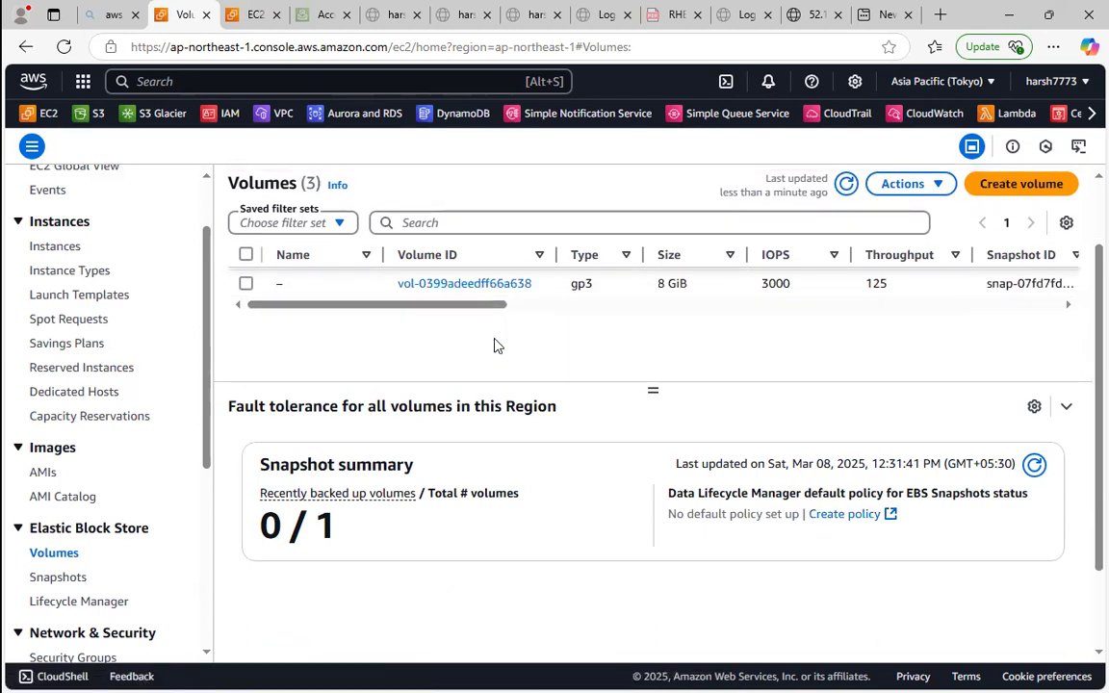
scroll(496, 345, up, 2)
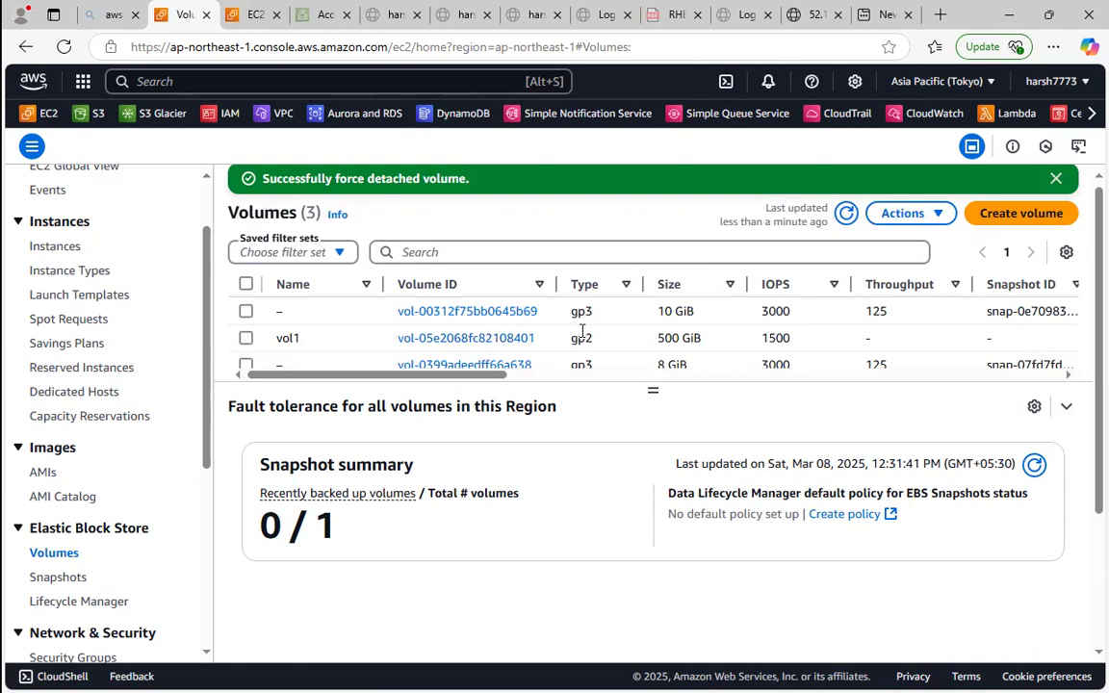
Attach vol1 to instance S1 as device /dev/sdo
drag(500, 375, 719, 376)
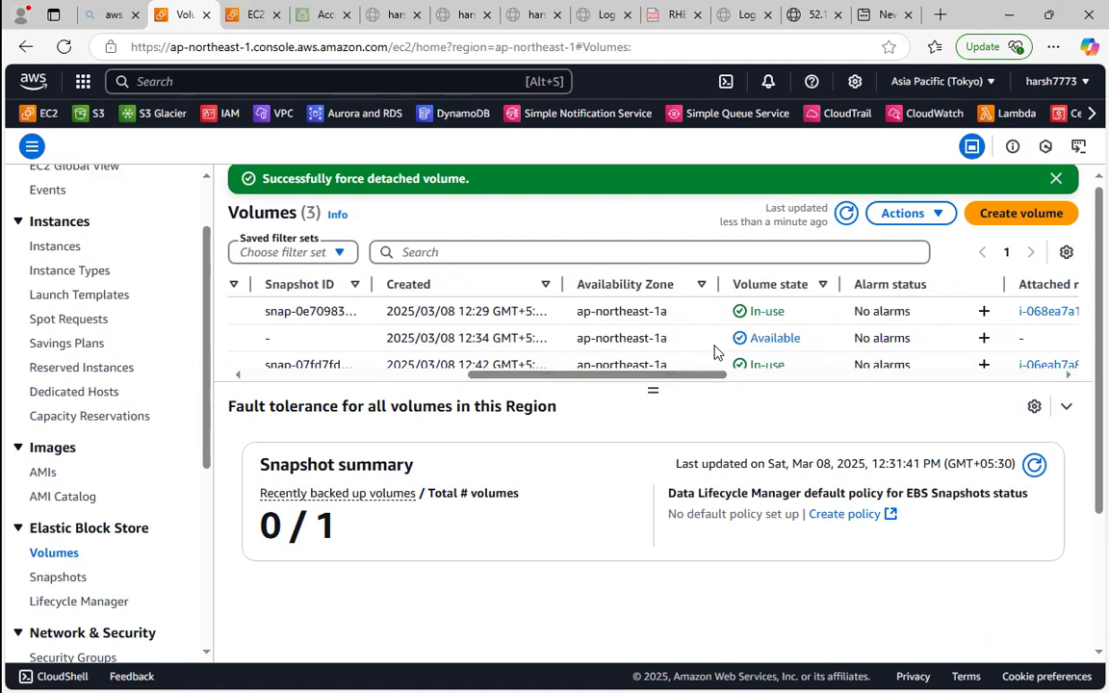
click(710, 344)
click(896, 214)
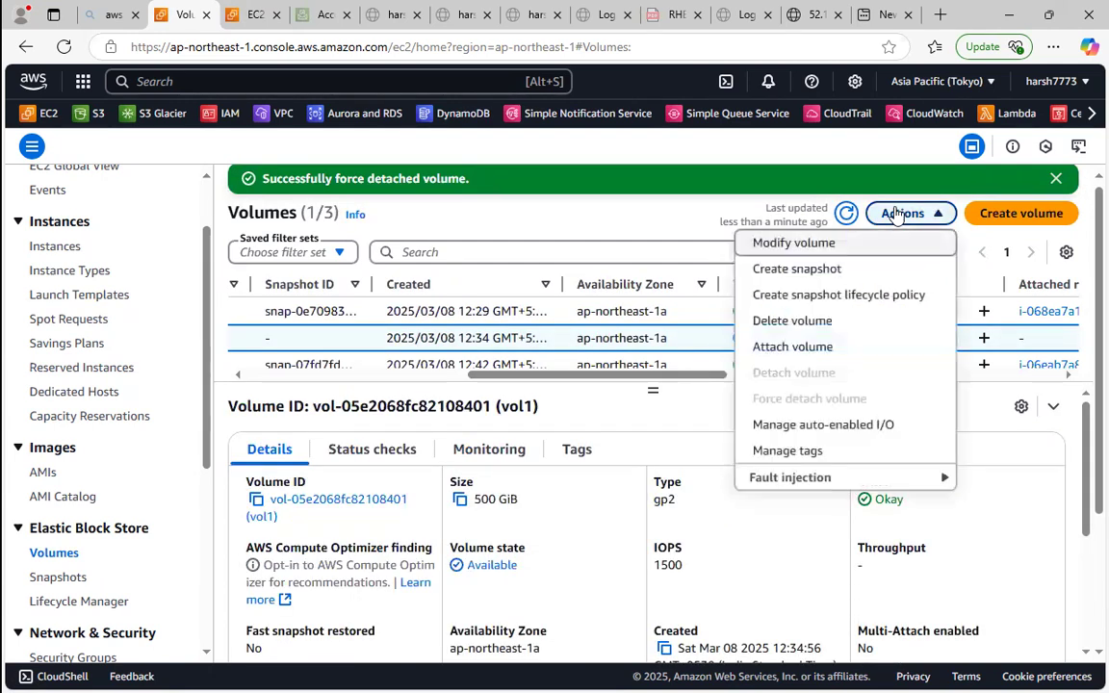
click(826, 348)
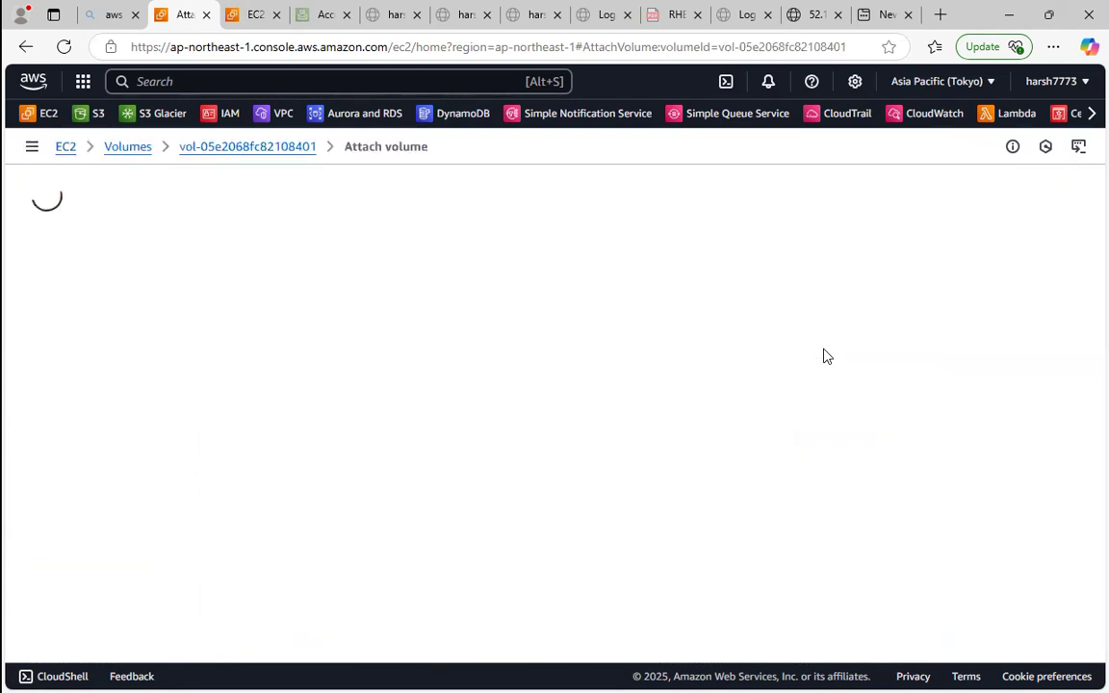
click(424, 429)
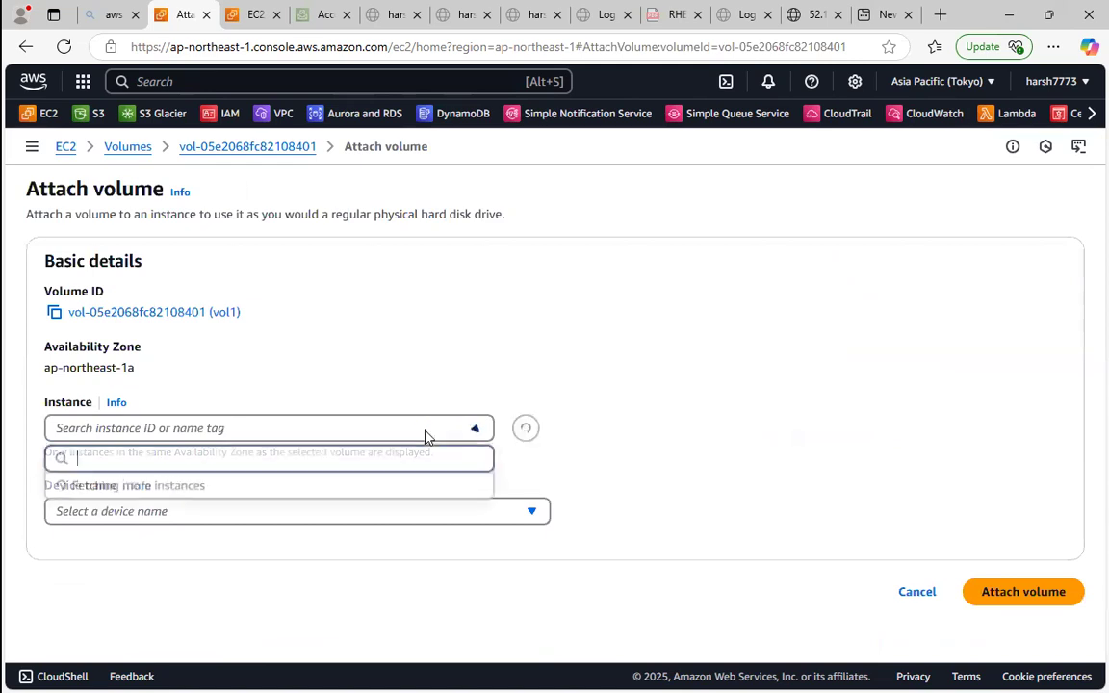
click(330, 556)
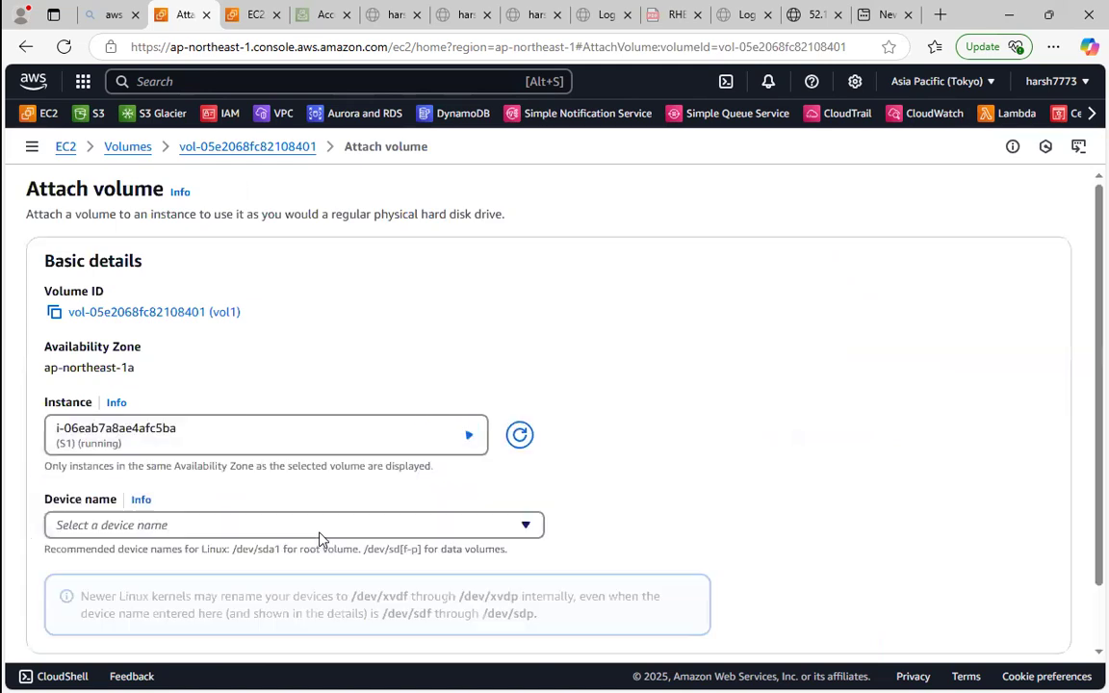
click(346, 525)
scroll(145, 424, down, 5)
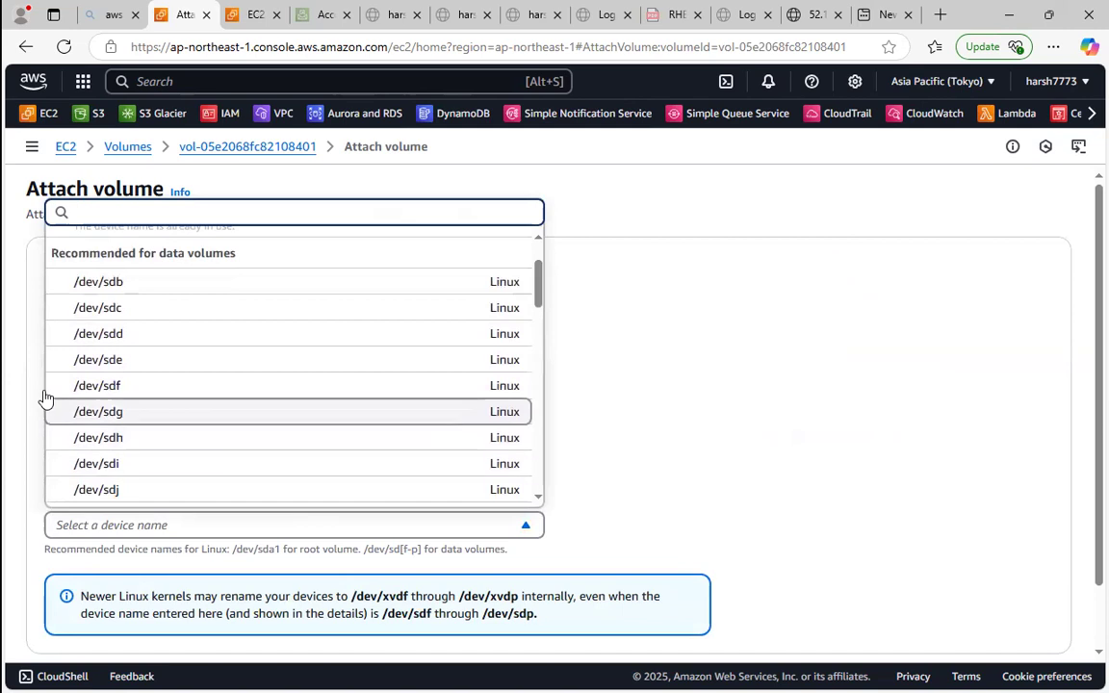
click(106, 363)
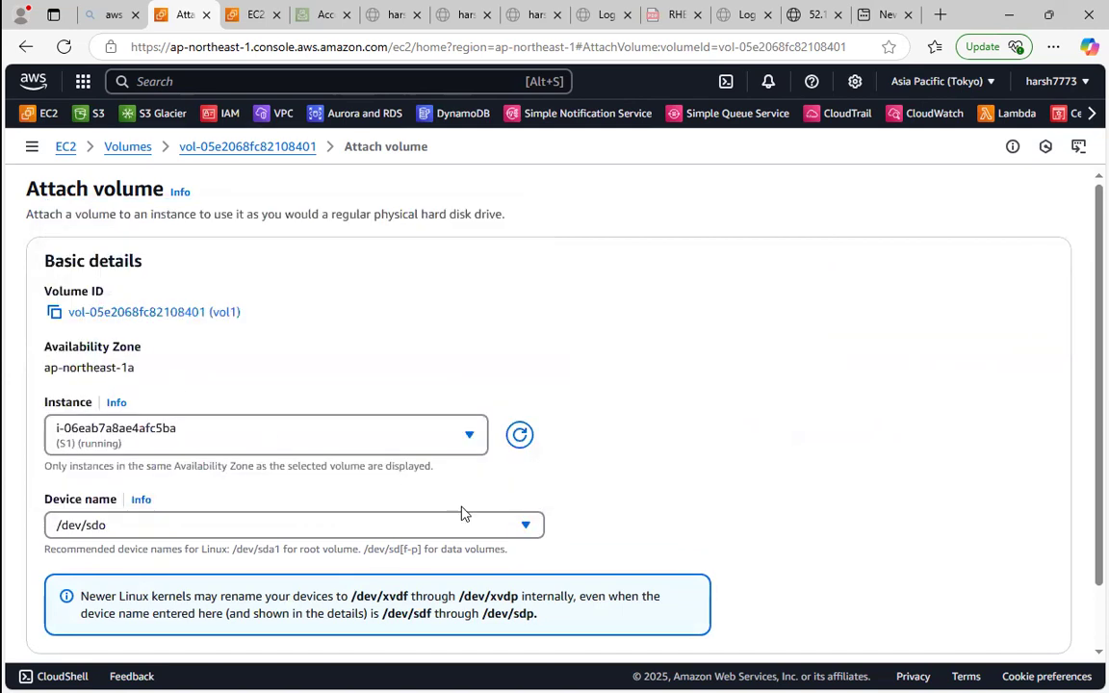
scroll(461, 512, down, 2)
click(983, 624)
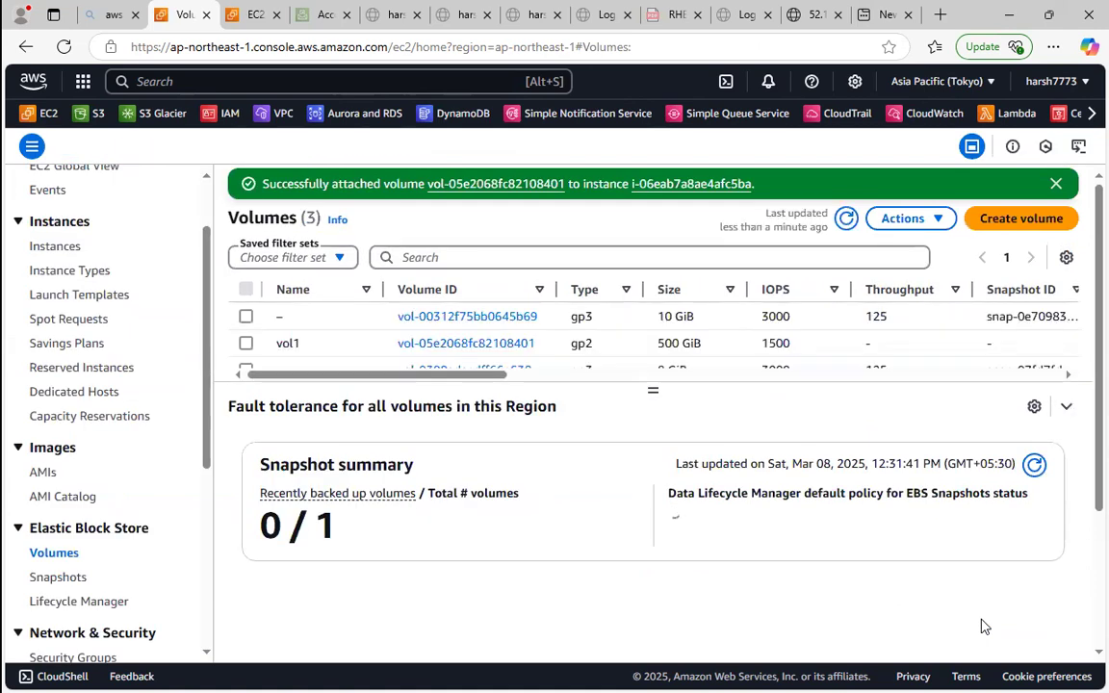
drag(353, 375, 542, 377)
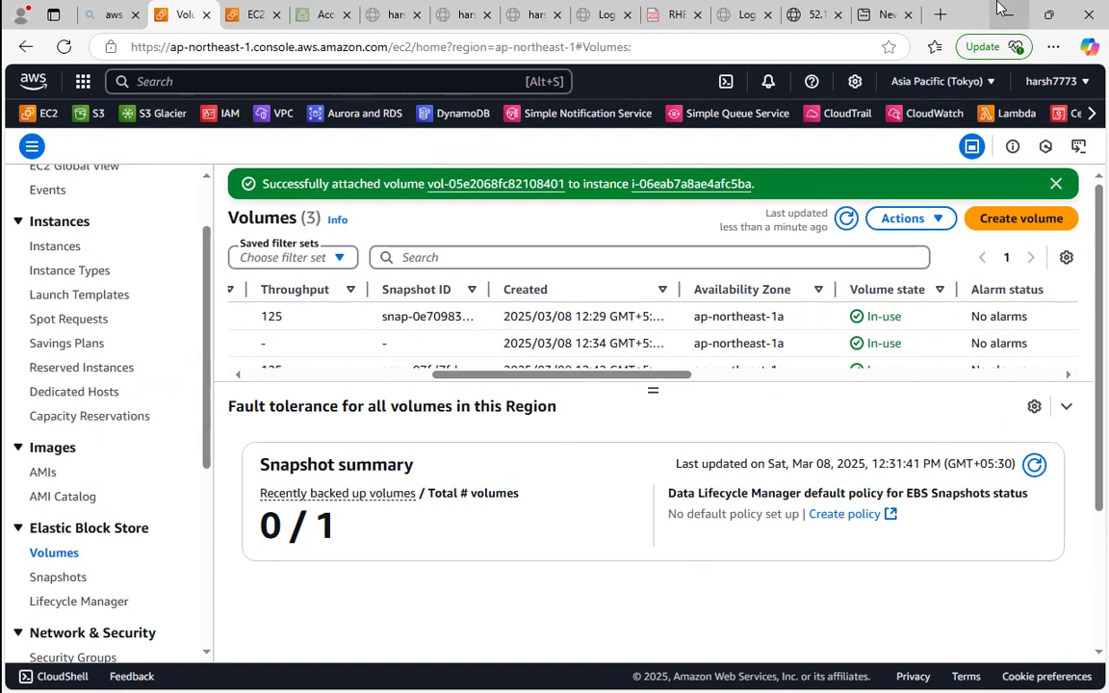
Copy S1's public IPv4 address from EC2 and paste it as PuTTY's host name
click(1003, 12)
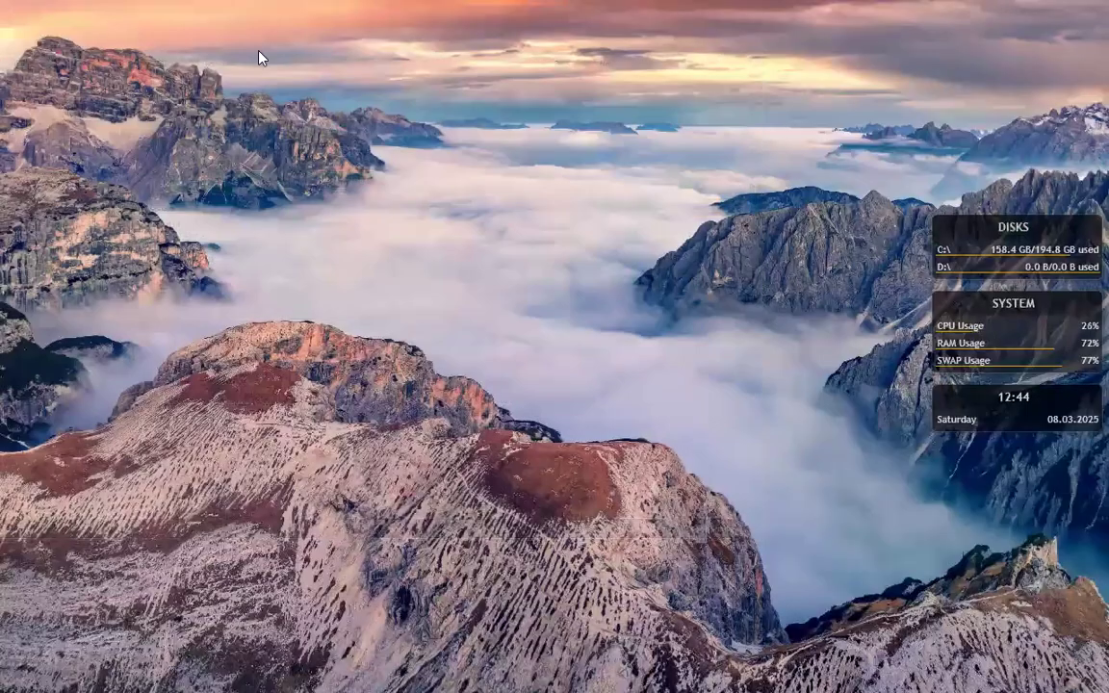
click(20, 149)
click(252, 14)
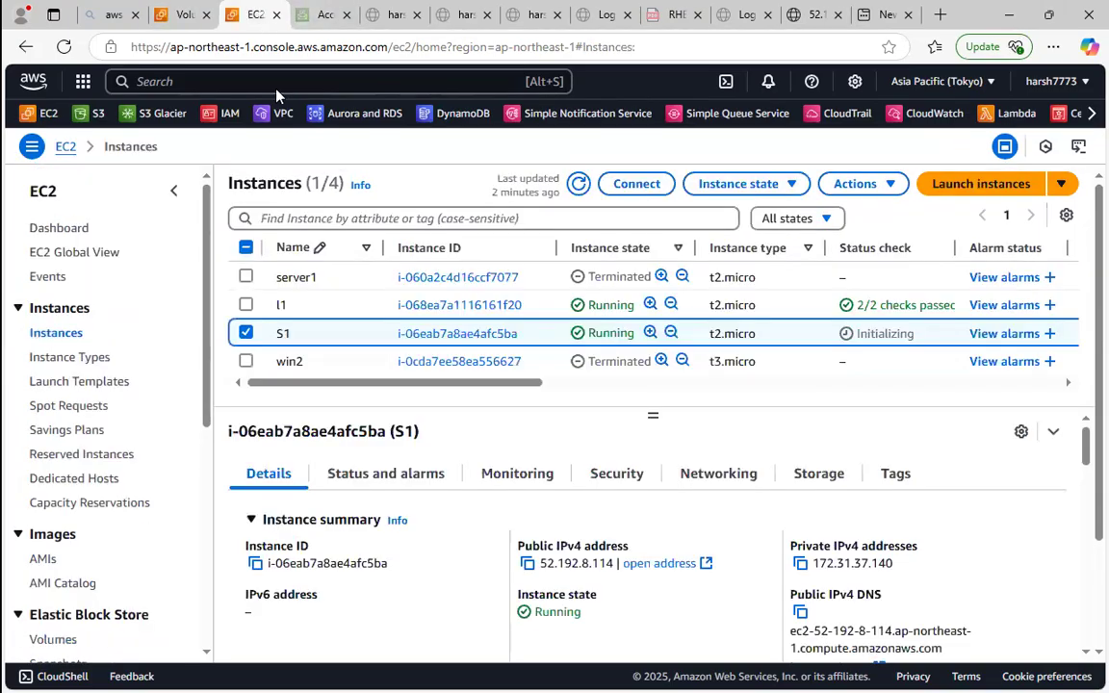
click(526, 564)
click(1021, 6)
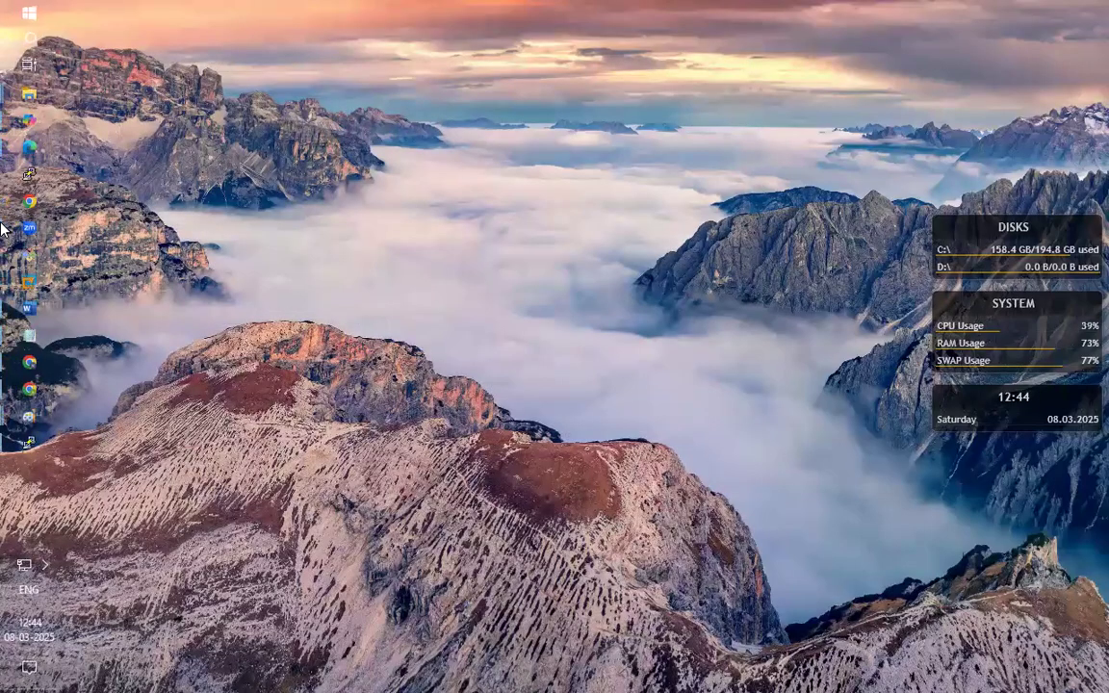
click(26, 175)
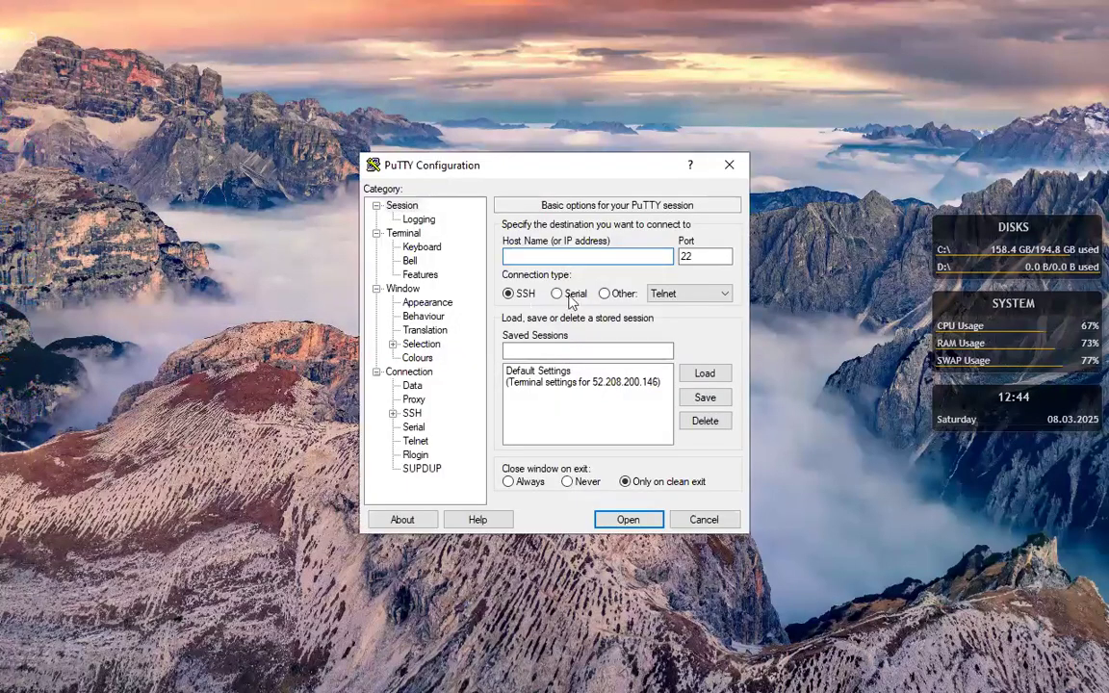
right_click(569, 258)
click(624, 339)
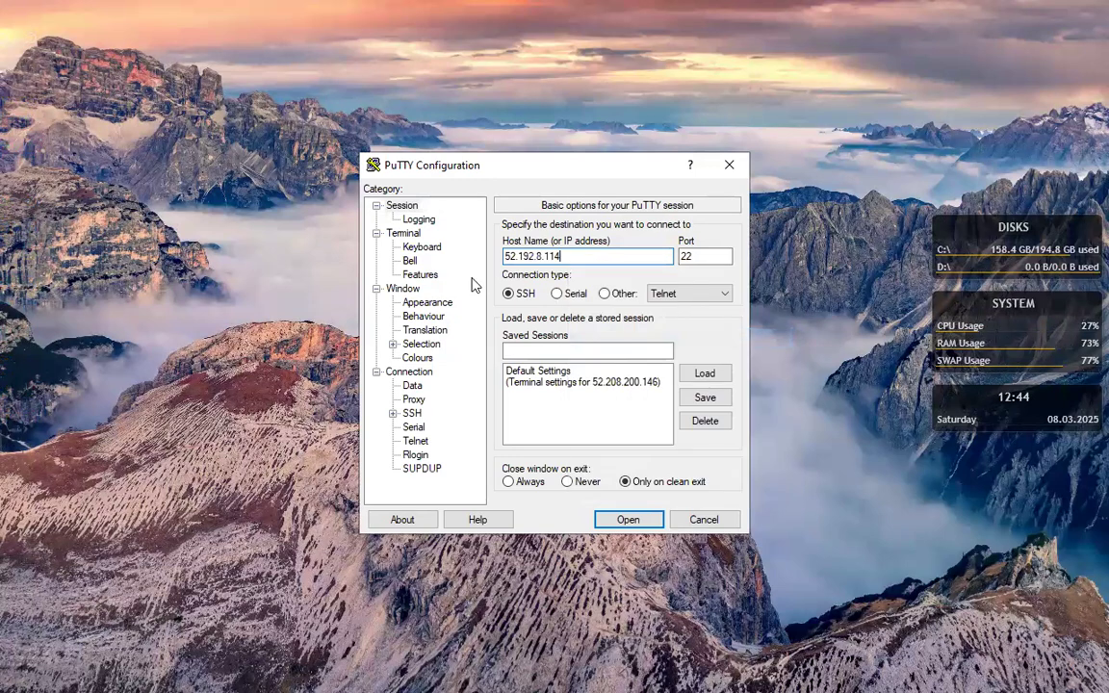
Set the PuTTY terminal font size to 18
click(427, 302)
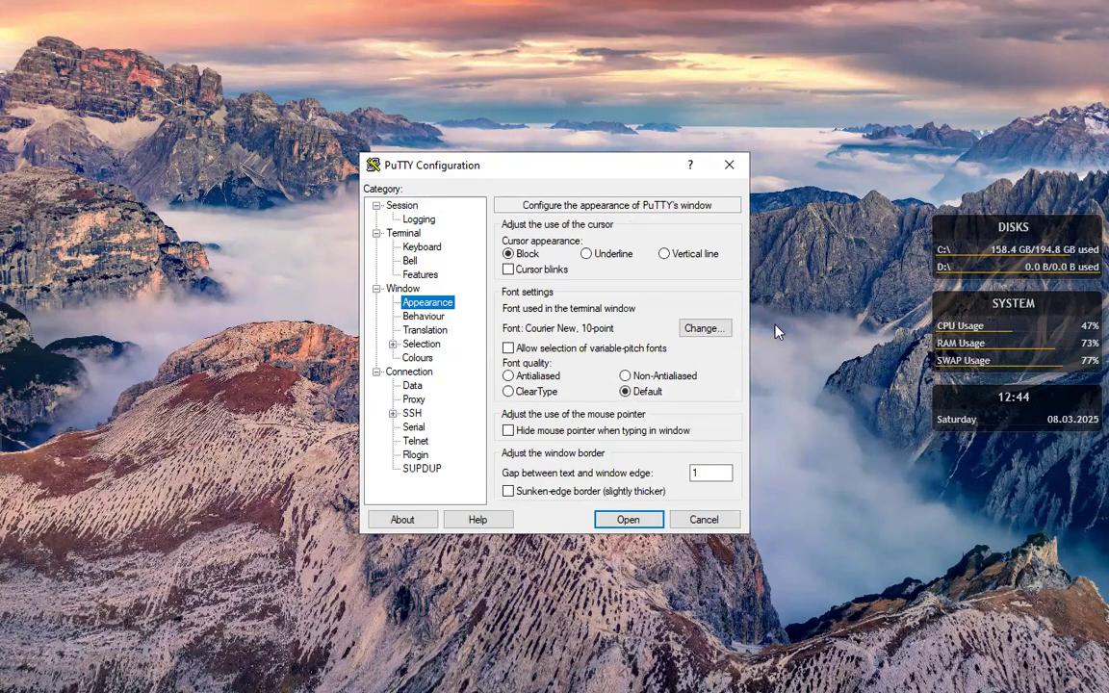
click(725, 326)
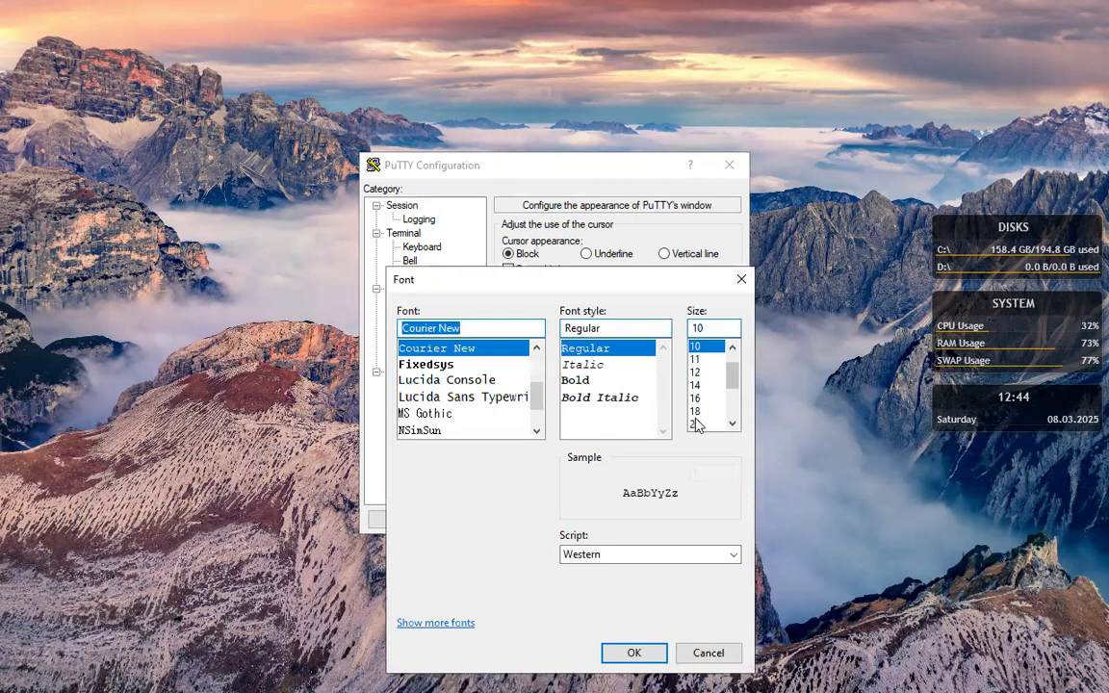
click(695, 411)
click(642, 650)
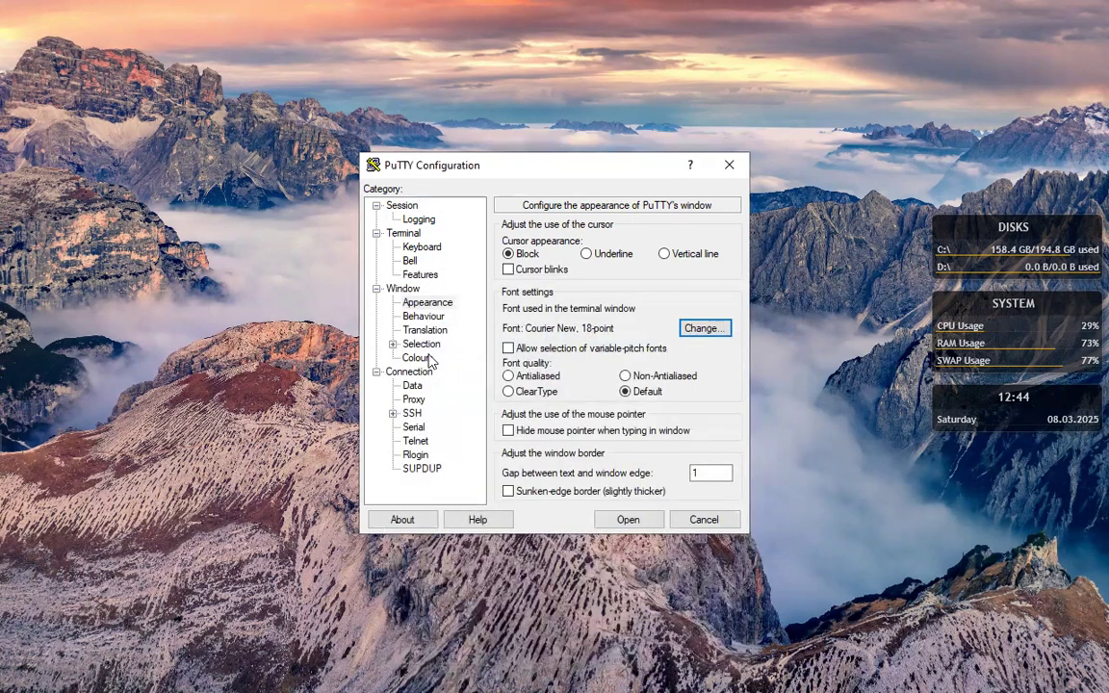
Change the Default Foreground text colour to yellow
click(418, 357)
click(599, 421)
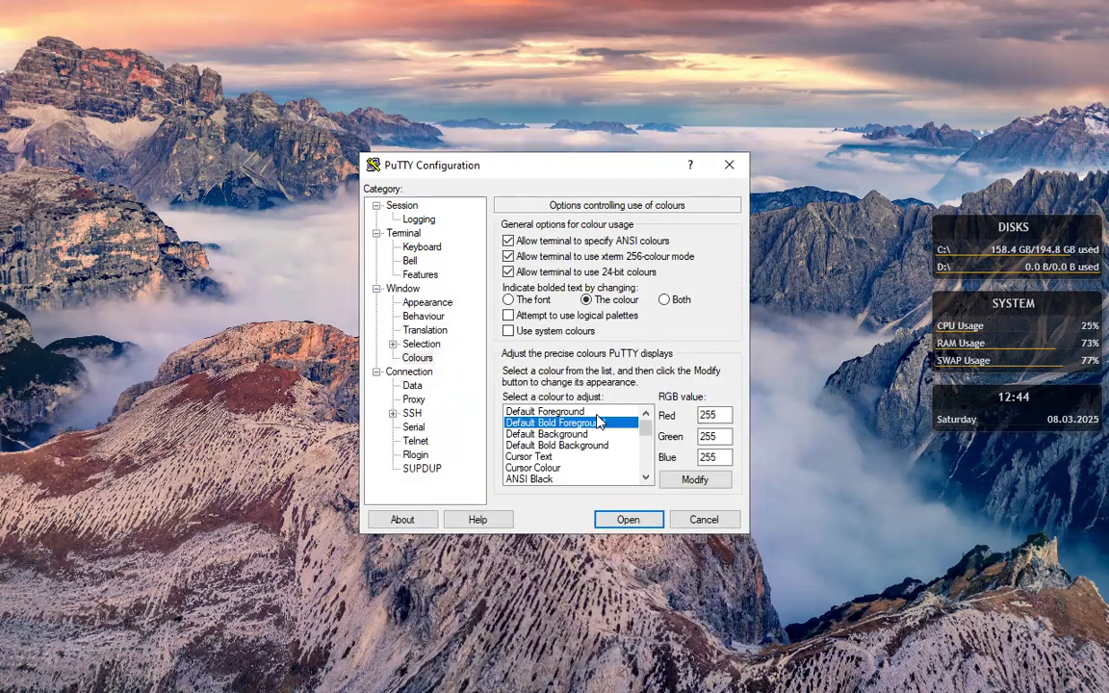
click(598, 413)
click(697, 480)
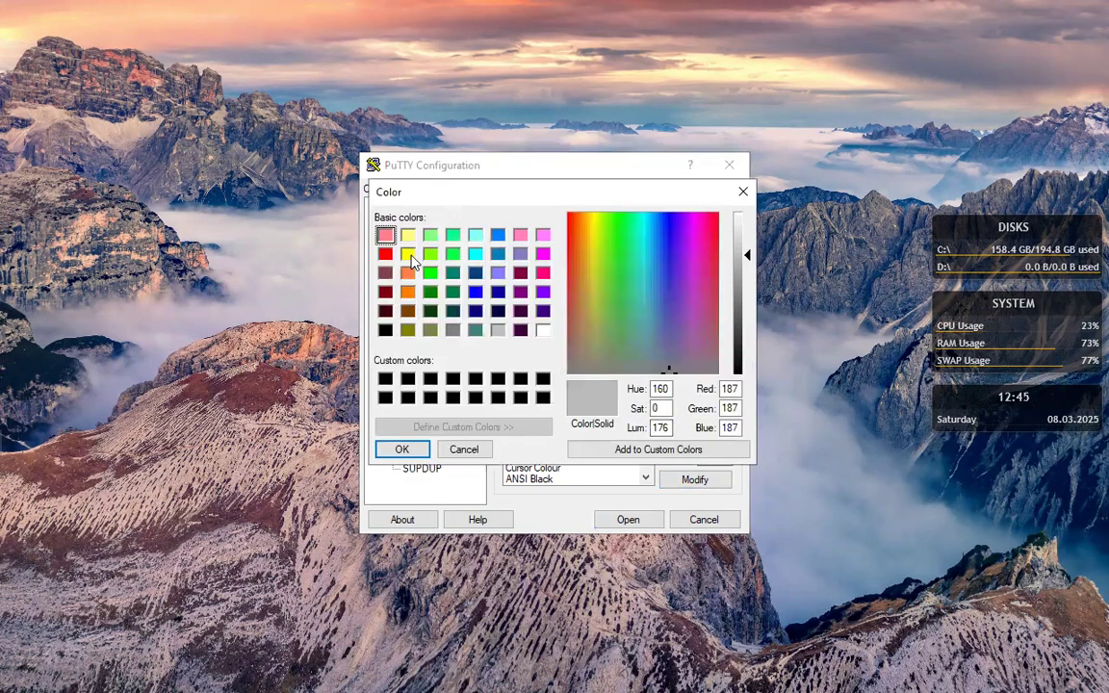
click(408, 253)
click(401, 450)
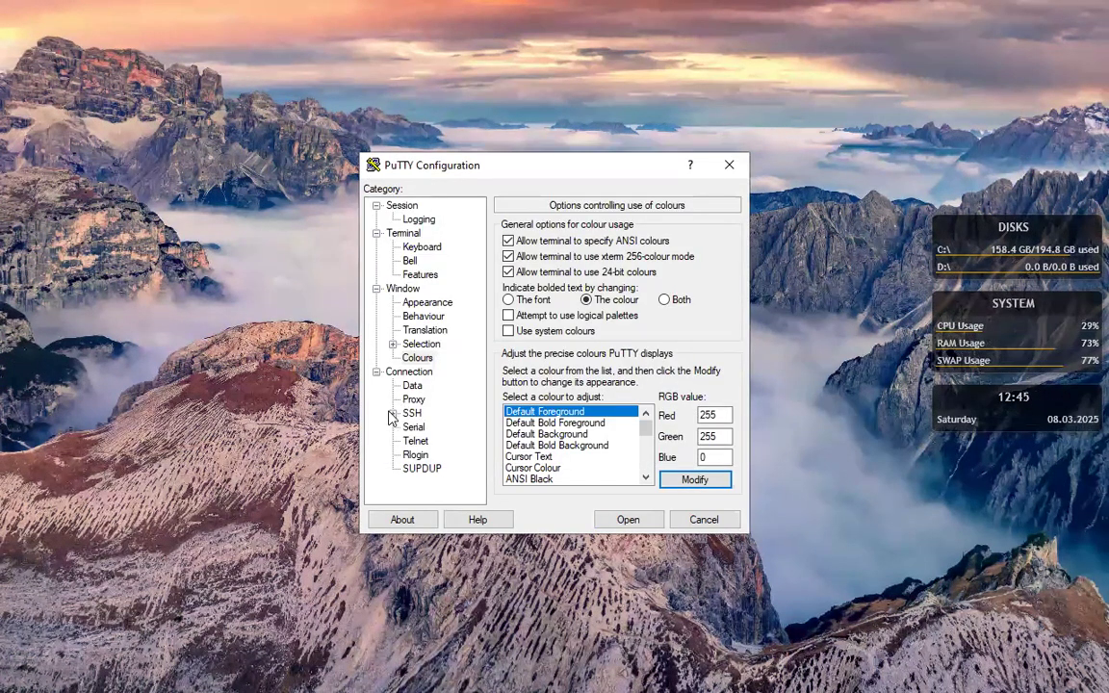
Use the 8march.ppk private key and connect to 52.192.8.114, accepting the host key
scroll(404, 424, down, 1)
click(410, 427)
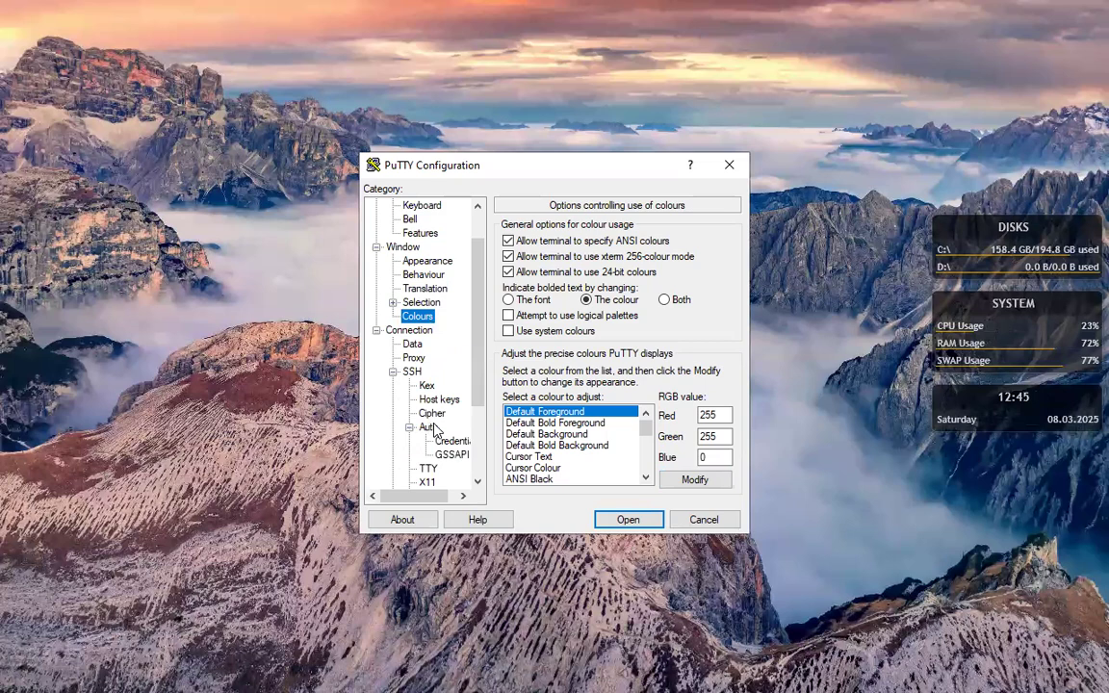
click(452, 441)
click(701, 259)
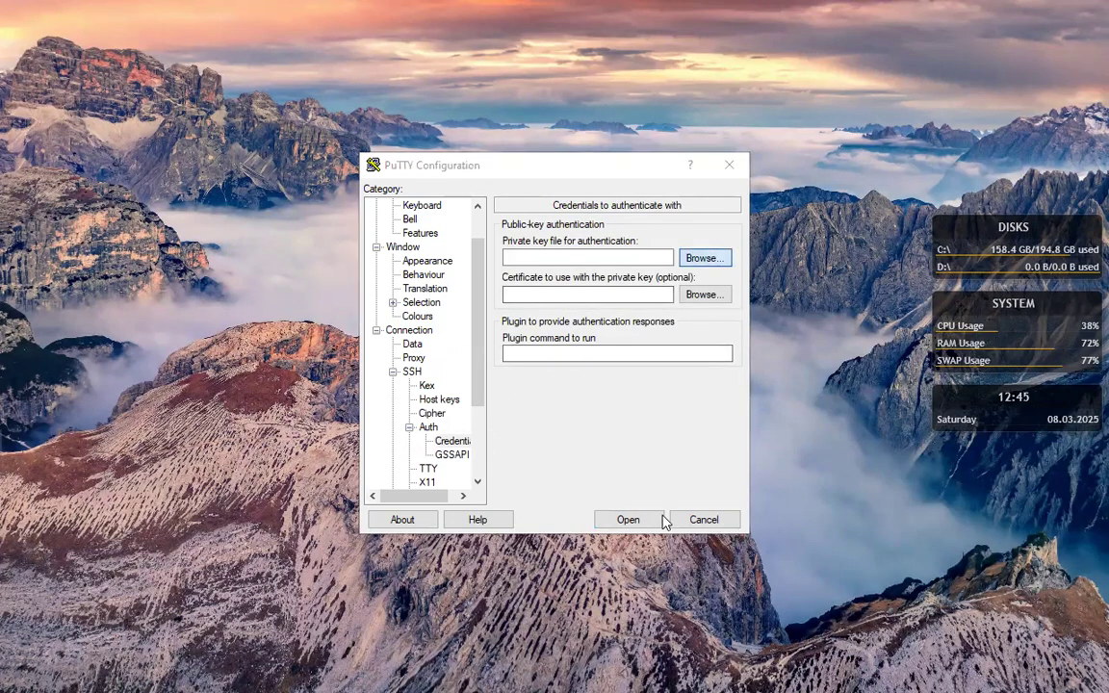
click(671, 289)
key(Return)
click(629, 518)
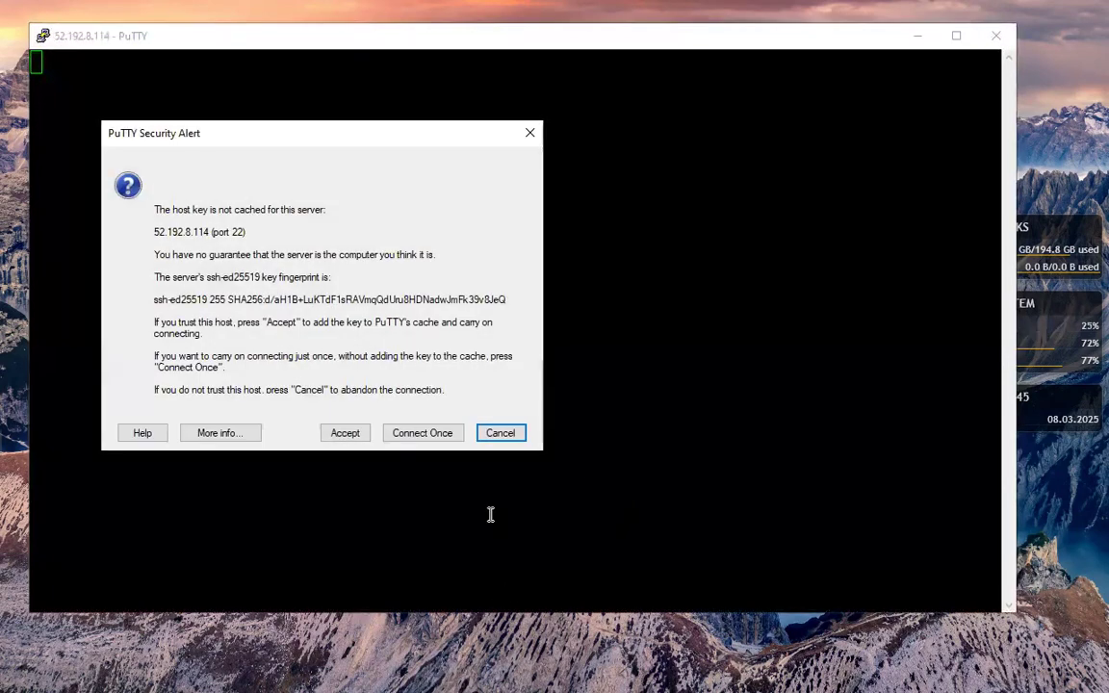
click(345, 435)
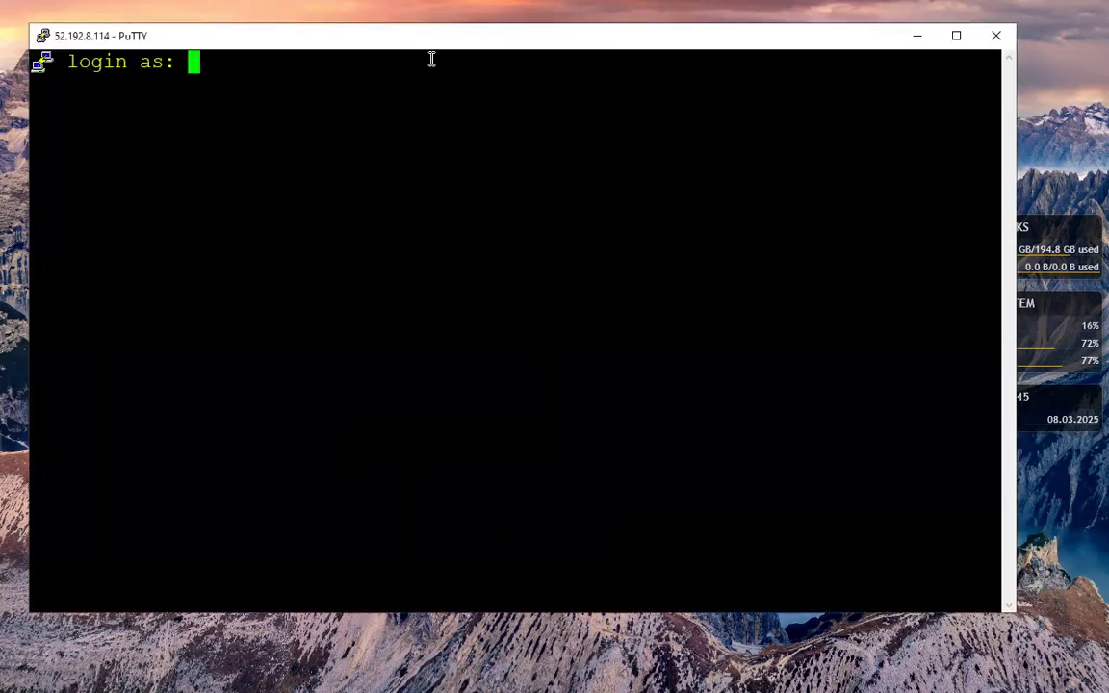
Log in as ubuntu and switch to root with sudo su
drag(431, 44, 478, 50)
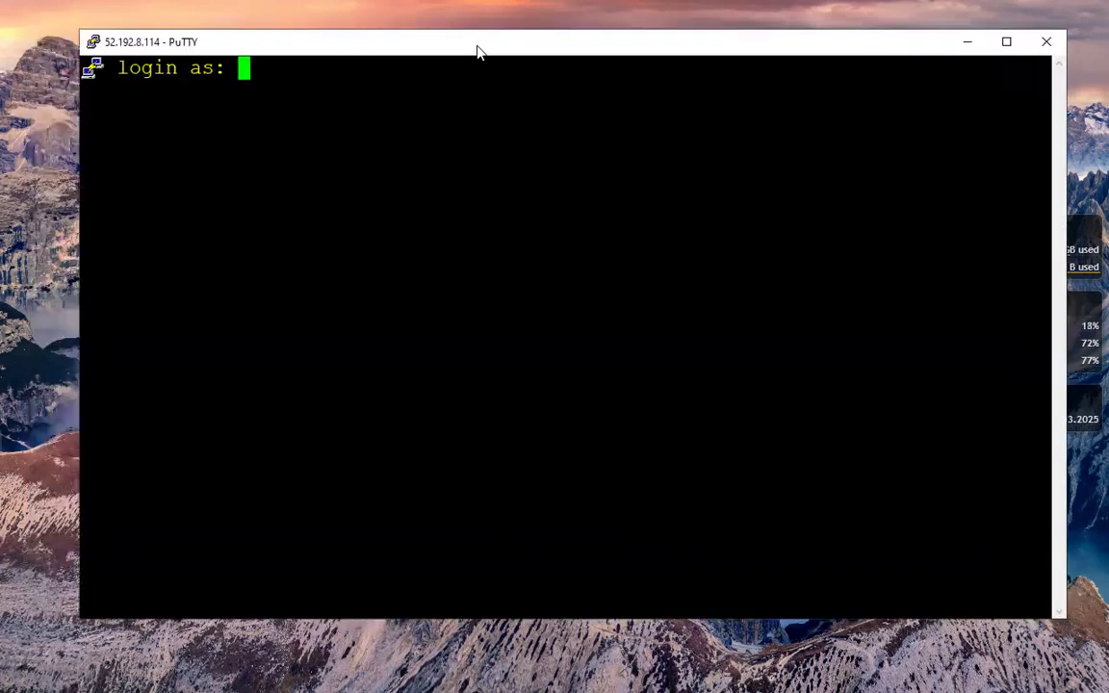
text(ubuntu)
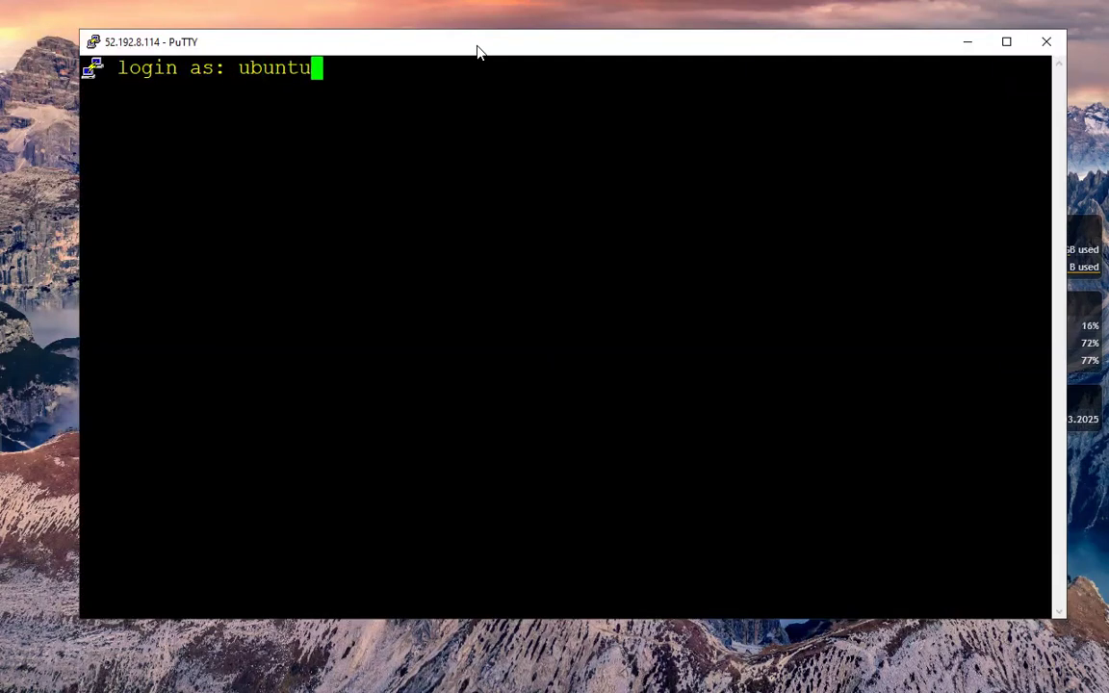
key(Return)
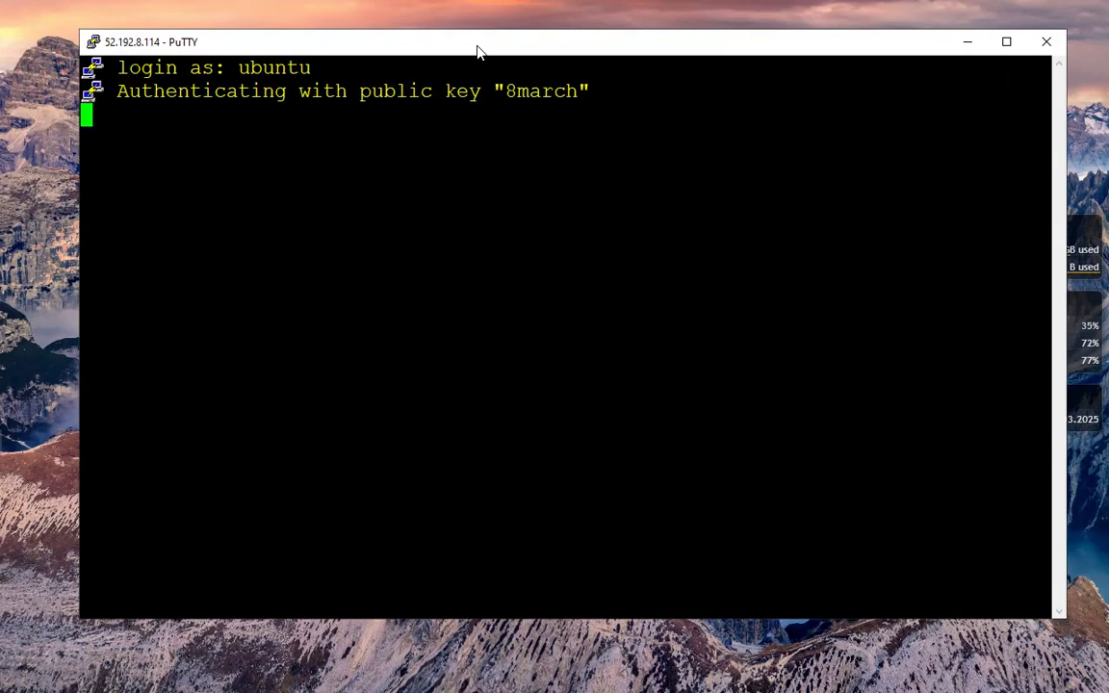
text(sudo su)
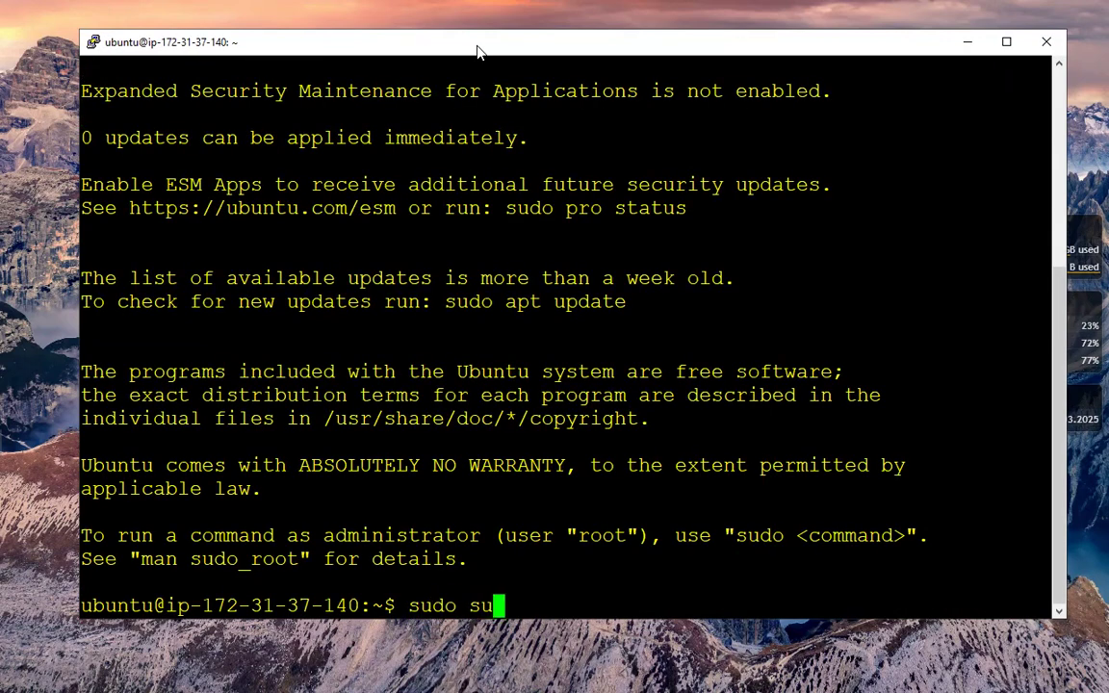
key(Return)
Clear the screen and run lsblk, showing the 500G xvdo disk with xvdo1
key(ctrl+l)
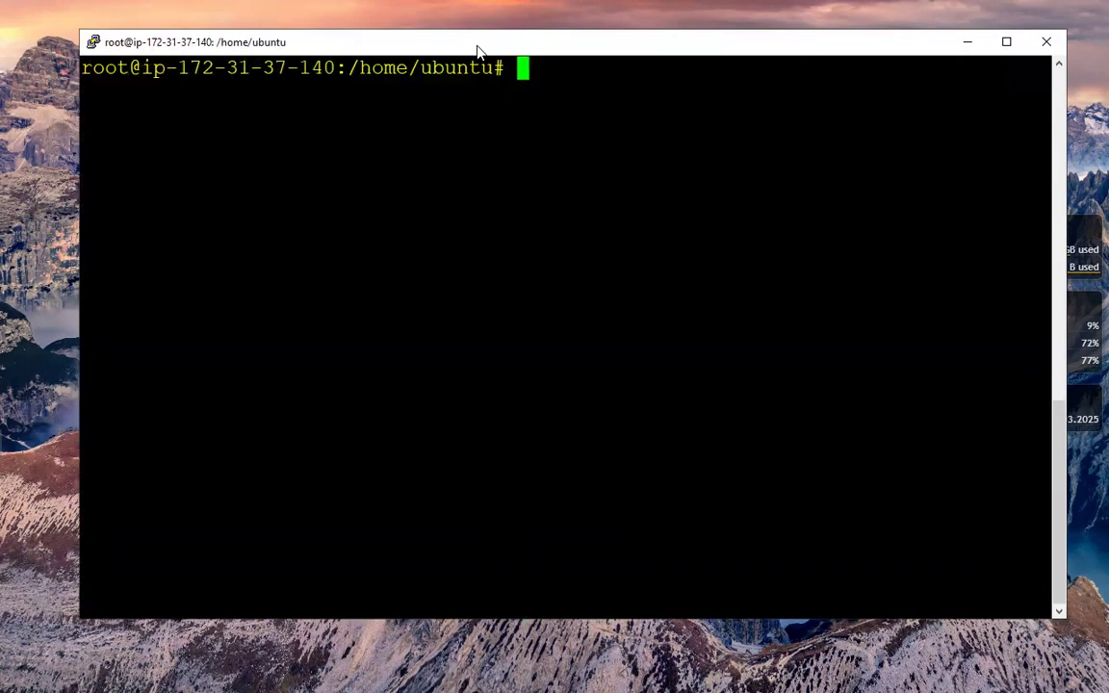
text(lsblk)
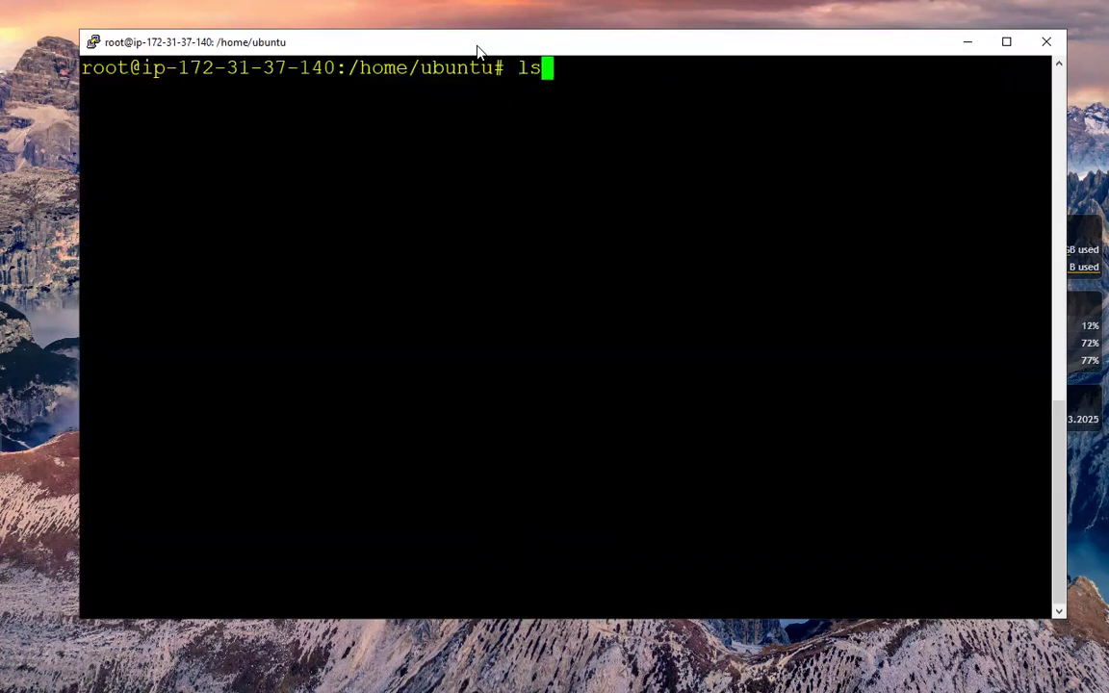
key(Return)
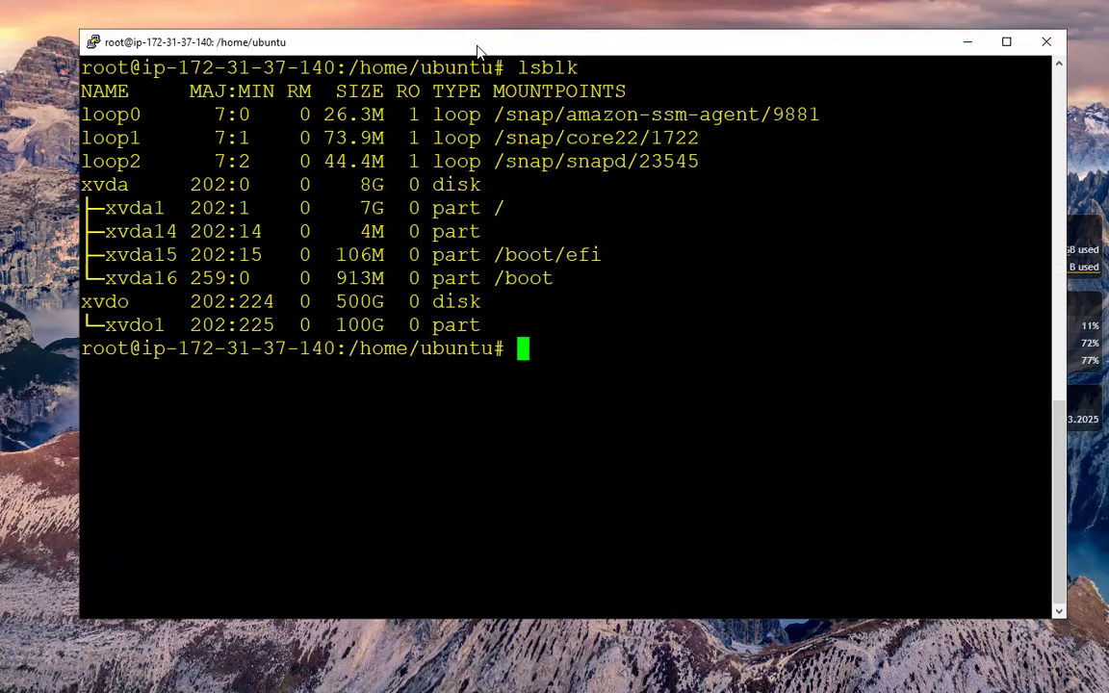
Create folder xyz and mount /dev/xvdo1 on it
text(mkdir xyz)
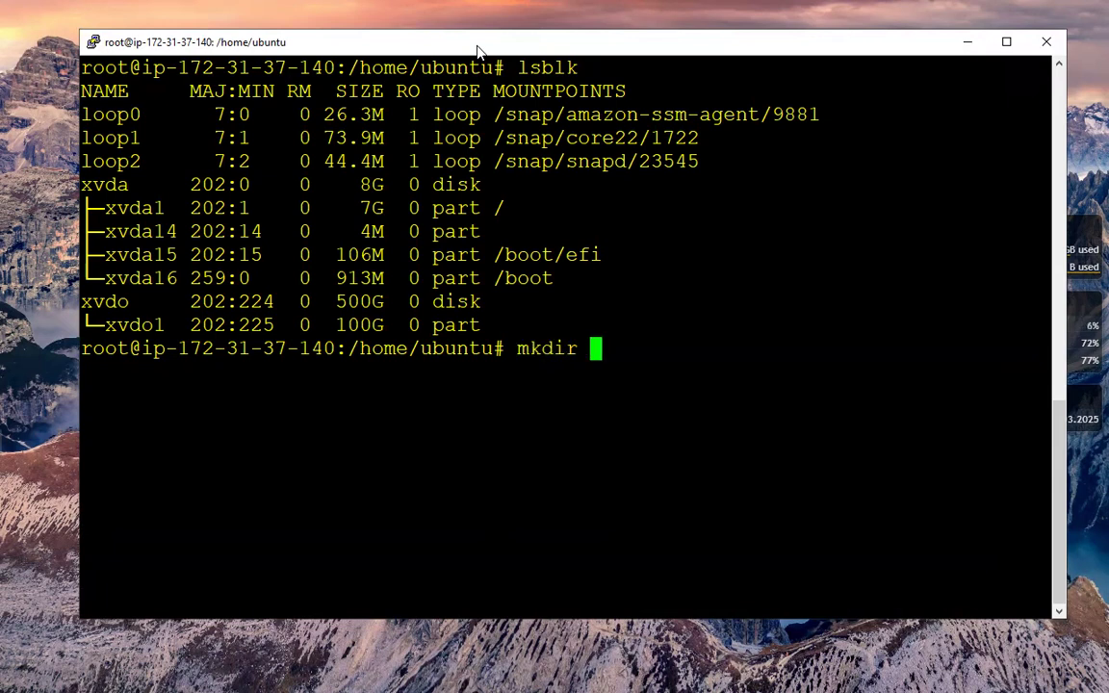
key(Return)
text(mount /dev/)
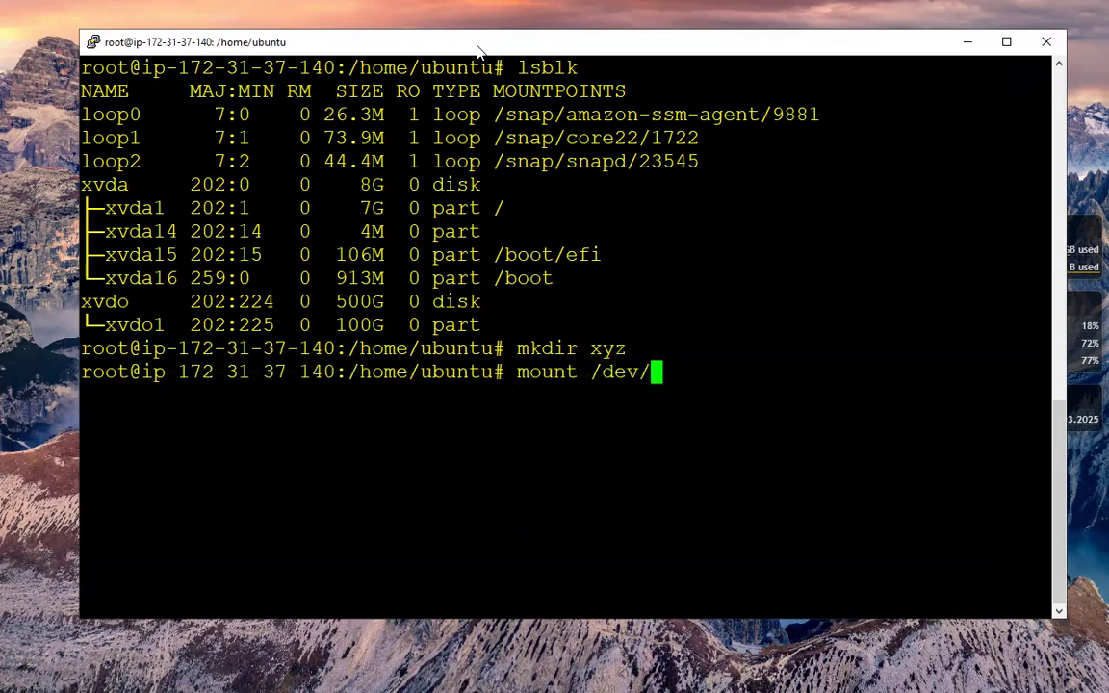
text(s)
key(BackSpace)
text(xvdo1 )
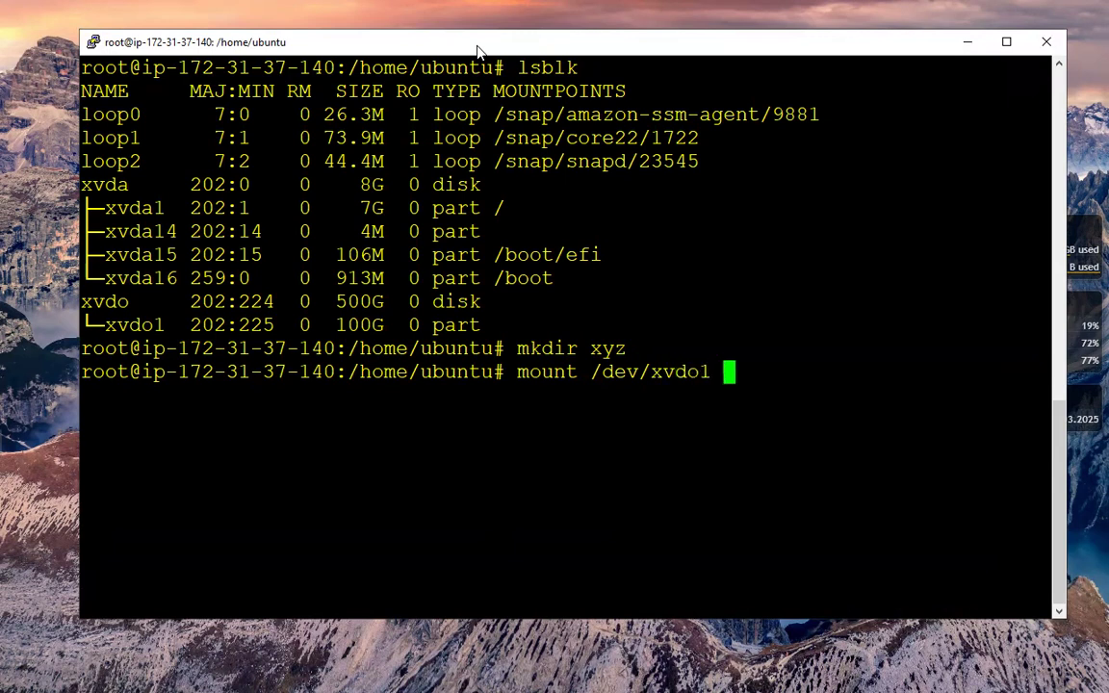
text(xyz)
key(Return)
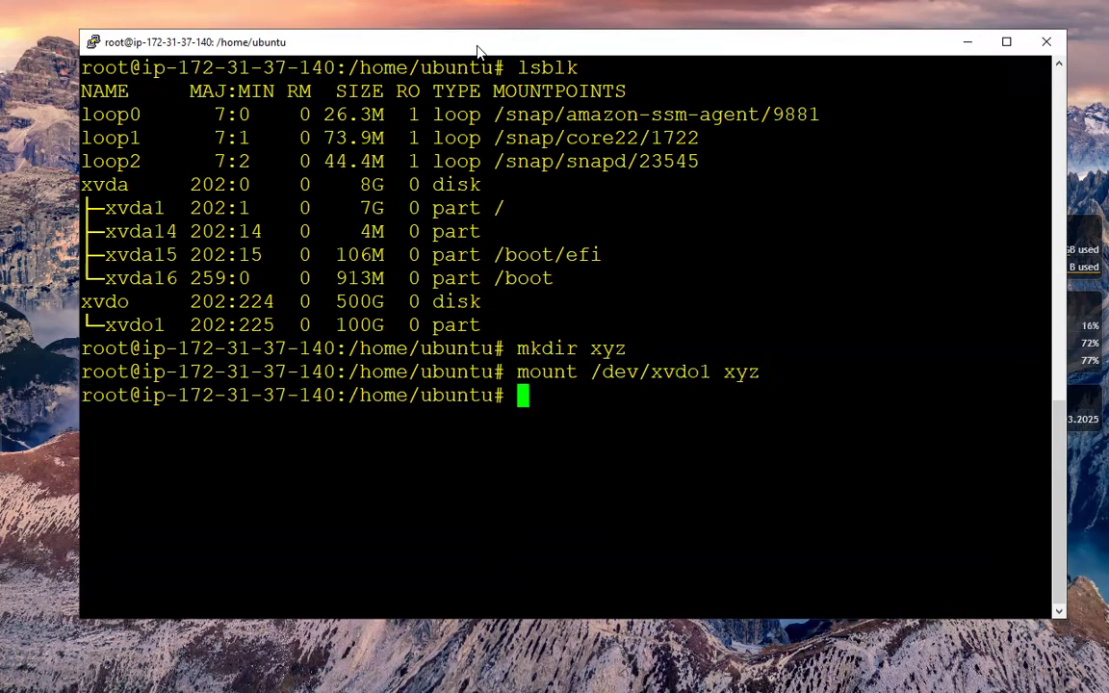
In xyz, list the files and print f1 to confirm its text, then minimize the terminal
text(cd xyz)
key(Return)
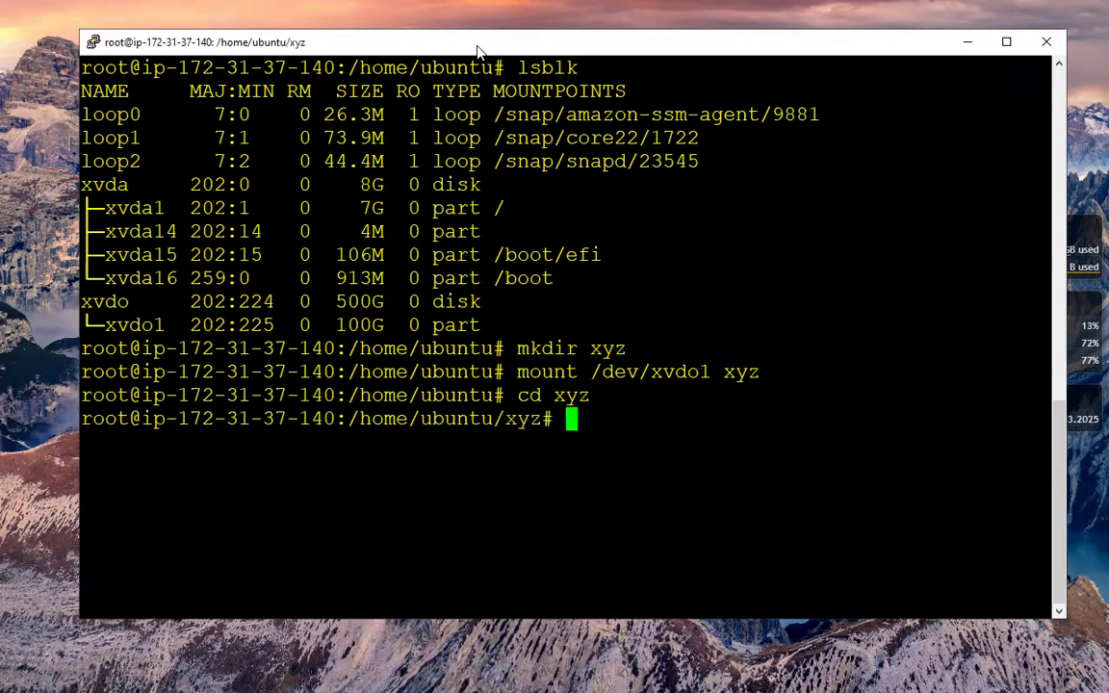
text(ls)
key(Return)
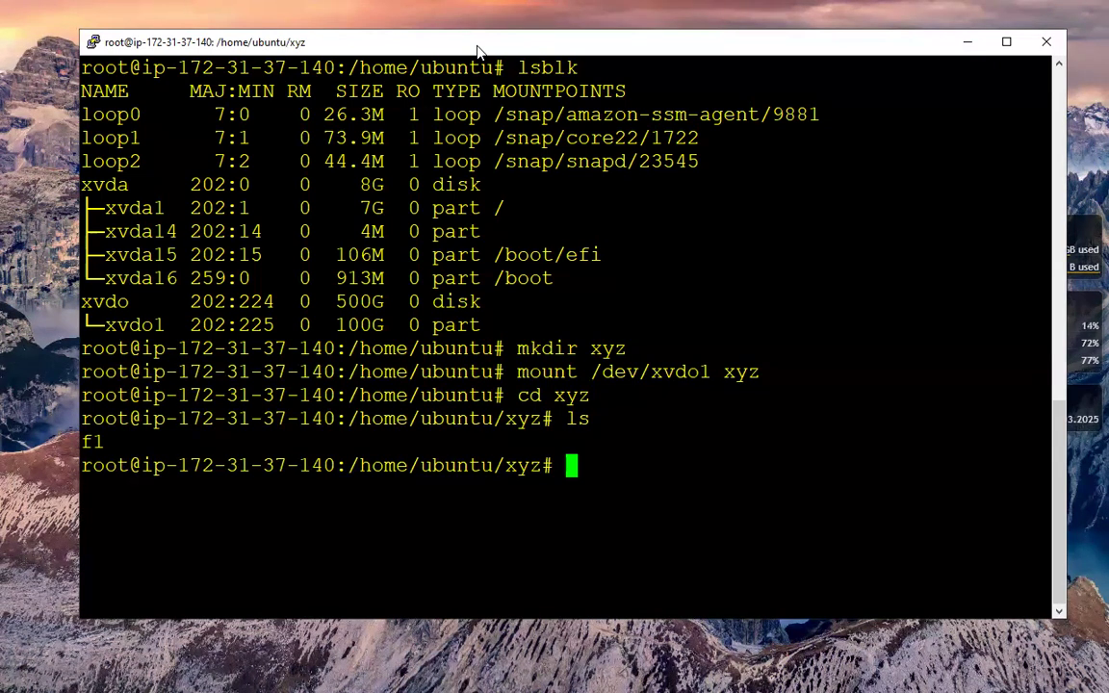
text(cat f1)
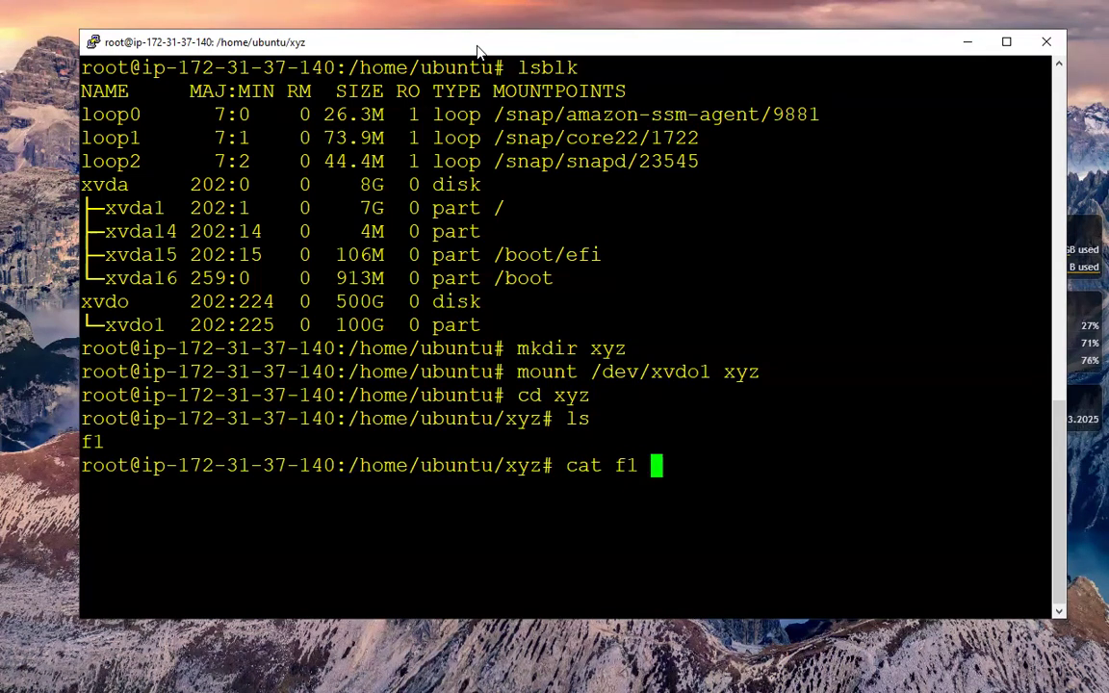
key(Return)
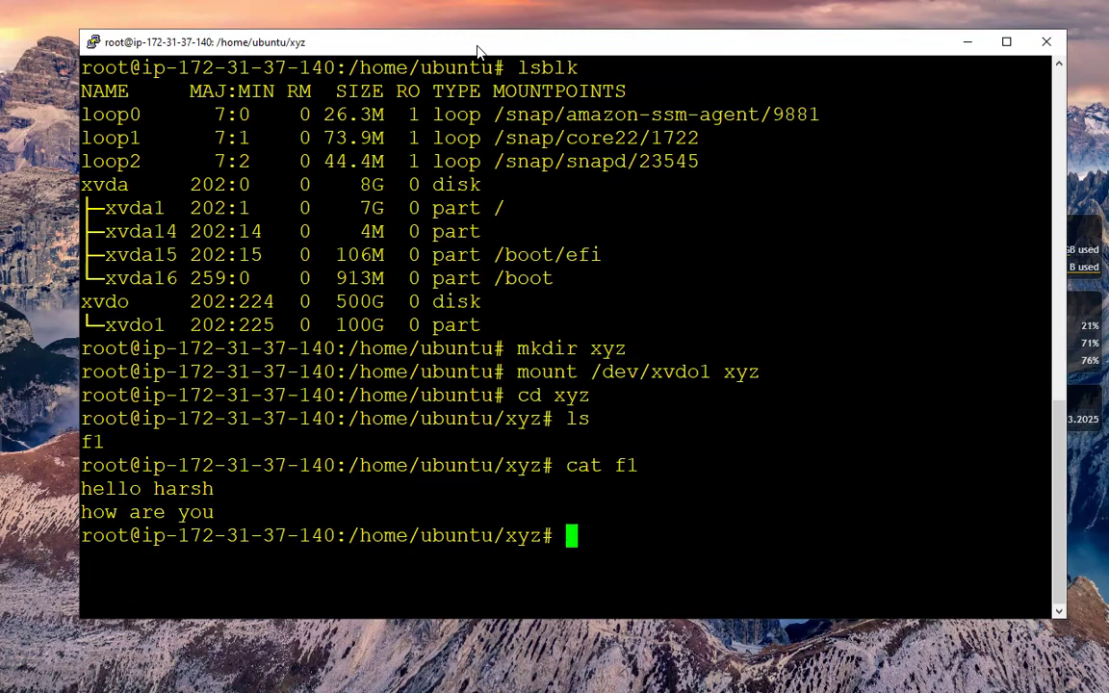
click(967, 43)
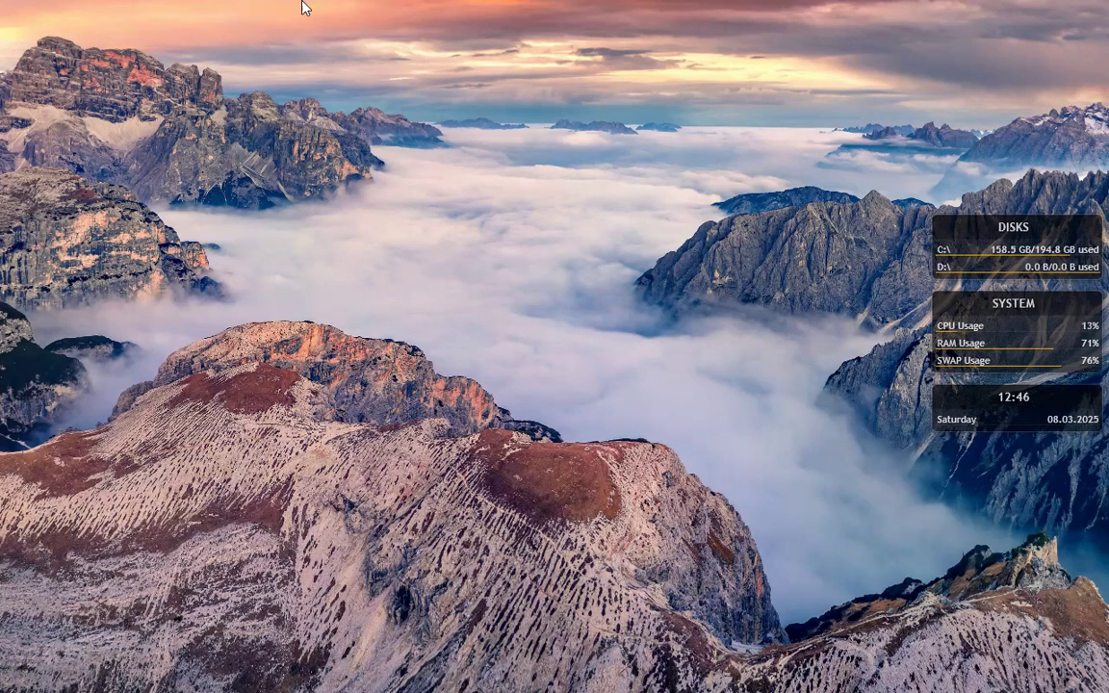
Create a snapshot of the 500 GiB vol1 volume from its Actions menu
click(3, 150)
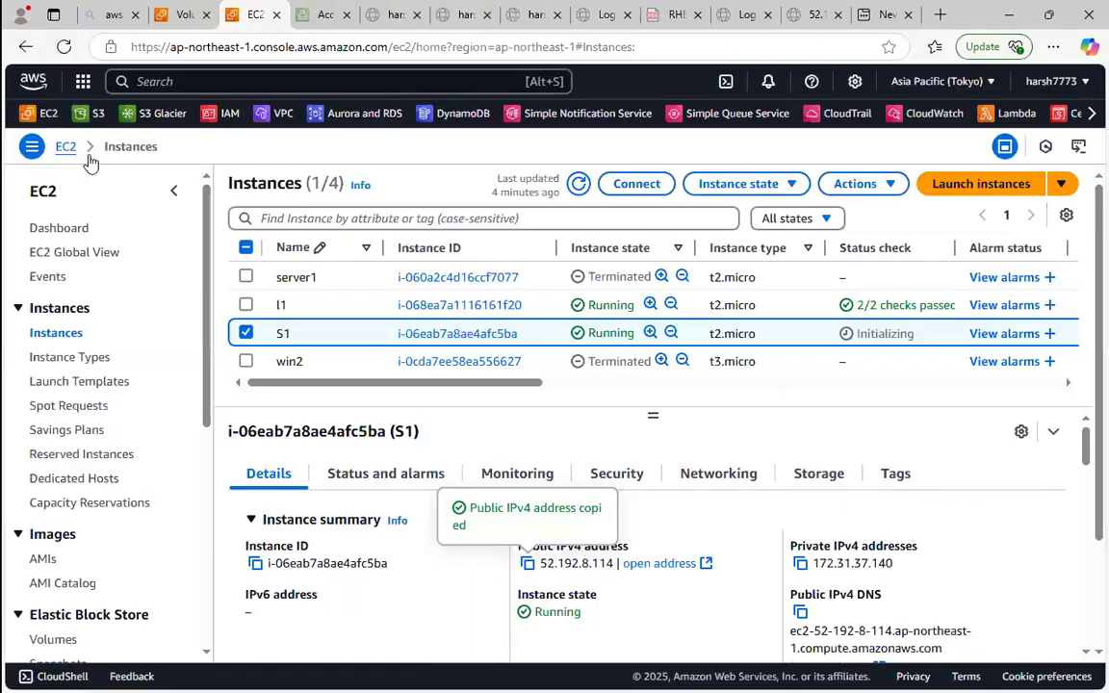
click(200, 6)
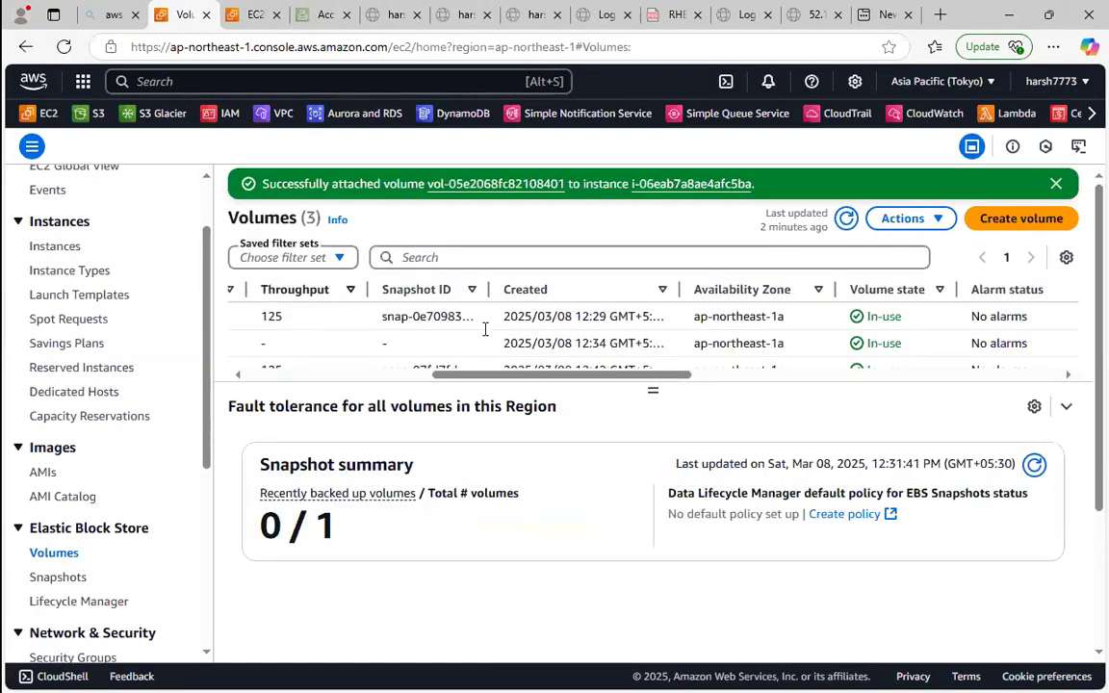
click(453, 343)
click(905, 219)
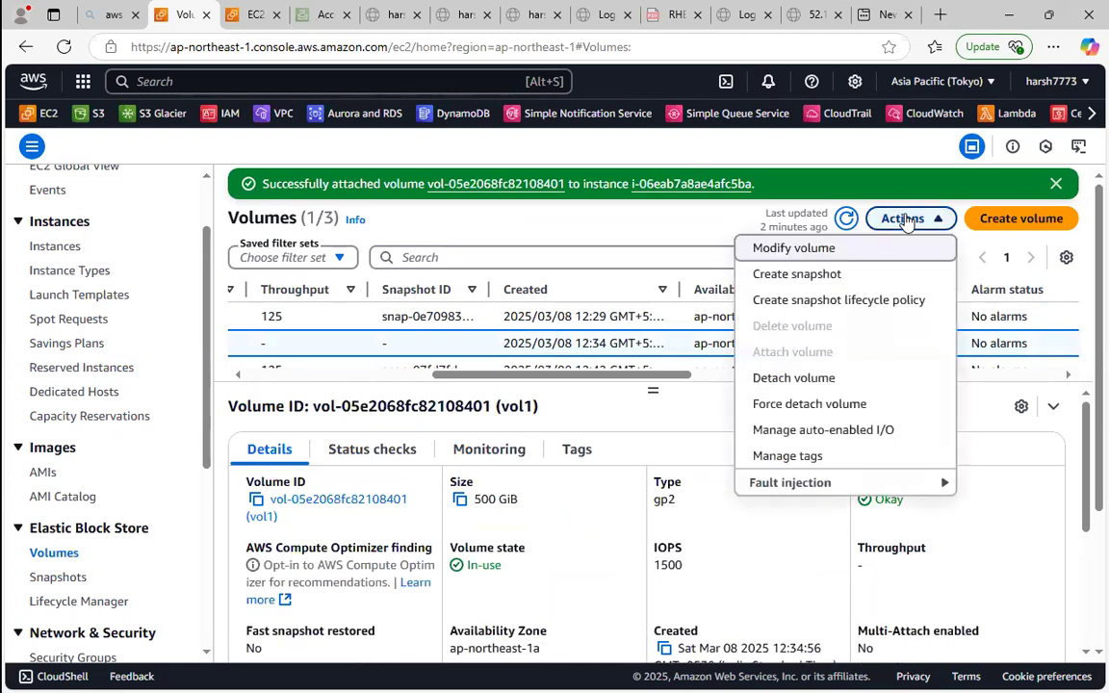
click(798, 275)
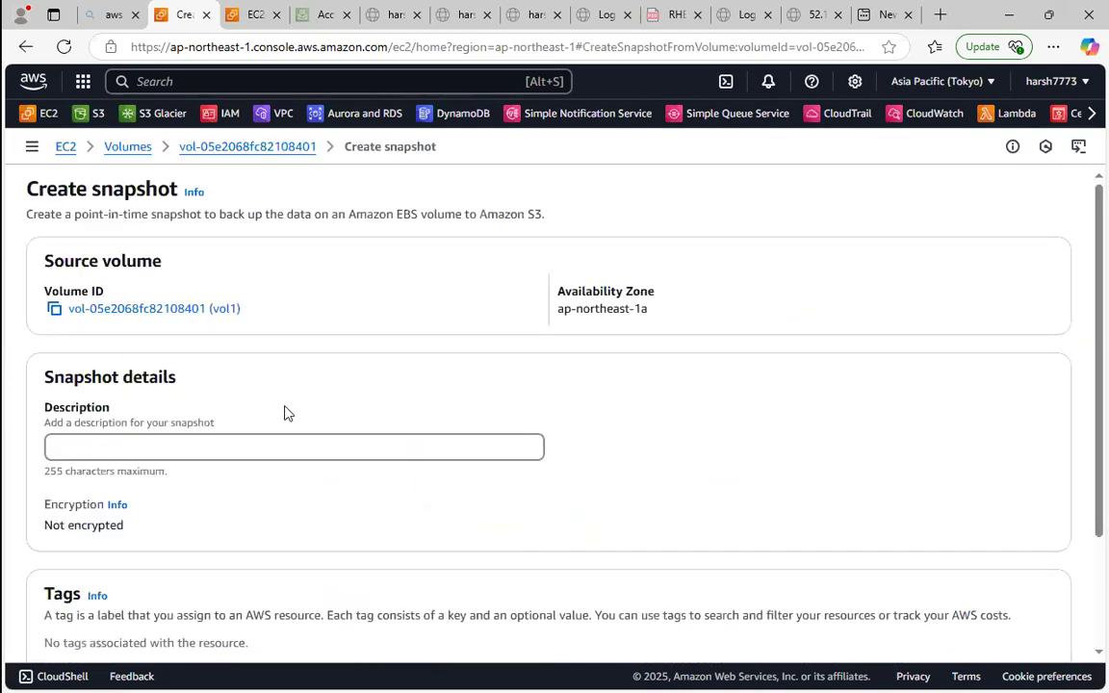
click(263, 441)
scroll(263, 440, down, 1)
scroll(262, 440, down, 3)
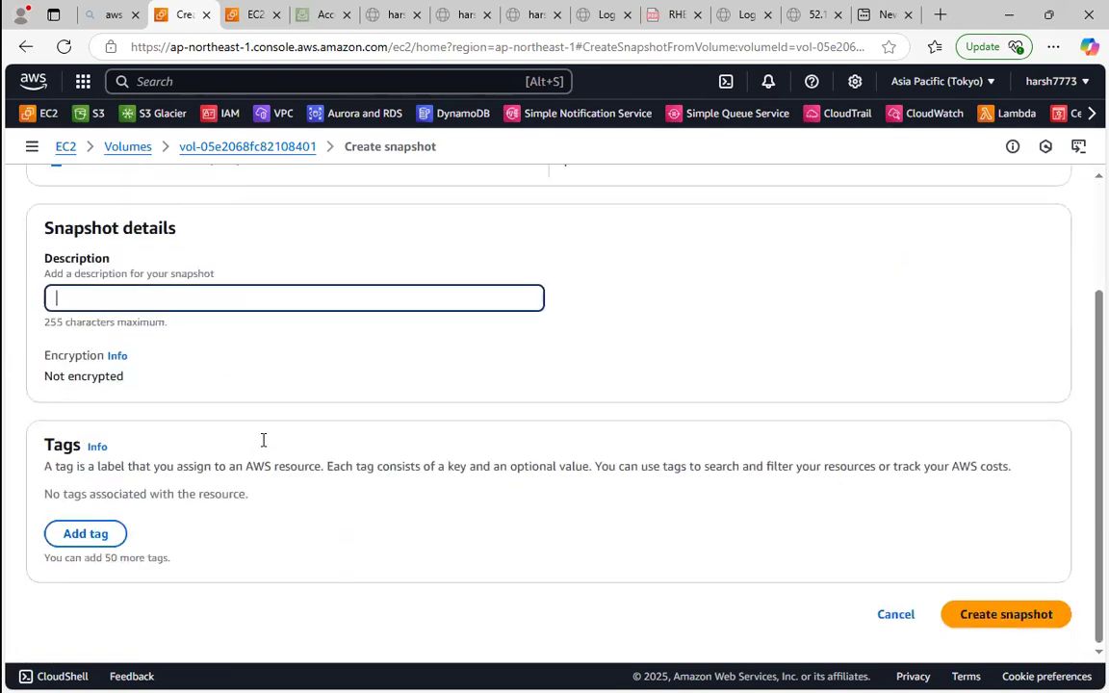
click(978, 617)
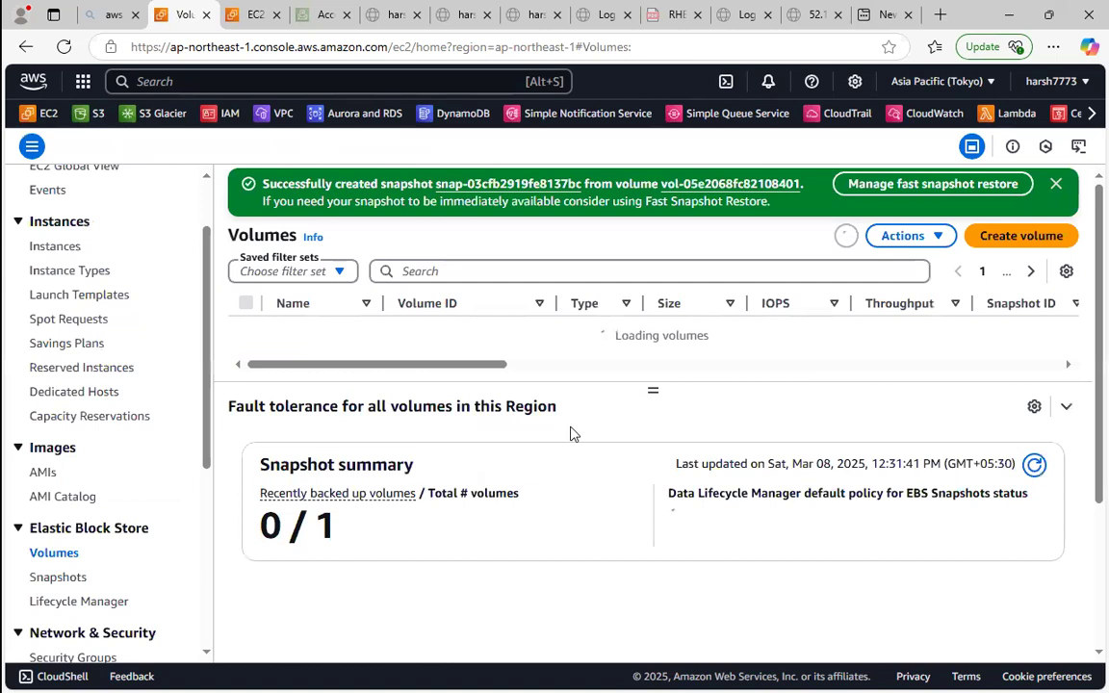
Open Snapshots and refresh to see the new snapshot pending
click(50, 585)
drag(471, 300, 634, 303)
click(730, 183)
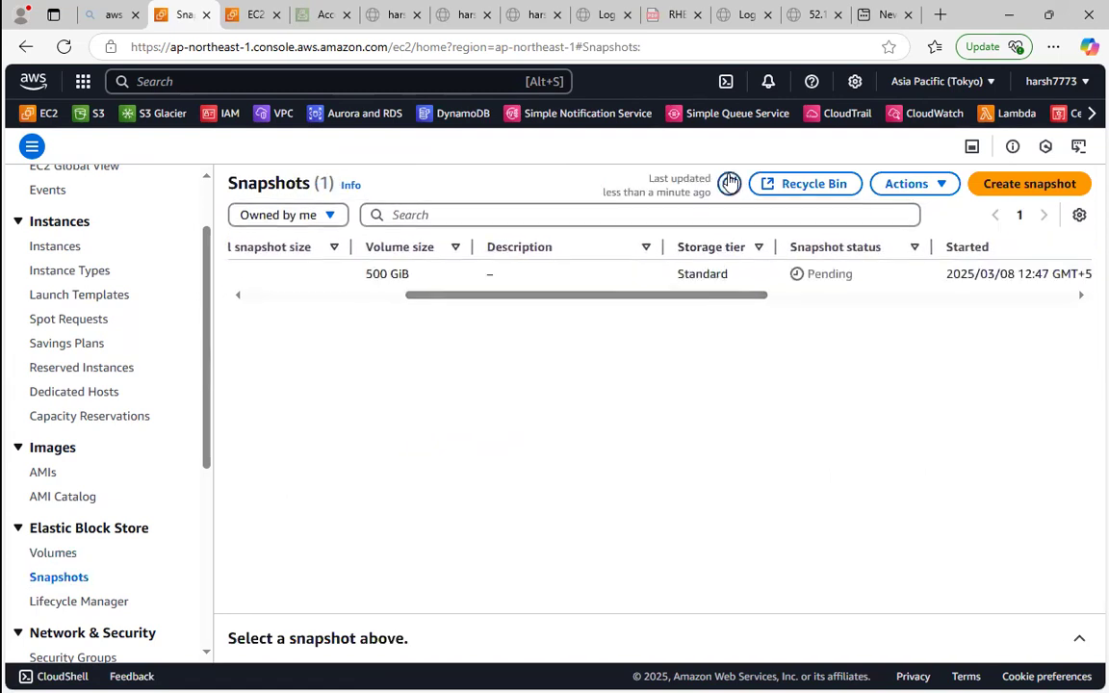
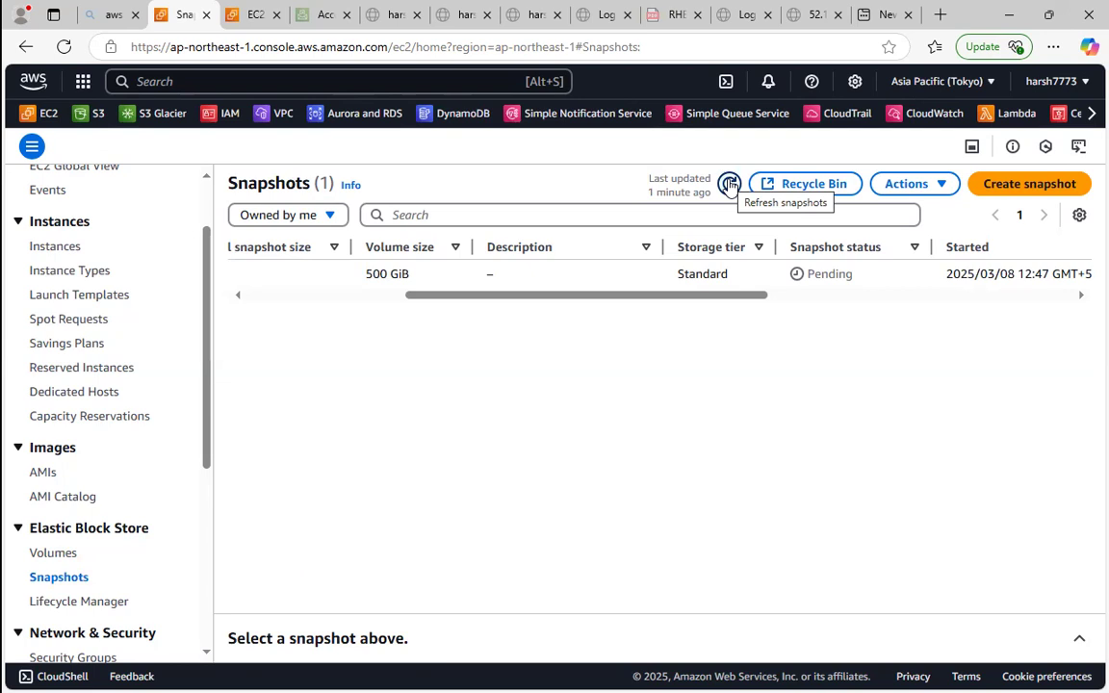
Refresh the snapshot list until the 500 GiB snapshot shows Completed at 67.5 MiB
click(730, 185)
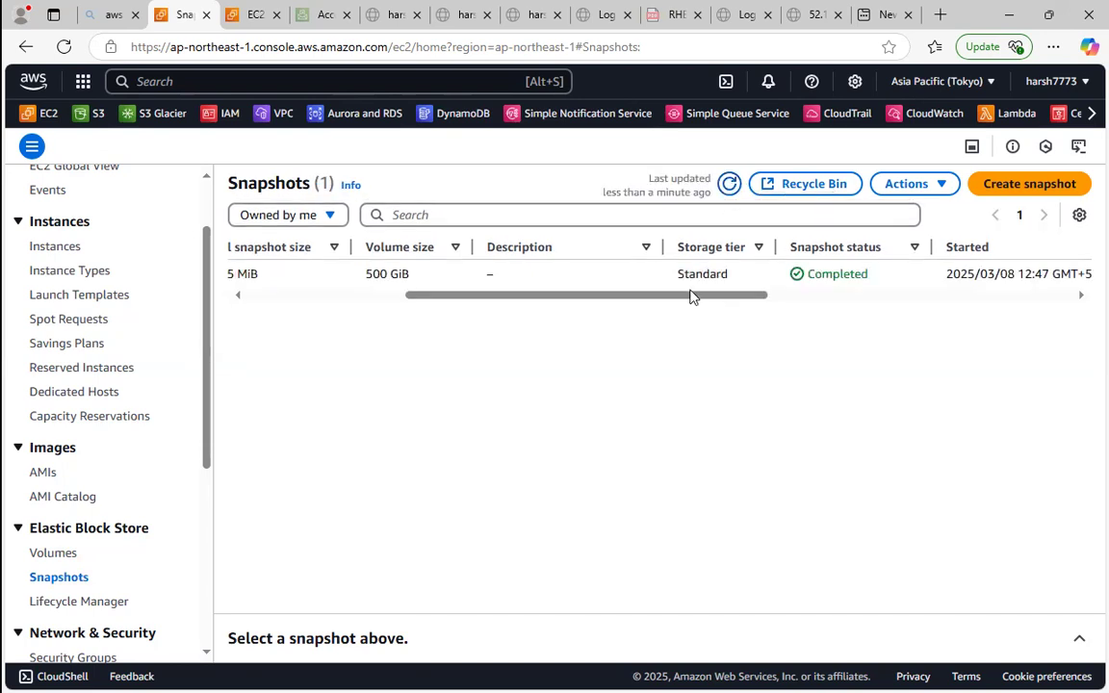
drag(689, 300, 645, 295)
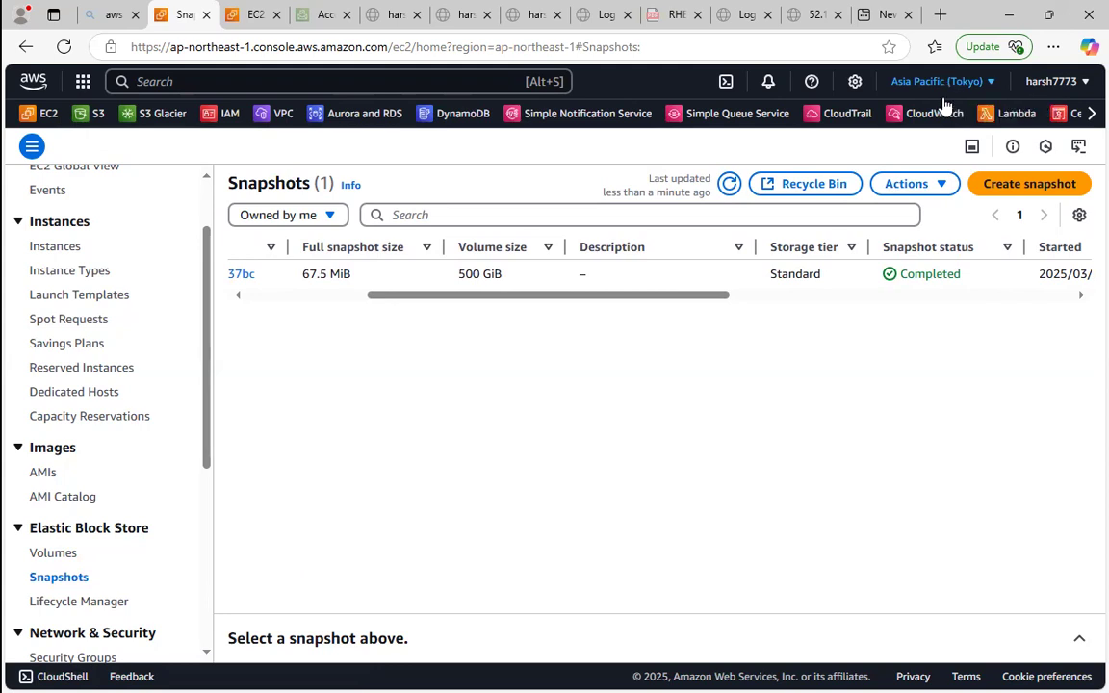
Select the completed snapshot and start a Copy snapshot from its Actions menu
click(696, 278)
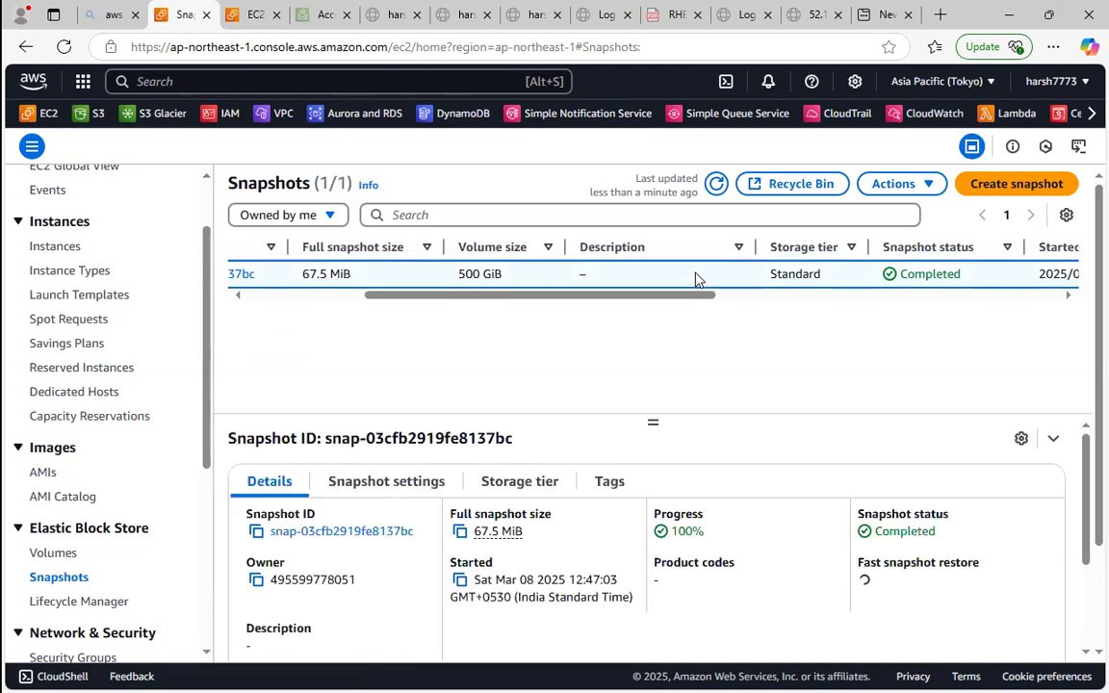
click(918, 189)
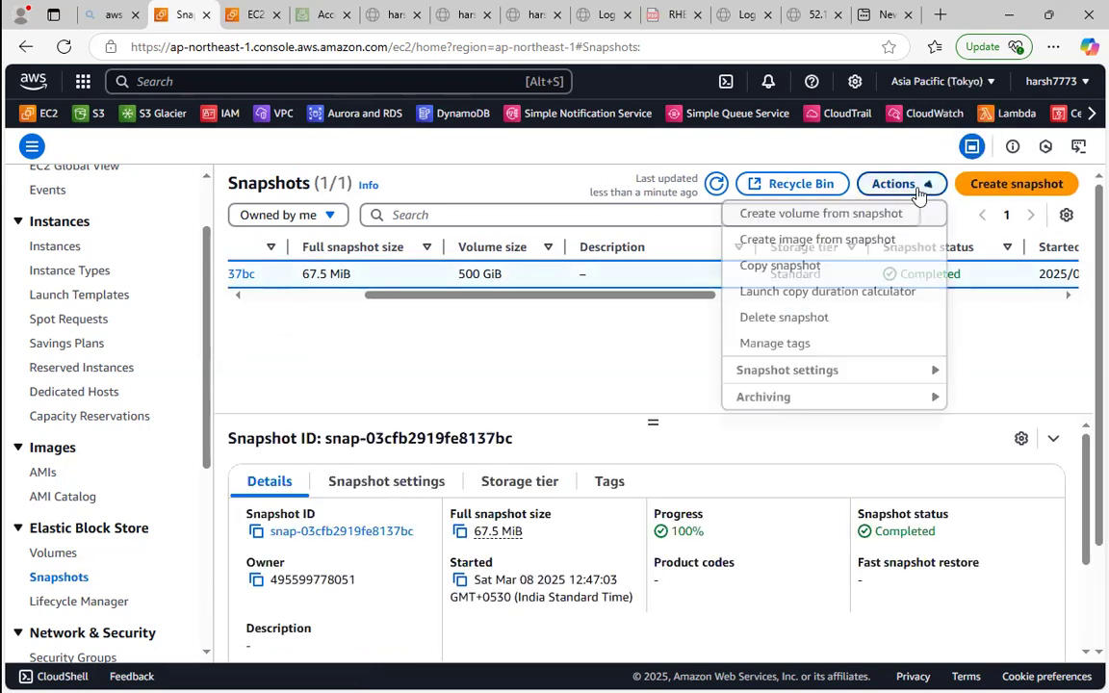
click(814, 275)
scroll(269, 418, down, 2)
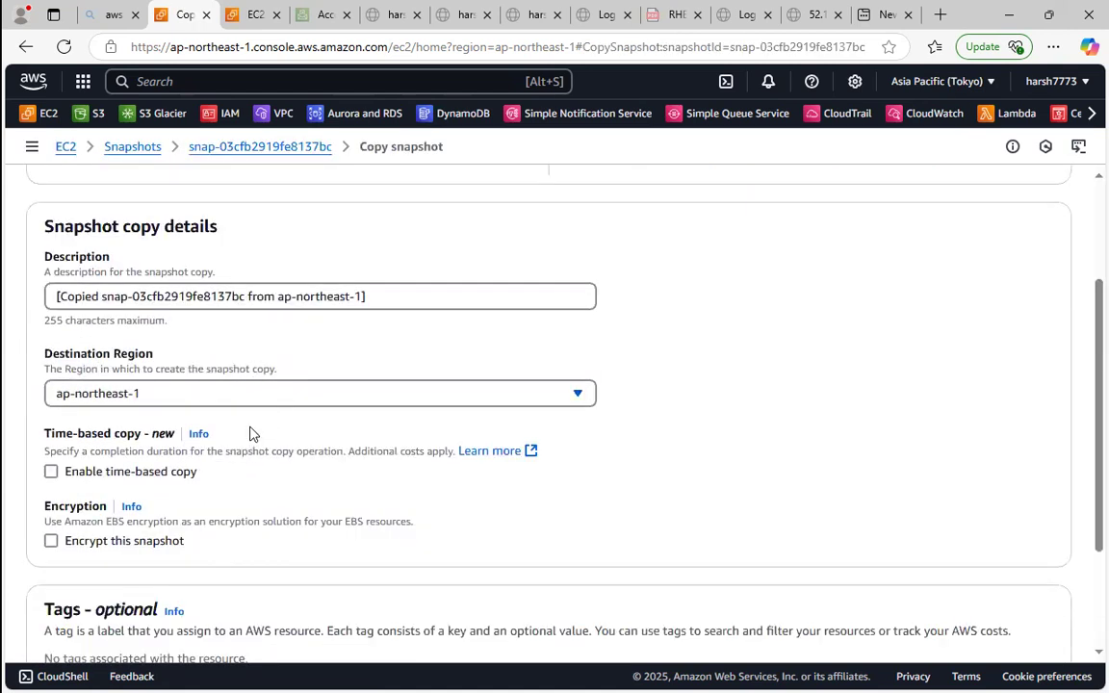
Set the copy's destination region to ca-central-1 and create the snapshot copy
click(247, 394)
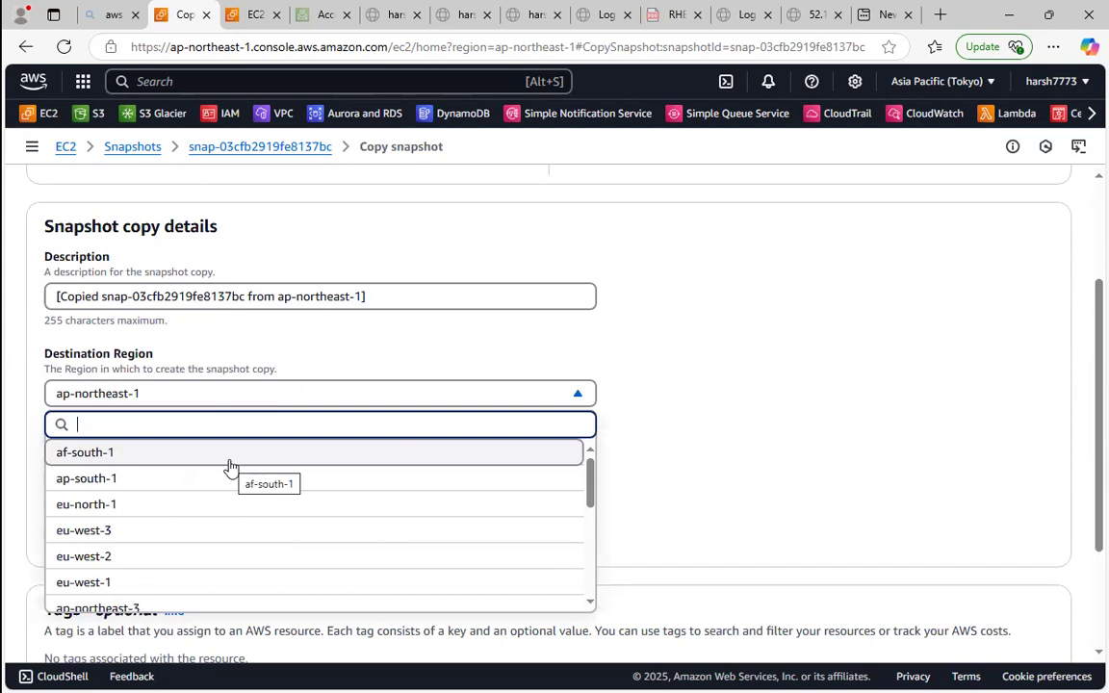
scroll(231, 468, down, 2)
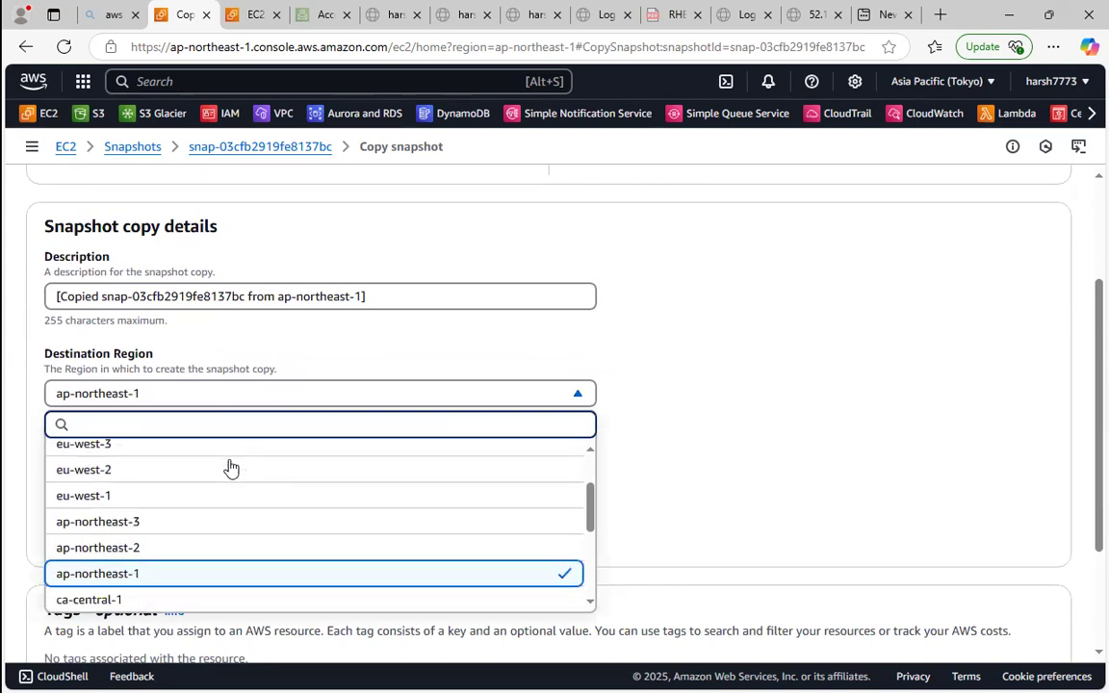
scroll(231, 468, down, 3)
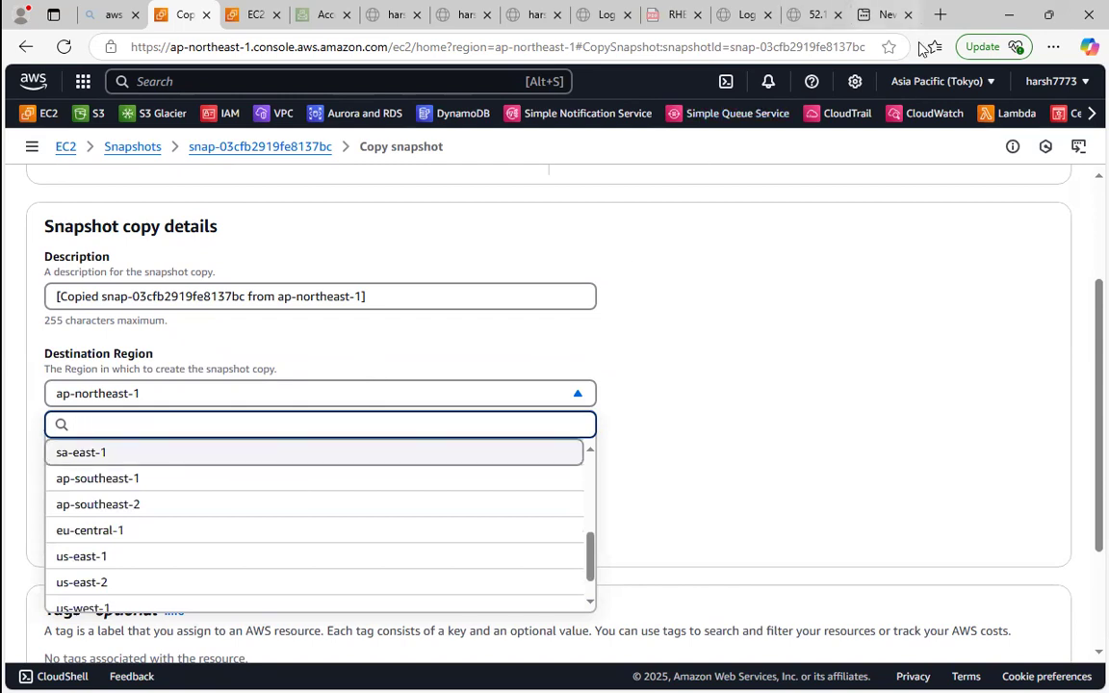
click(924, 81)
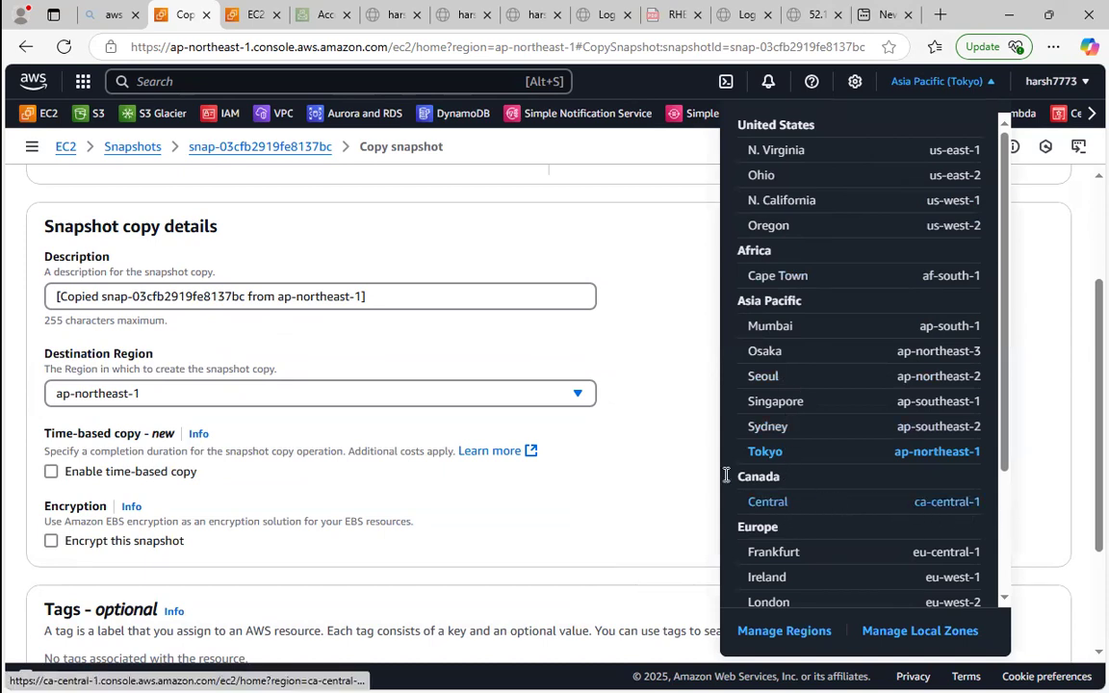
click(488, 403)
scroll(382, 516, down, 3)
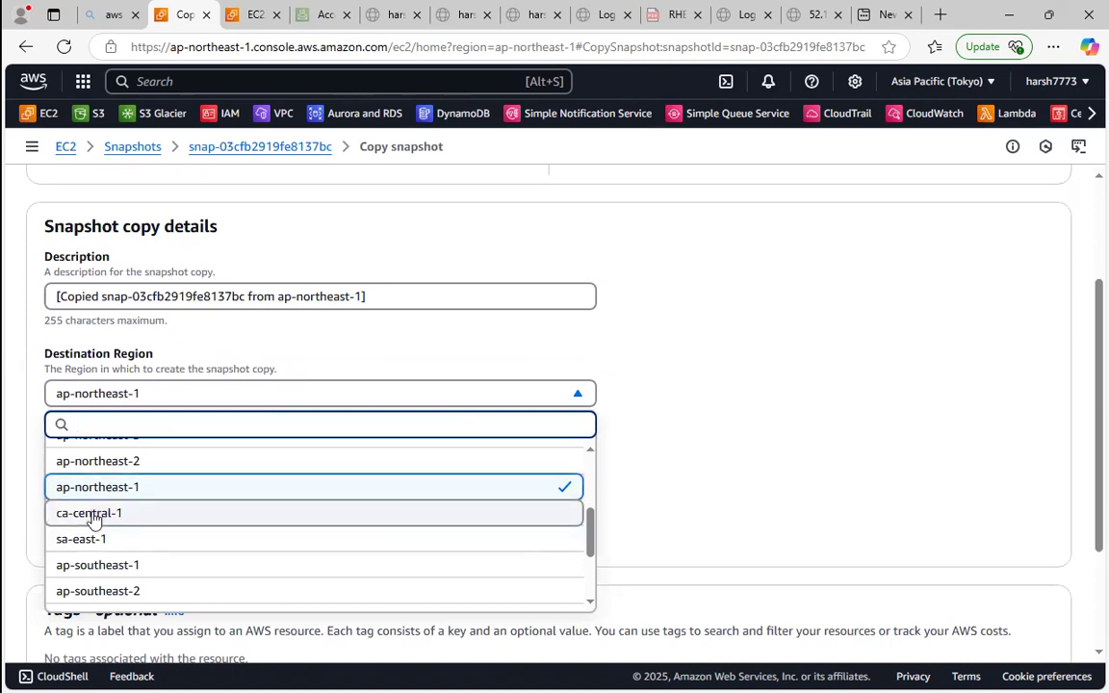
click(92, 521)
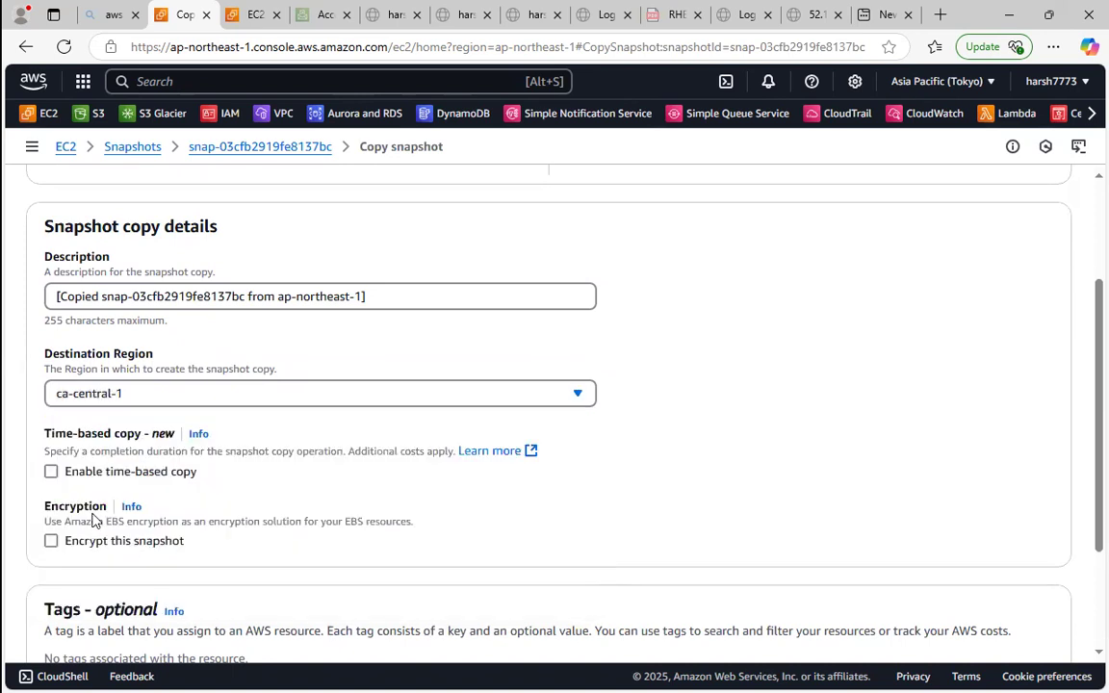
scroll(829, 451, down, 2)
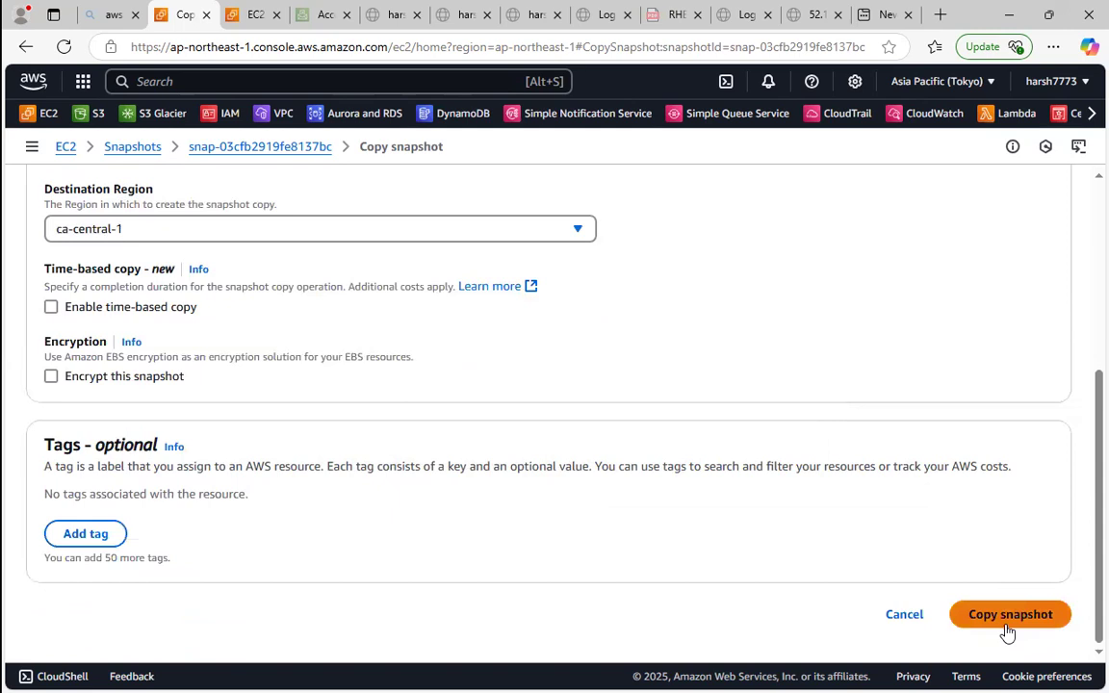
click(1006, 618)
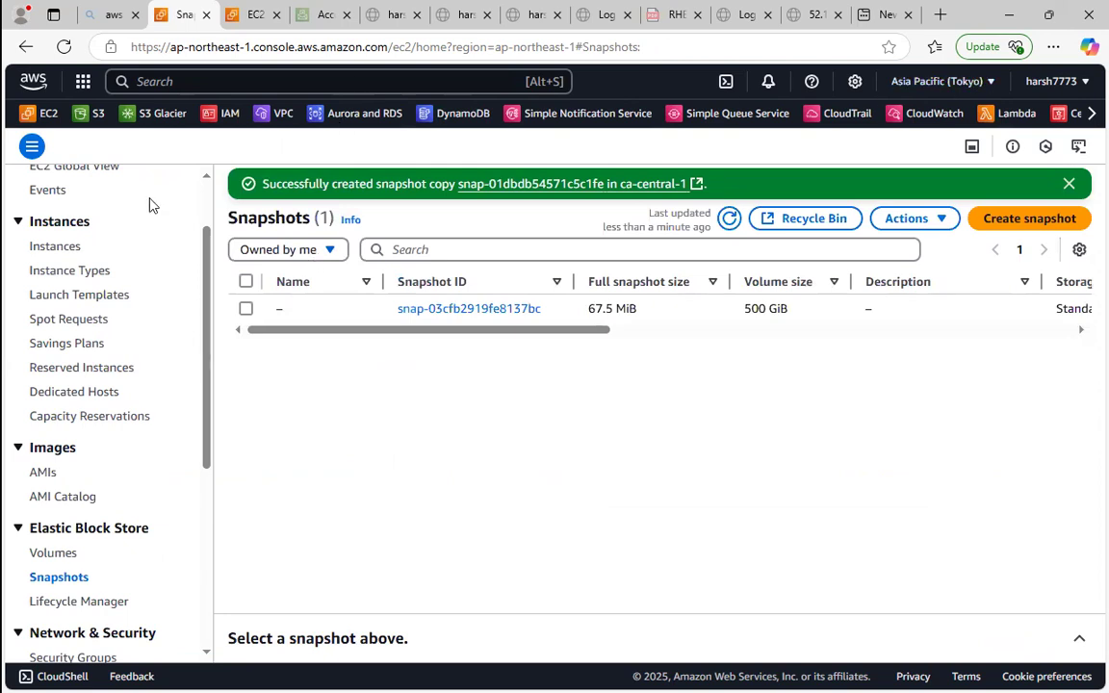
Open Snapshots in a new tab and switch that tab to Canada (Central)
right_click(50, 577)
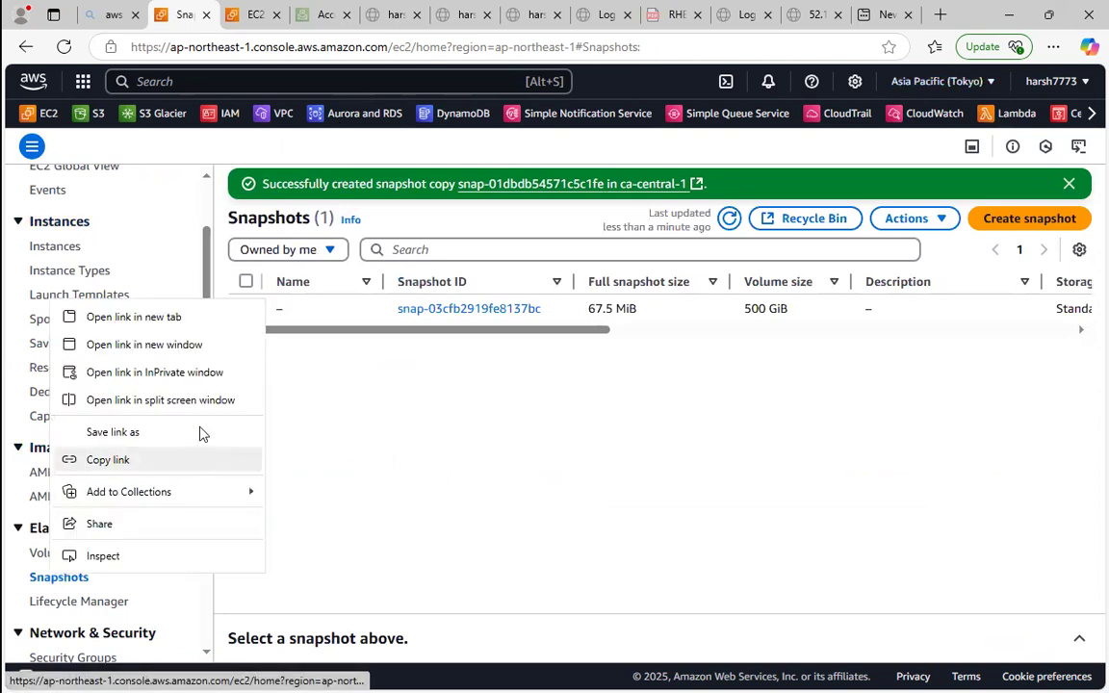
click(198, 317)
click(301, 15)
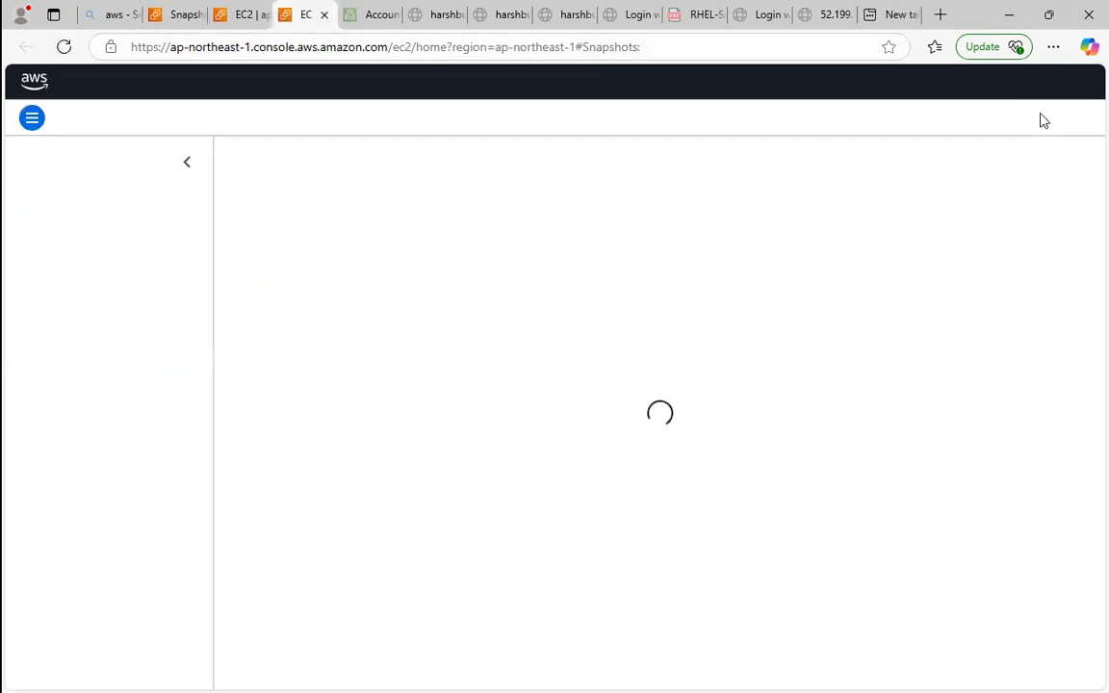
click(973, 82)
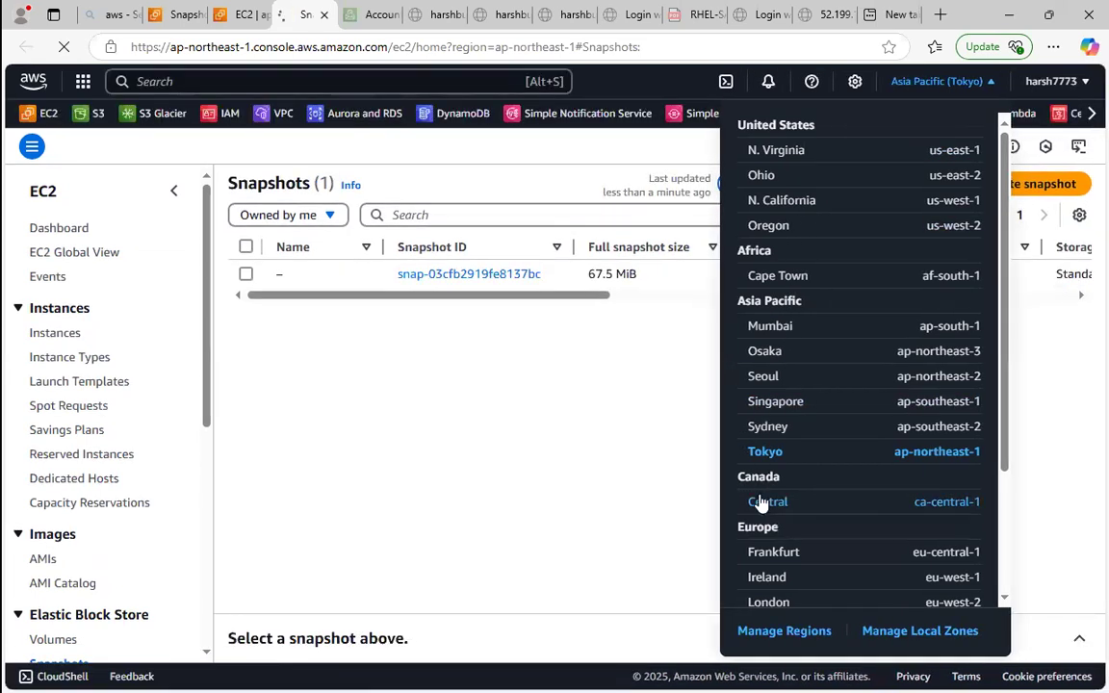
click(761, 501)
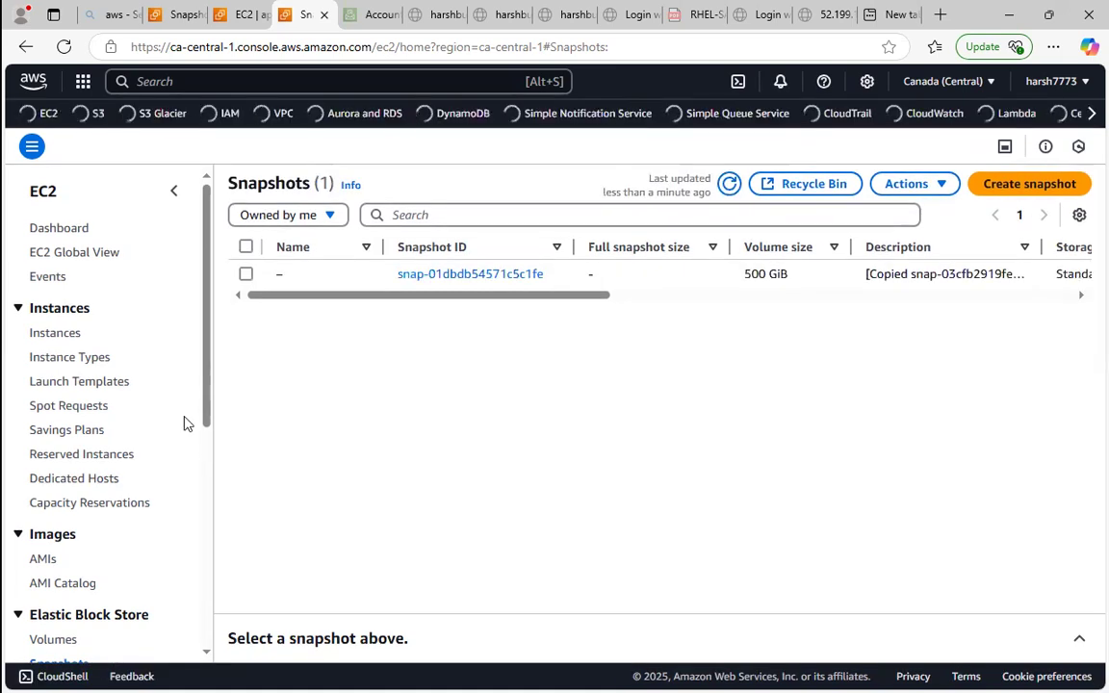
Check the copied 500 GiB snapshot in Canada (Central), then go back to the Tokyo tab
scroll(500, 307, right, 1)
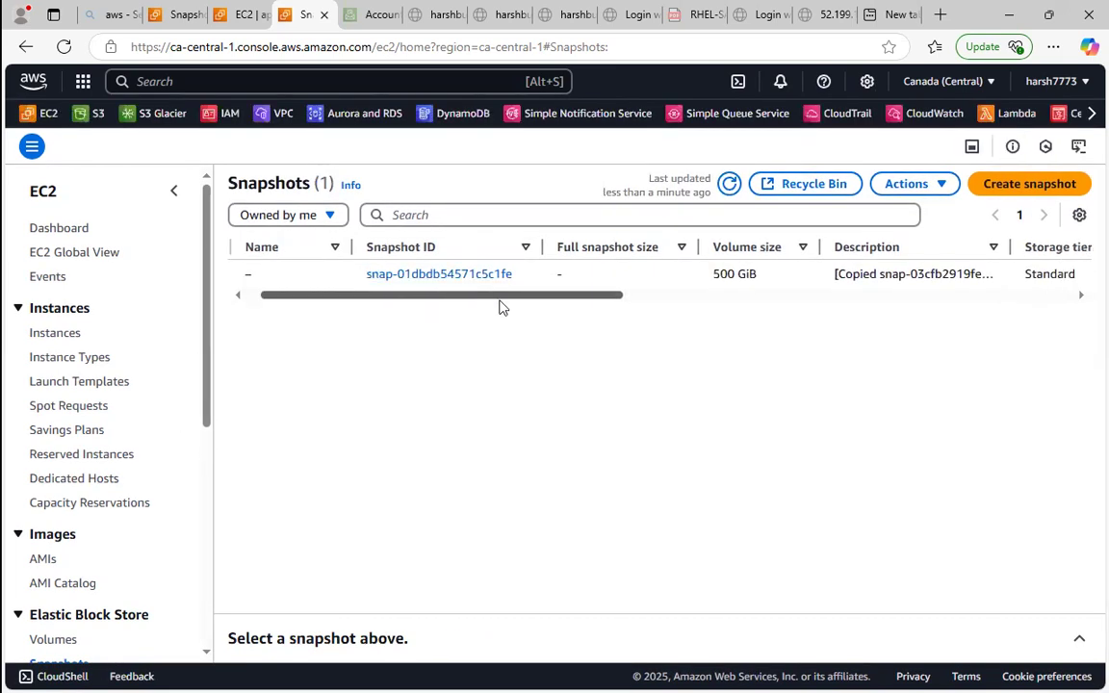
scroll(501, 306, right, 5)
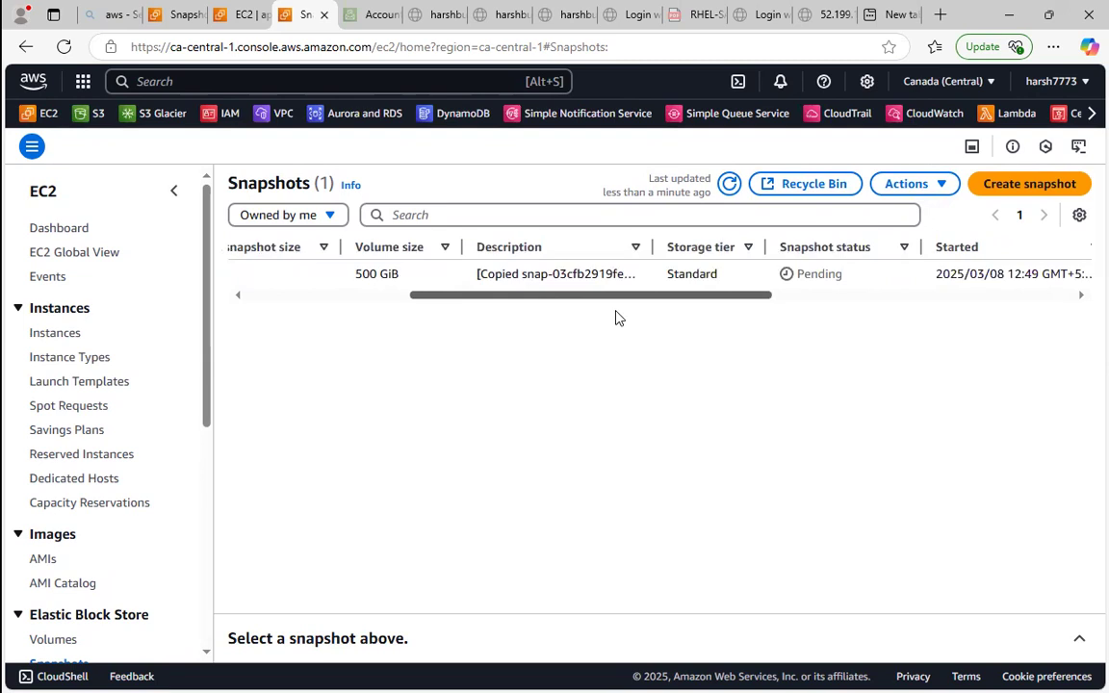
scroll(617, 317, left, 5)
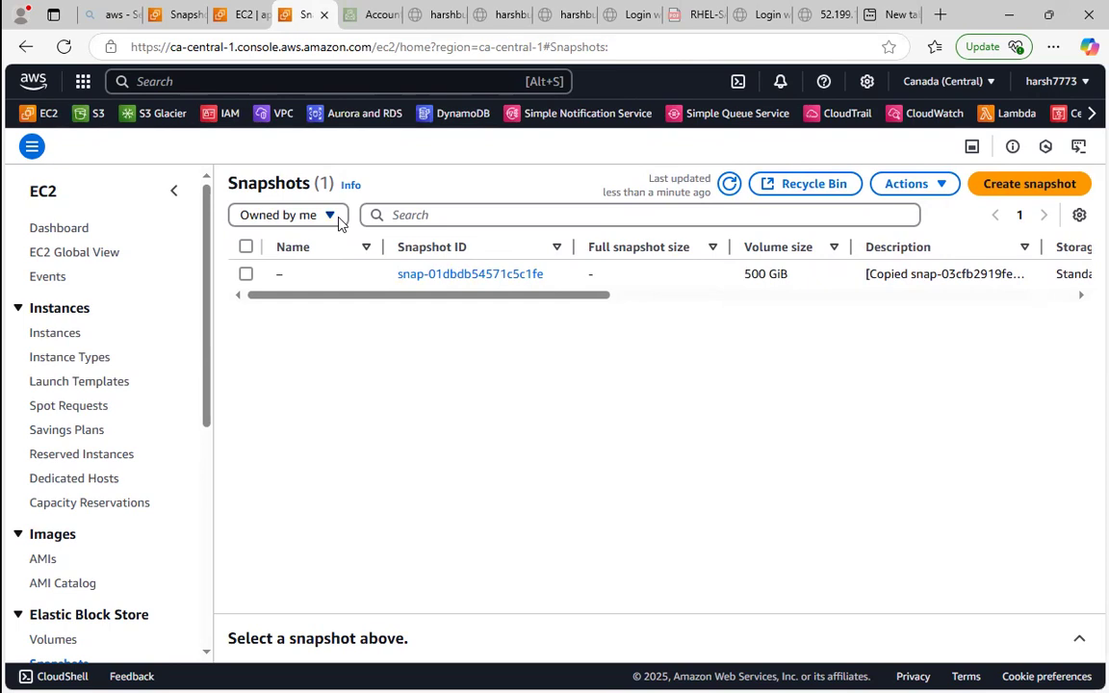
click(289, 216)
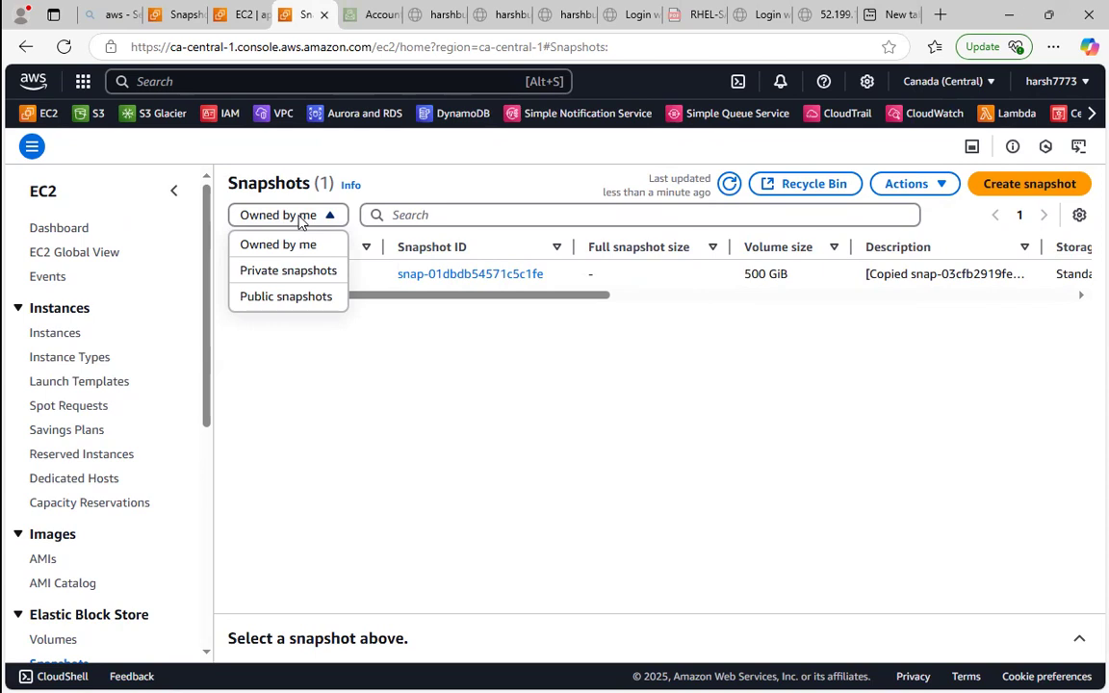
click(176, 15)
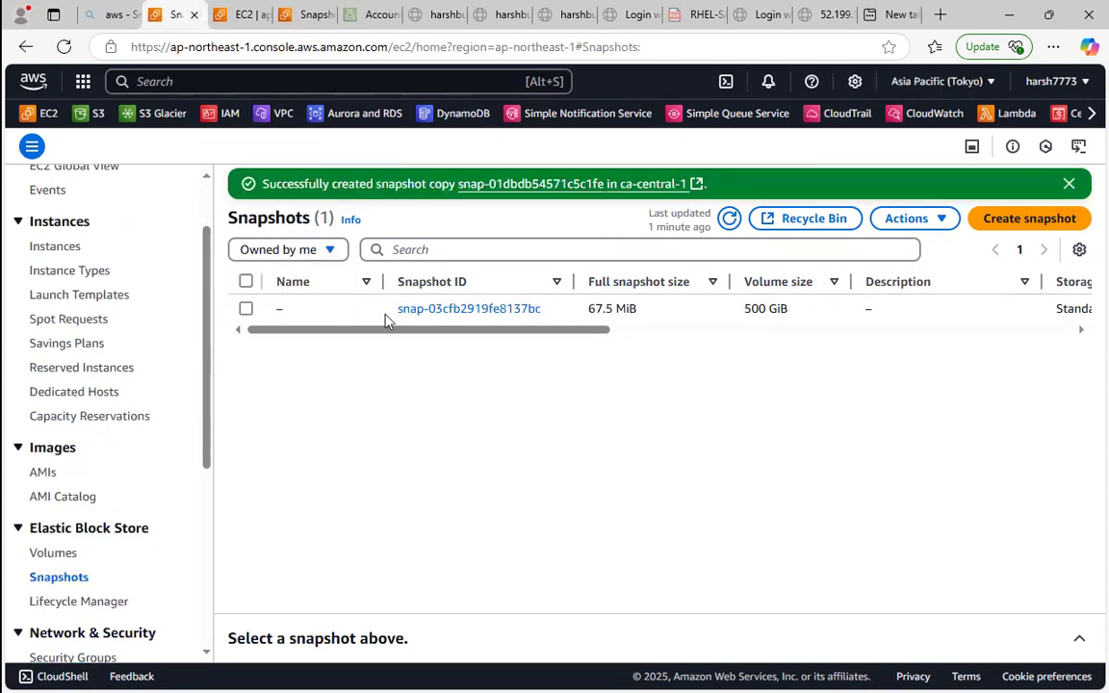
In a new private window, search Bing for 'aws' and reach the AWS sign-in page
key(ctrl+shift+n)
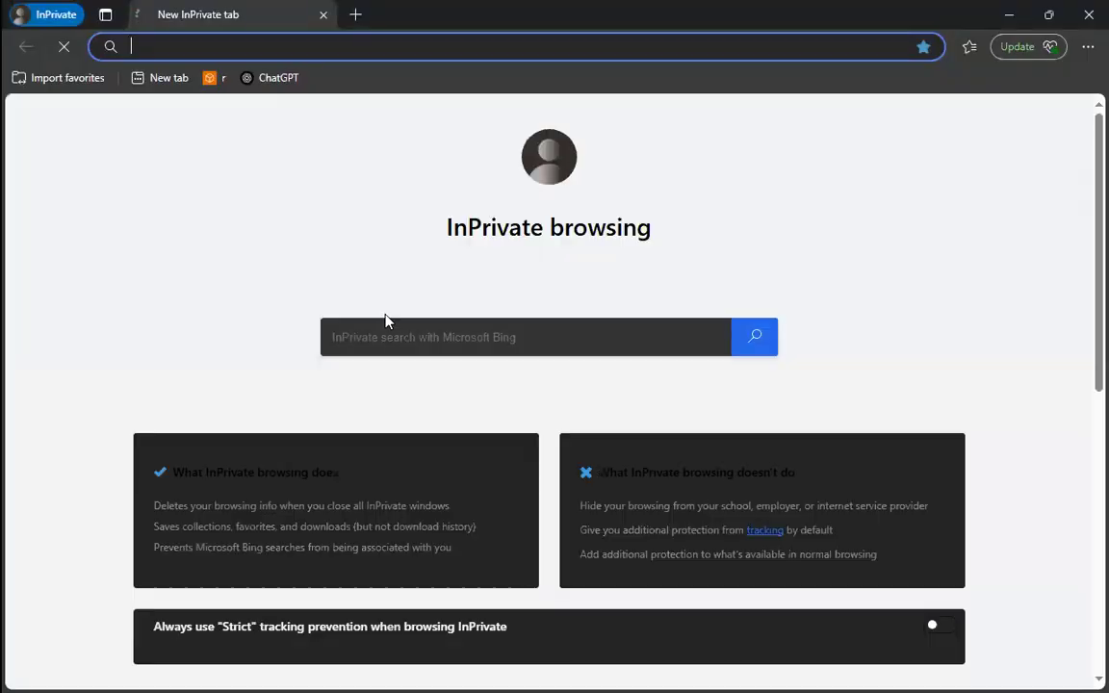
text(awsd)
key(BackSpace)
key(Return)
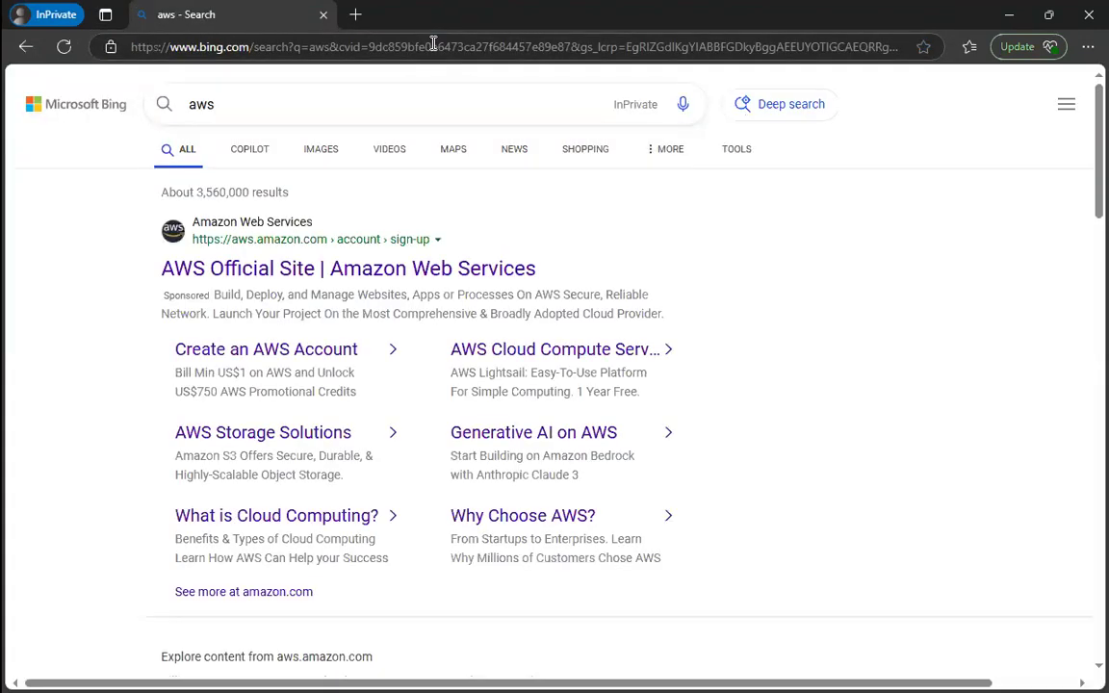
click(367, 271)
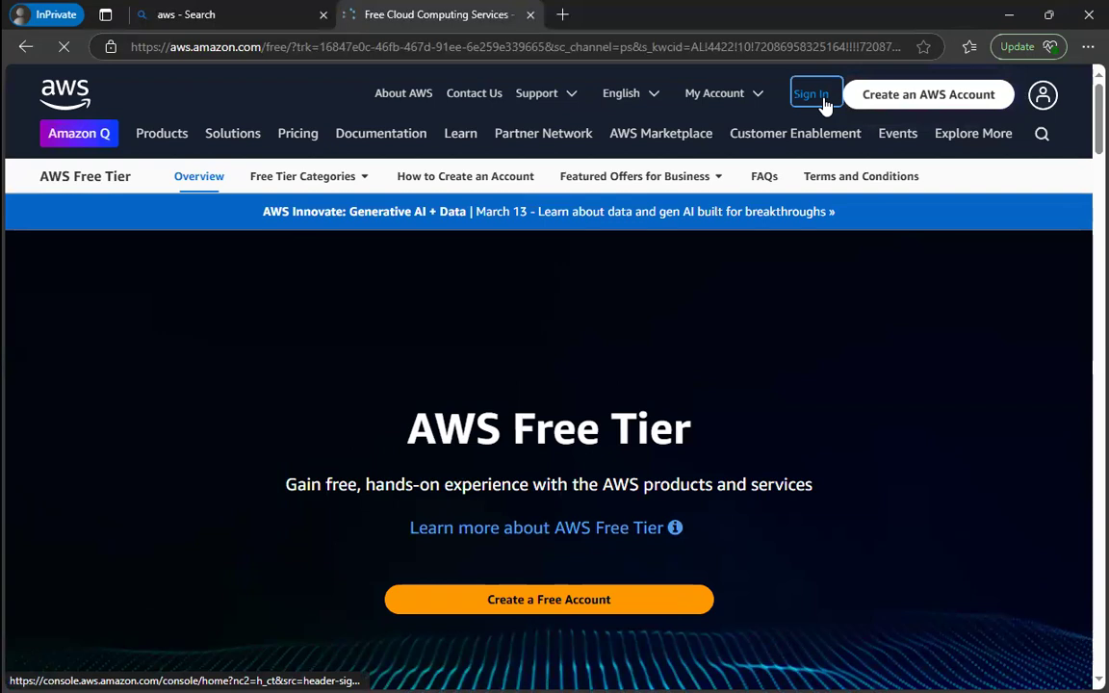
click(816, 96)
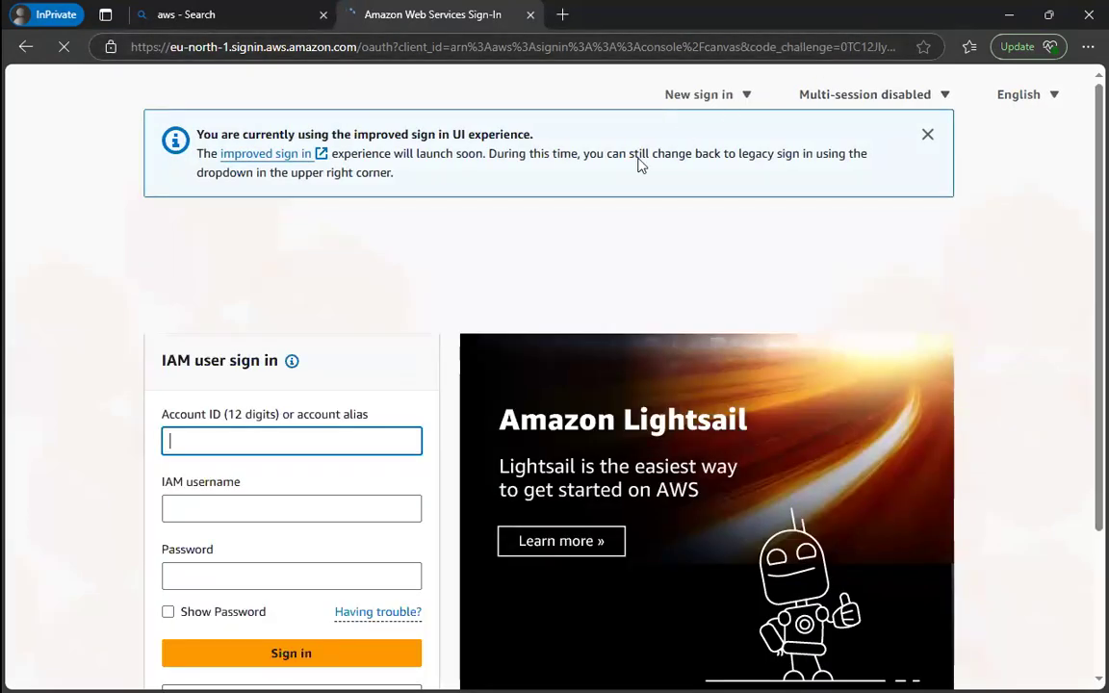
Choose root-user sign-in and enter the second account's root e-mail address
scroll(367, 391, down, 2)
click(247, 504)
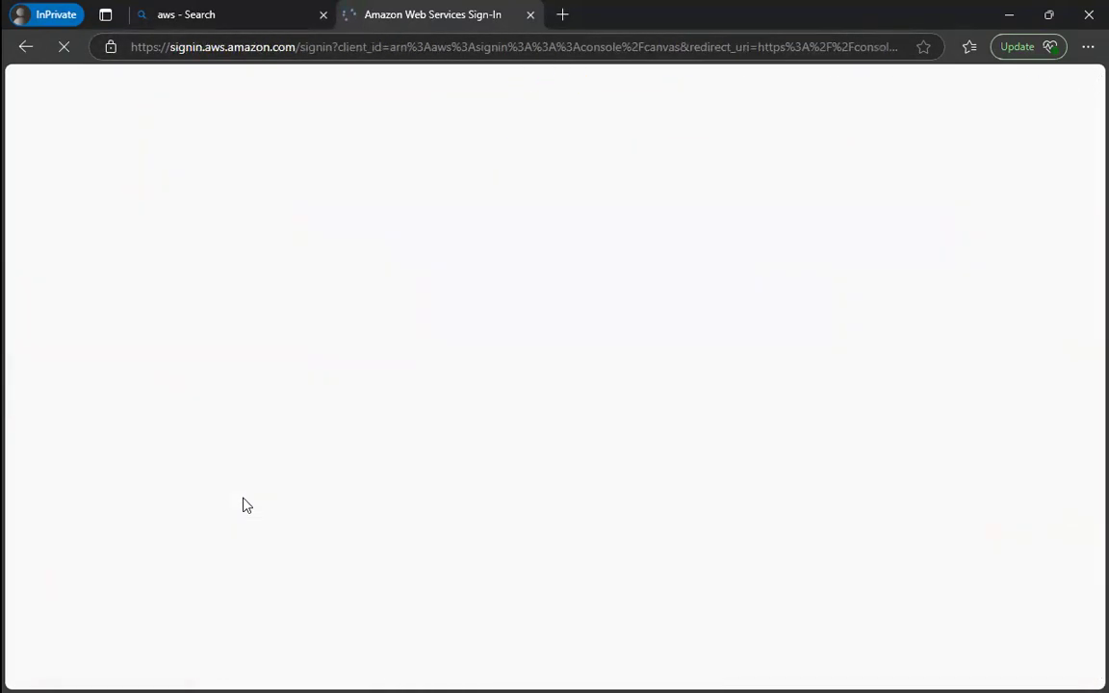
click(247, 508)
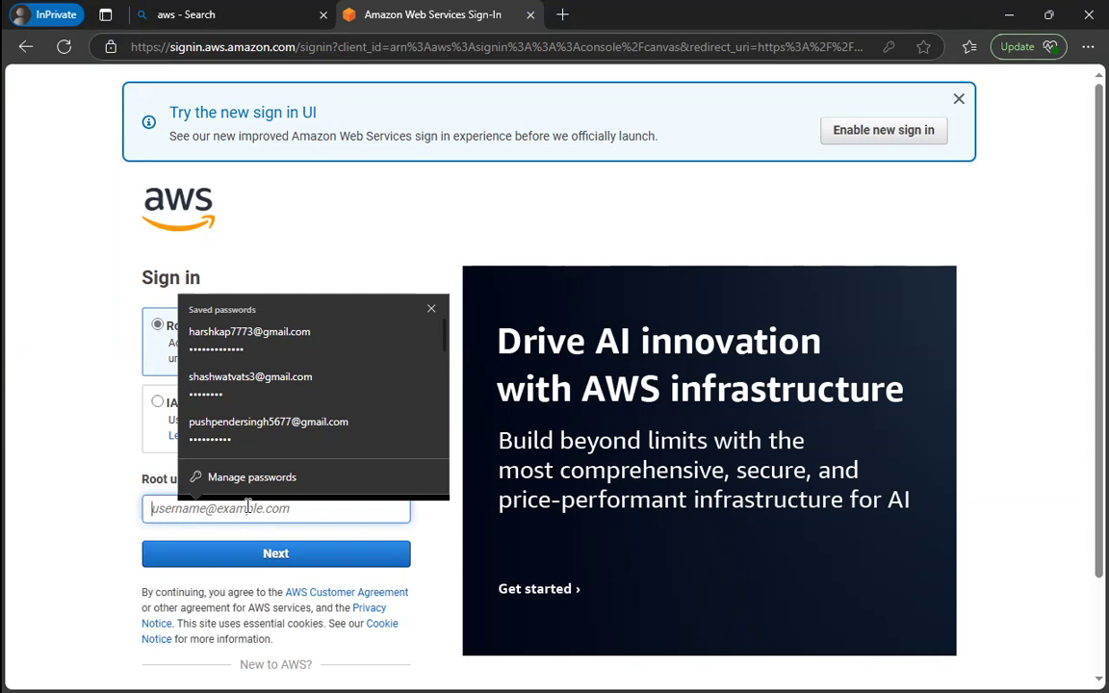
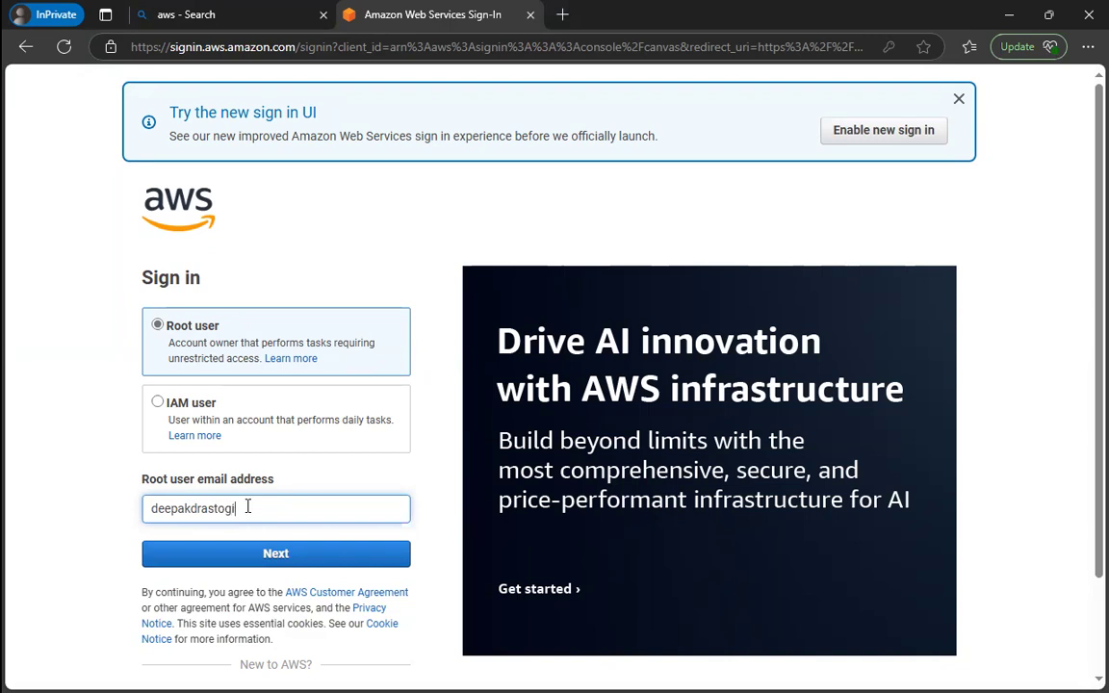
click(281, 558)
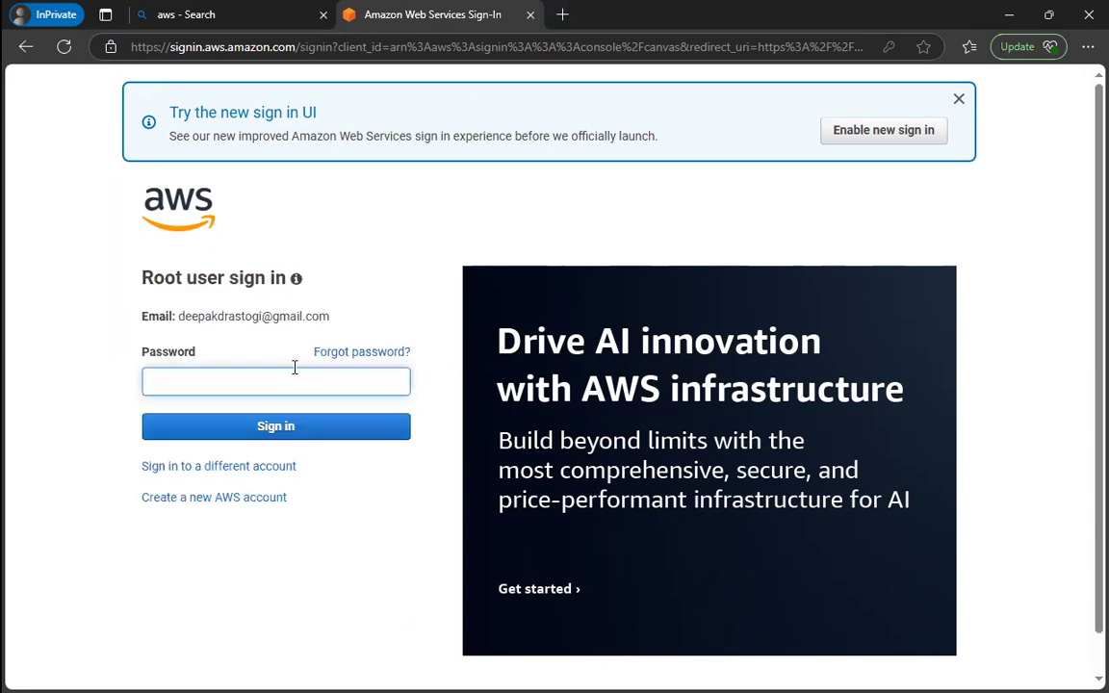
Enter the root password and the MFA verification code to reach Console Home
click(295, 382)
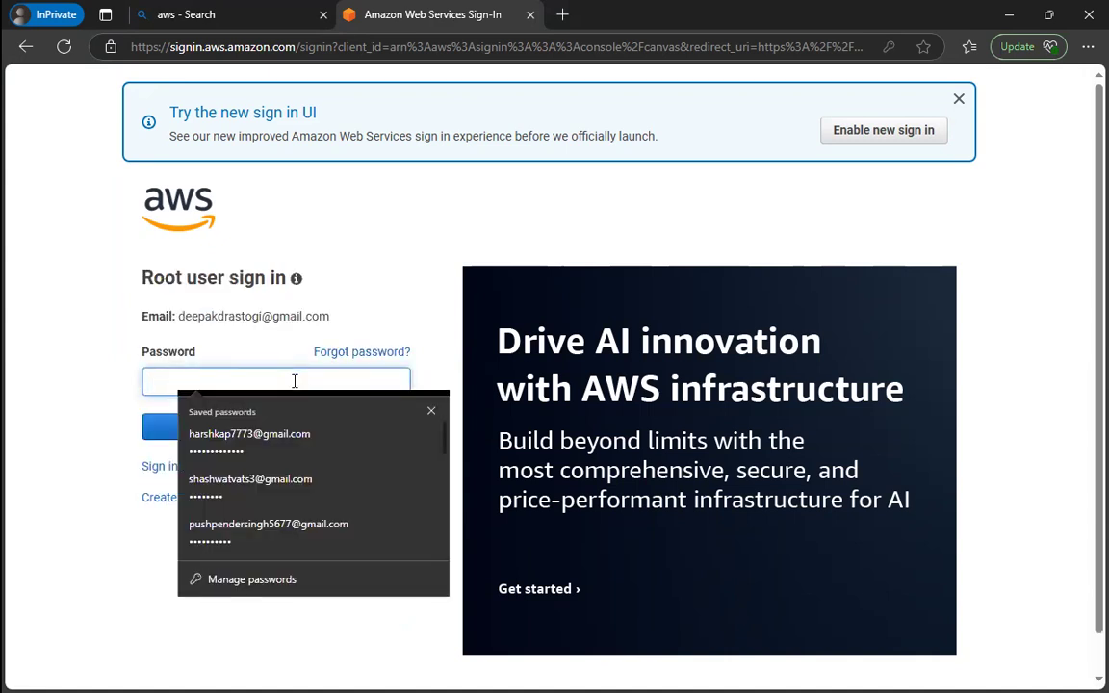
text(•)
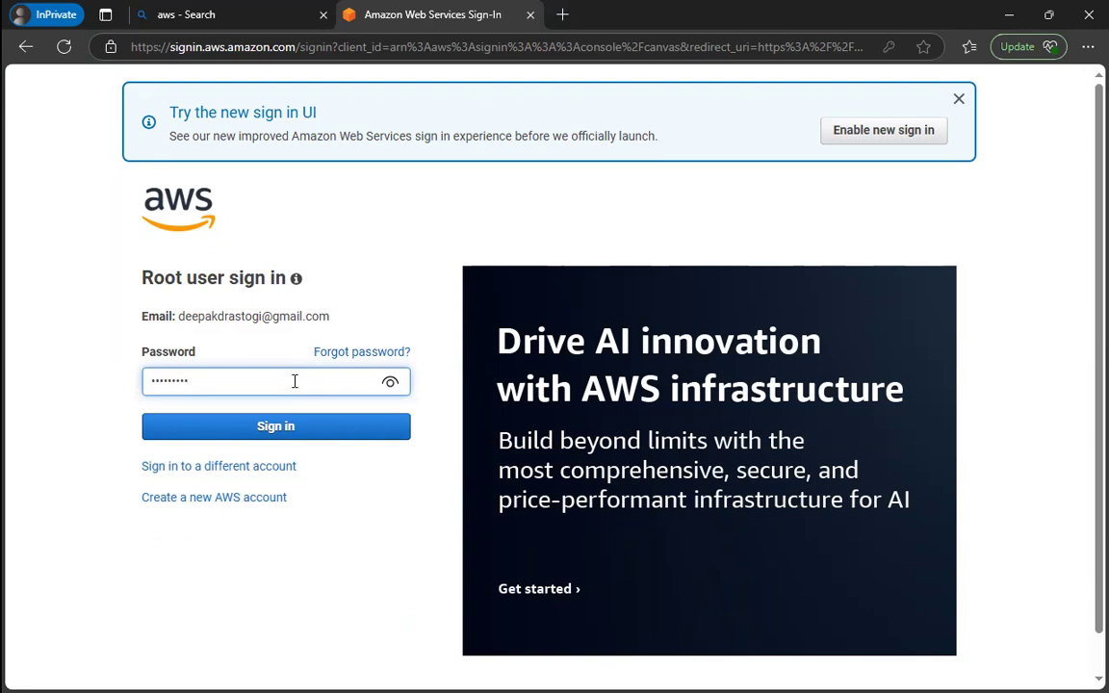
click(321, 425)
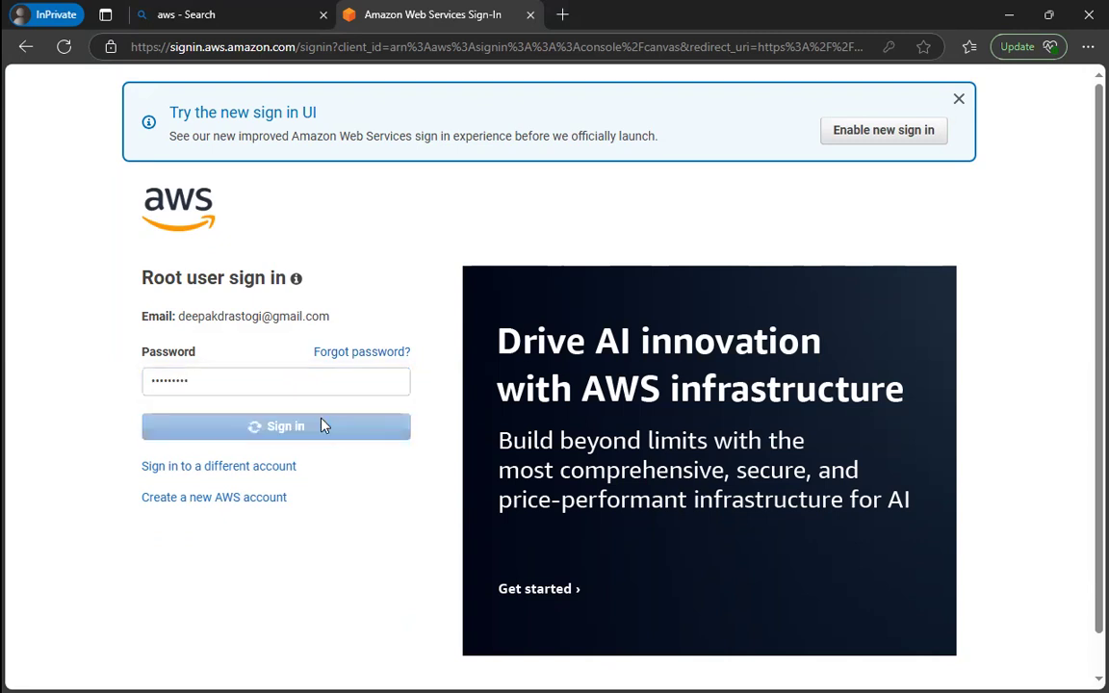
click(286, 483)
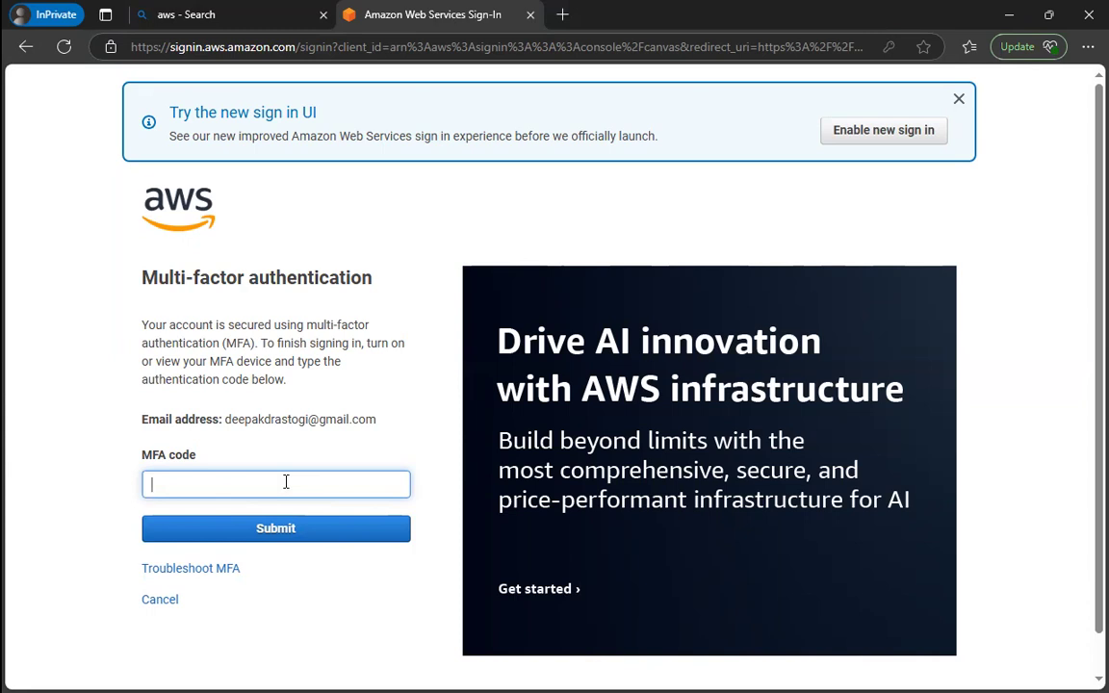
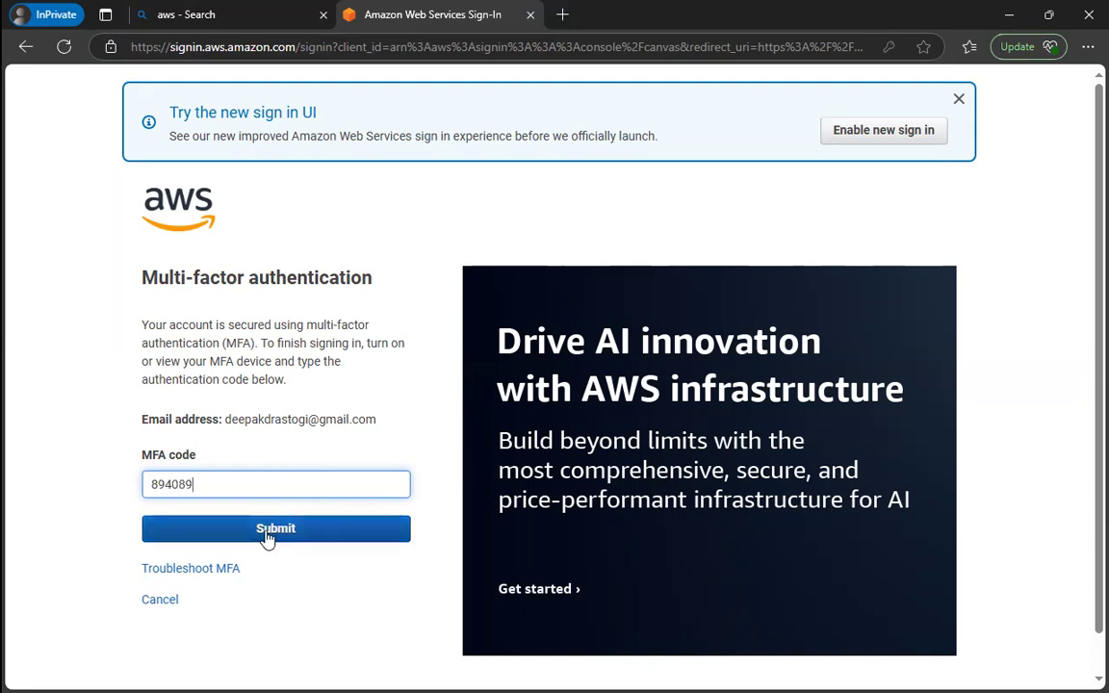
click(262, 533)
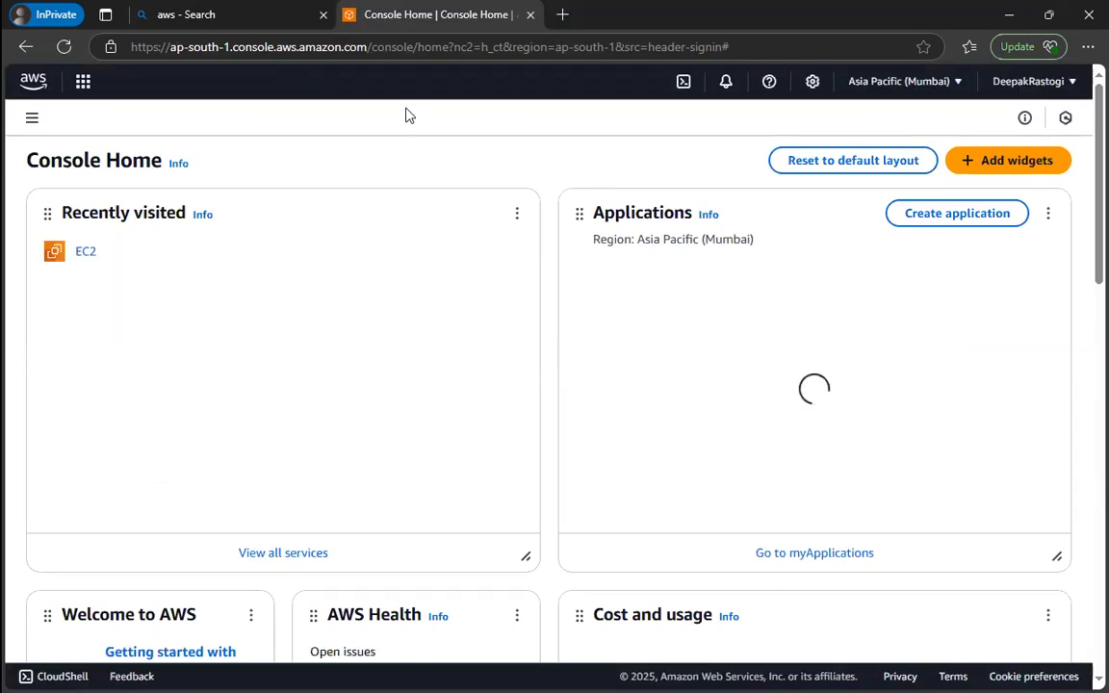
Open EC2 from the Recently visited services on Console Home
click(266, 82)
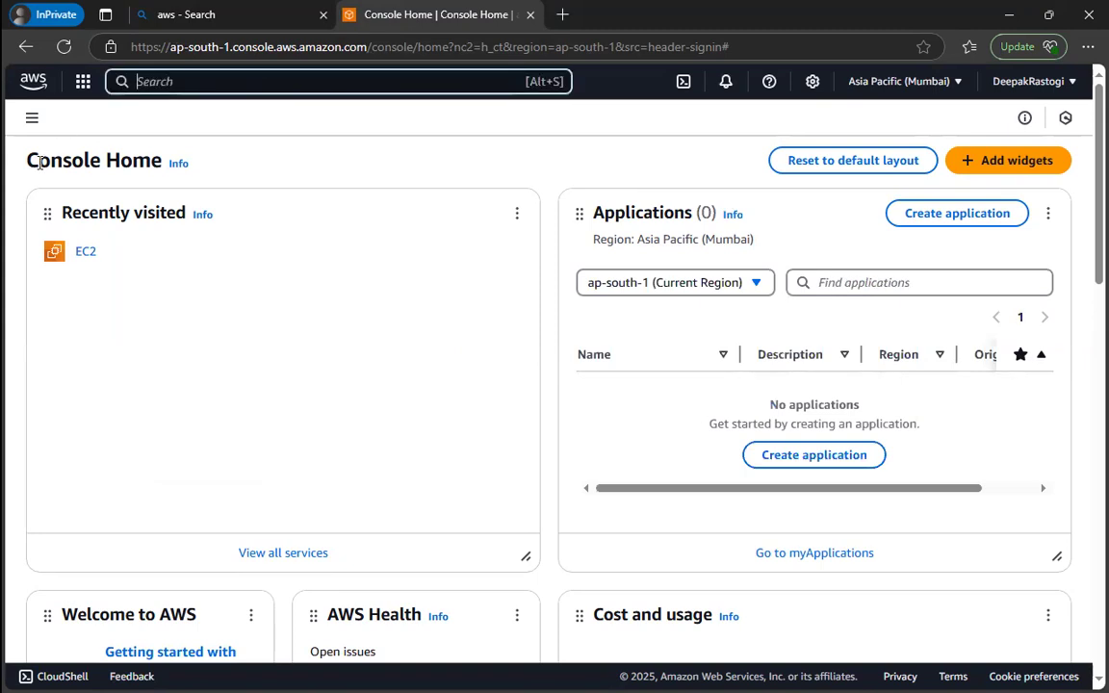
click(87, 259)
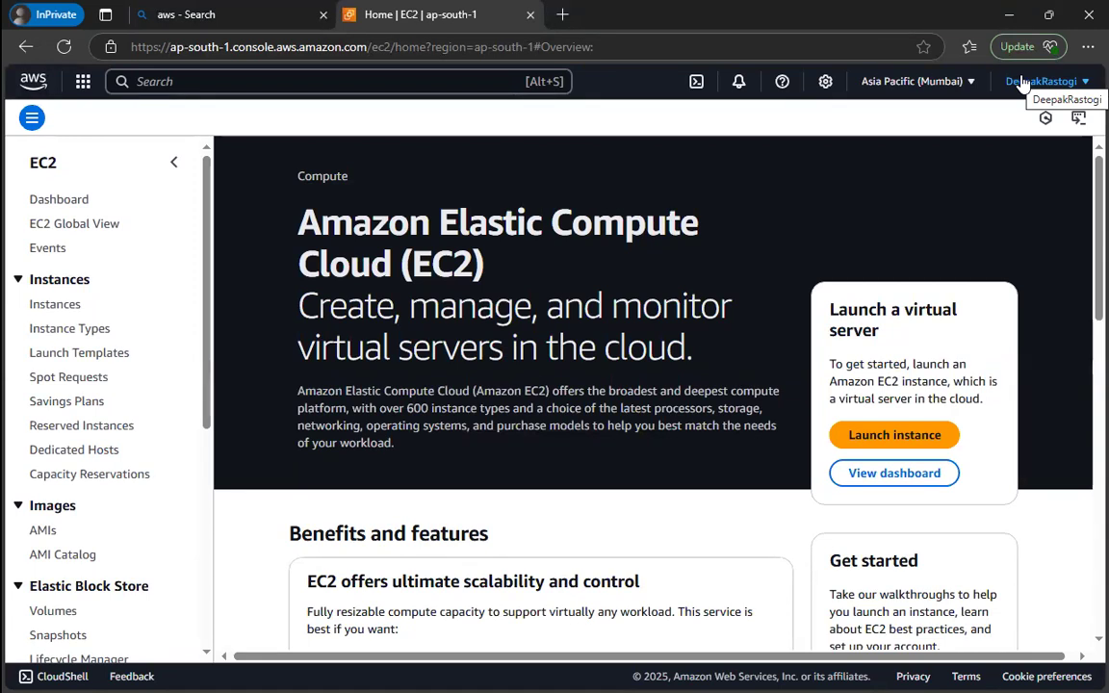
Switch the console to Asia Pacific (Tokyo) and open the EBS Snapshots list
click(937, 83)
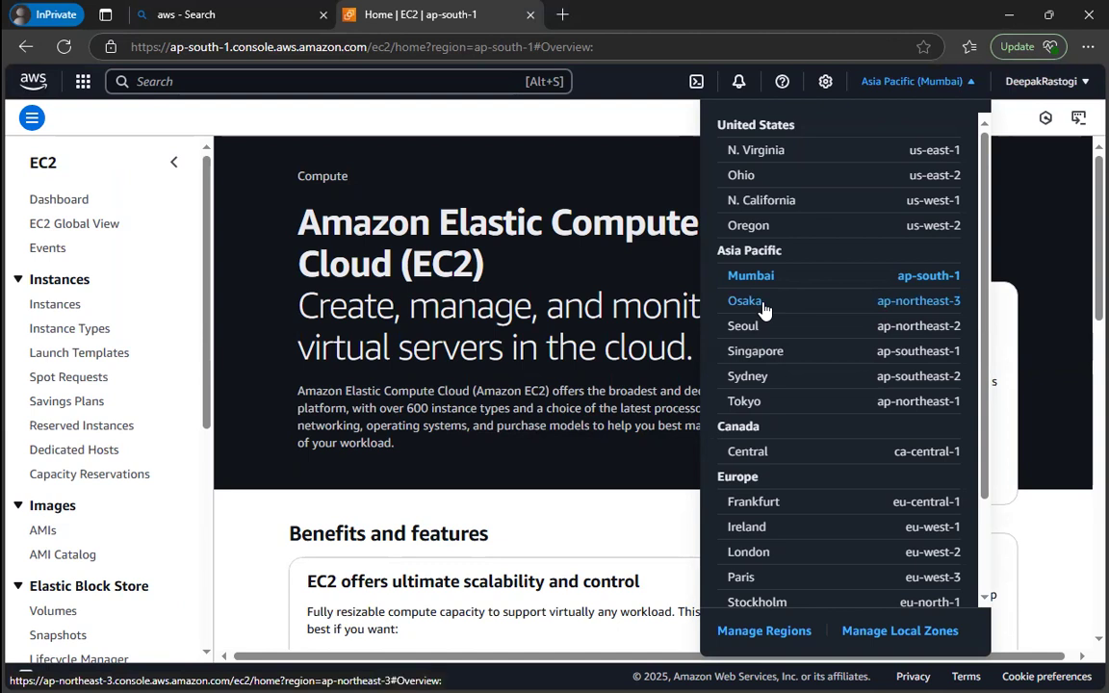
click(744, 403)
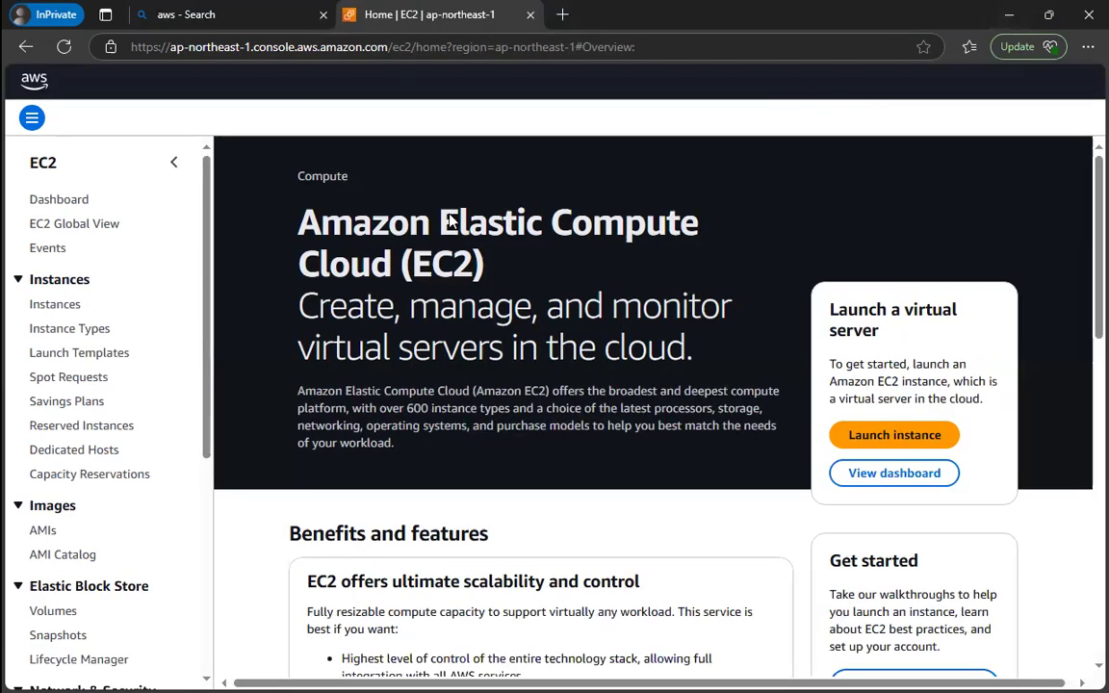
scroll(87, 478, down, 2)
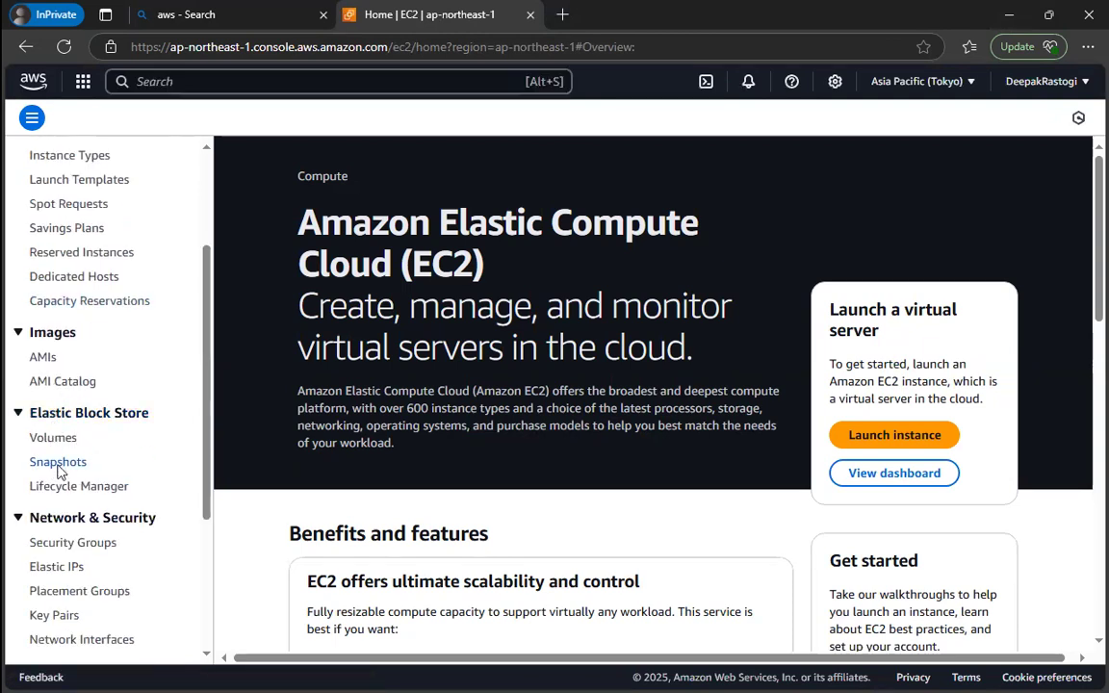
click(59, 463)
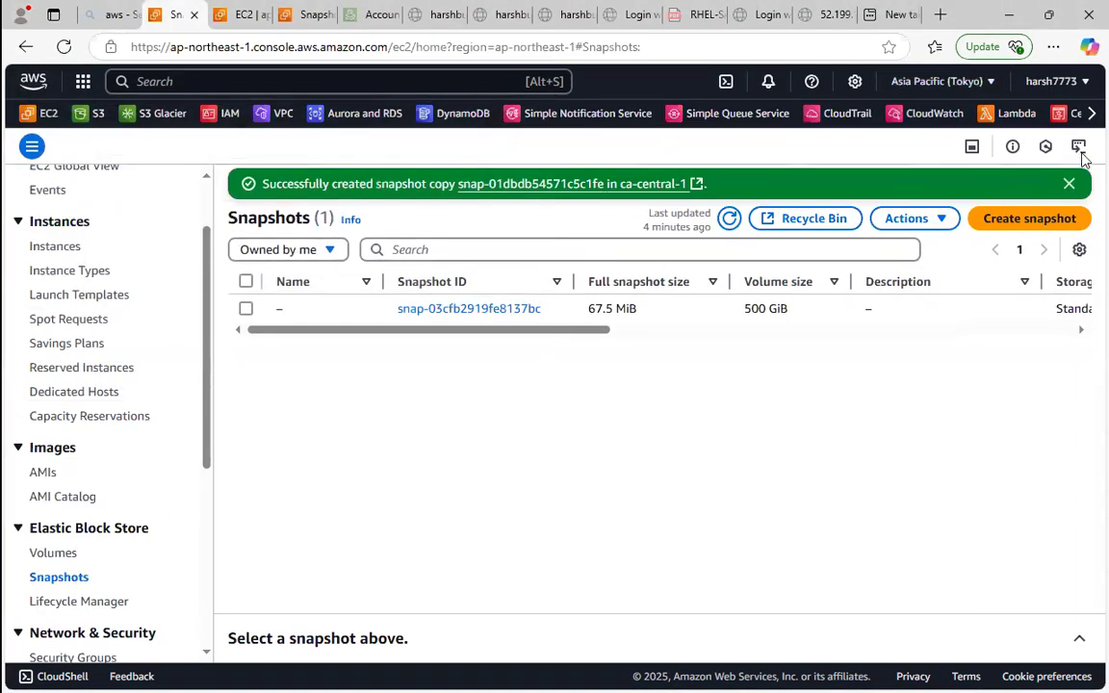
Dismiss the copy message, select snap-03cfb2919fe8137bc and view its Snapshot settings
click(1068, 183)
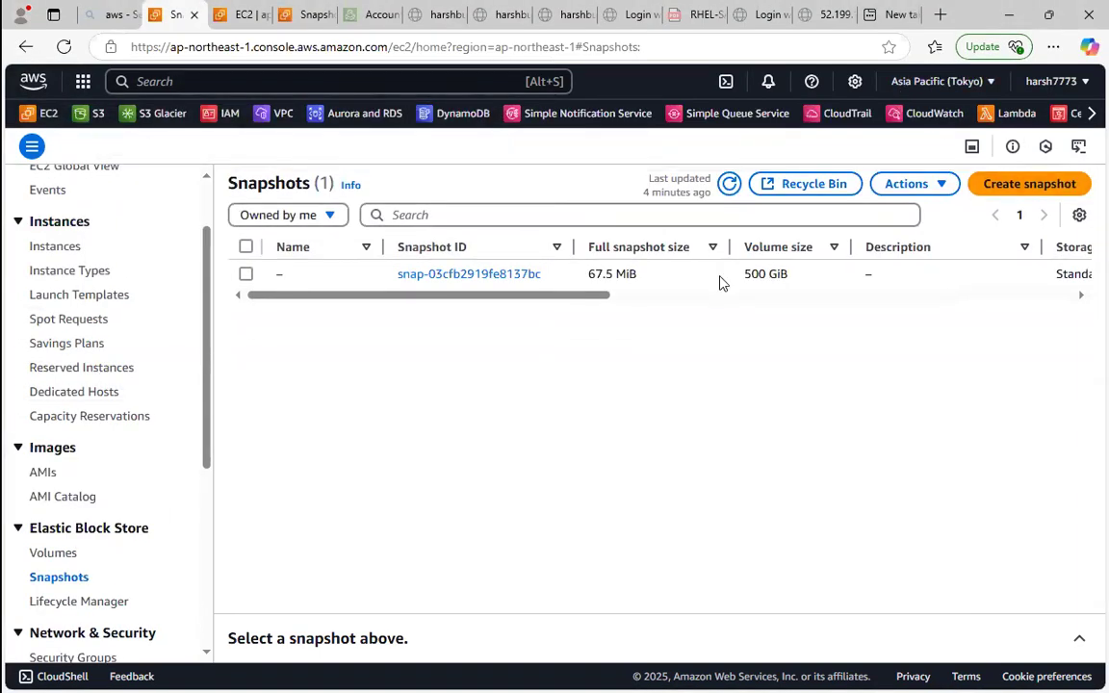
click(246, 275)
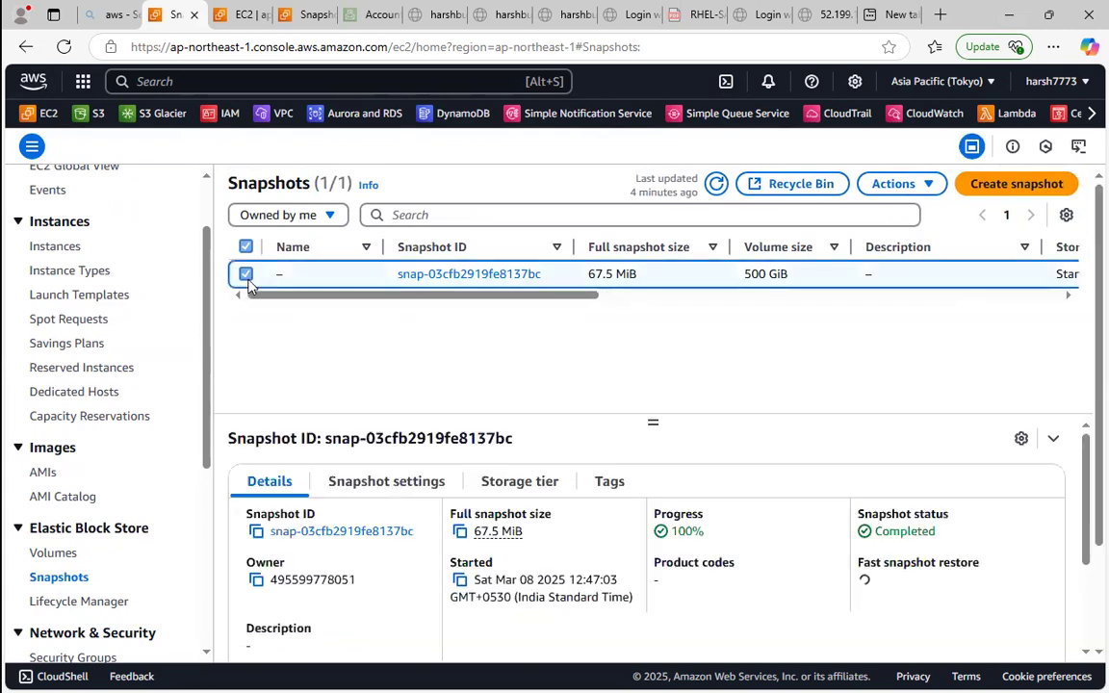
click(895, 184)
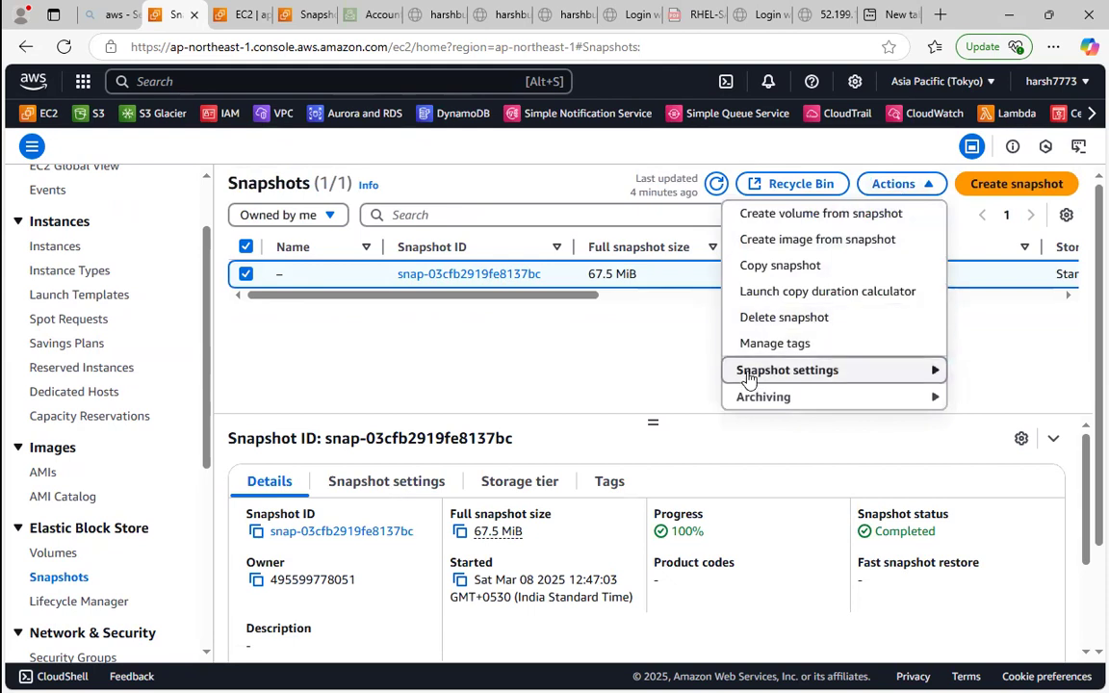
click(512, 328)
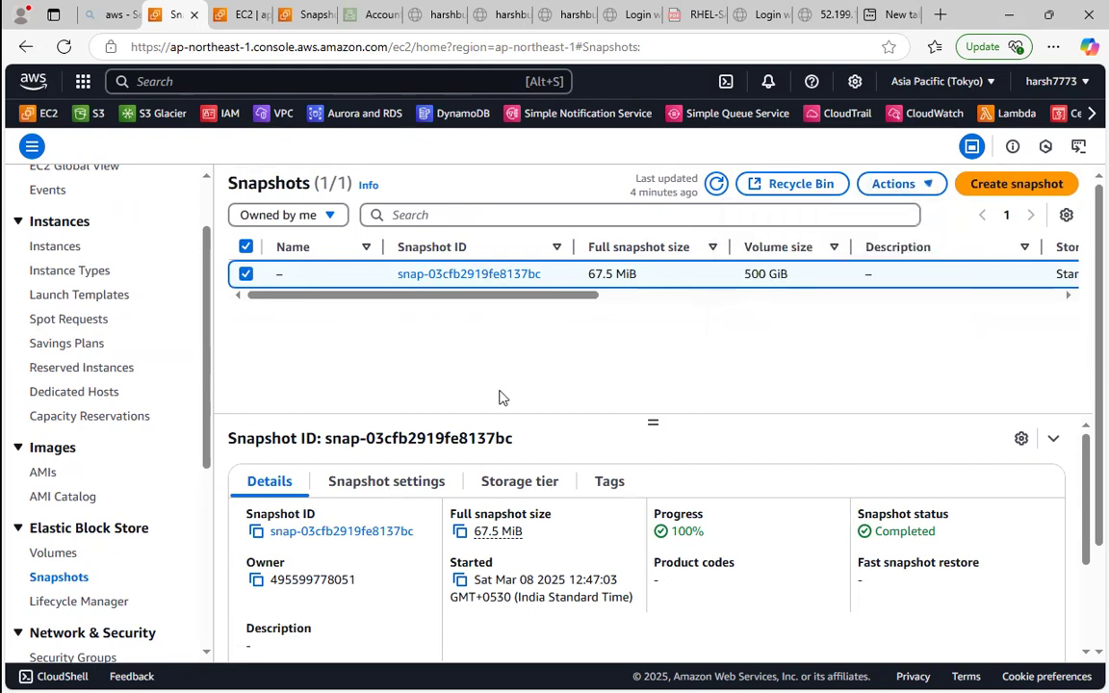
click(391, 485)
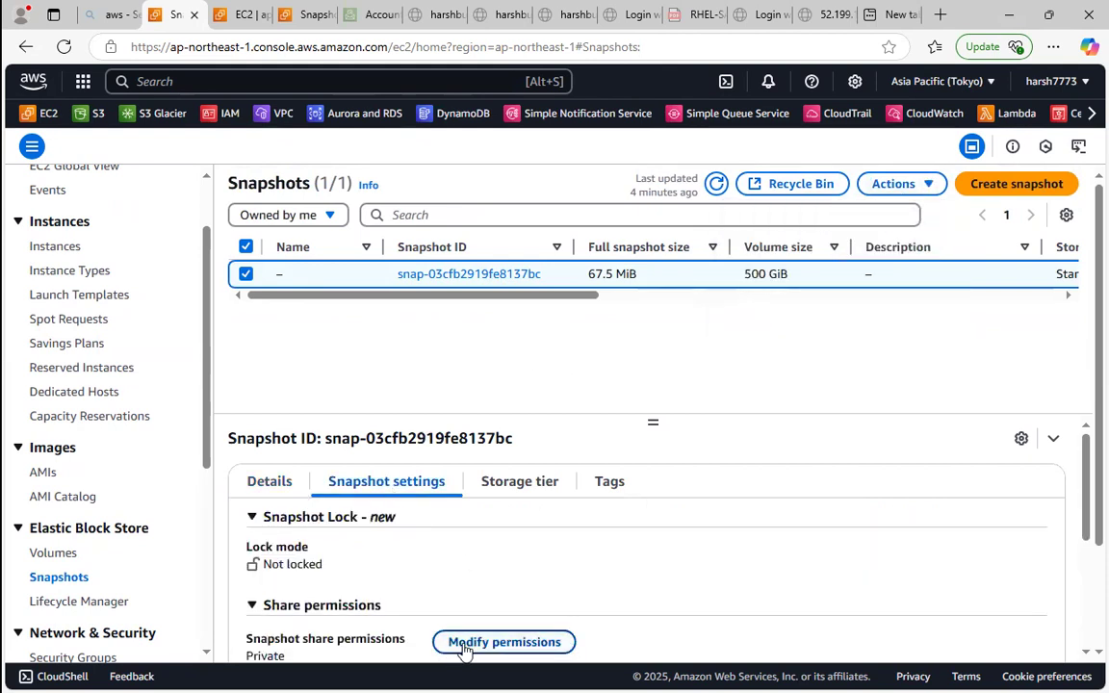
Open Modify permissions for the snapshot, try Public, then set sharing back to Private
click(466, 645)
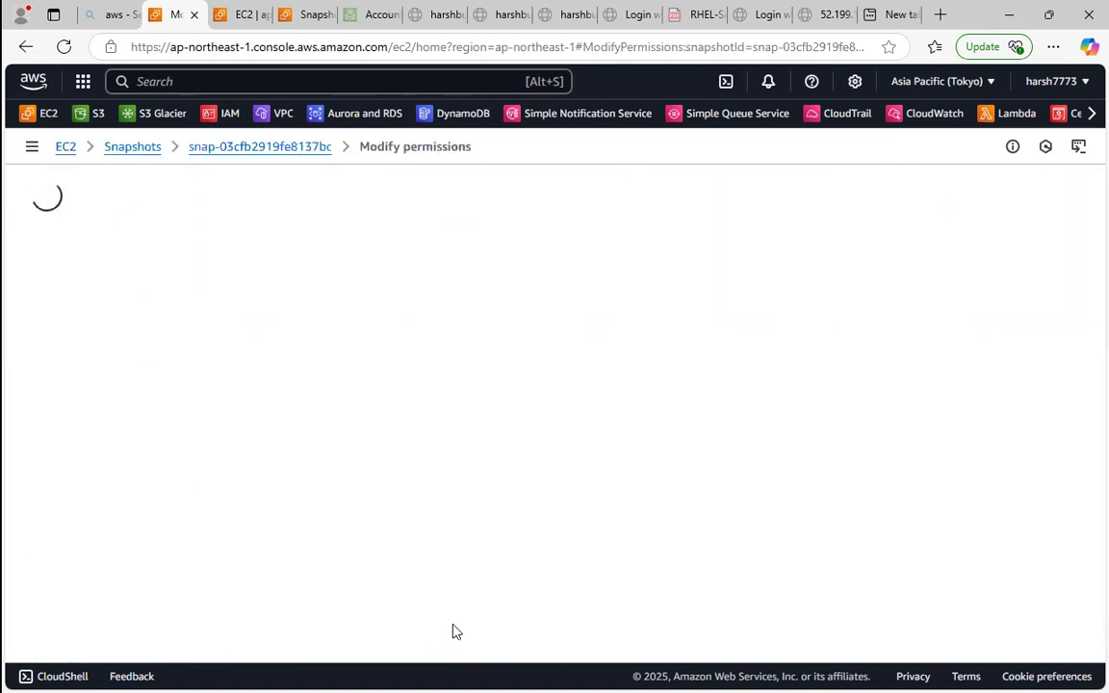
scroll(192, 462, down, 1)
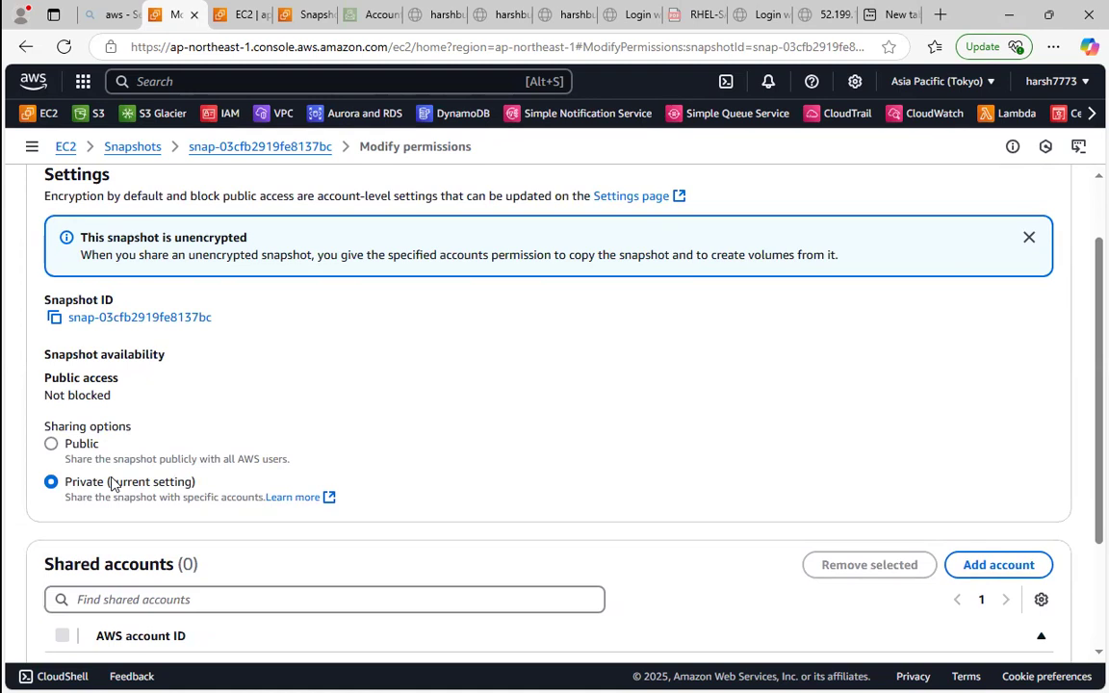
click(75, 445)
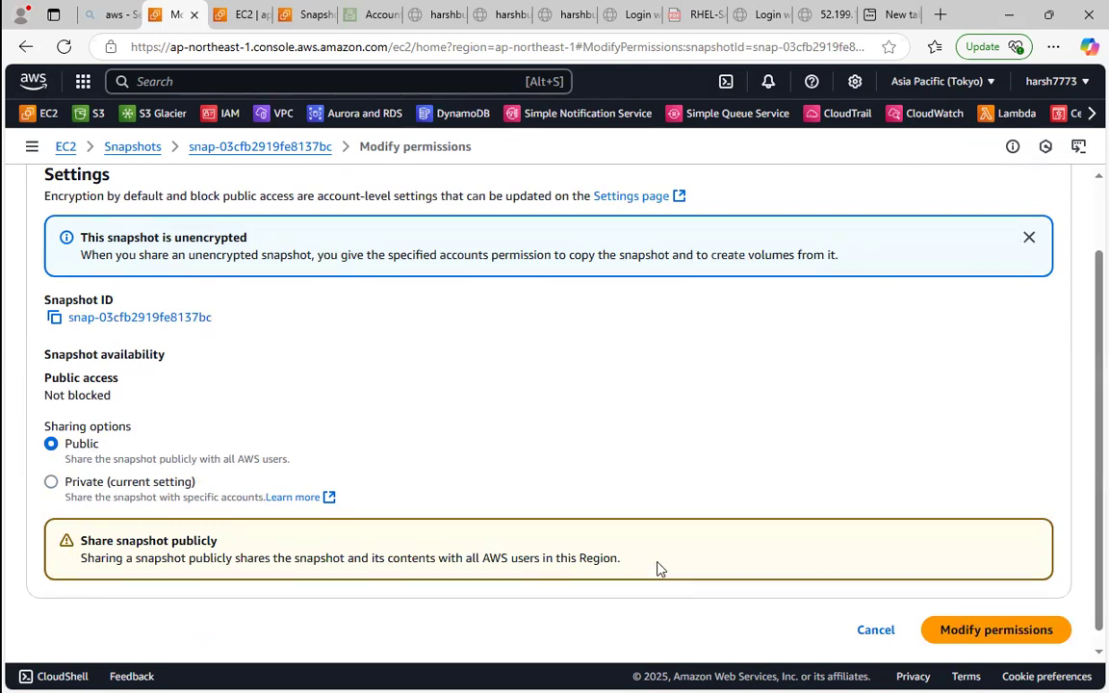
click(174, 497)
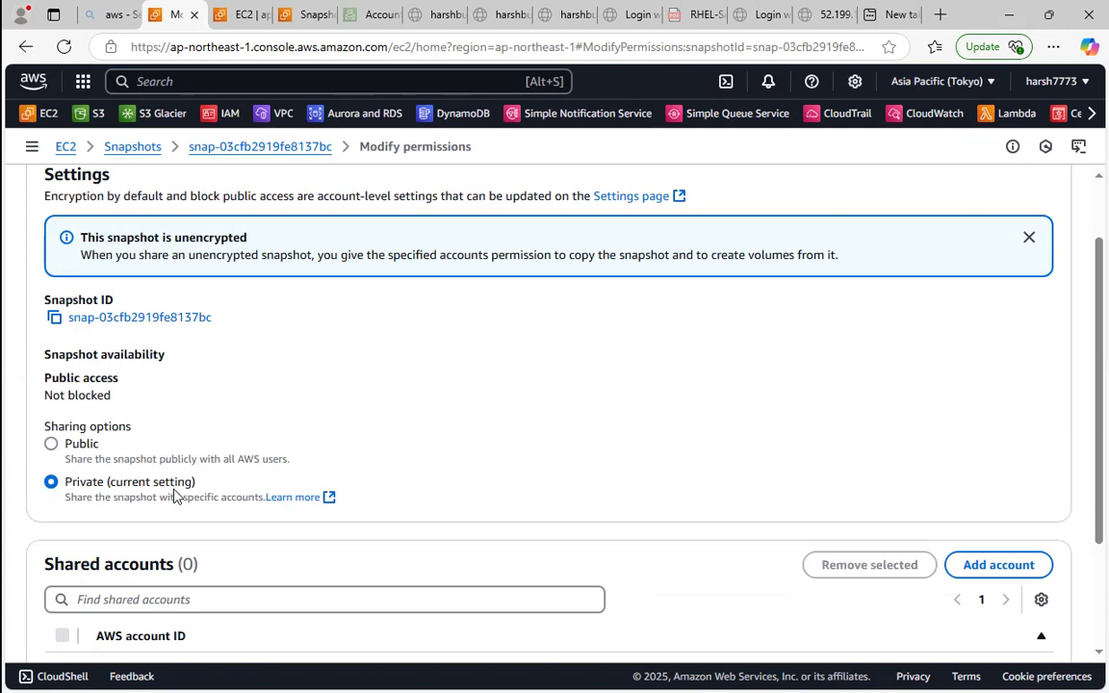
scroll(920, 505, down, 3)
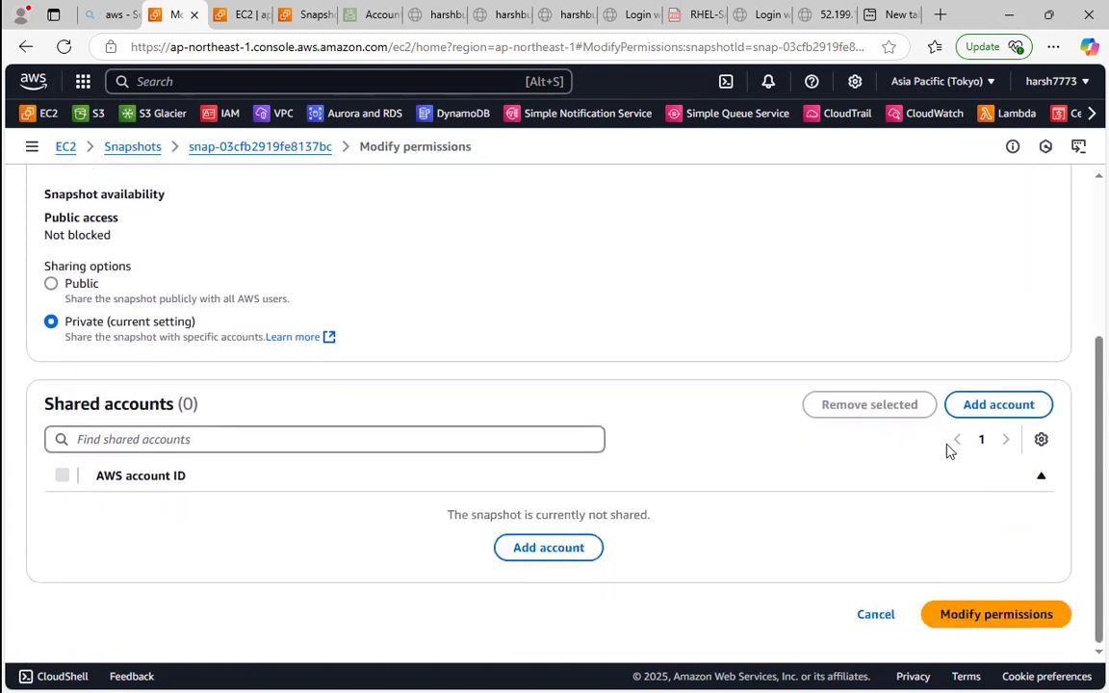
Start adding a shared account and copy the second account's ID from its account menu
click(998, 404)
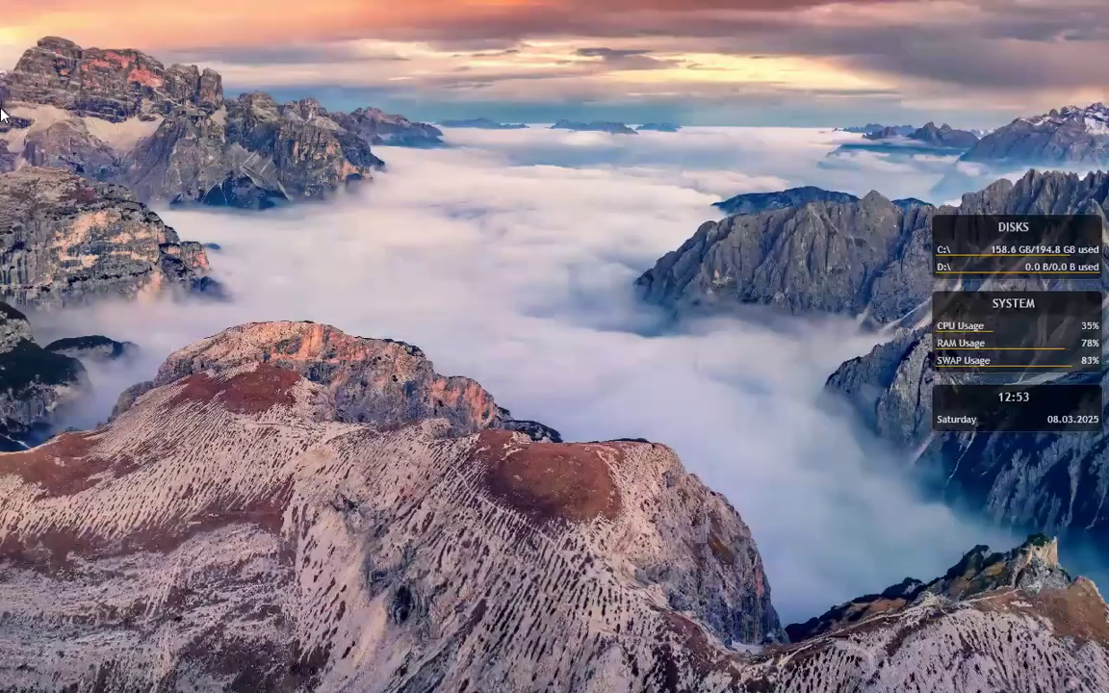
mouse_move(19, 144)
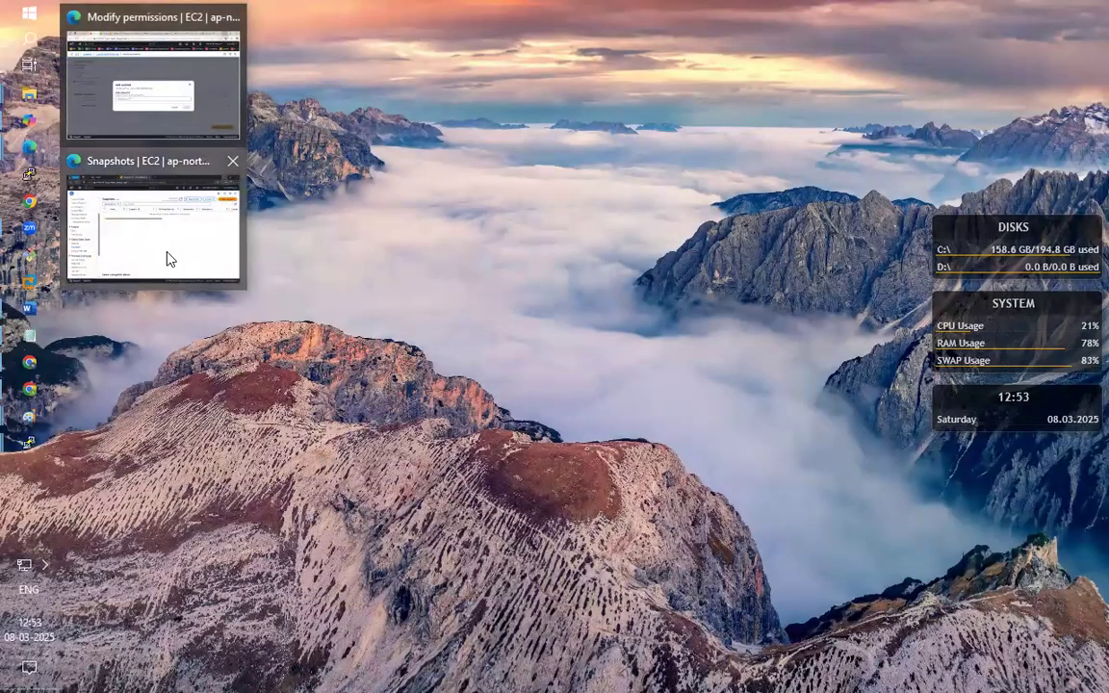
click(167, 258)
click(1079, 83)
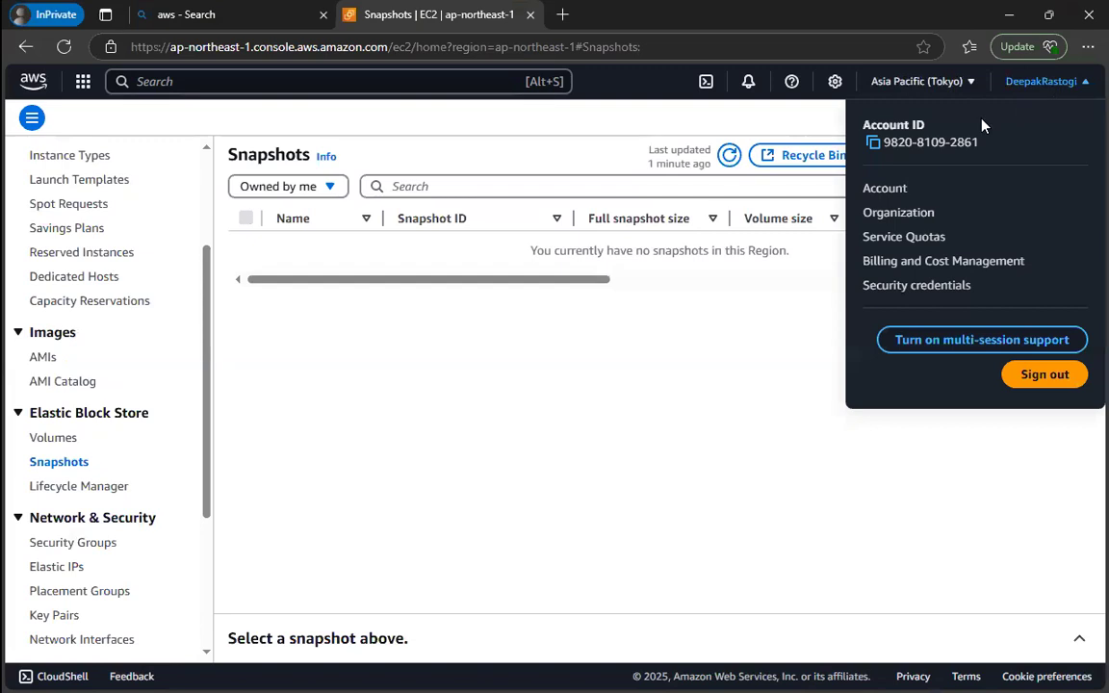
click(872, 144)
key(alt+Tab)
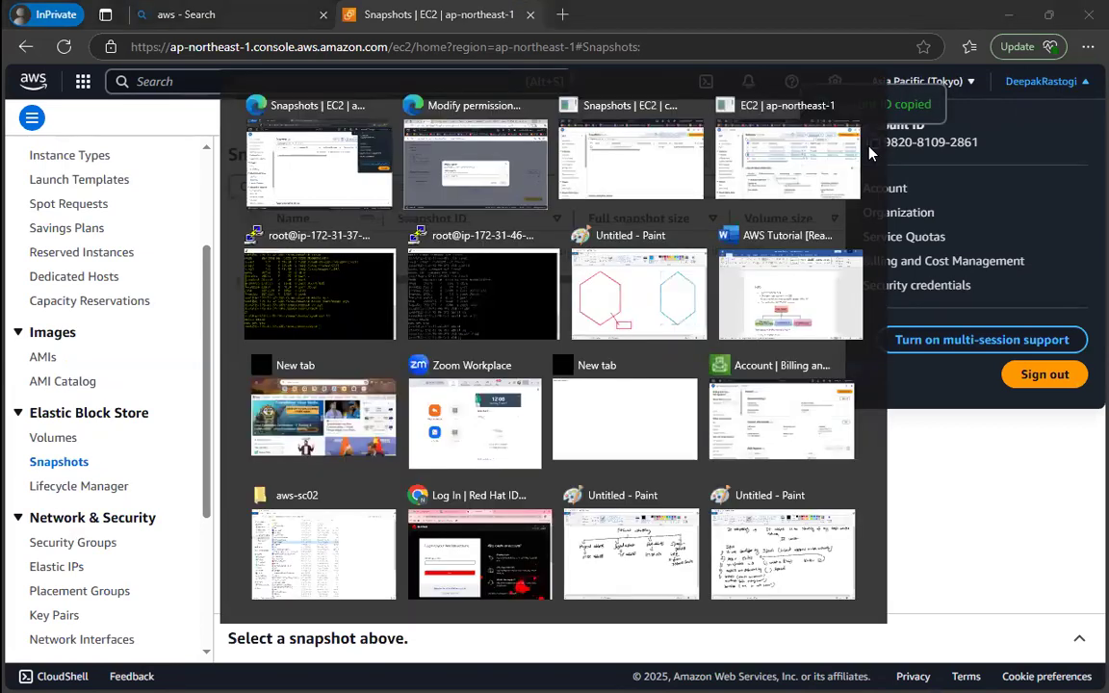
Paste the second account's ID, add it to shared accounts, and save the permissions
click(594, 434)
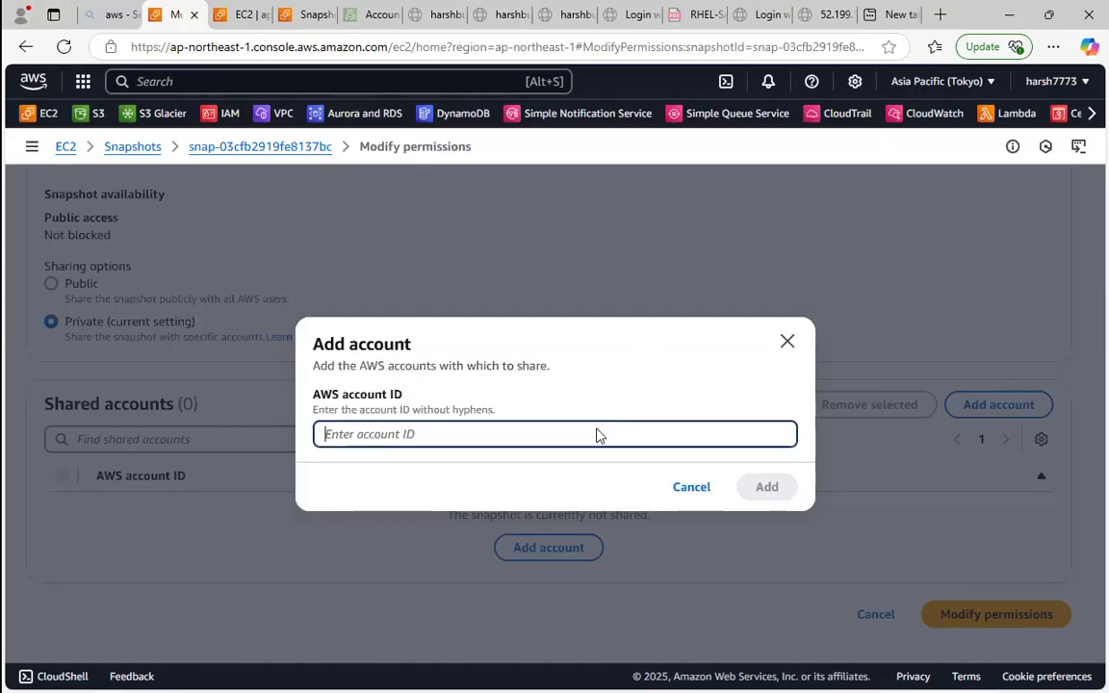
right_click(597, 434)
click(655, 262)
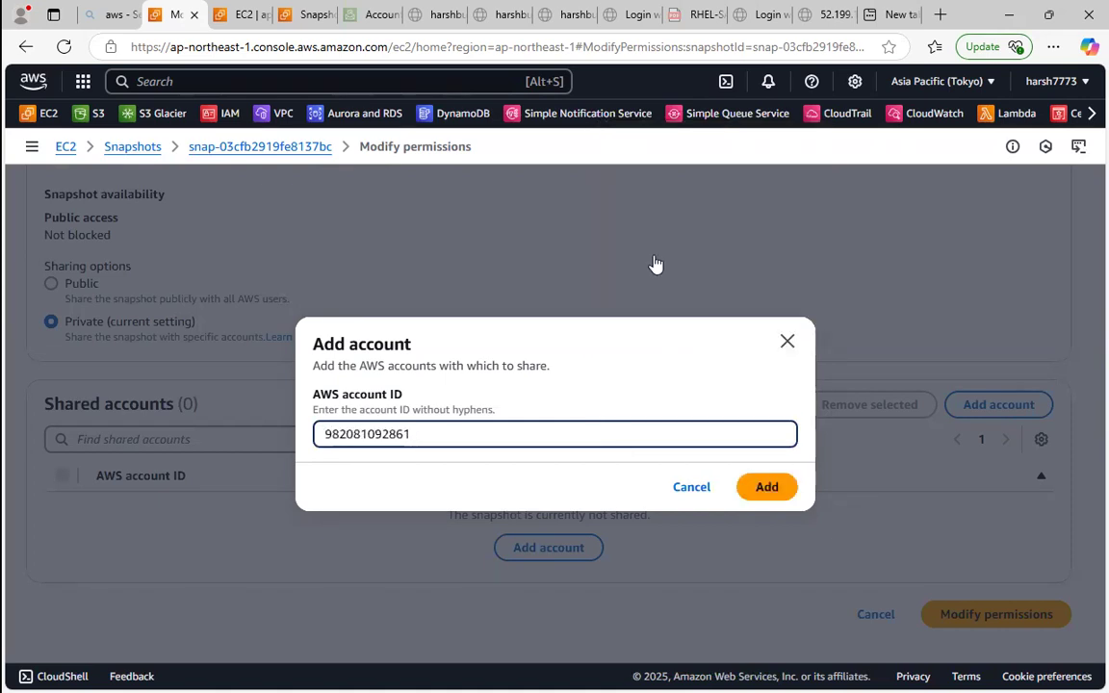
click(768, 491)
click(62, 561)
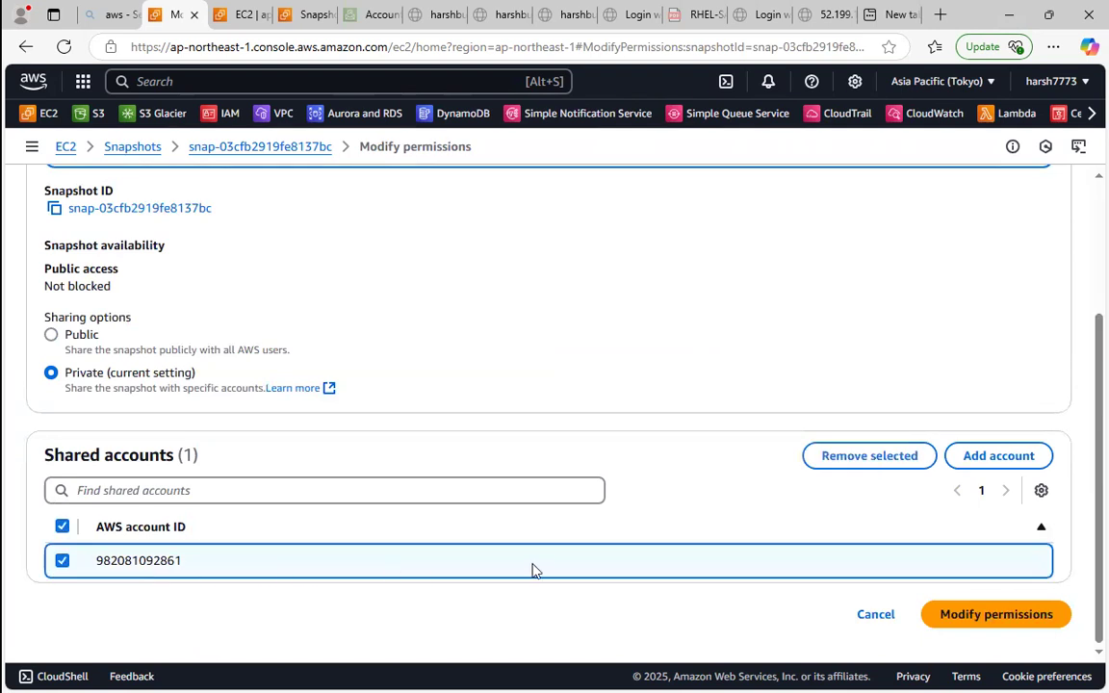
click(1027, 619)
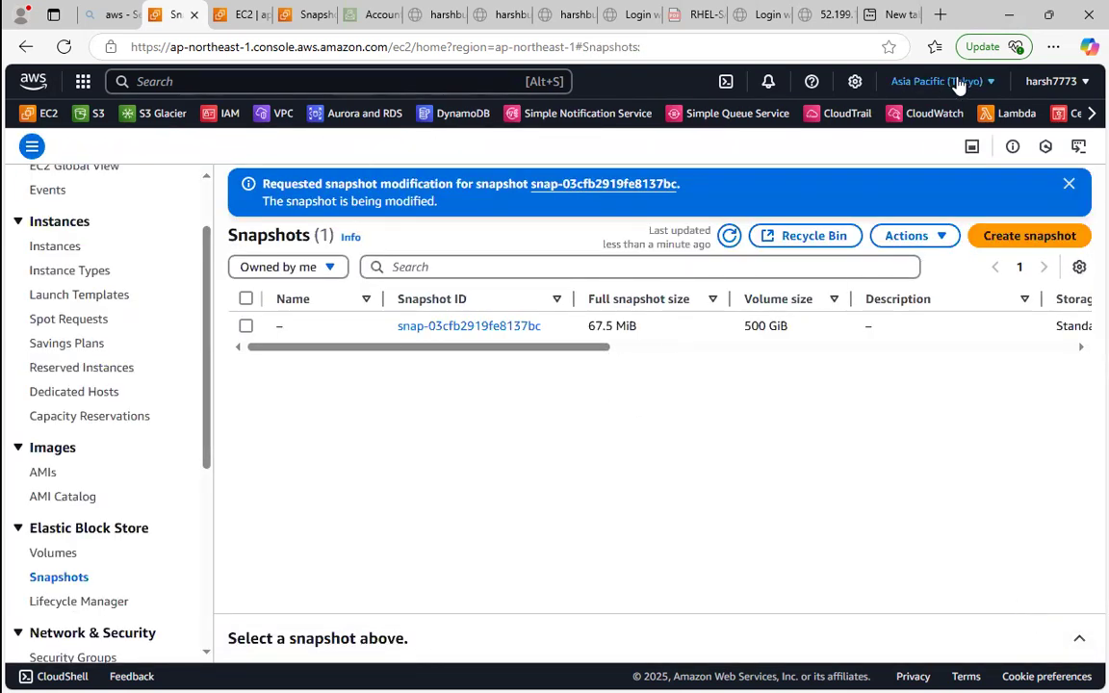
Refresh the second account's snapshots, switch it to Canada (Central), and minimize that window
click(1009, 15)
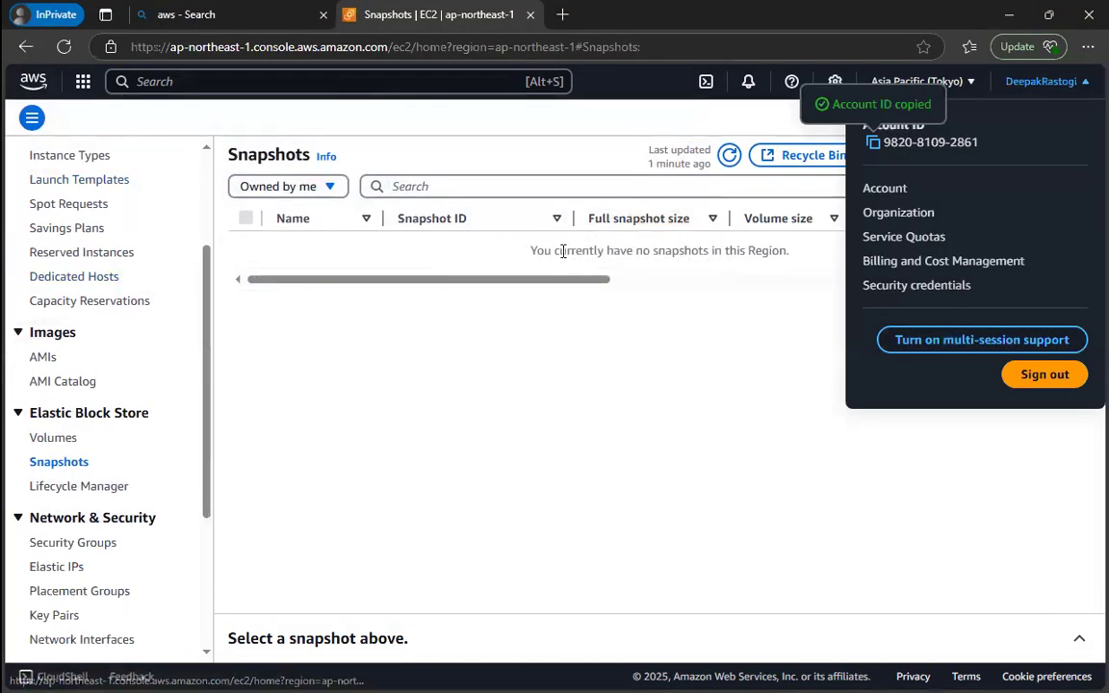
click(562, 319)
click(730, 155)
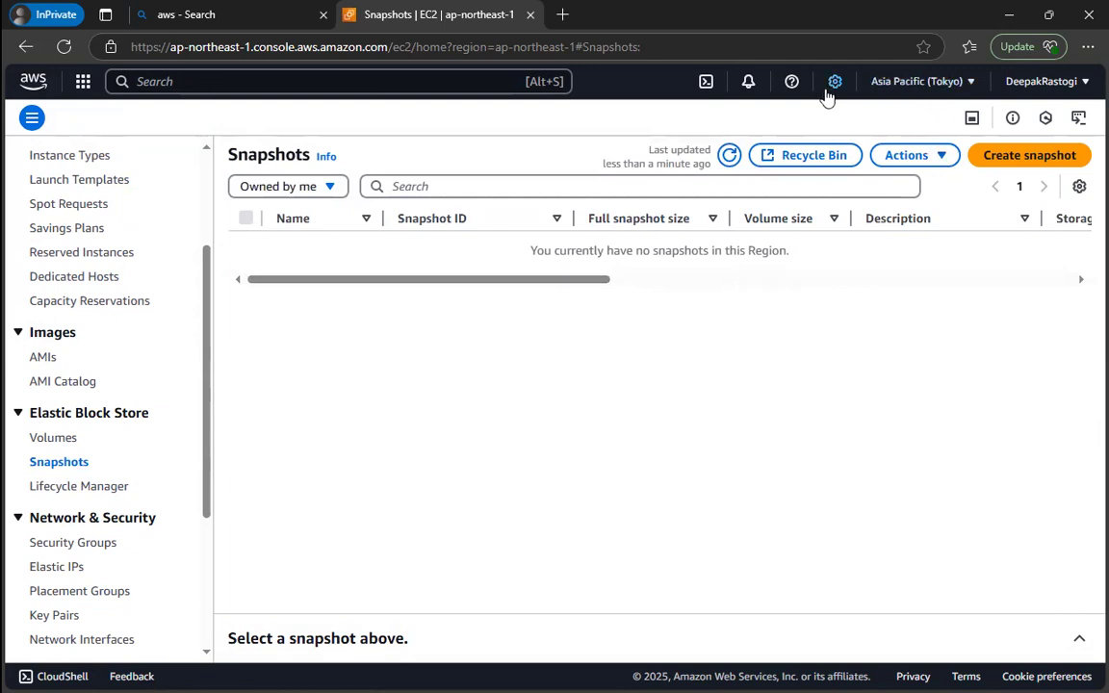
click(731, 157)
click(939, 83)
click(750, 454)
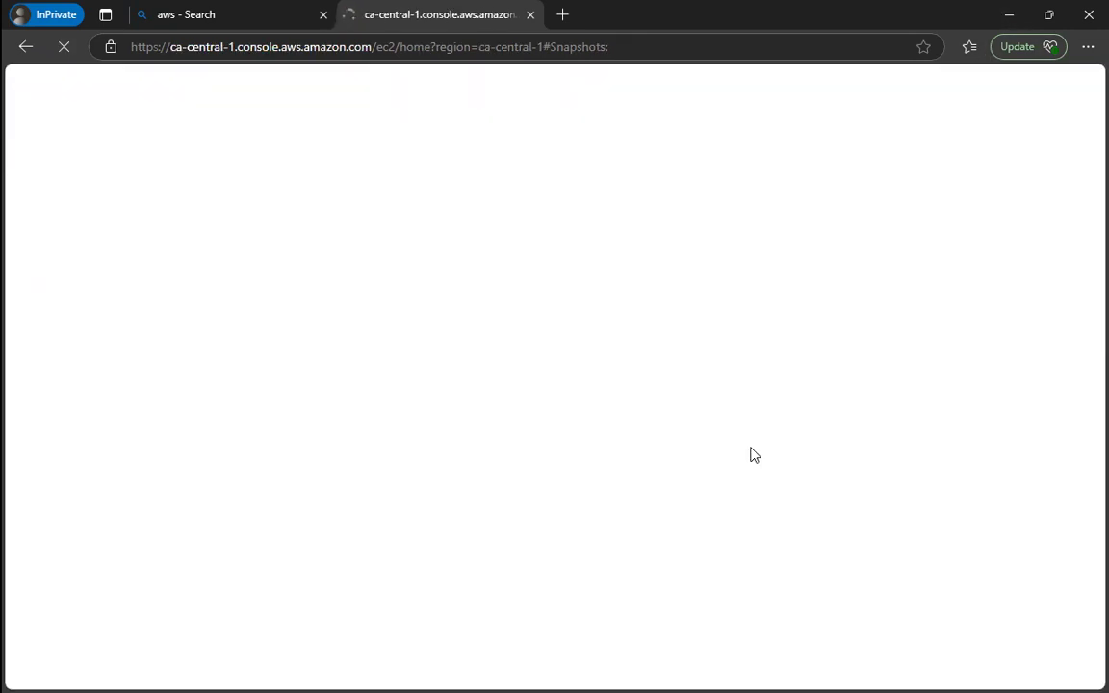
click(1004, 9)
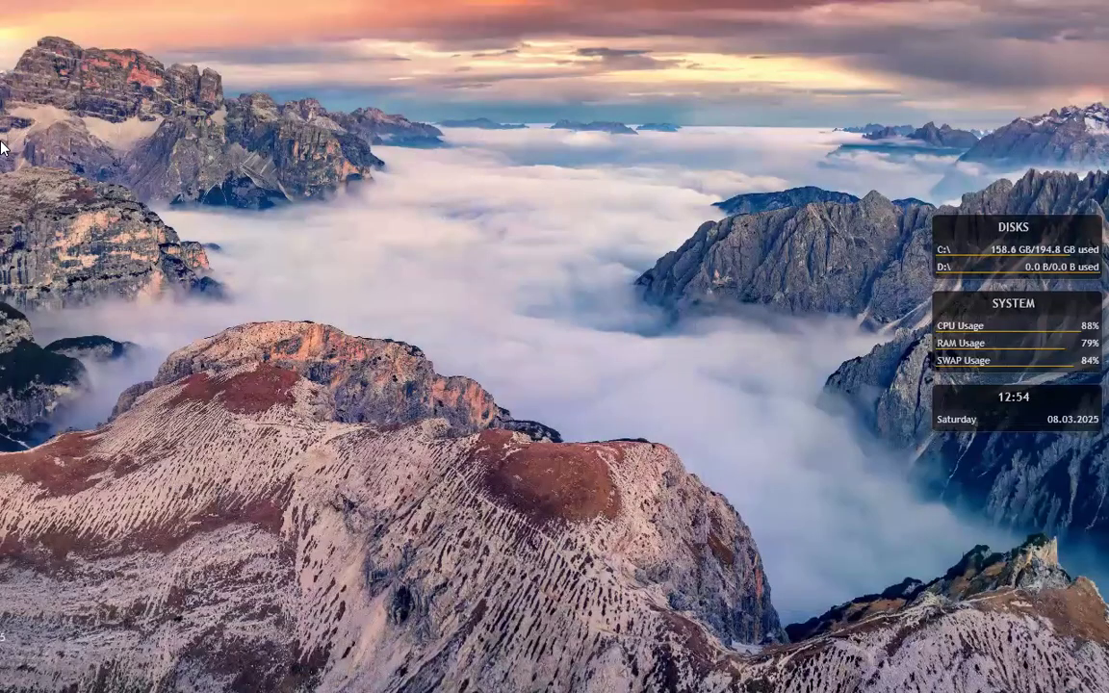
In the first account's window, review the Tokyo snapshot's Completed status, then minimize Edge
mouse_move(8, 144)
click(151, 103)
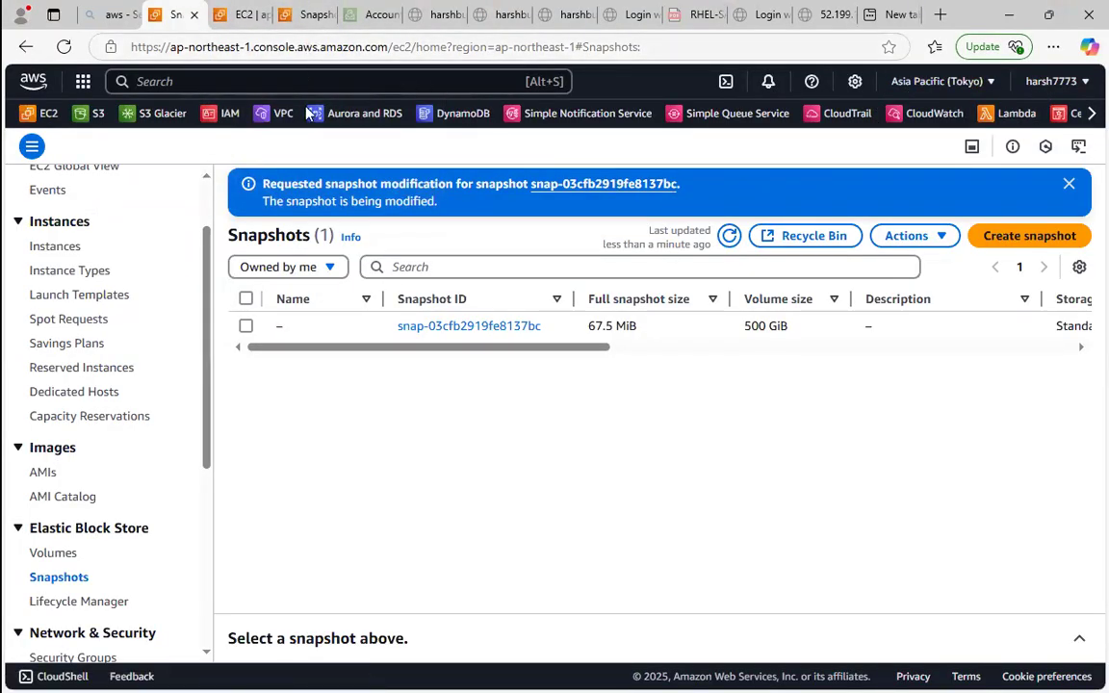
click(306, 12)
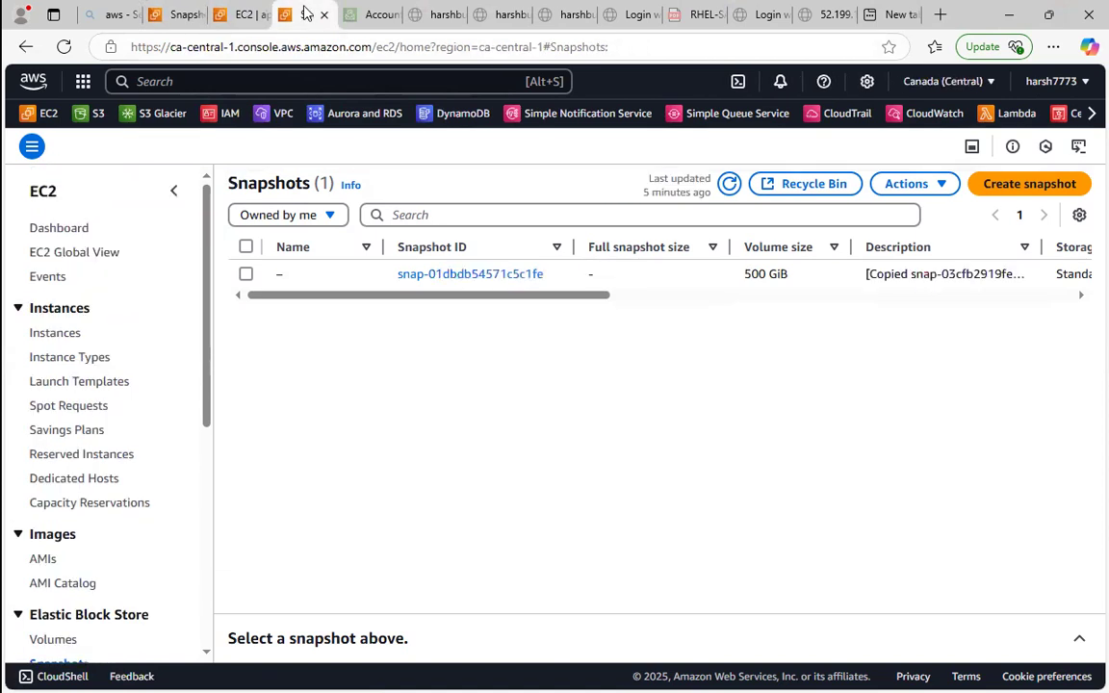
click(249, 11)
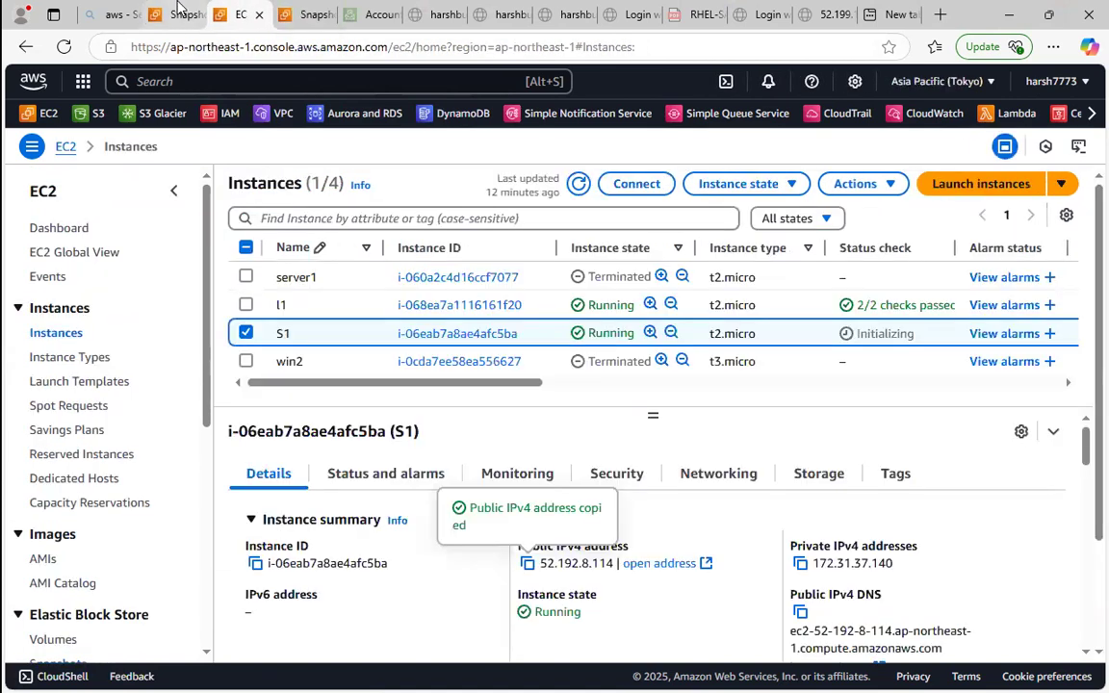
click(178, 9)
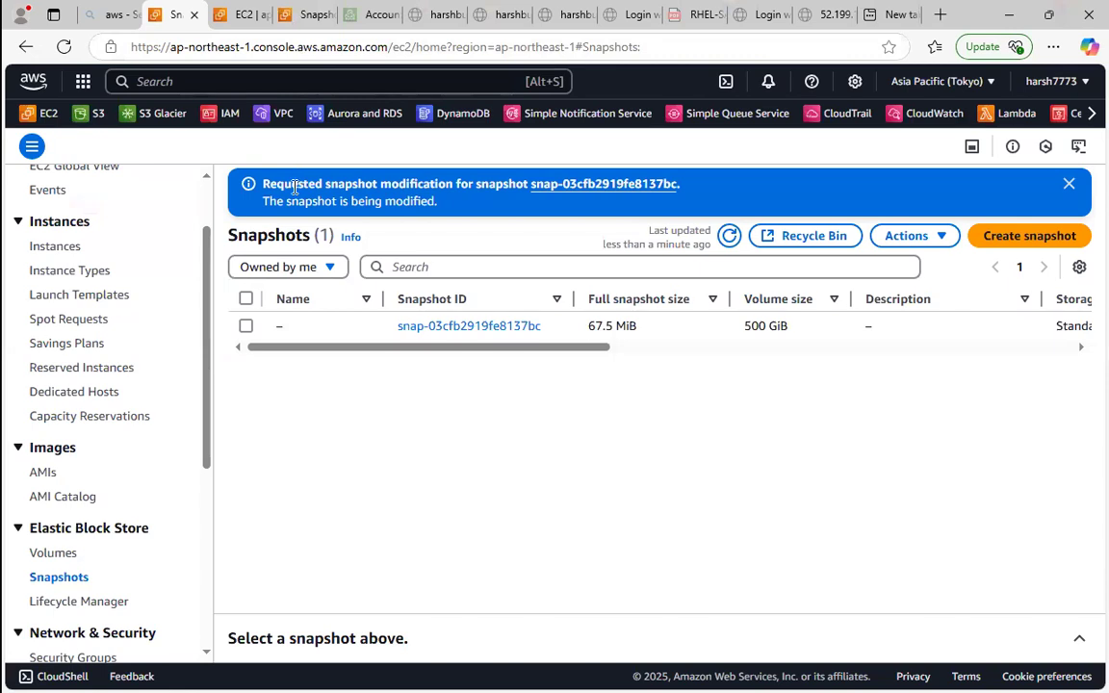
drag(512, 351, 631, 346)
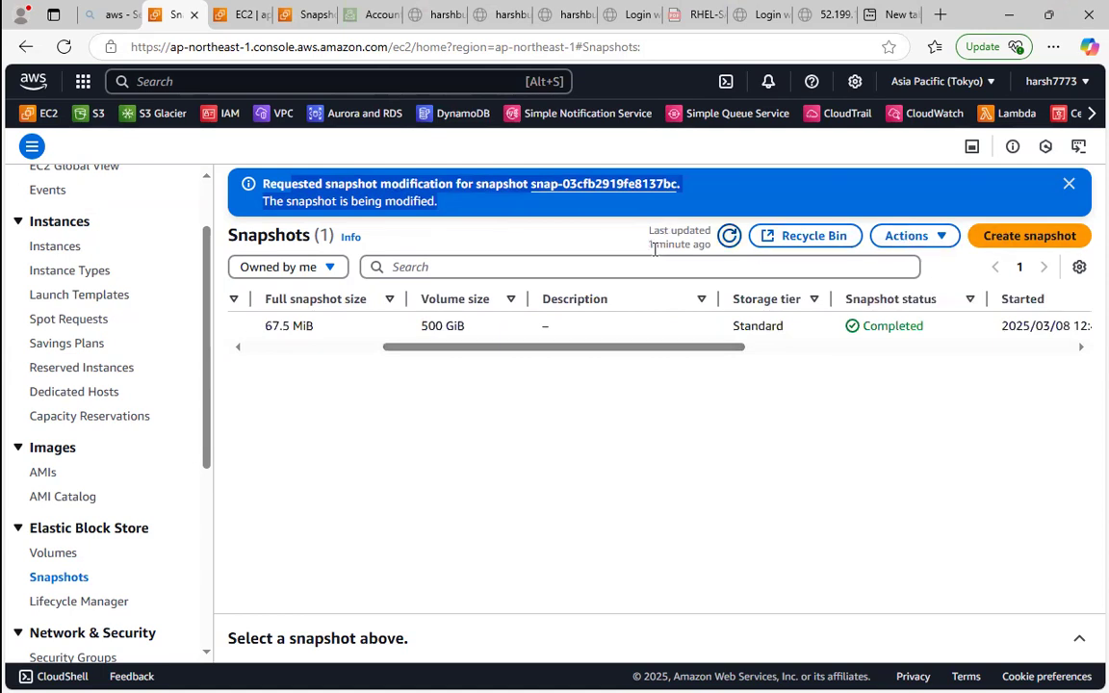
drag(374, 346, 240, 349)
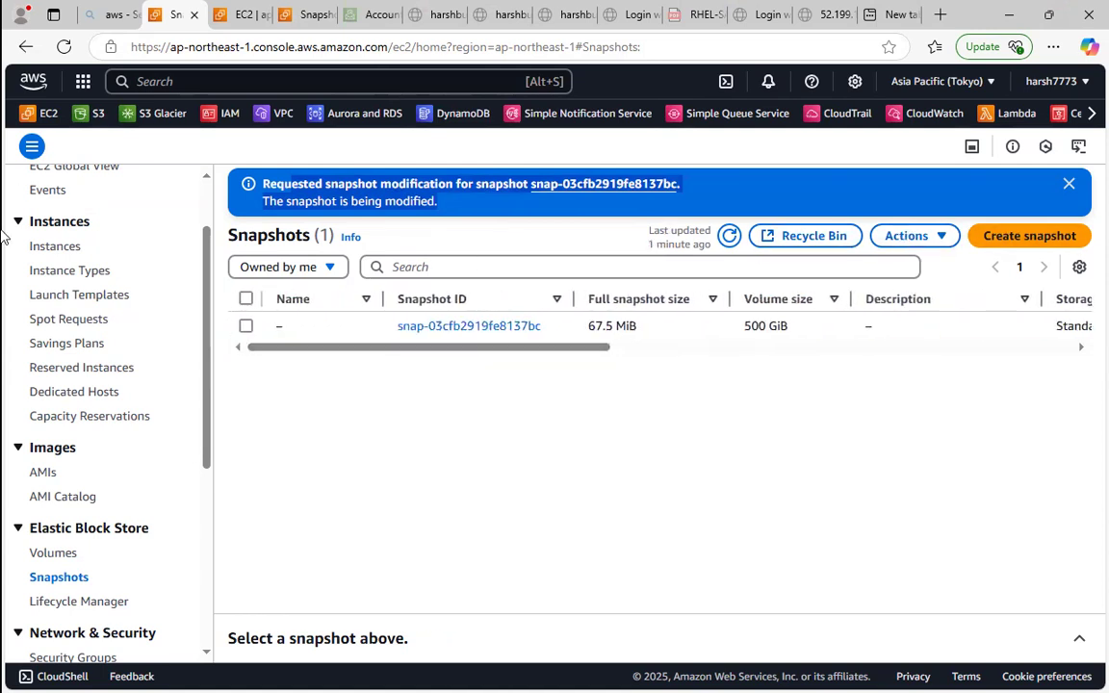
click(1009, 14)
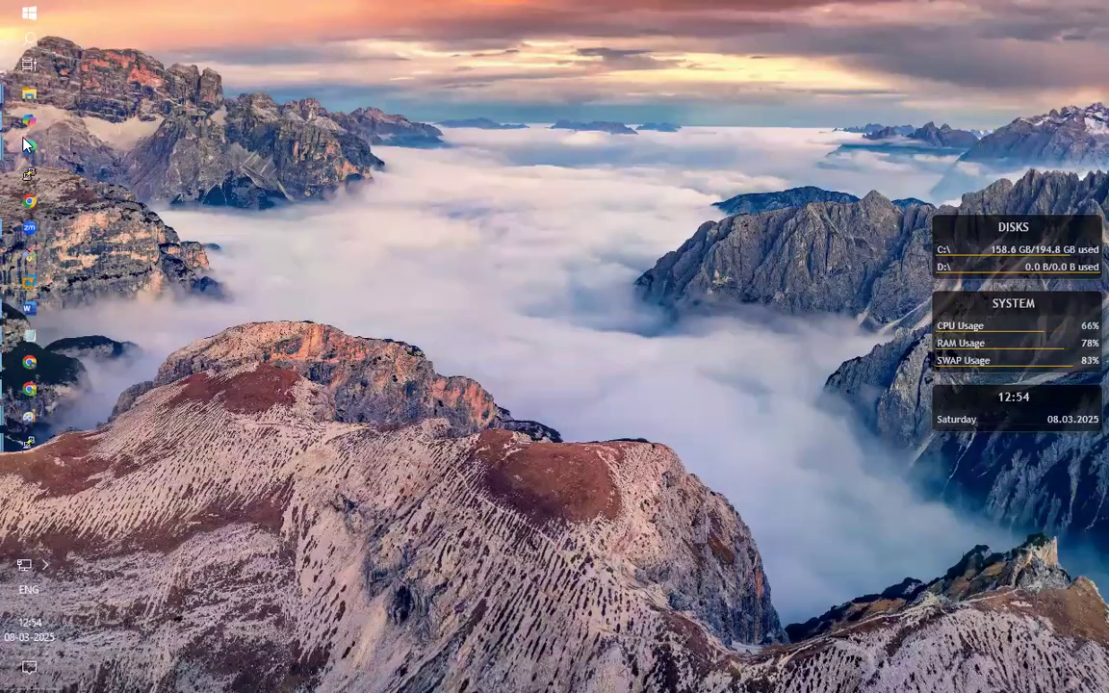
In the second account's console, switch to Tokyo and filter snapshots to Private snapshots
mouse_move(26, 130)
click(178, 235)
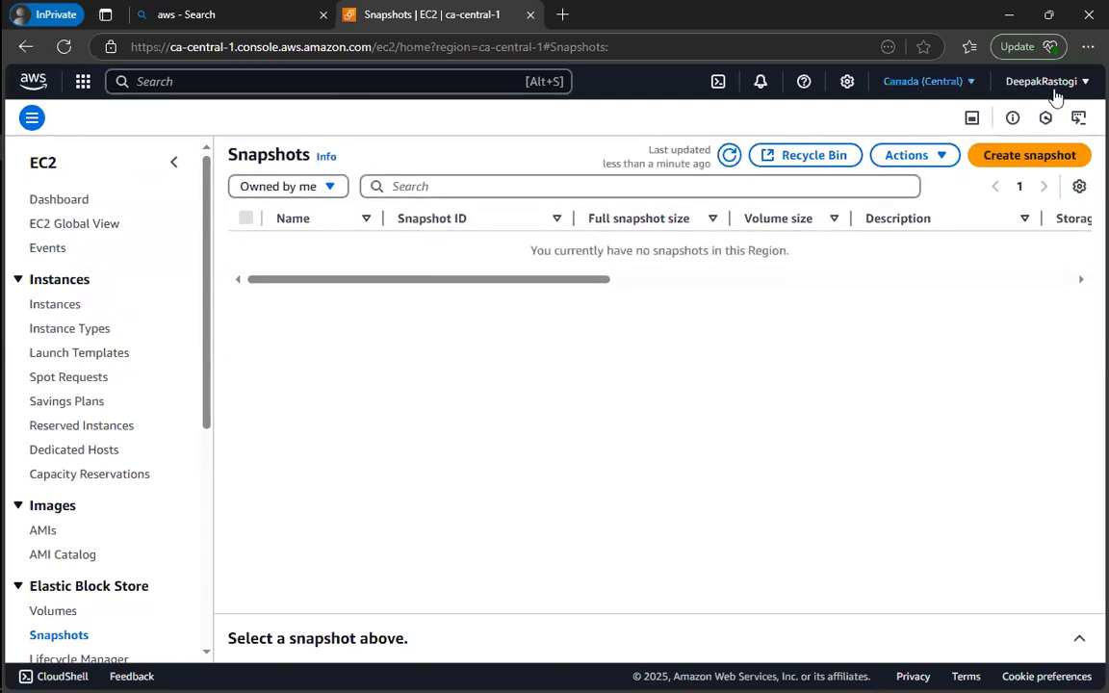
click(926, 81)
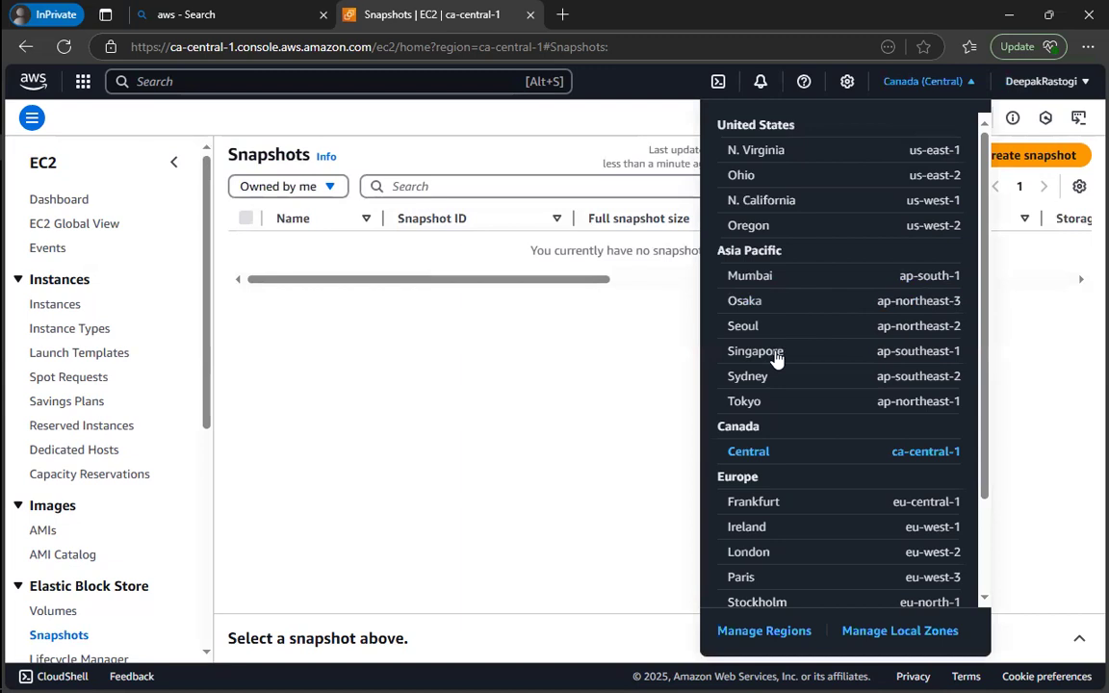
click(748, 405)
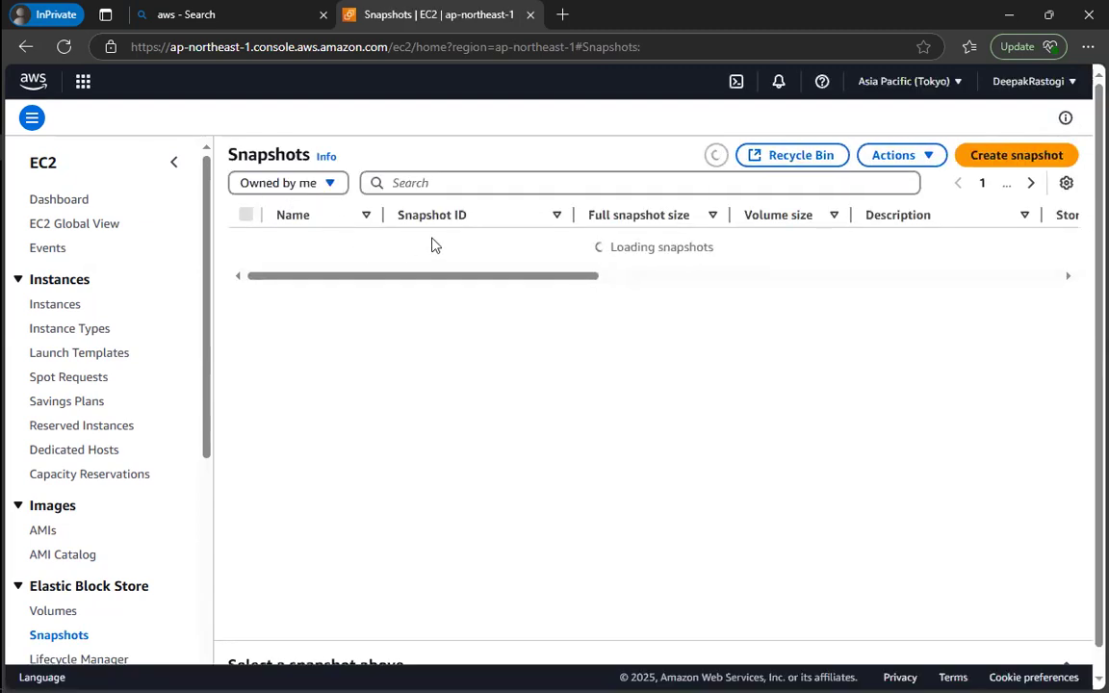
click(292, 186)
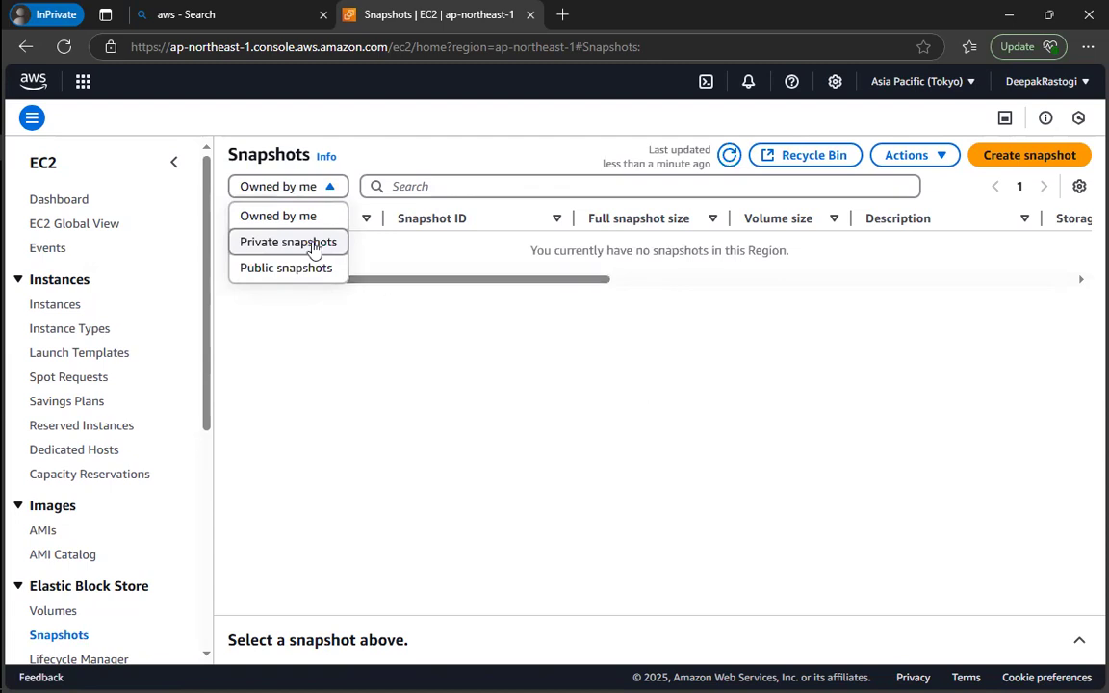
click(311, 243)
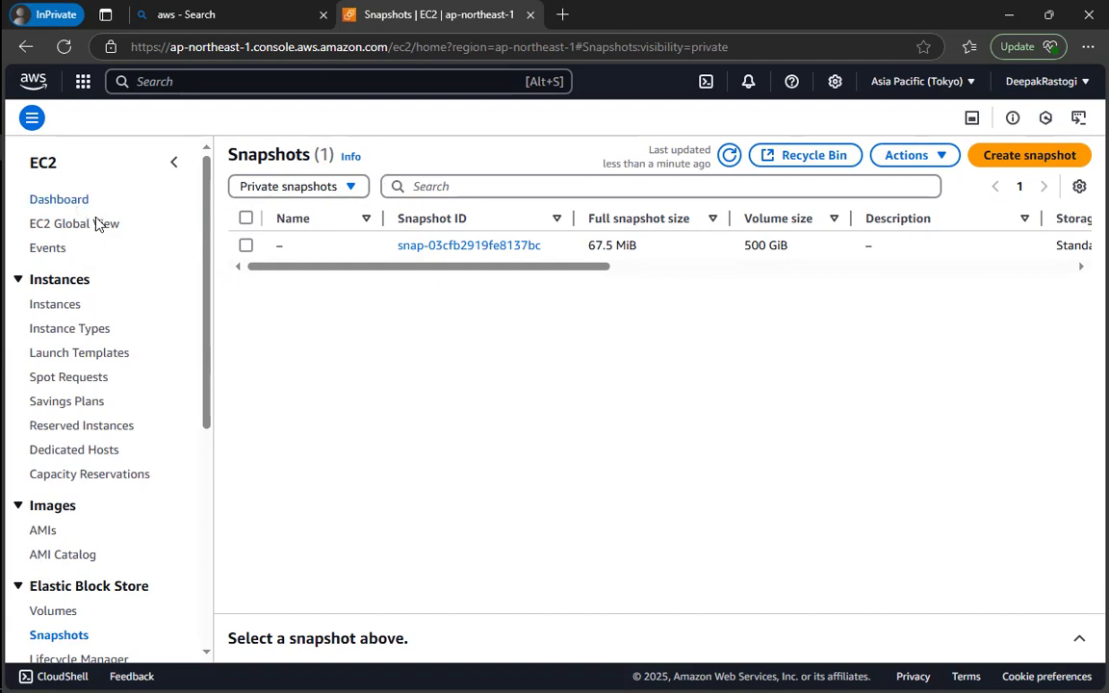
Open the Tokyo Instances page in a new tab and start Launch instances
right_click(73, 314)
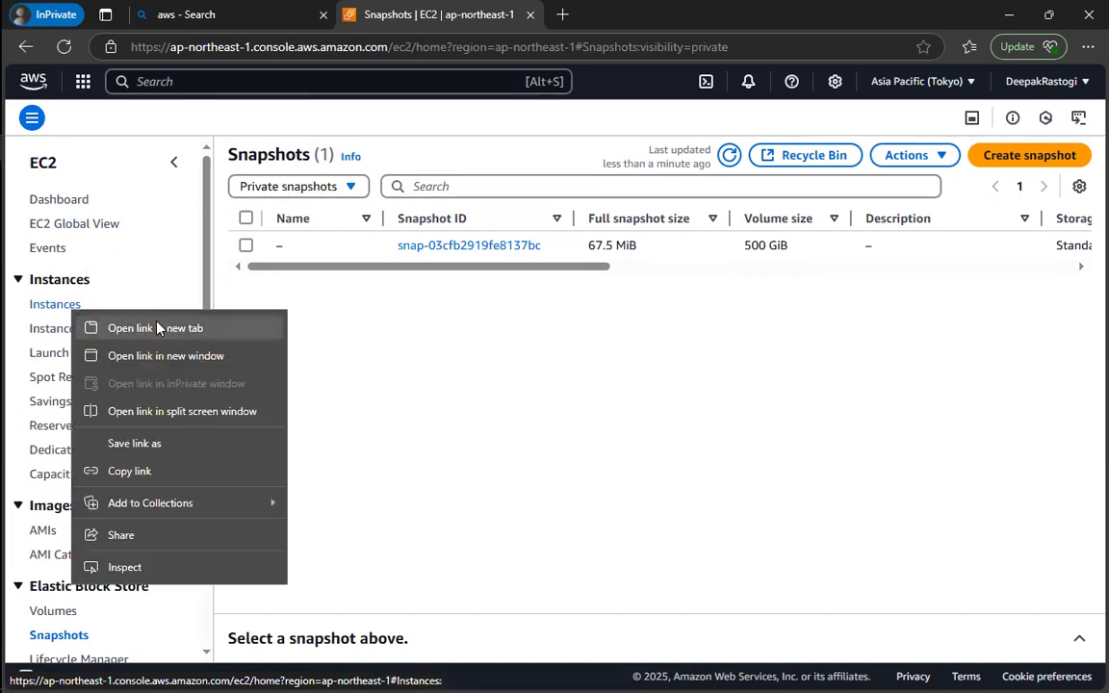
click(141, 294)
click(663, 7)
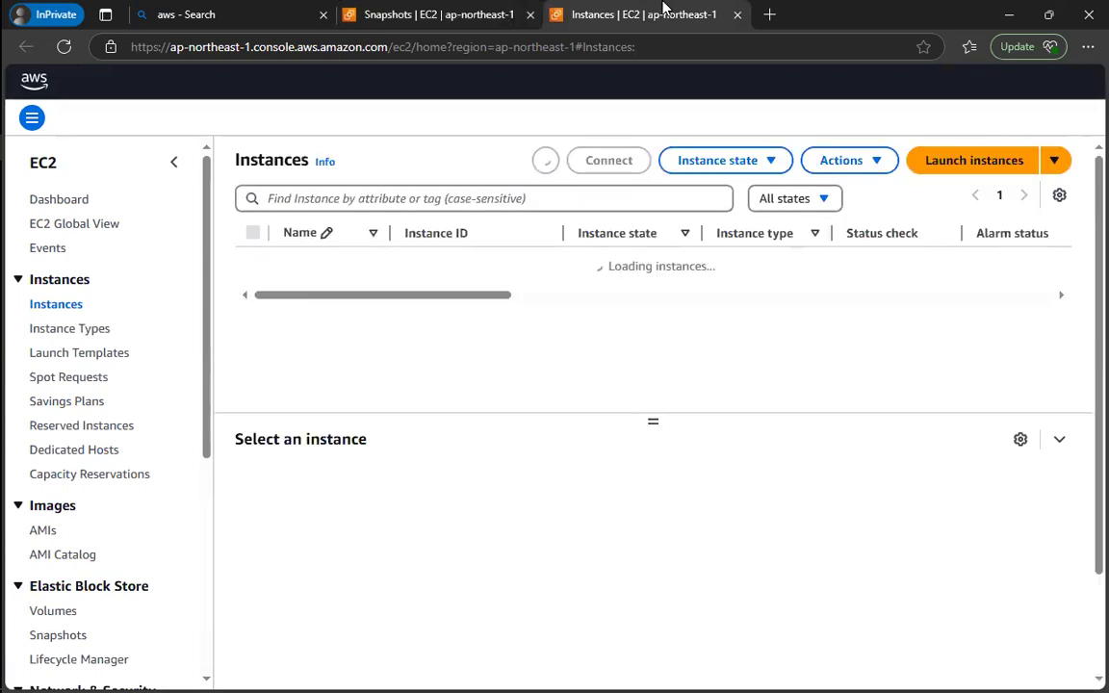
click(932, 165)
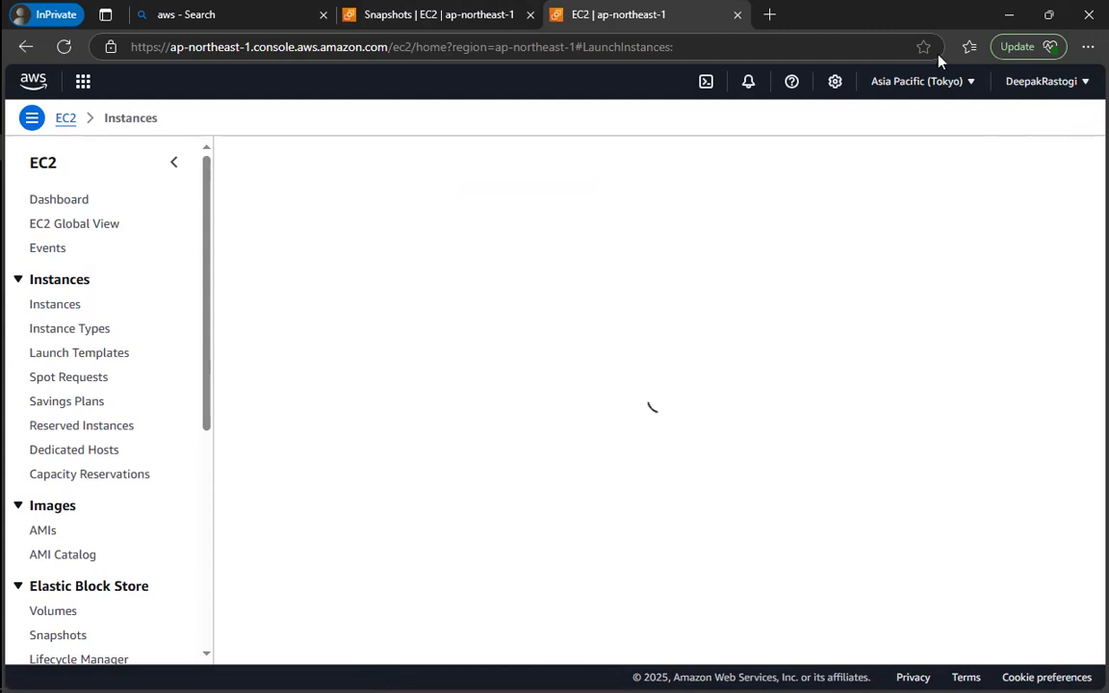
Close the first PuTTY terminal session and confirm the exit
click(1005, 14)
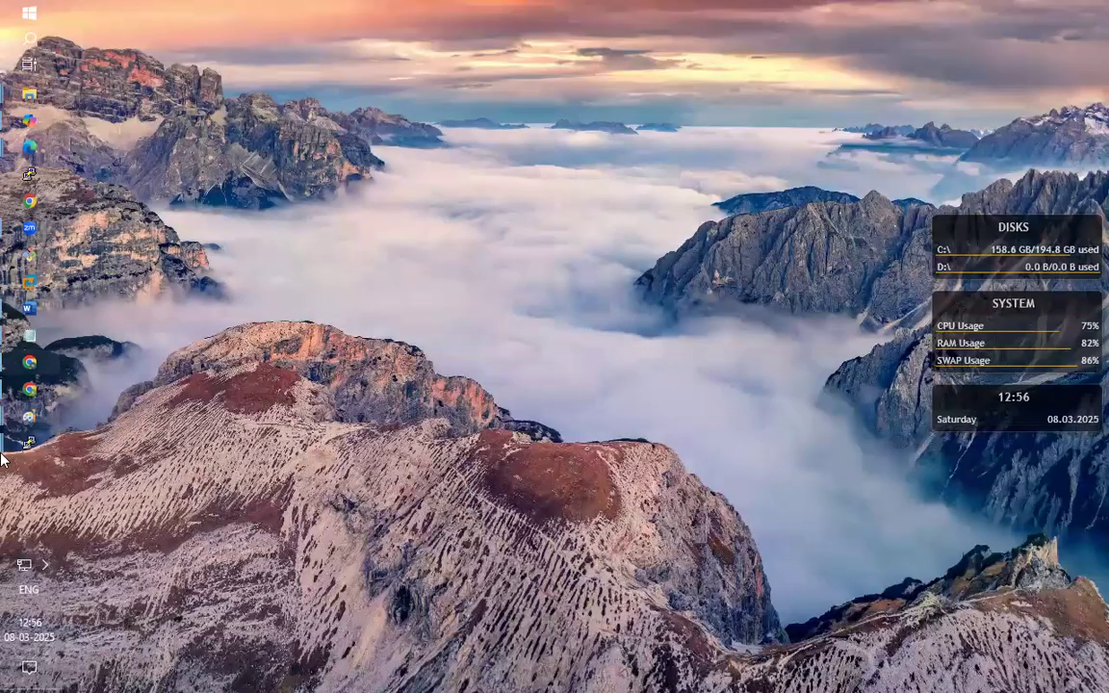
mouse_move(29, 442)
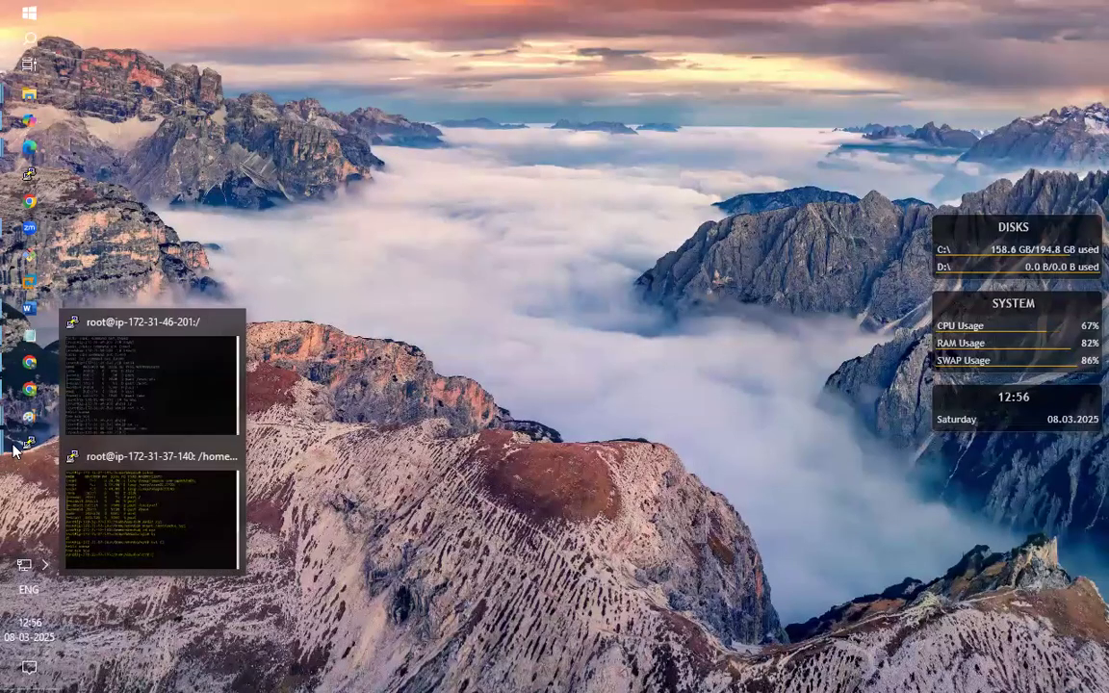
click(231, 319)
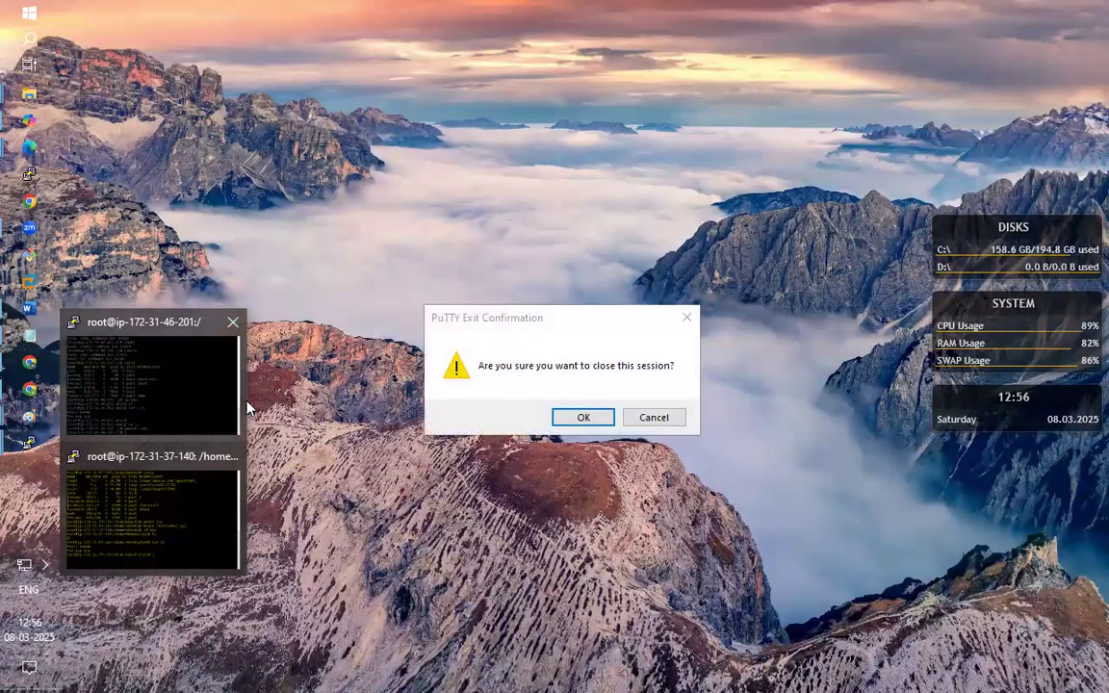
click(583, 417)
Close the remaining PuTTY session, then bring back the Launch an instance browser window
mouse_move(29, 442)
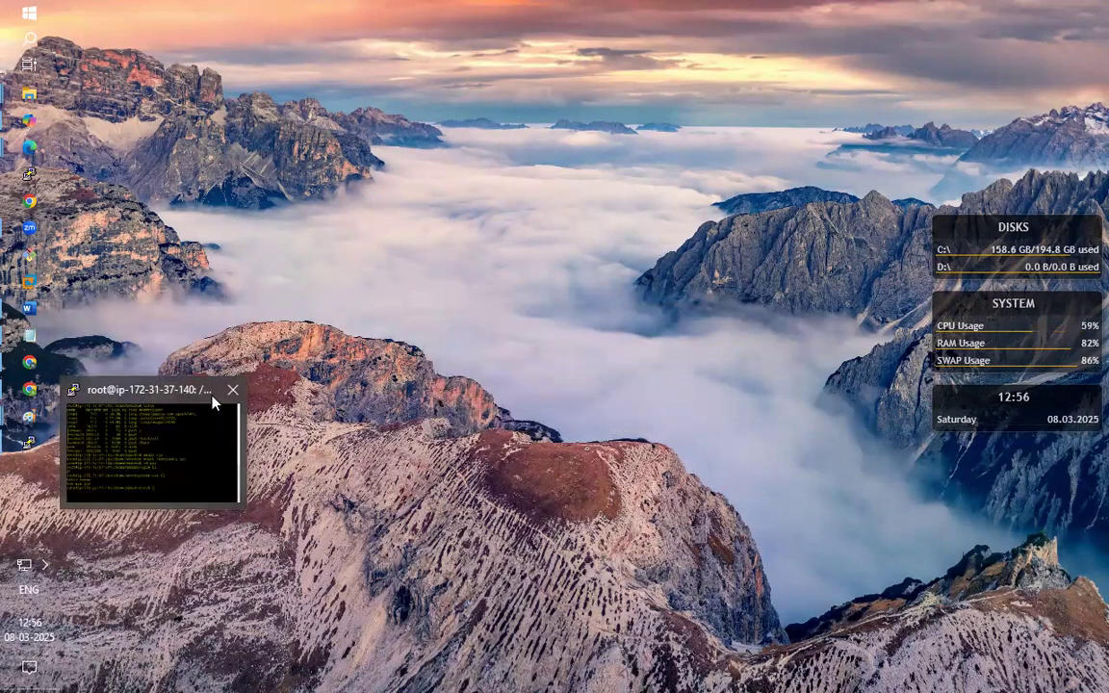
click(239, 391)
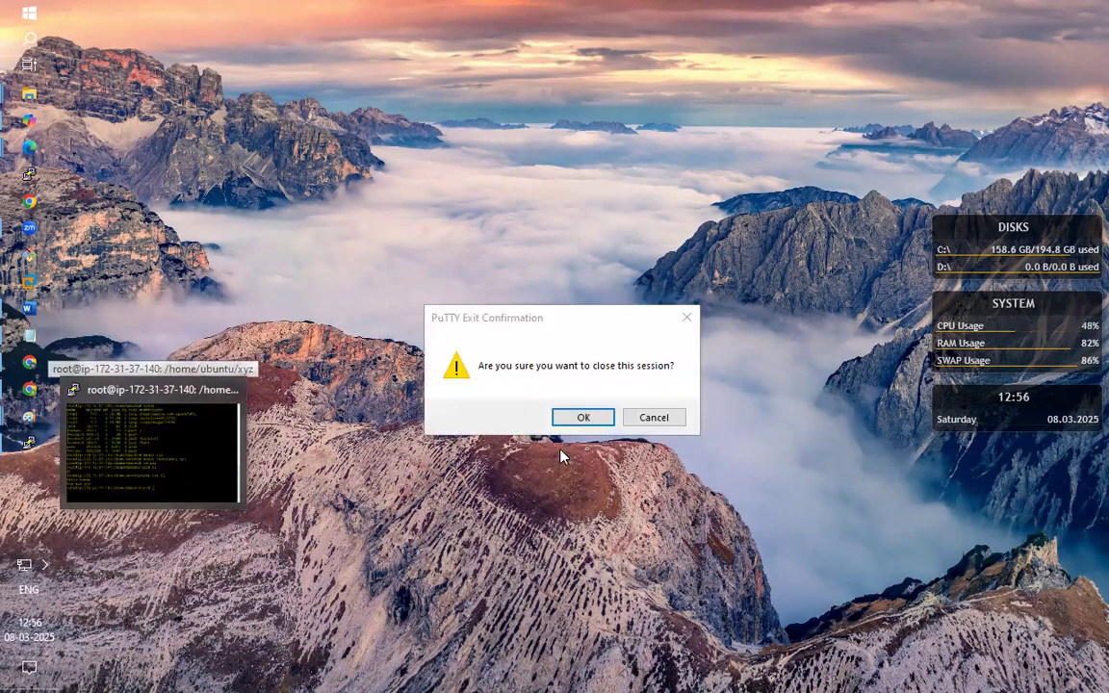
click(607, 423)
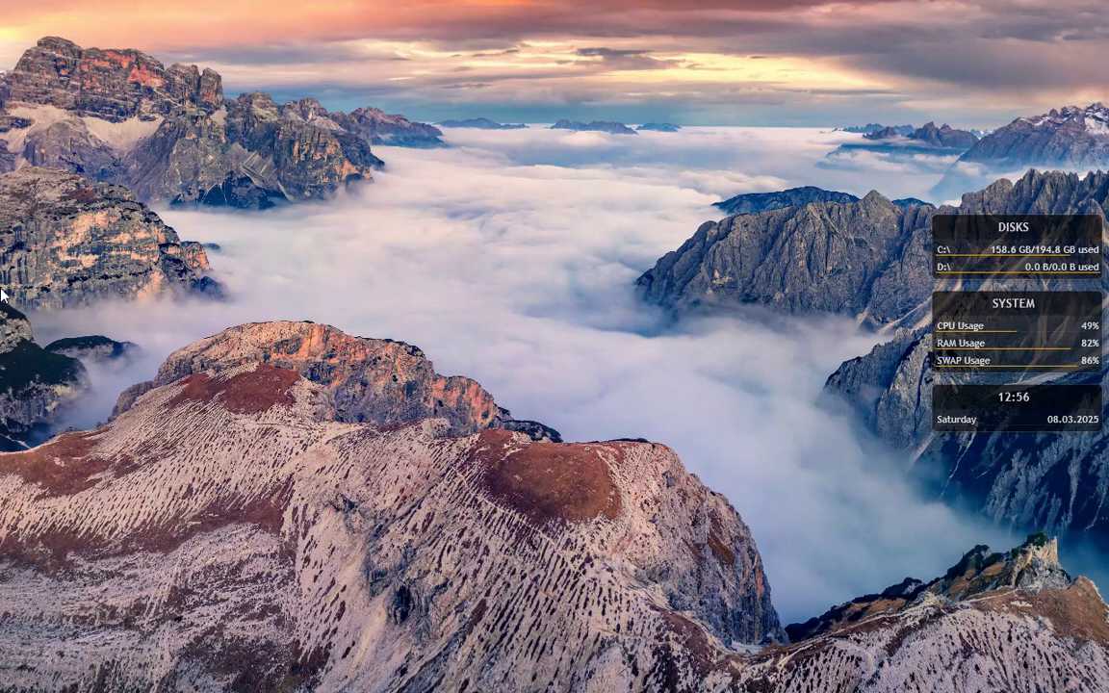
mouse_move(12, 220)
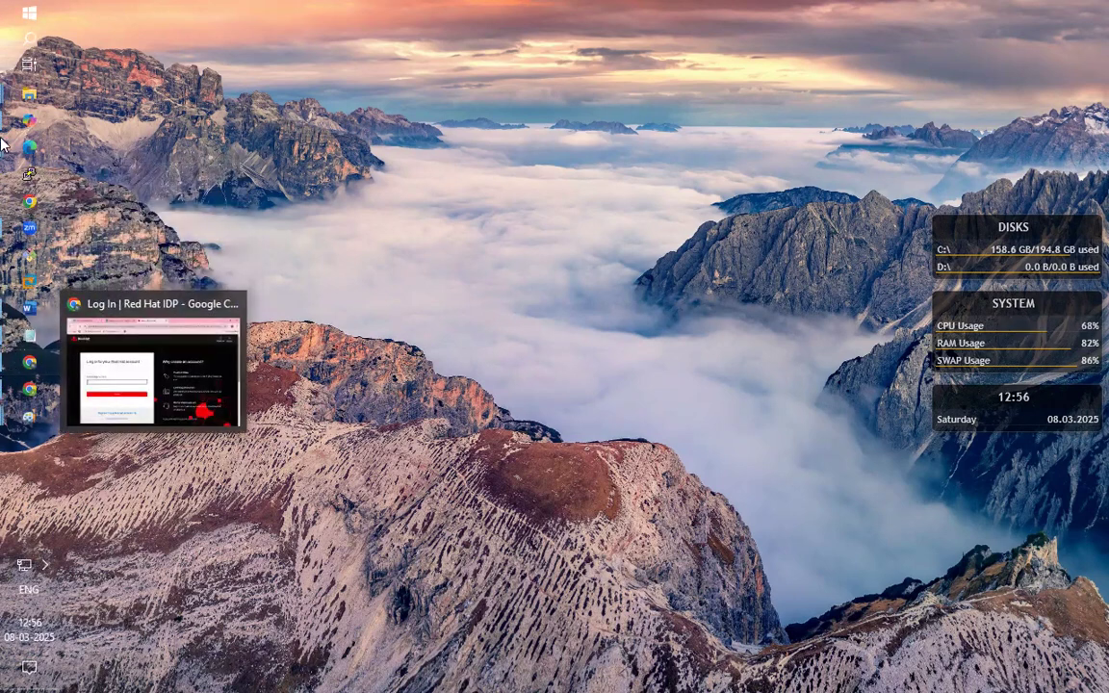
mouse_move(16, 145)
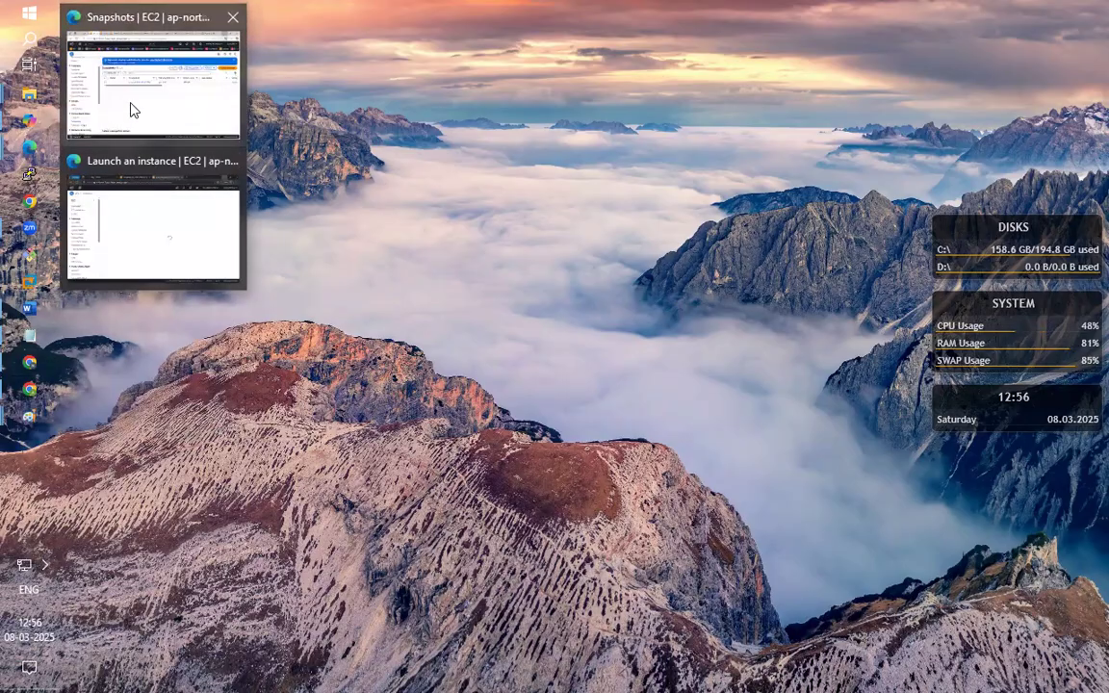
click(208, 239)
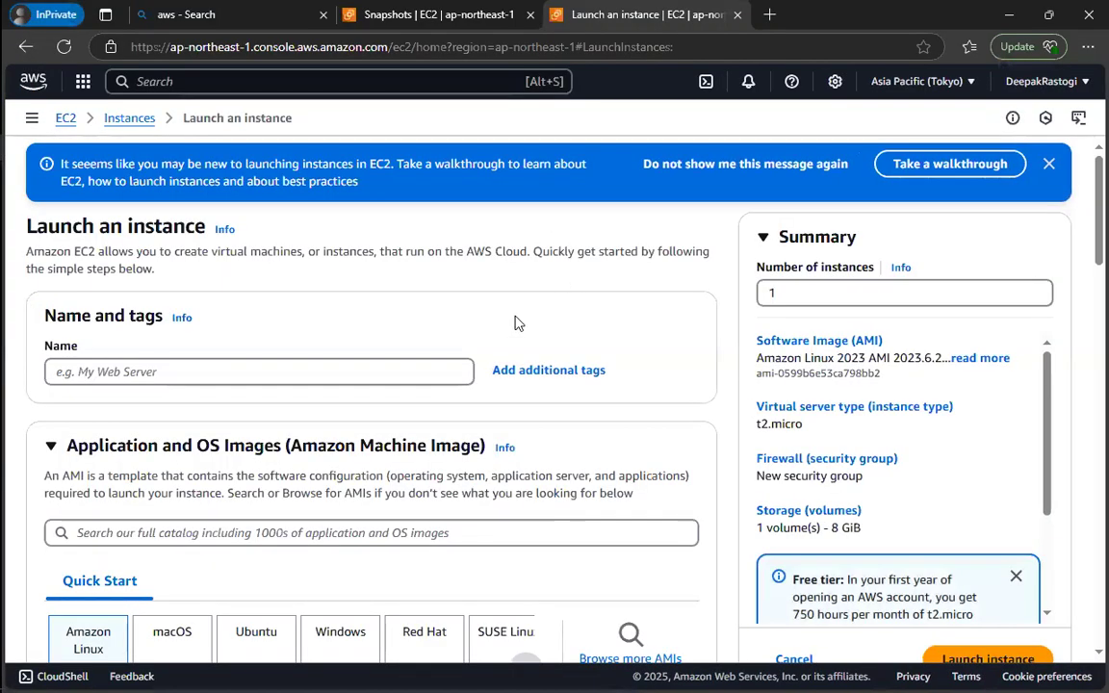
Name the new instance E1
click(414, 375)
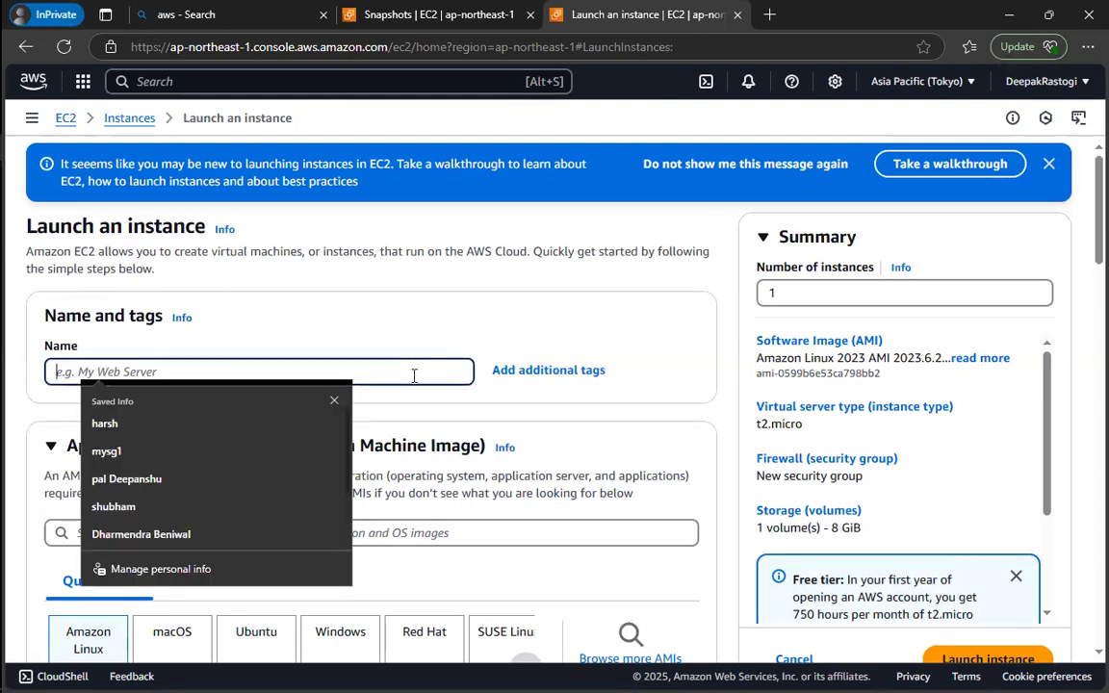
text(E1)
scroll(414, 376, down, 2)
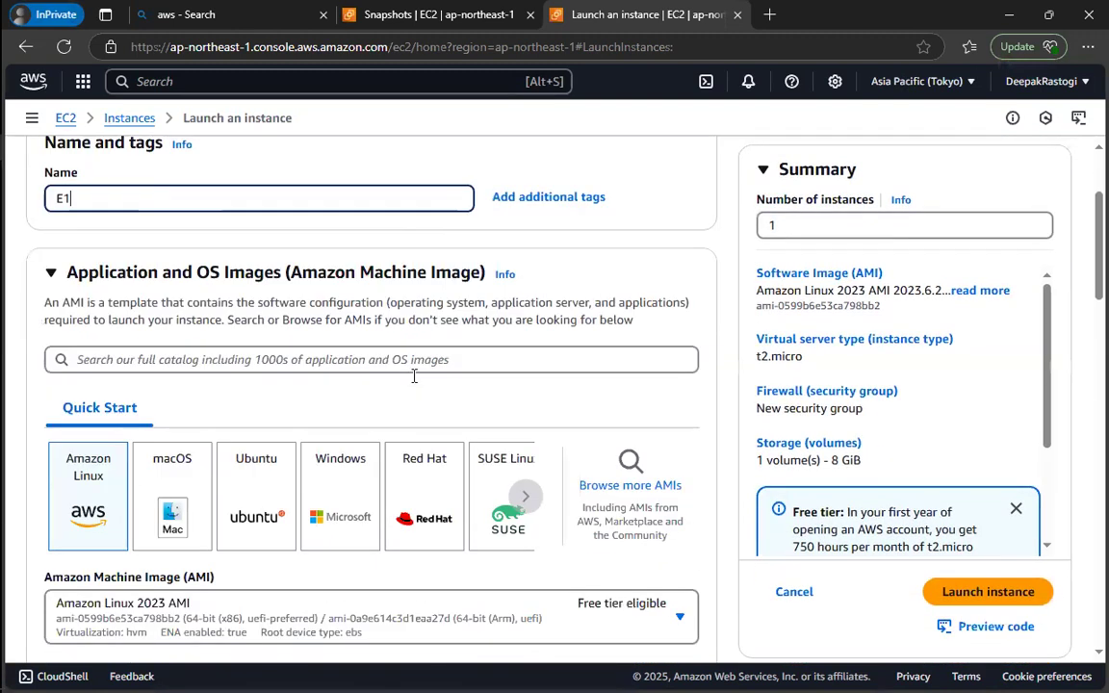
scroll(414, 376, down, 1)
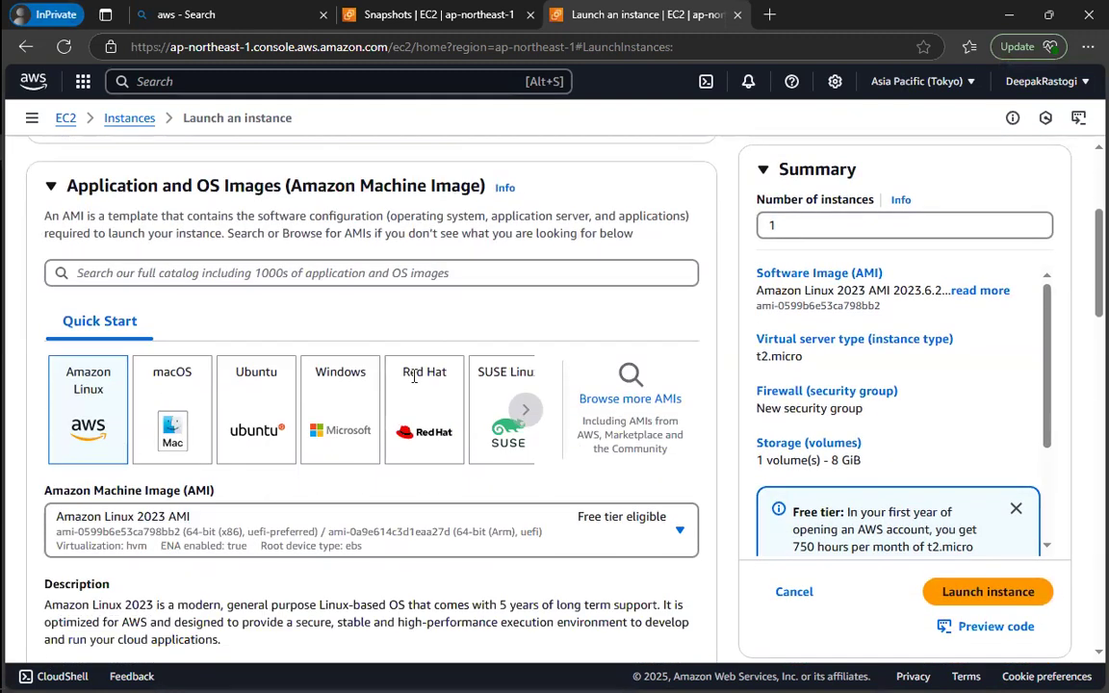
Select the Ubuntu Server 24.04 AMI and open the Key pair name list
click(250, 411)
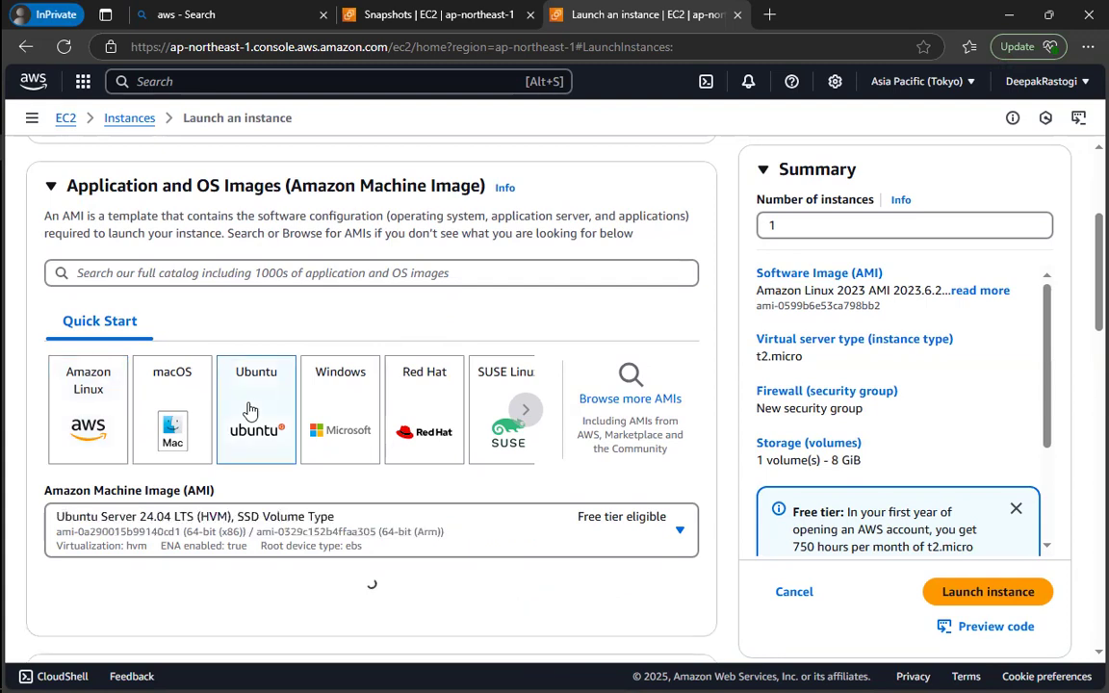
scroll(250, 411, down, 4)
scroll(249, 409, down, 3)
scroll(286, 429, up, 2)
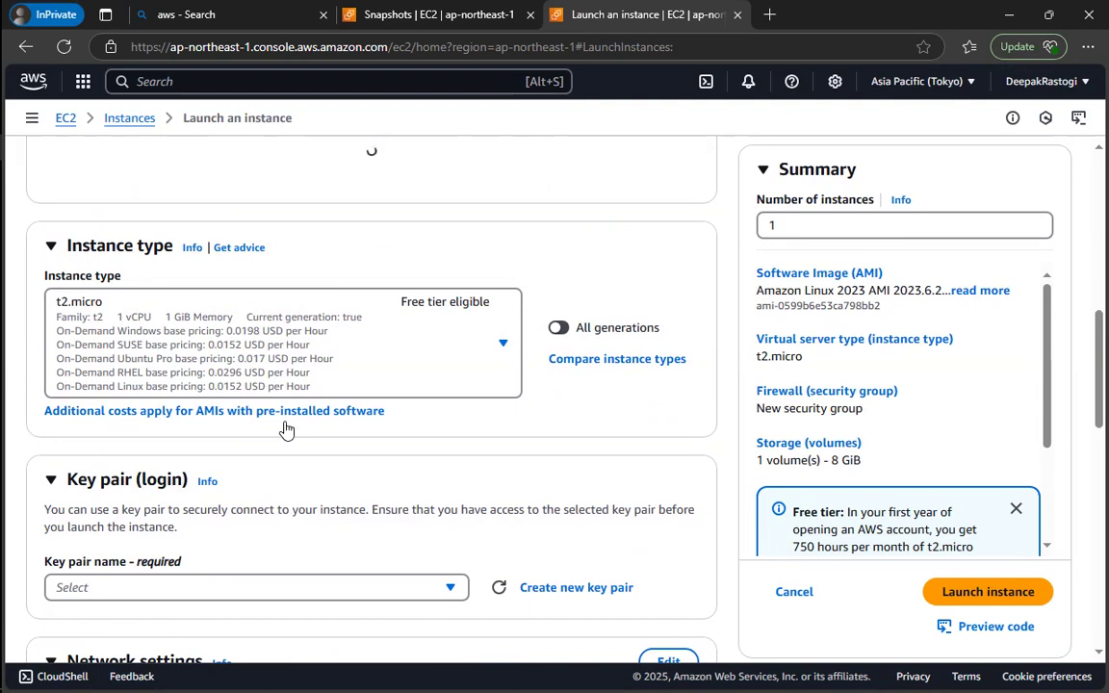
scroll(447, 497, down, 2)
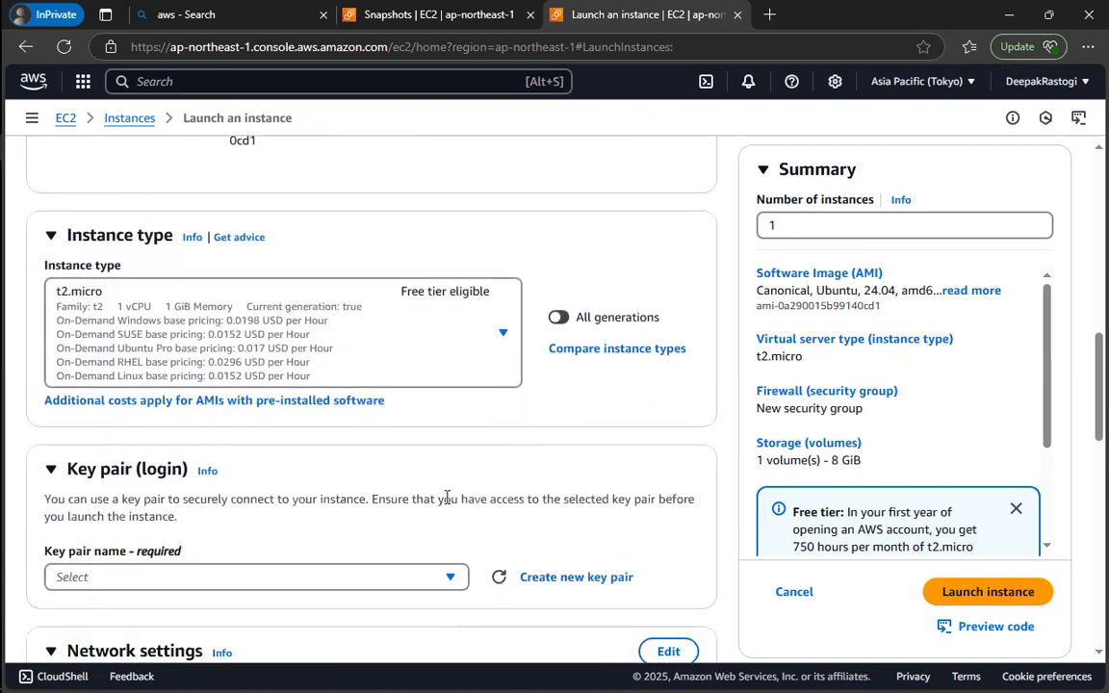
click(443, 579)
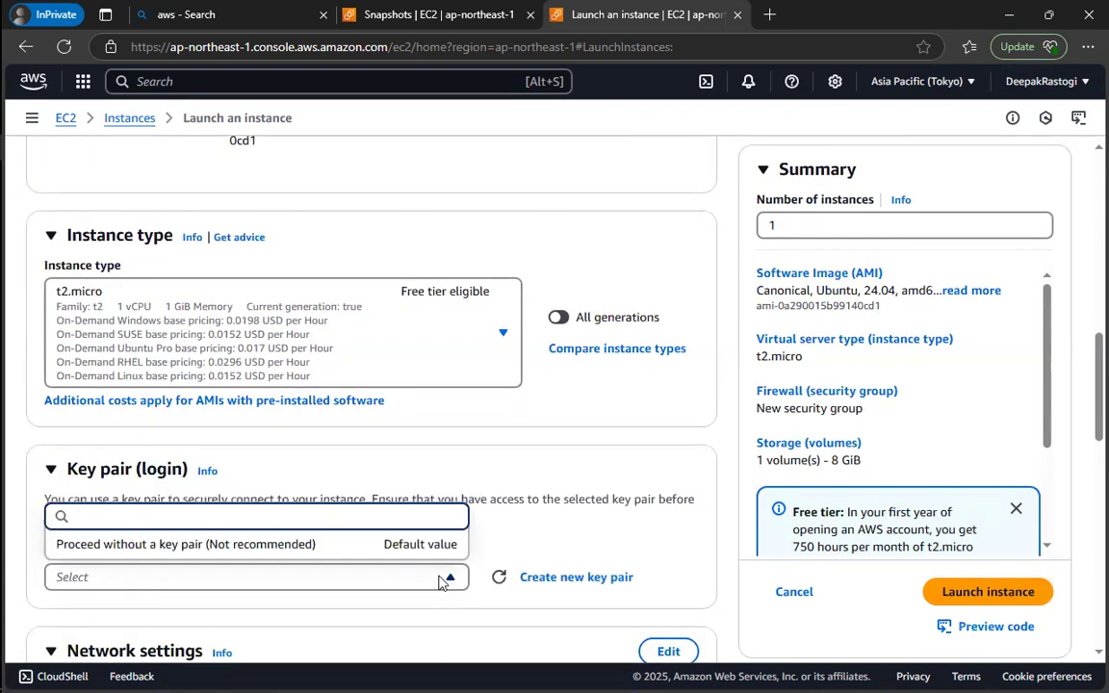
Create a new key pair named jk1 in .ppk format
click(522, 577)
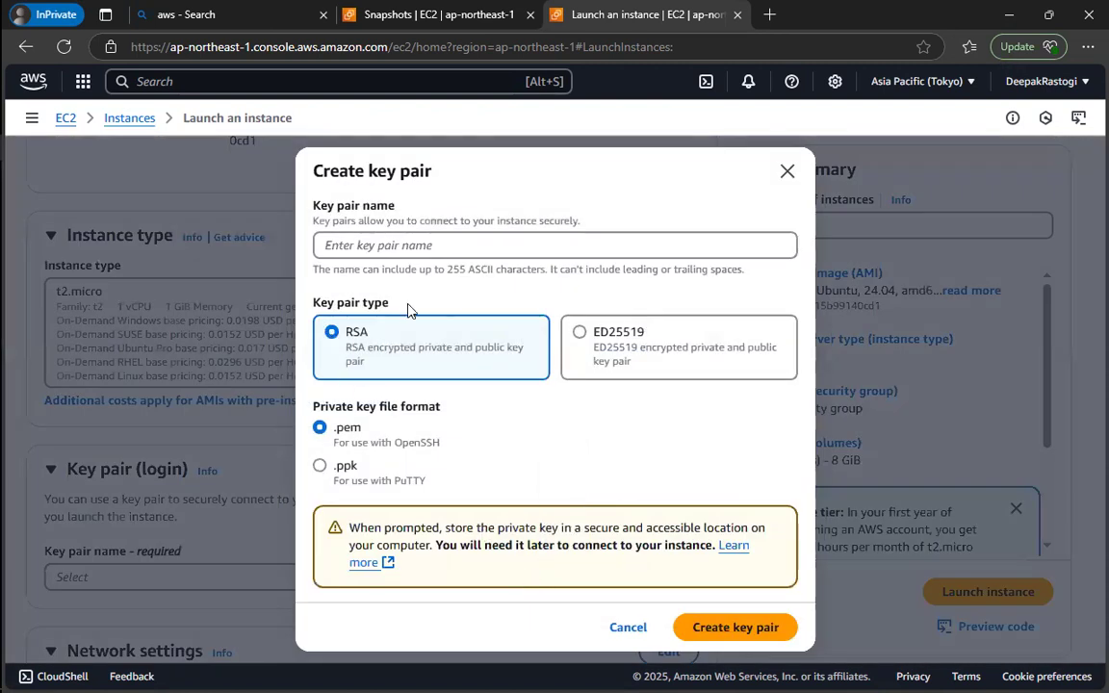
click(333, 474)
click(458, 244)
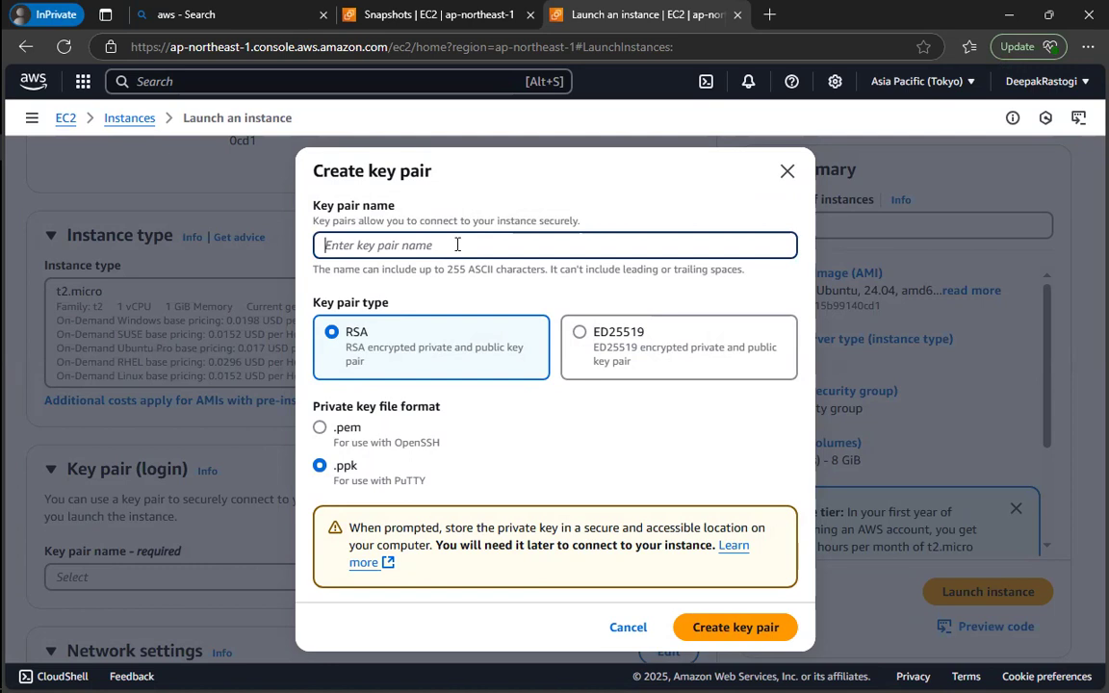
text(jk1)
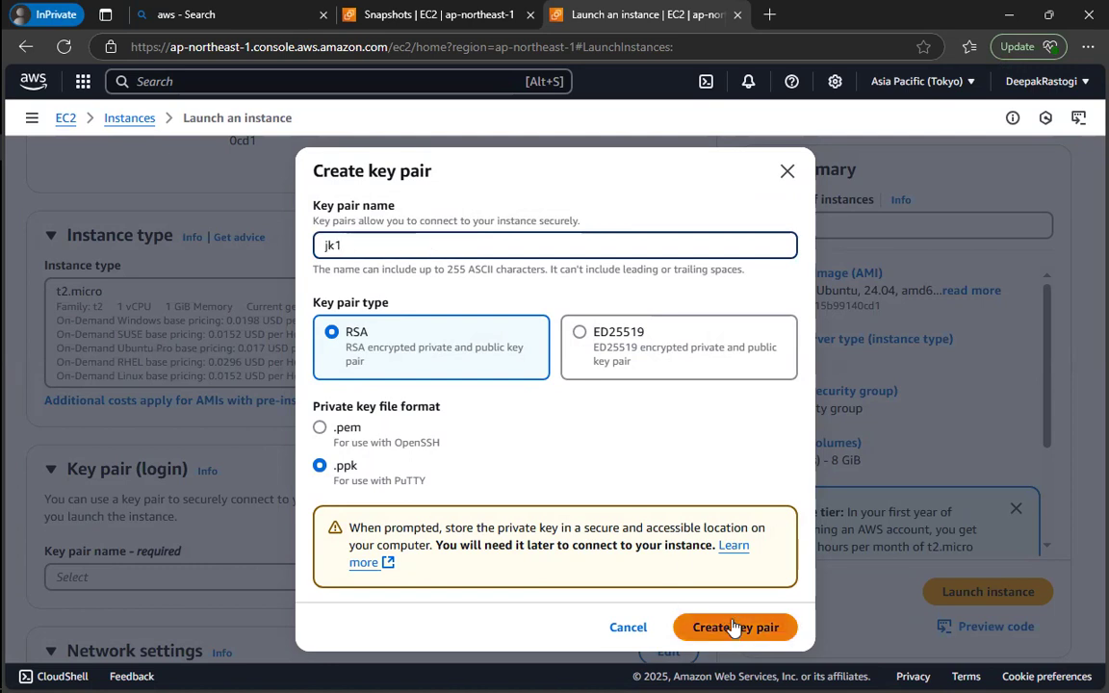
click(734, 624)
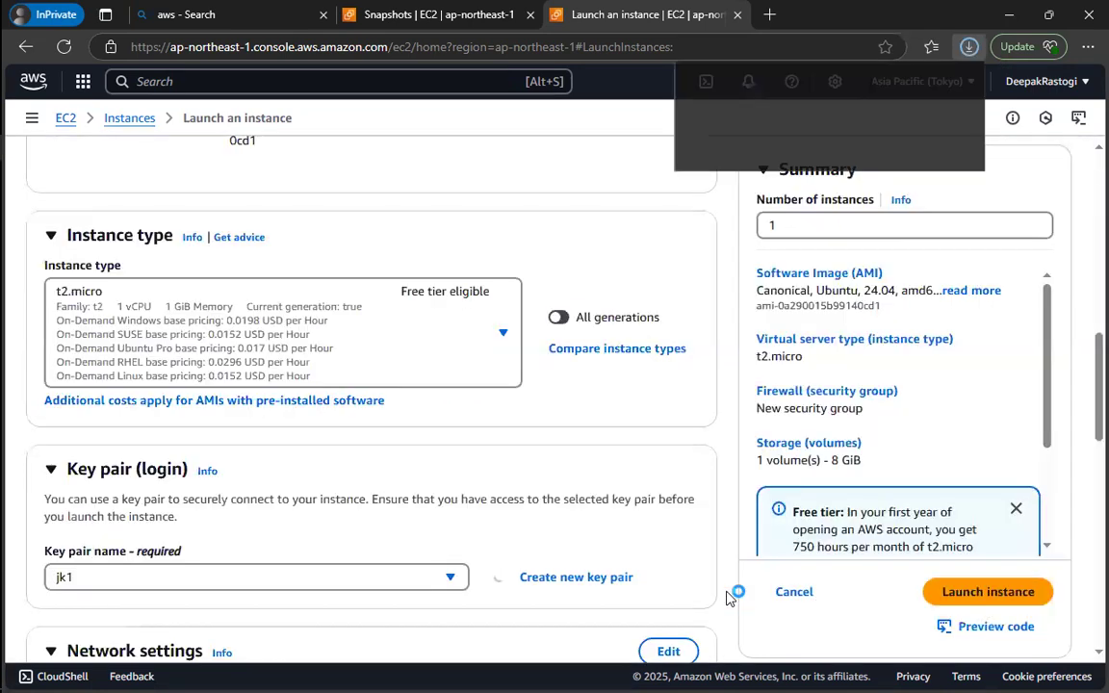
Launch the Ubuntu instance and go to the list of all instances
scroll(722, 568, down, 3)
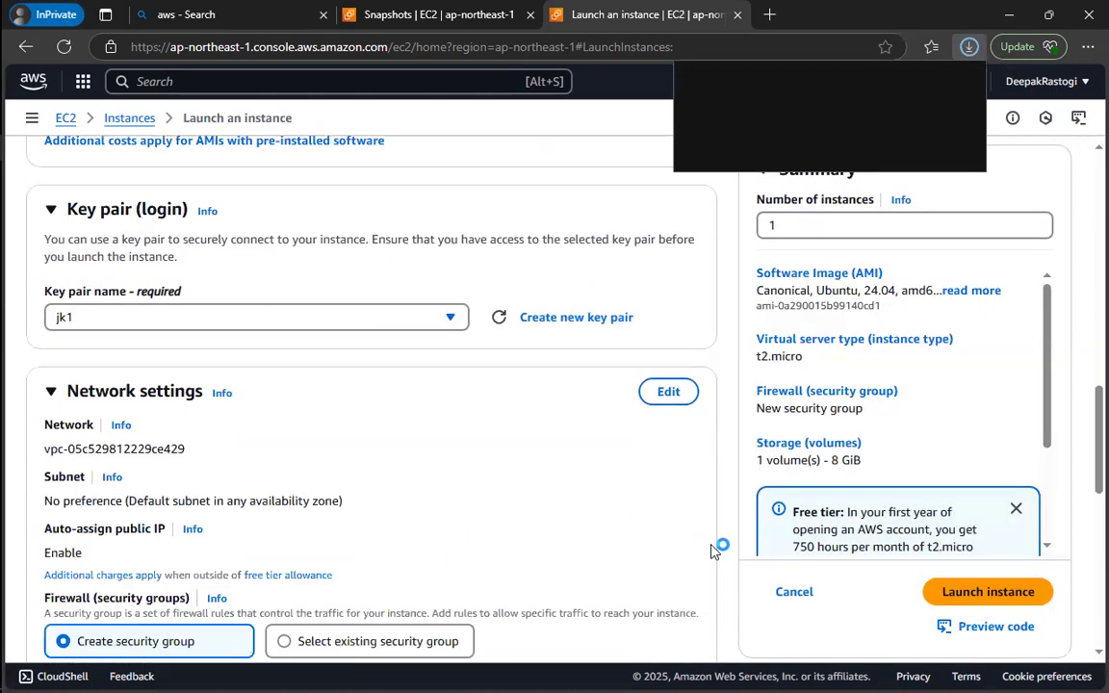
click(968, 594)
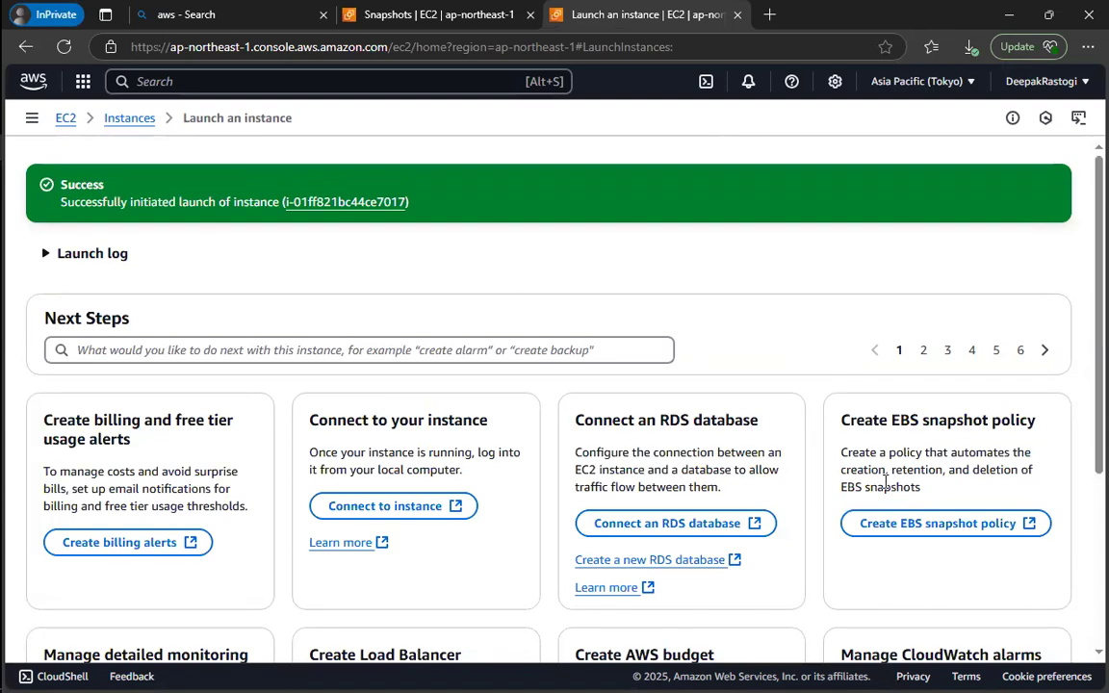
scroll(885, 482, down, 3)
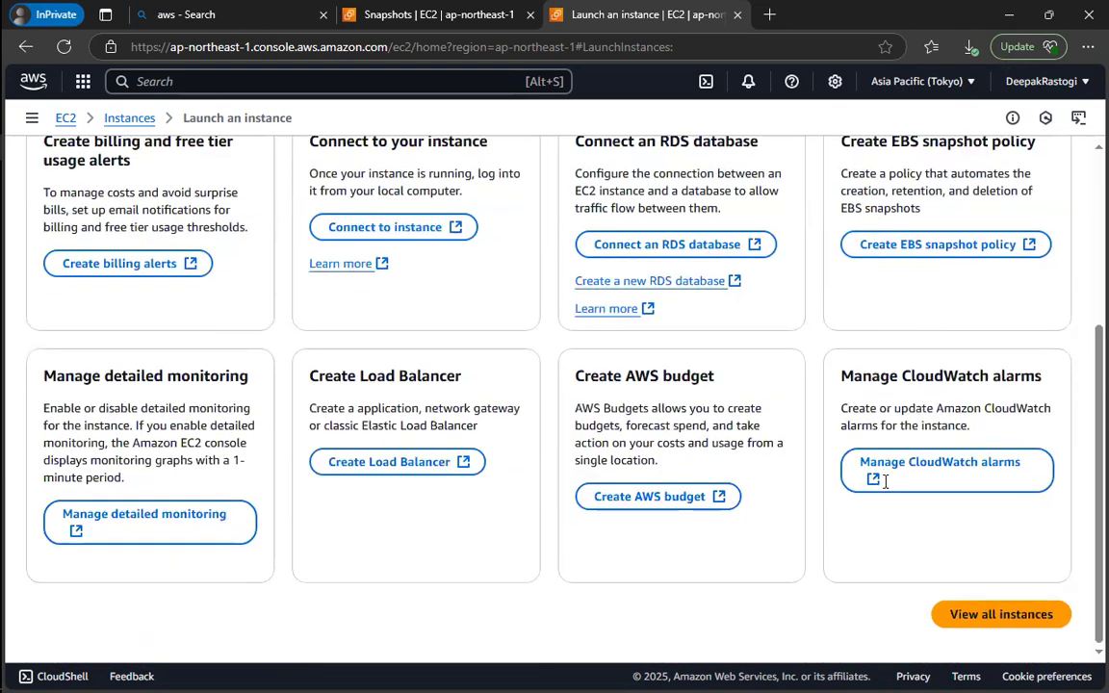
click(968, 618)
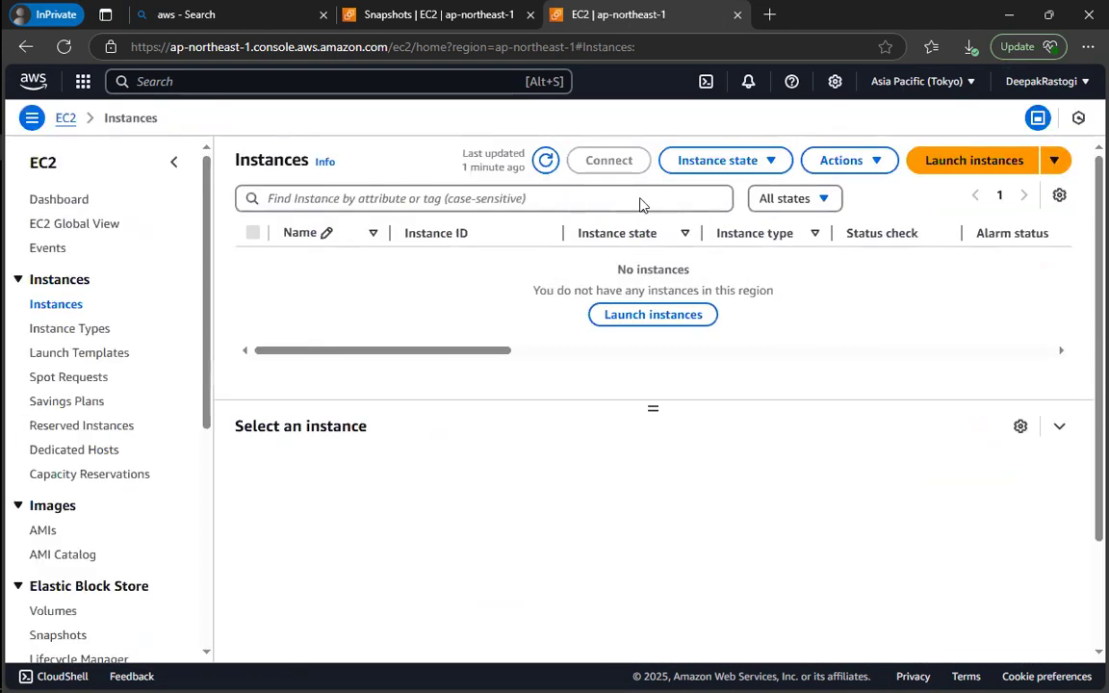
Refresh Instances to see E1 running, then select snapshot snap-03cfb2919fe8137bc
click(545, 160)
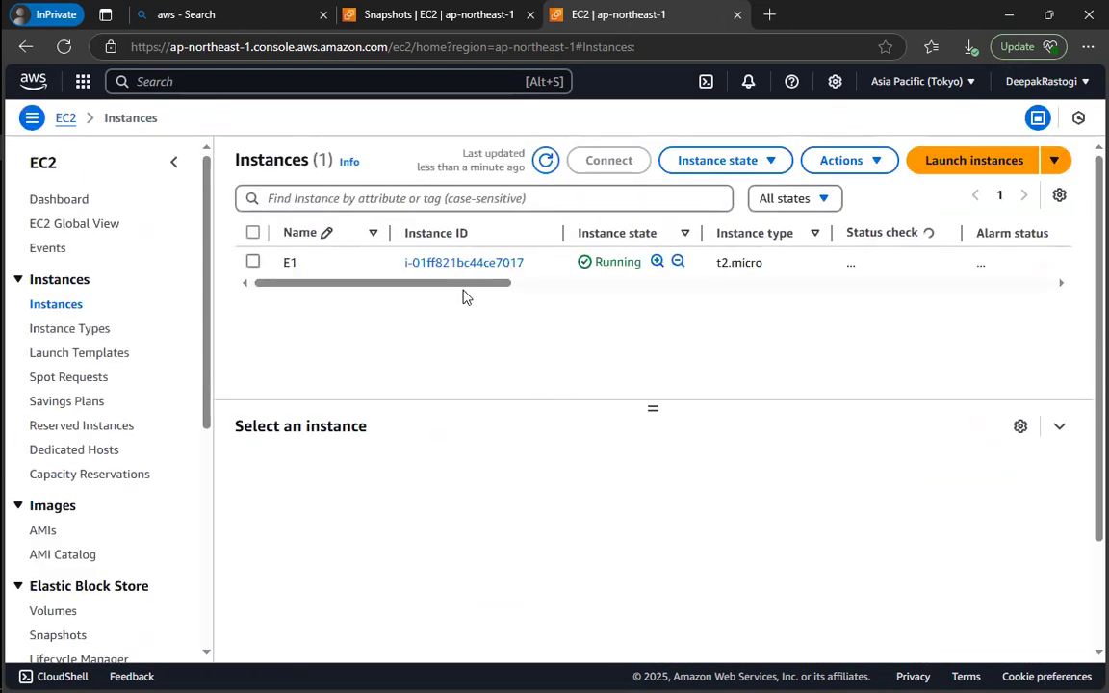
drag(472, 289, 626, 287)
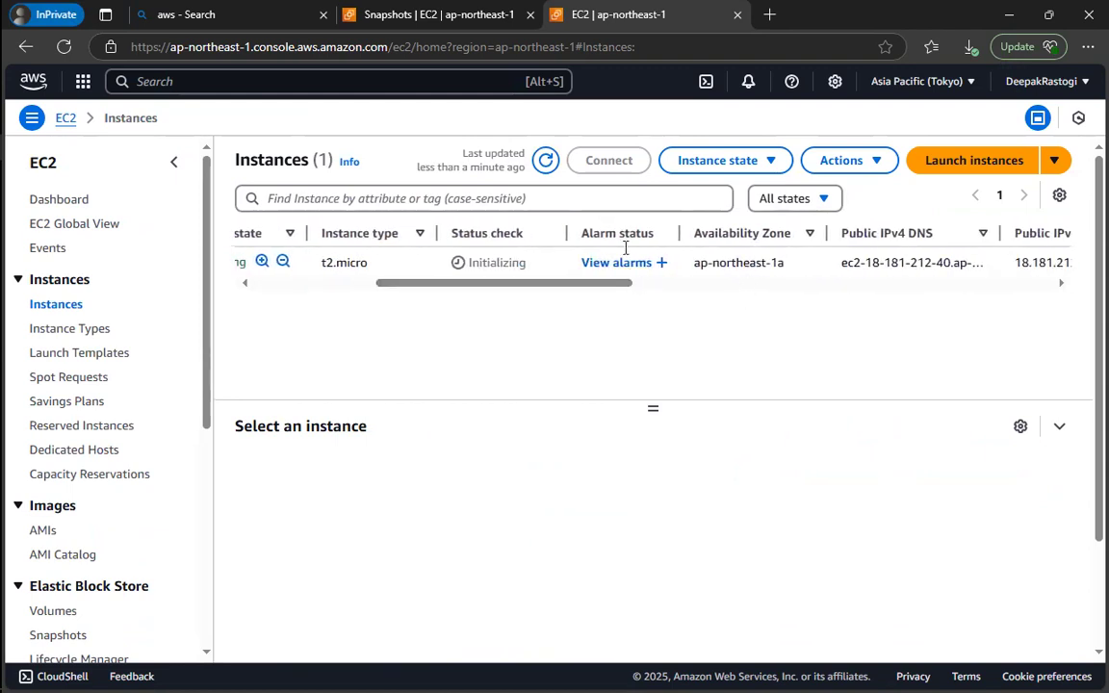
click(429, 14)
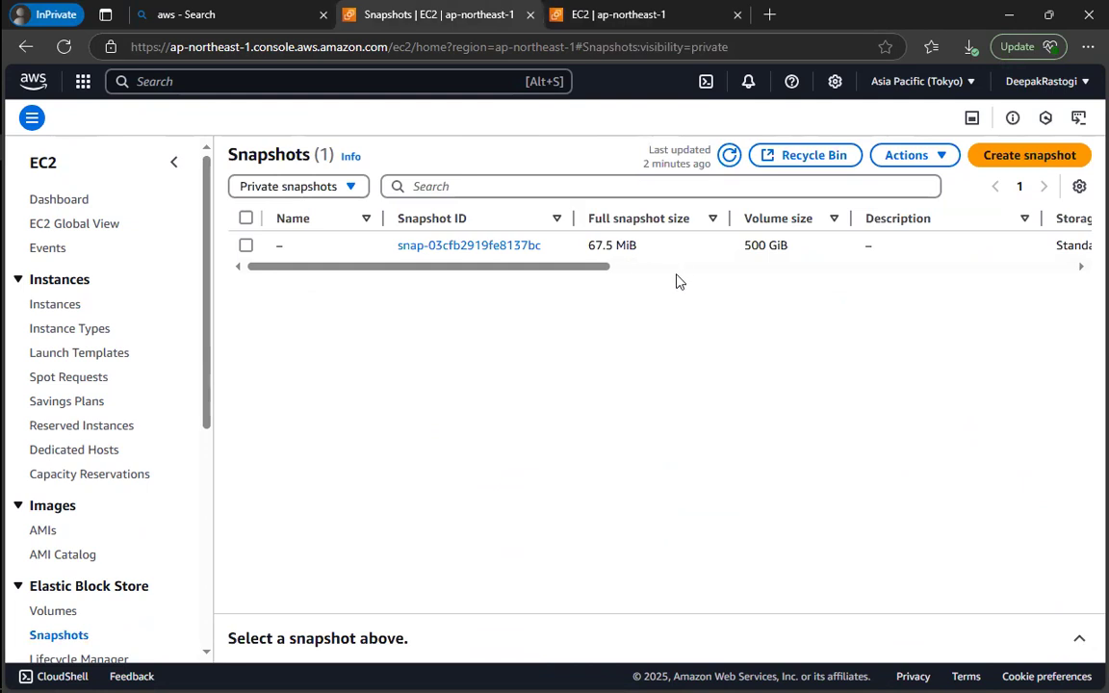
click(247, 246)
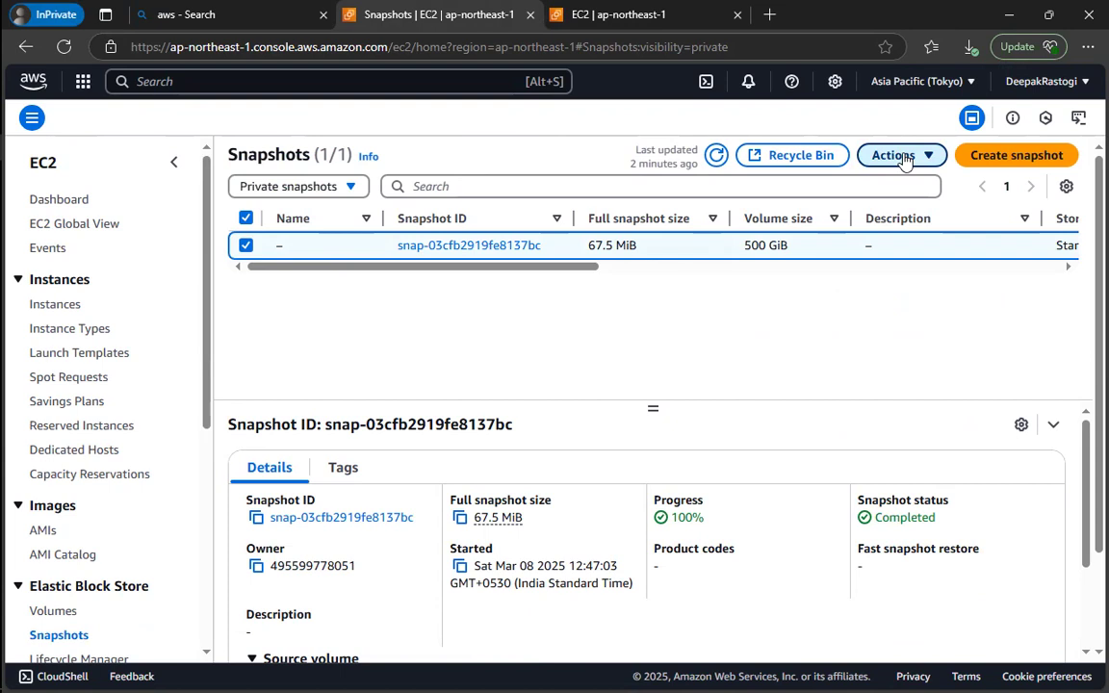
Create volume vol-0c41cec6bc1437aa1 from the snapshot in ap-northeast-1a, then open Volumes
click(903, 157)
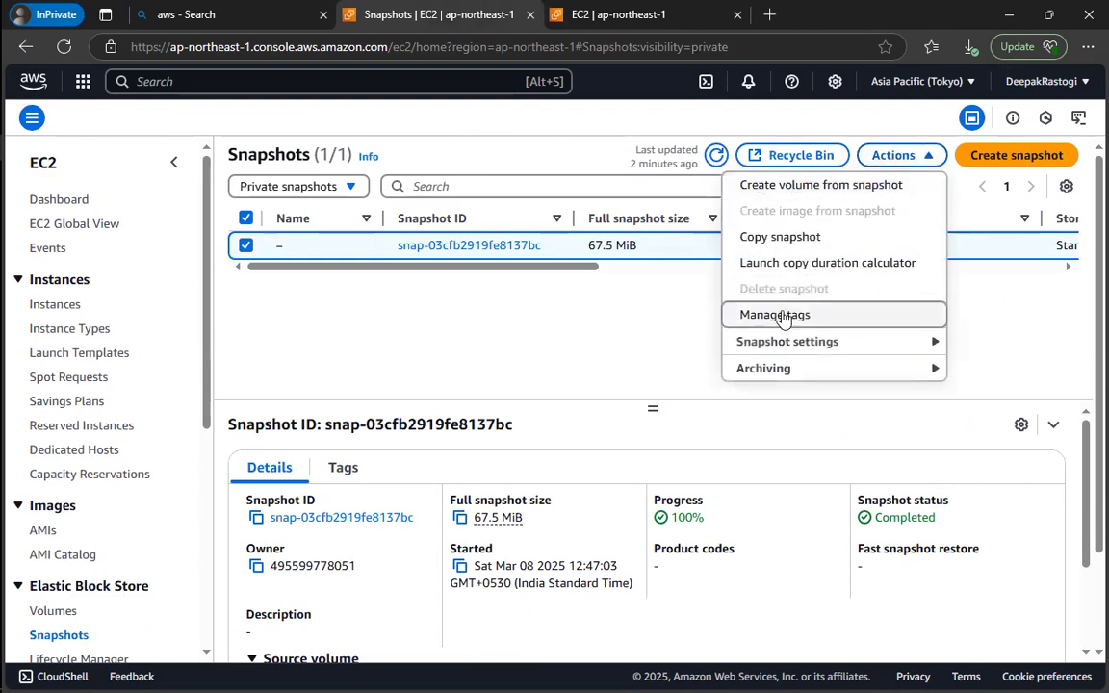
click(799, 189)
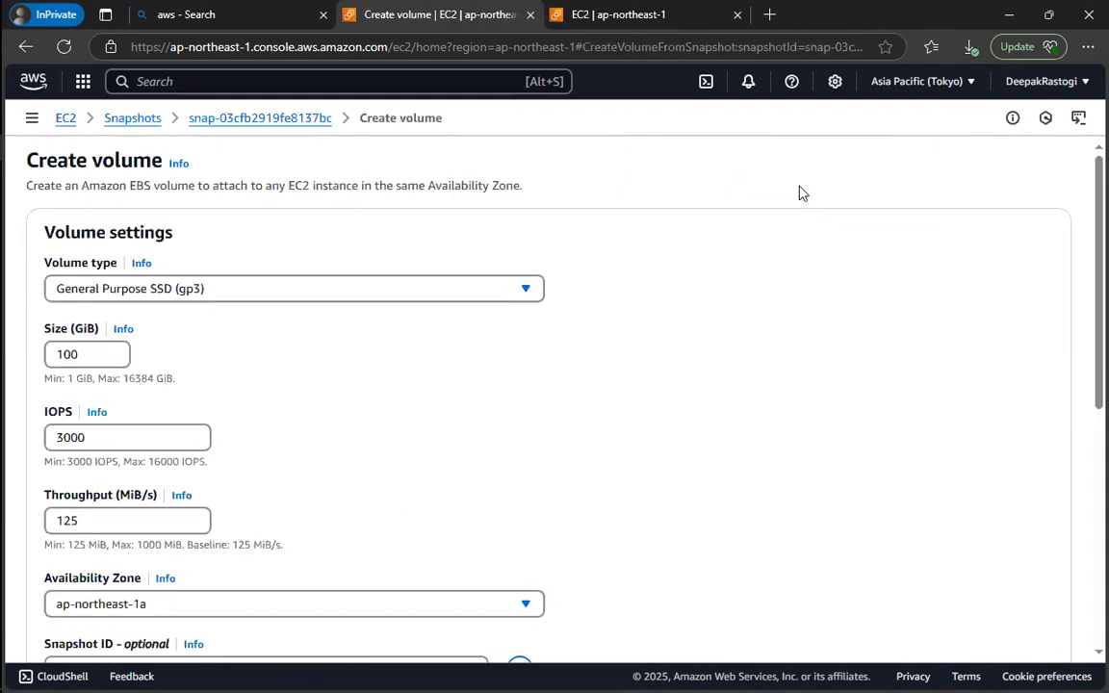
scroll(407, 372, down, 3)
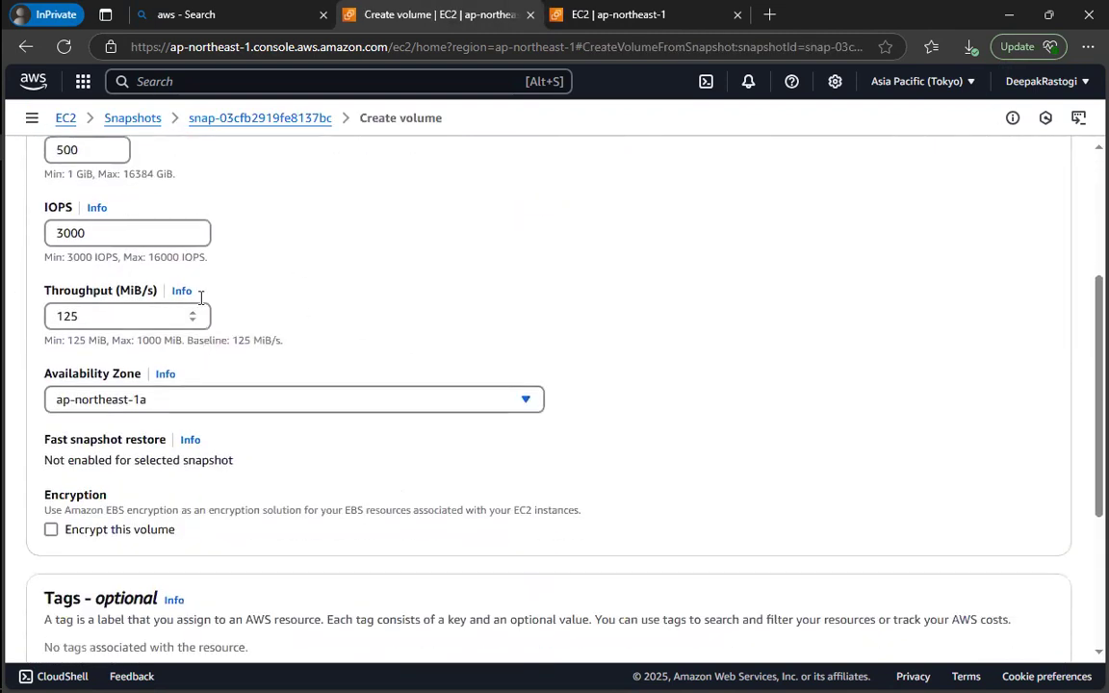
scroll(200, 288, up, 2)
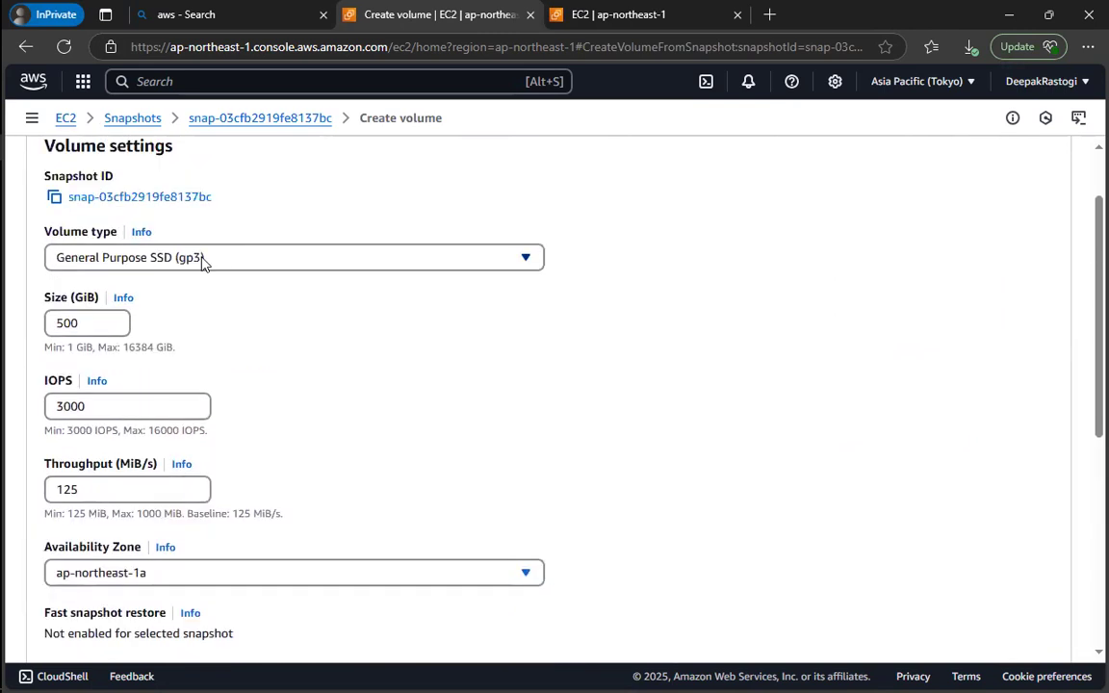
scroll(207, 263, down, 2)
click(320, 403)
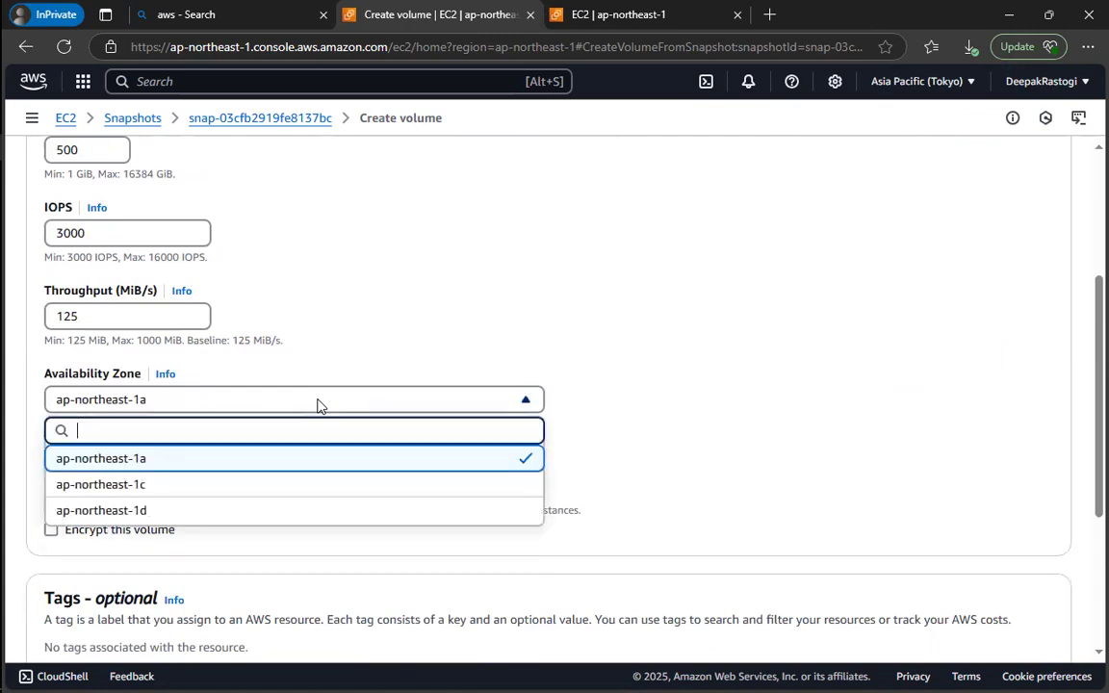
scroll(681, 466, down, 3)
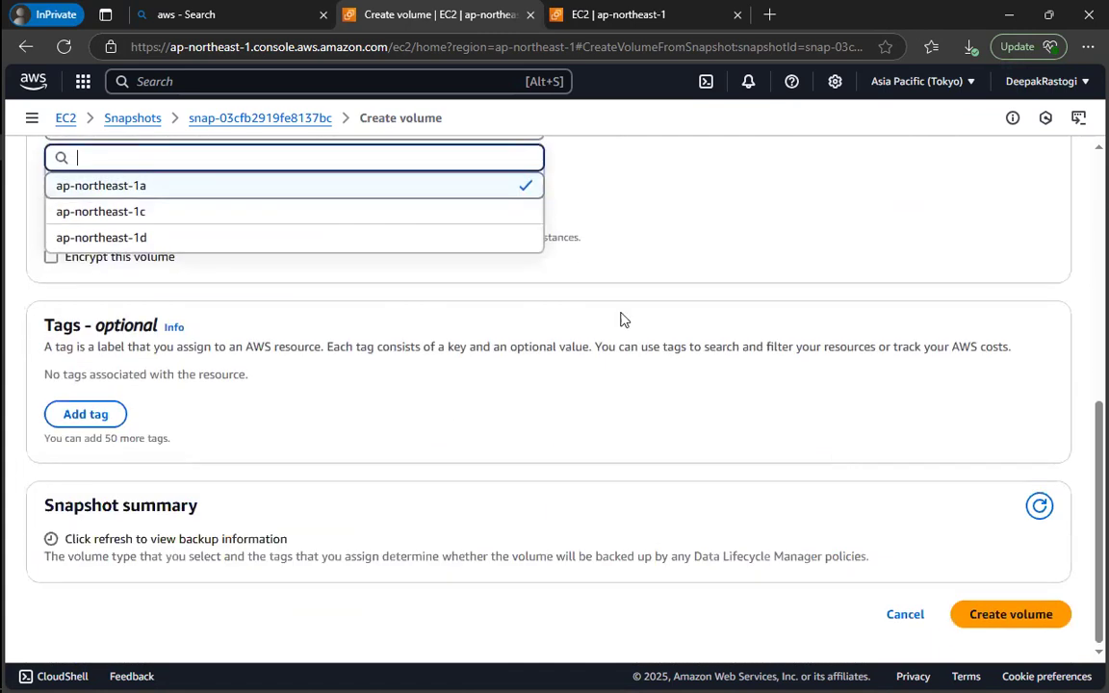
click(428, 185)
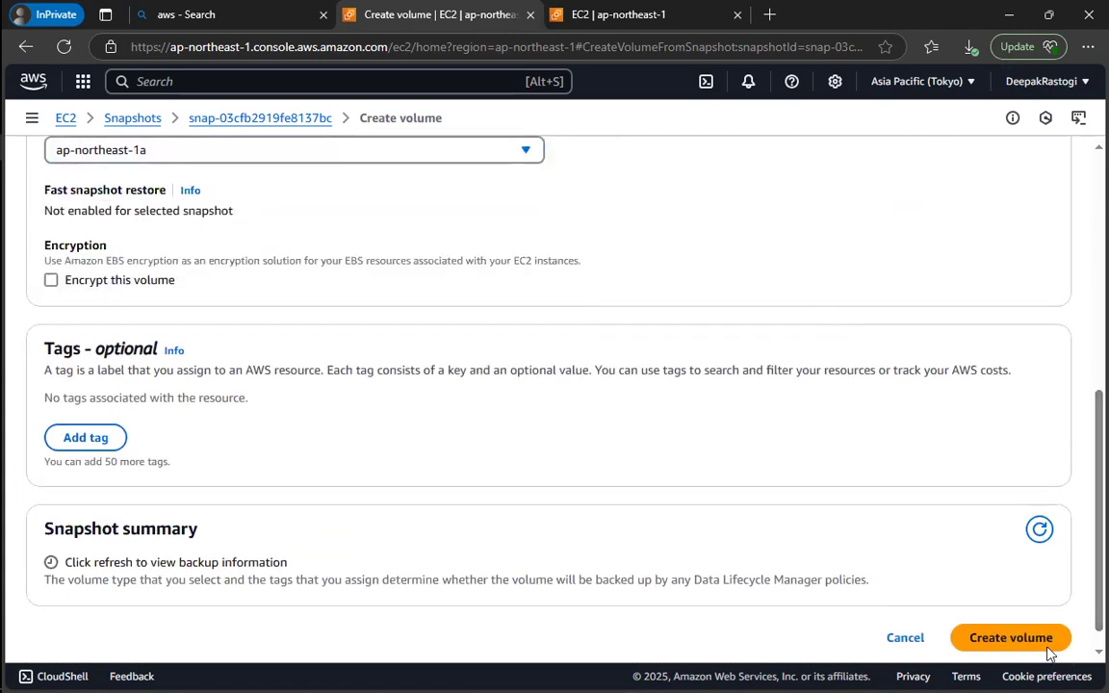
click(1017, 639)
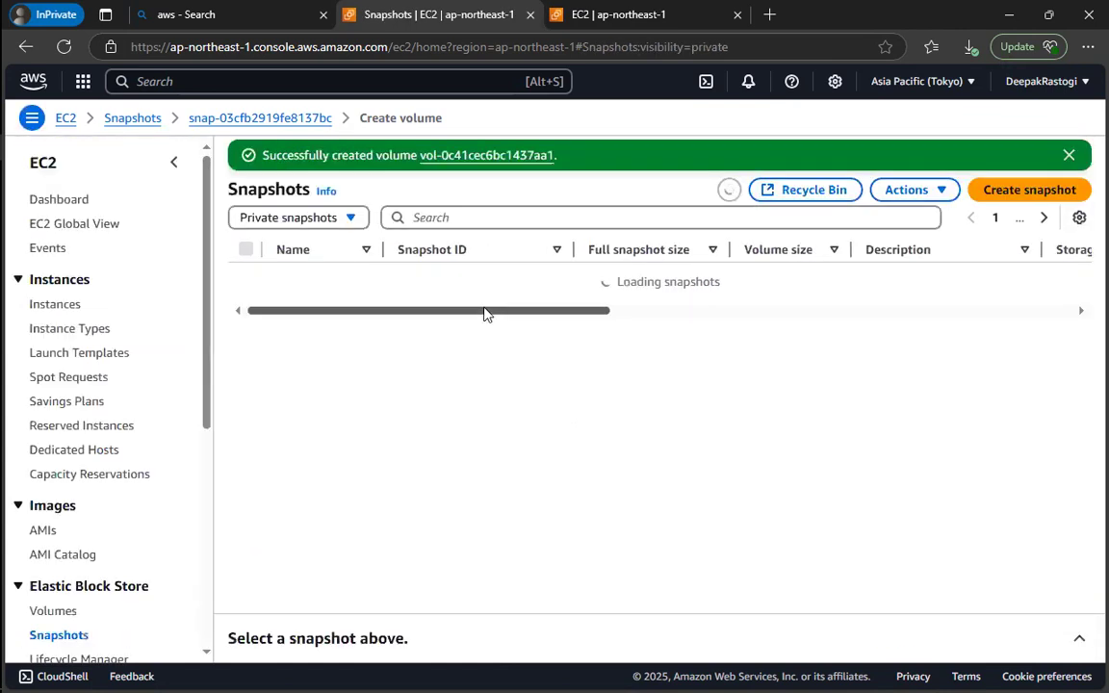
click(82, 611)
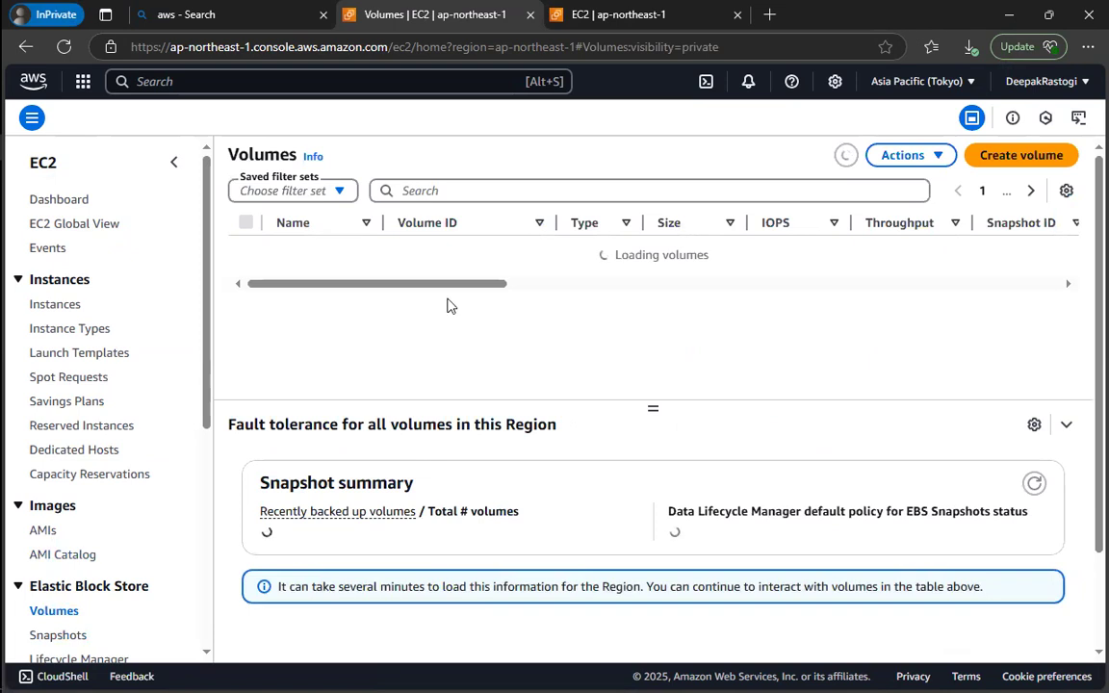
Attach the new available volume to instance E1 as /dev/sde
drag(450, 299, 689, 306)
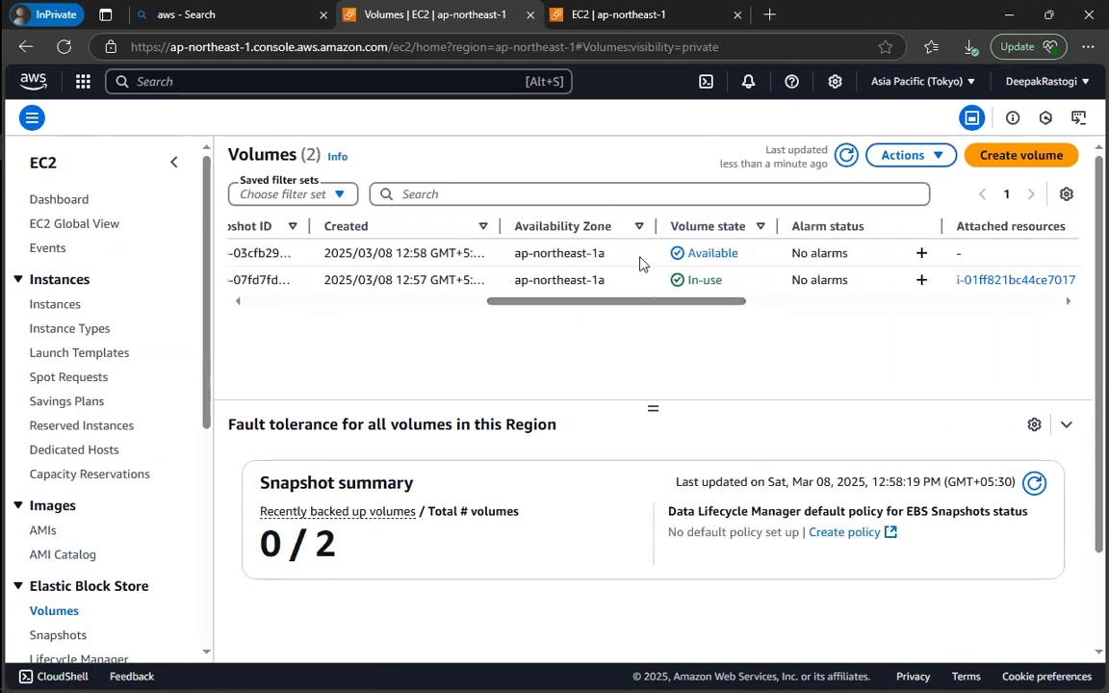
click(578, 253)
click(905, 155)
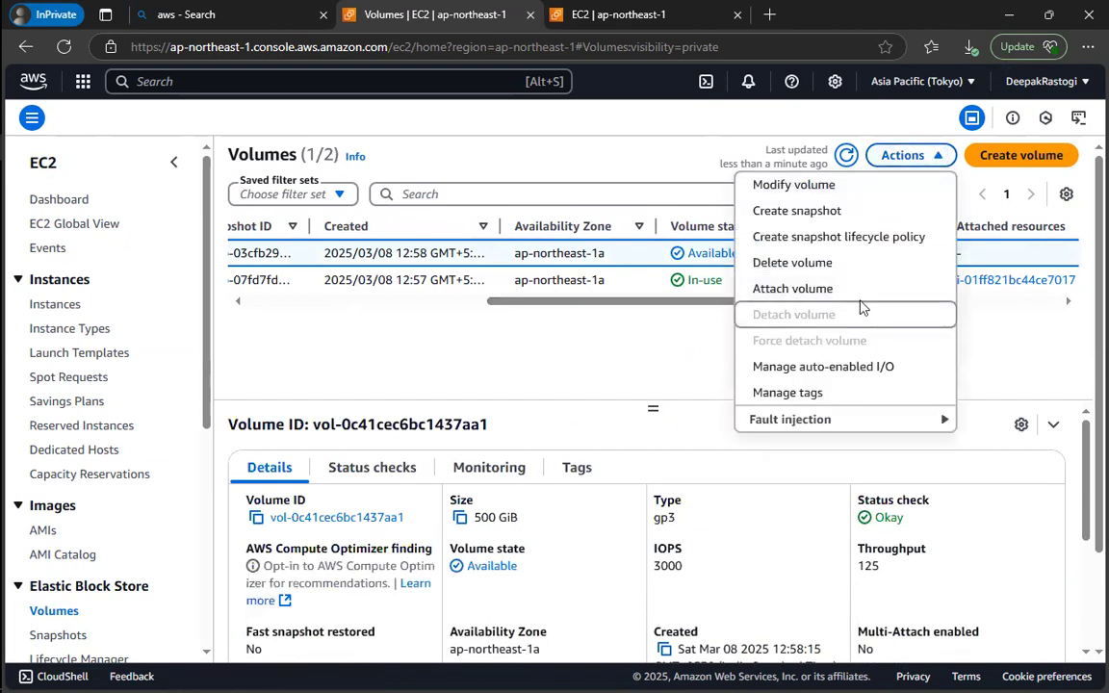
click(856, 289)
click(429, 401)
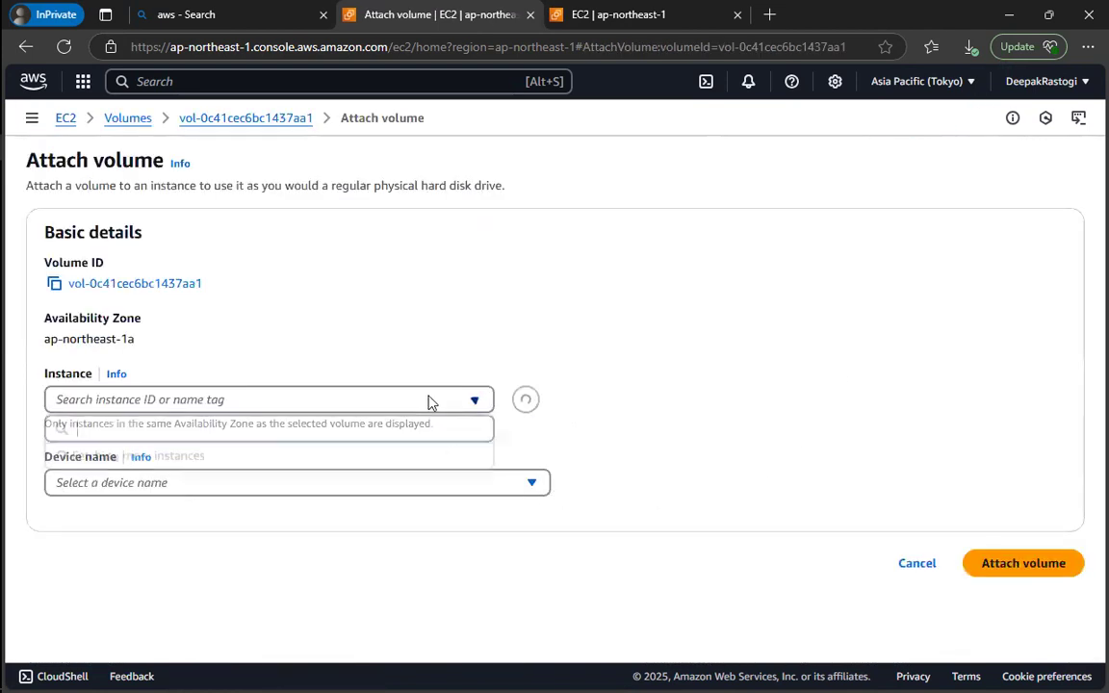
click(381, 480)
click(369, 498)
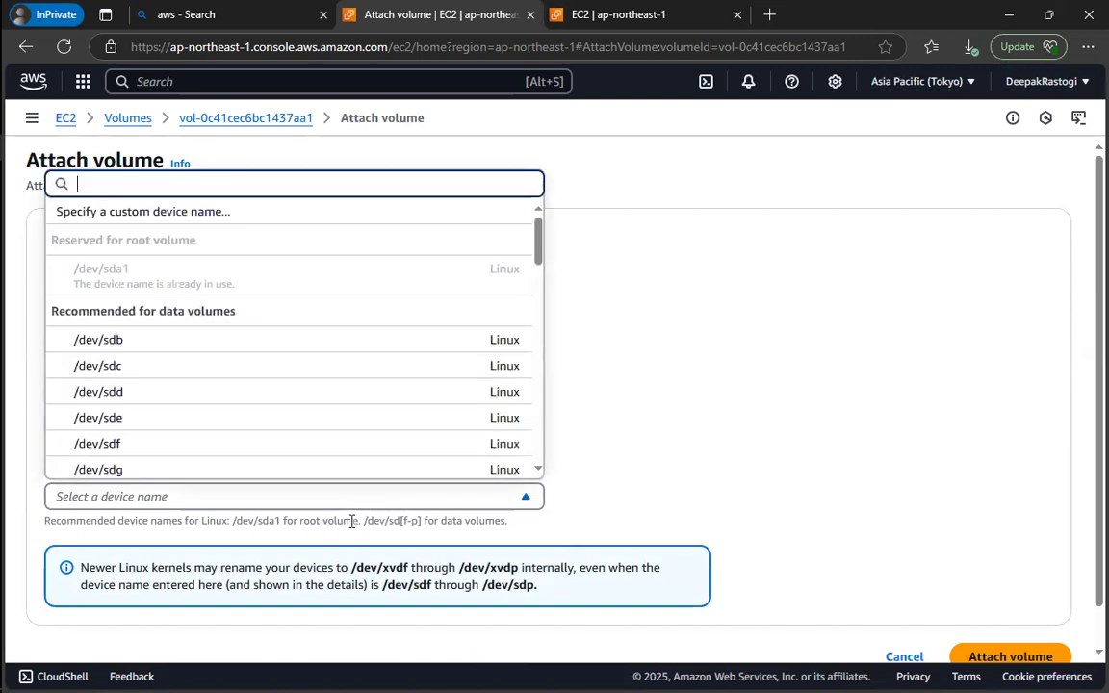
click(289, 416)
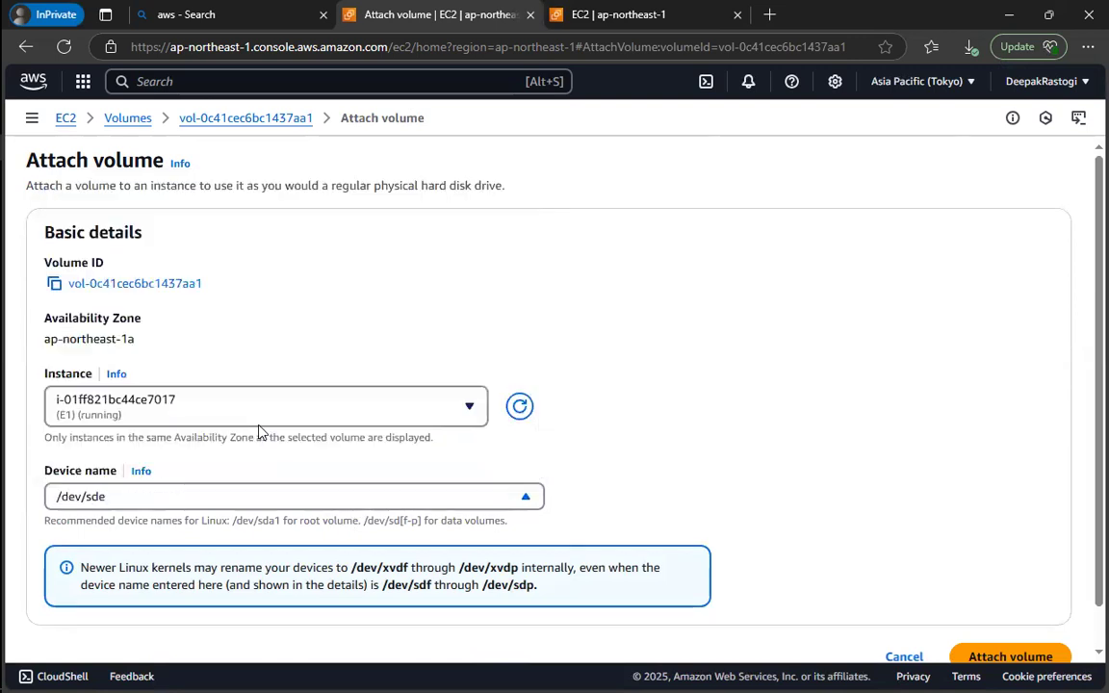
click(962, 651)
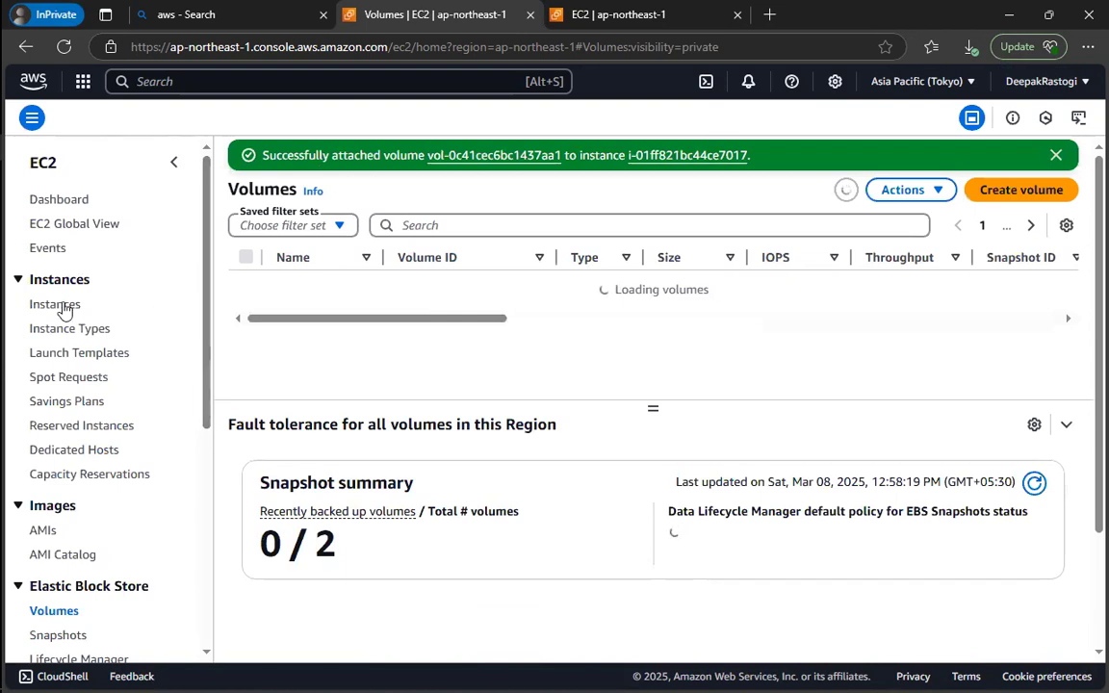
Copy instance E1's public IPv4 address 18.181.212.40 and start PuTTY from the desktop
click(583, 15)
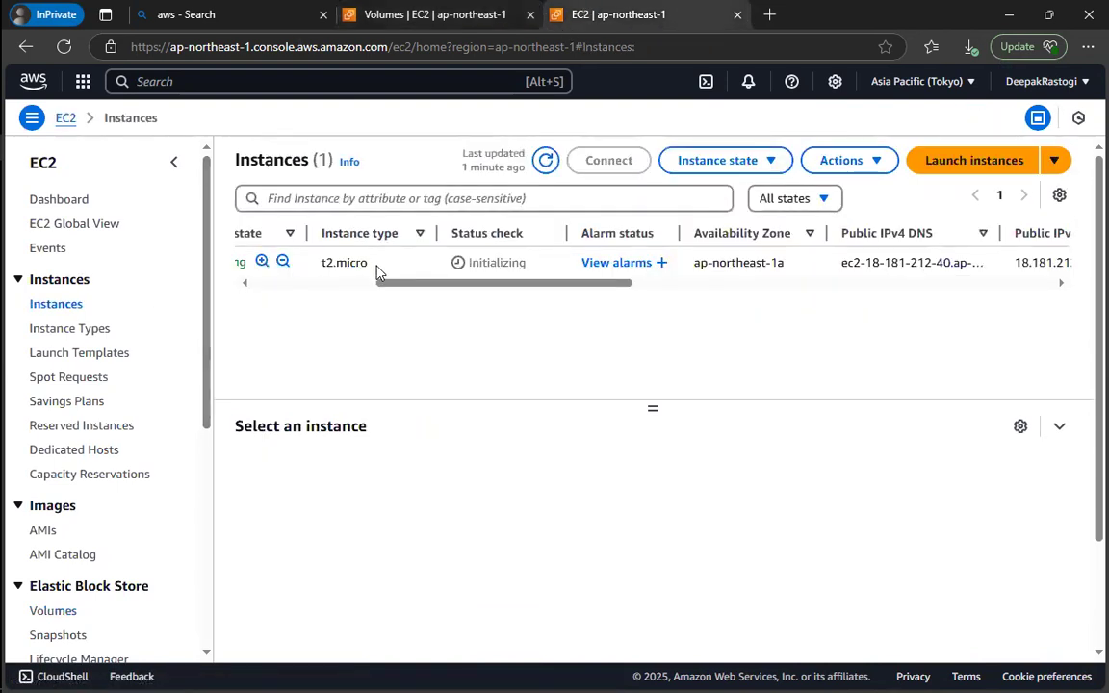
click(420, 267)
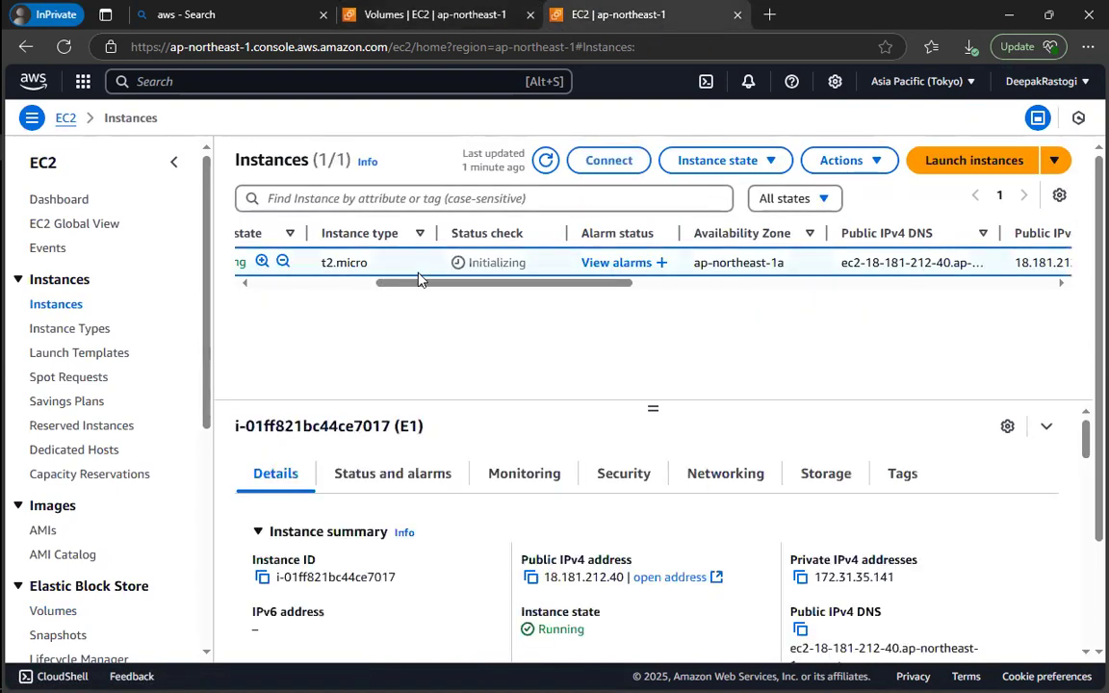
click(530, 577)
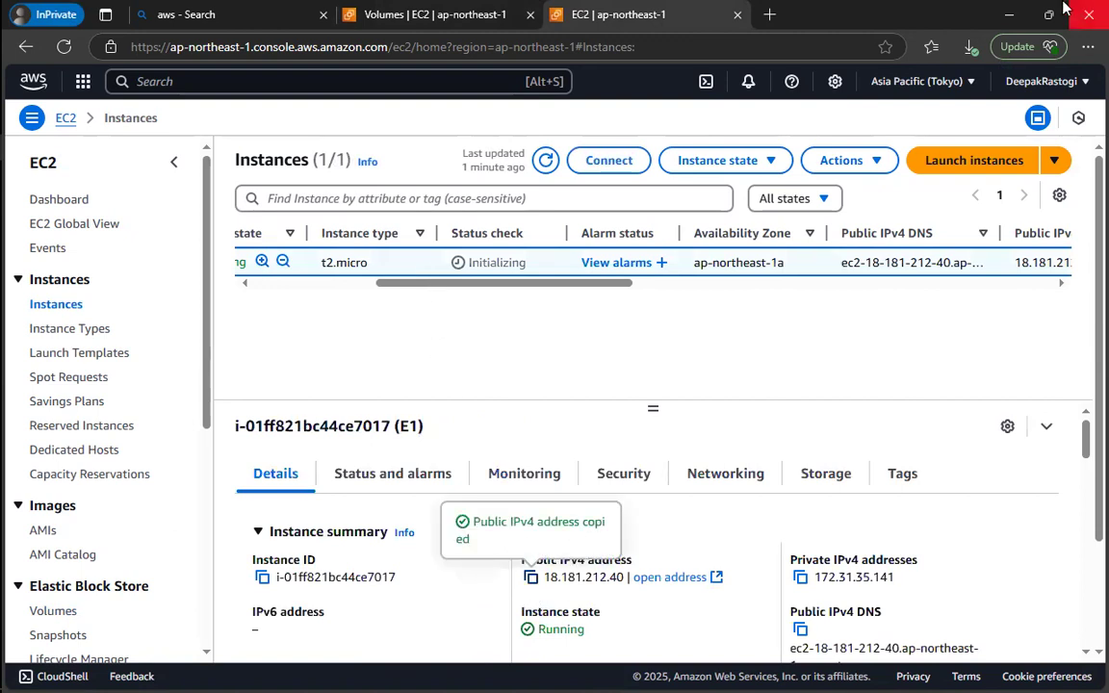
click(1012, 13)
click(27, 176)
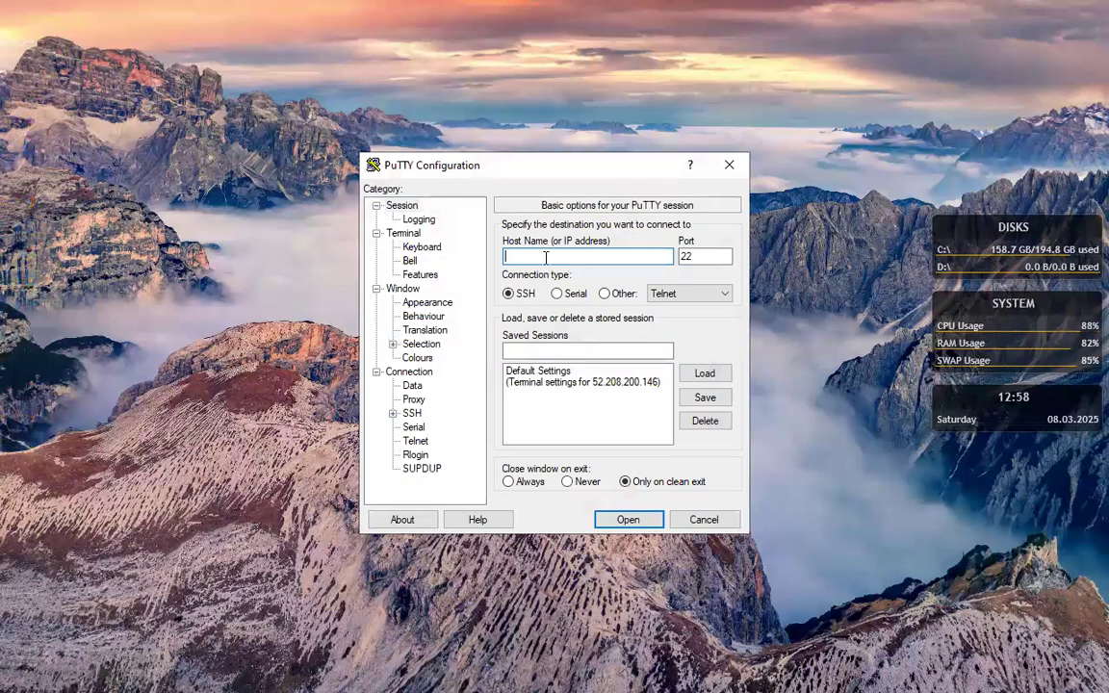
Paste 18.181.212.40 as the Host Name and set the terminal font size to 18
right_click(544, 256)
click(606, 329)
click(424, 303)
click(703, 329)
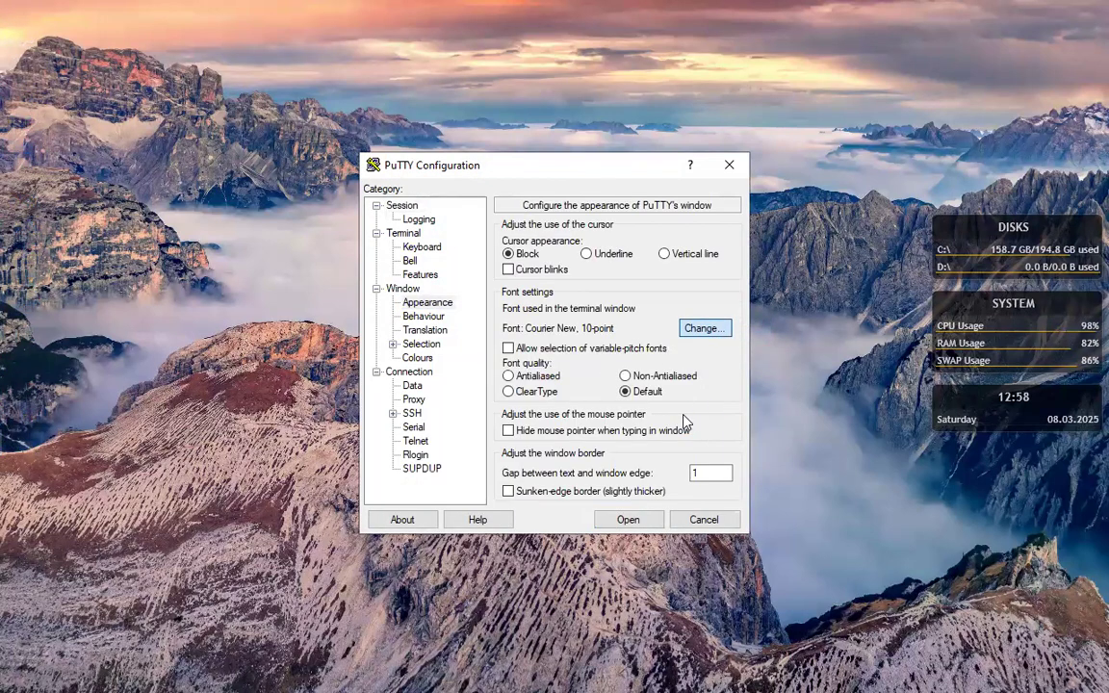
click(707, 412)
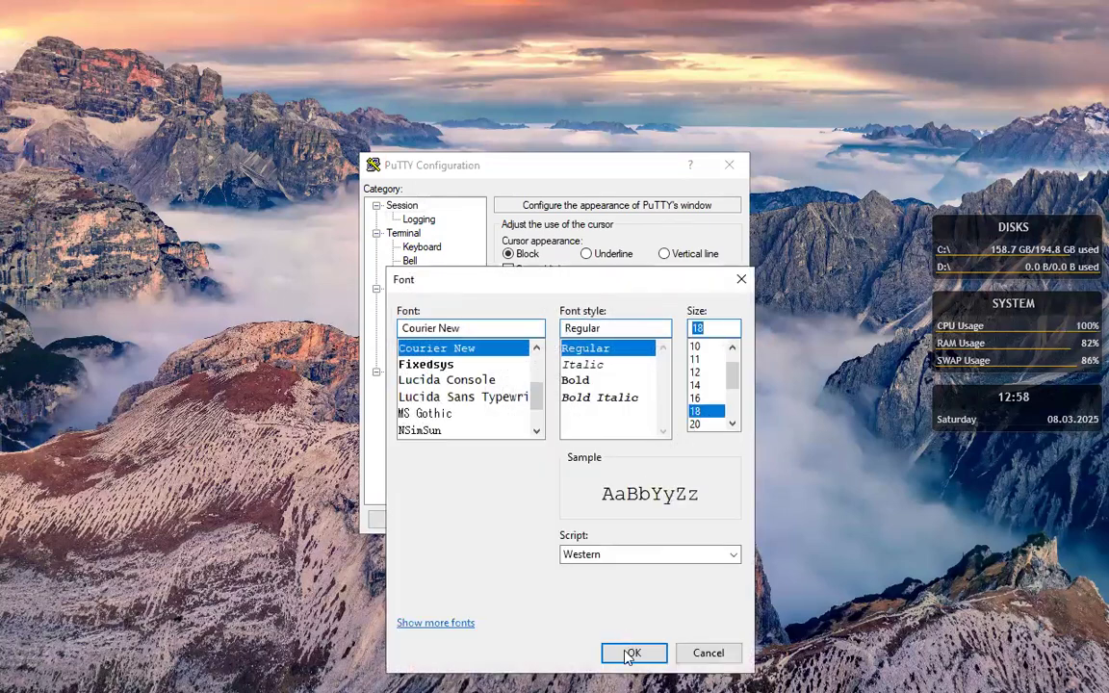
key(Return)
Load the jk1.ppk key under SSH Auth Credentials, connect, and accept the host key
scroll(398, 416, down, 1)
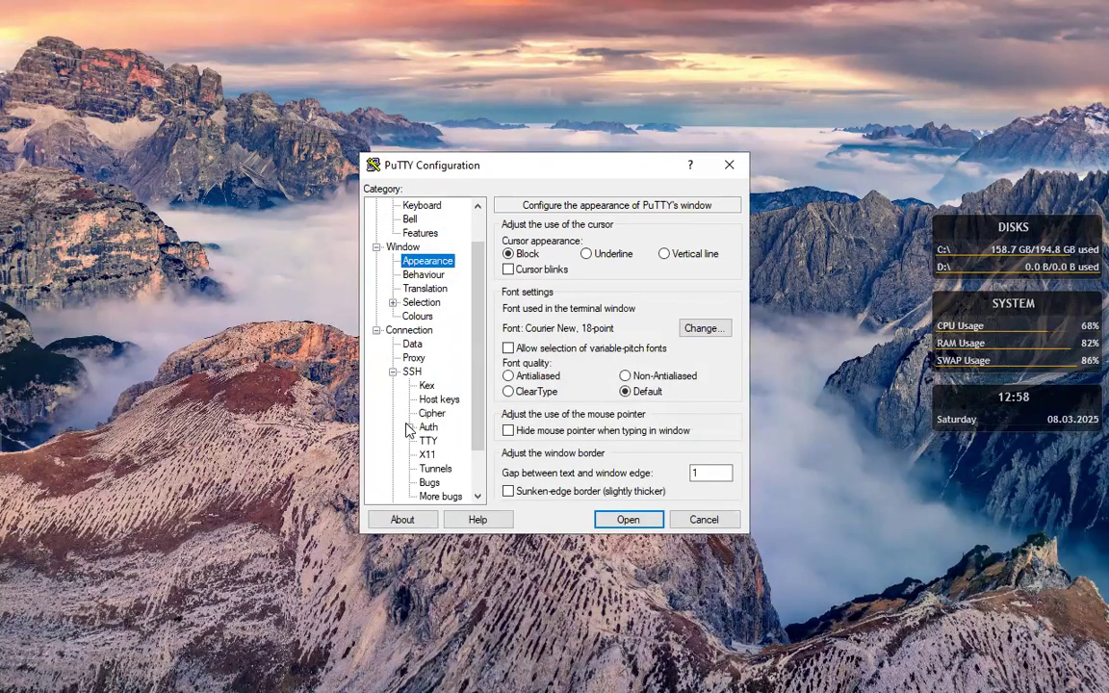
click(410, 426)
click(451, 440)
click(709, 258)
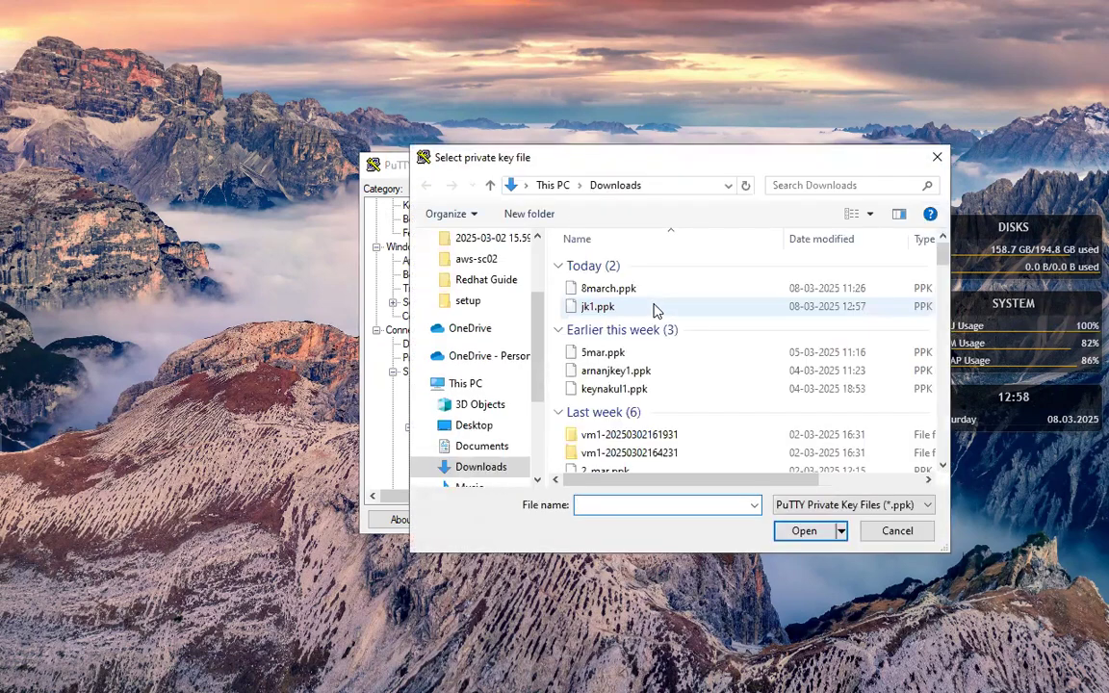
click(654, 308)
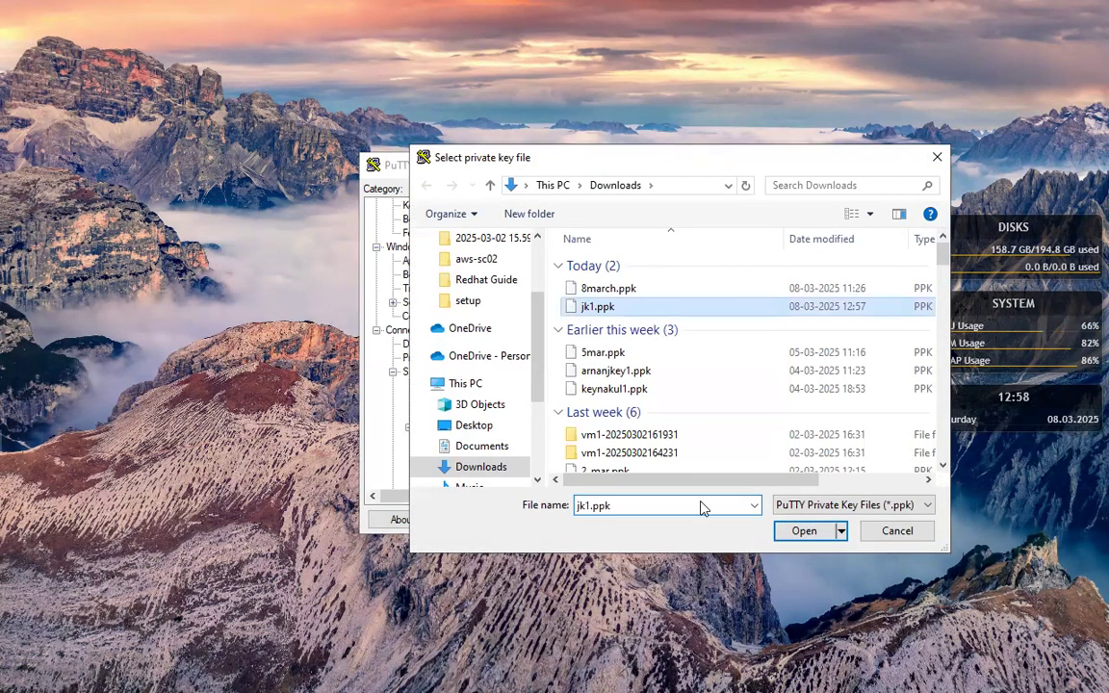
key(Return)
click(629, 517)
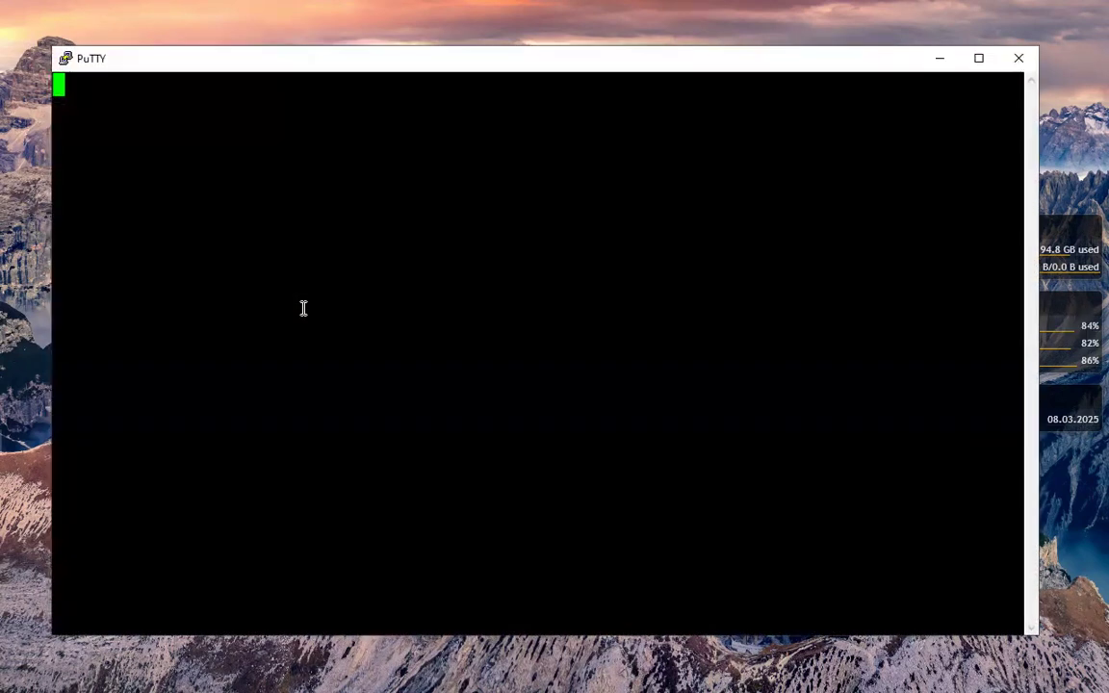
click(368, 458)
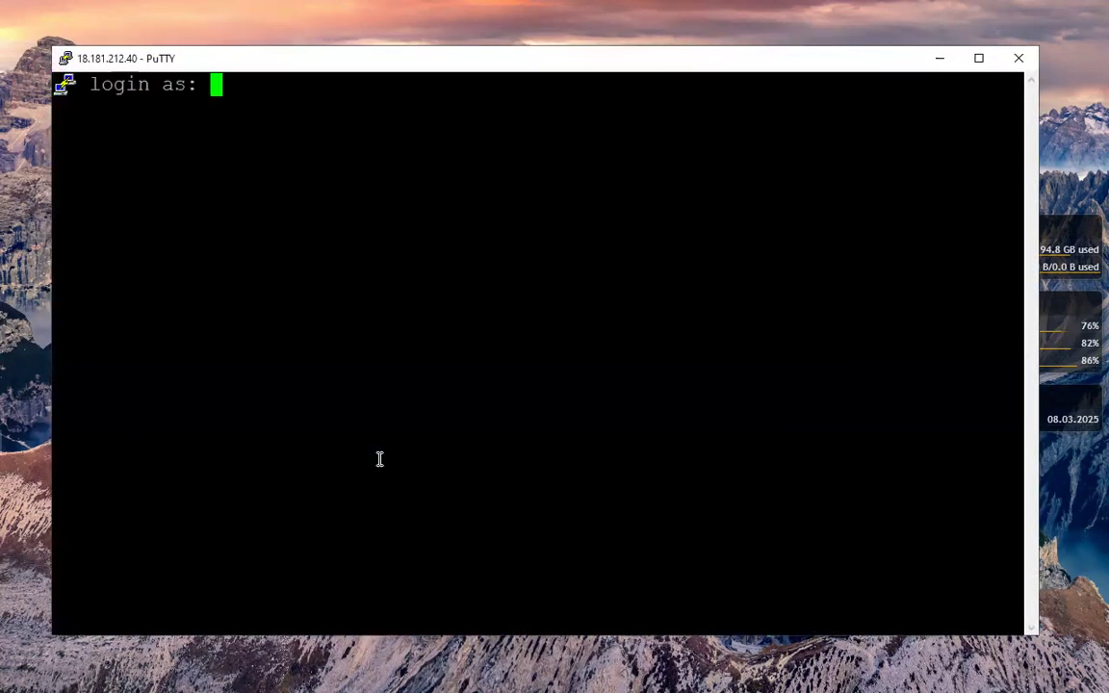
Log in as ubuntu in a duplicate session after the ec2-user login fails
text(ec2)
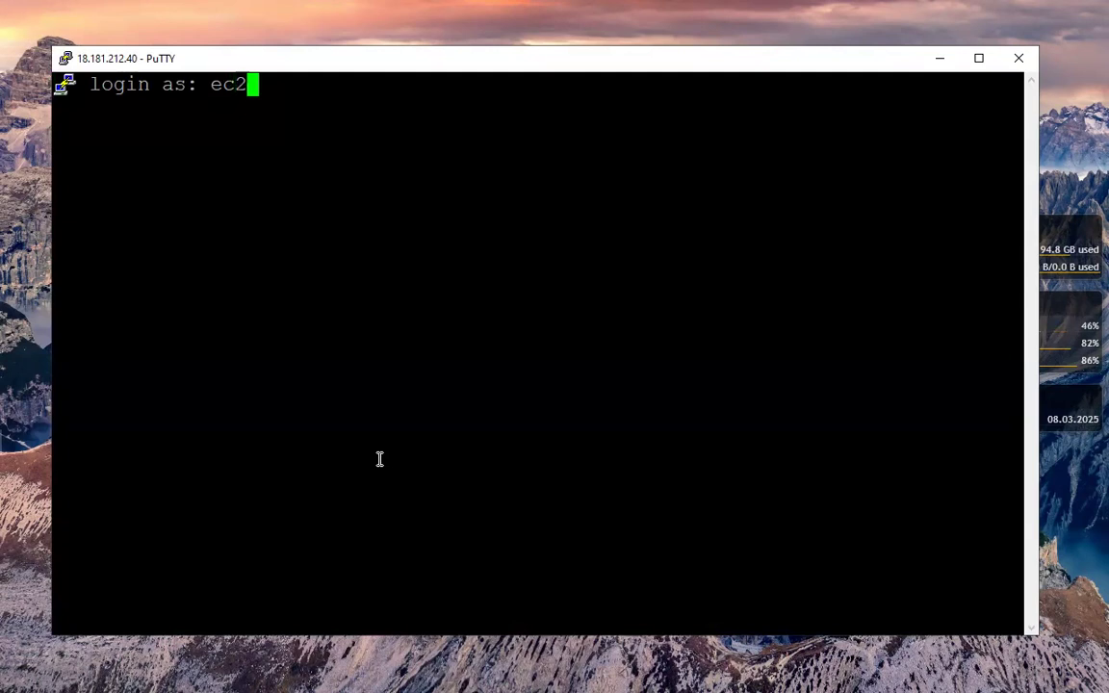
text(-user)
key(Return)
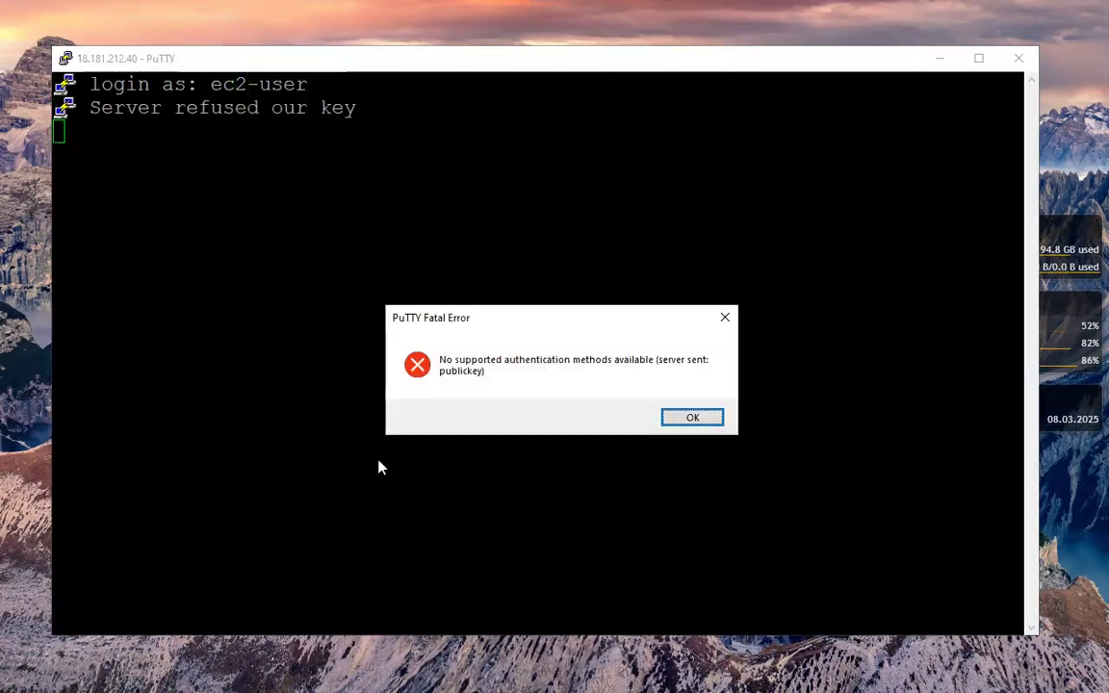
click(725, 319)
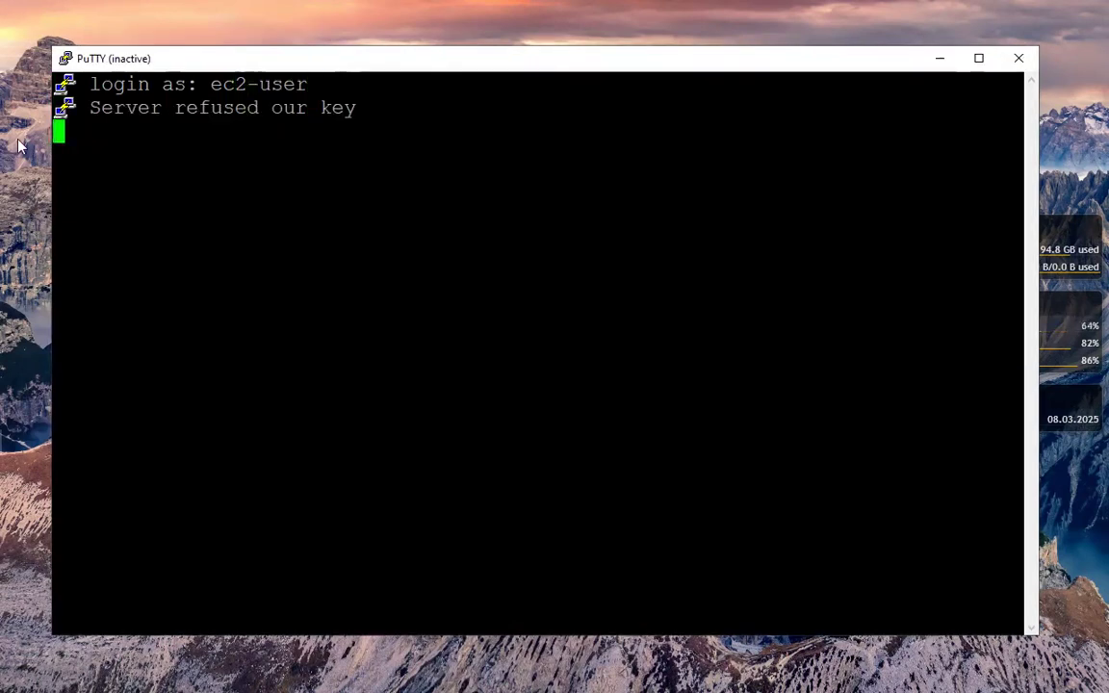
right_click(124, 54)
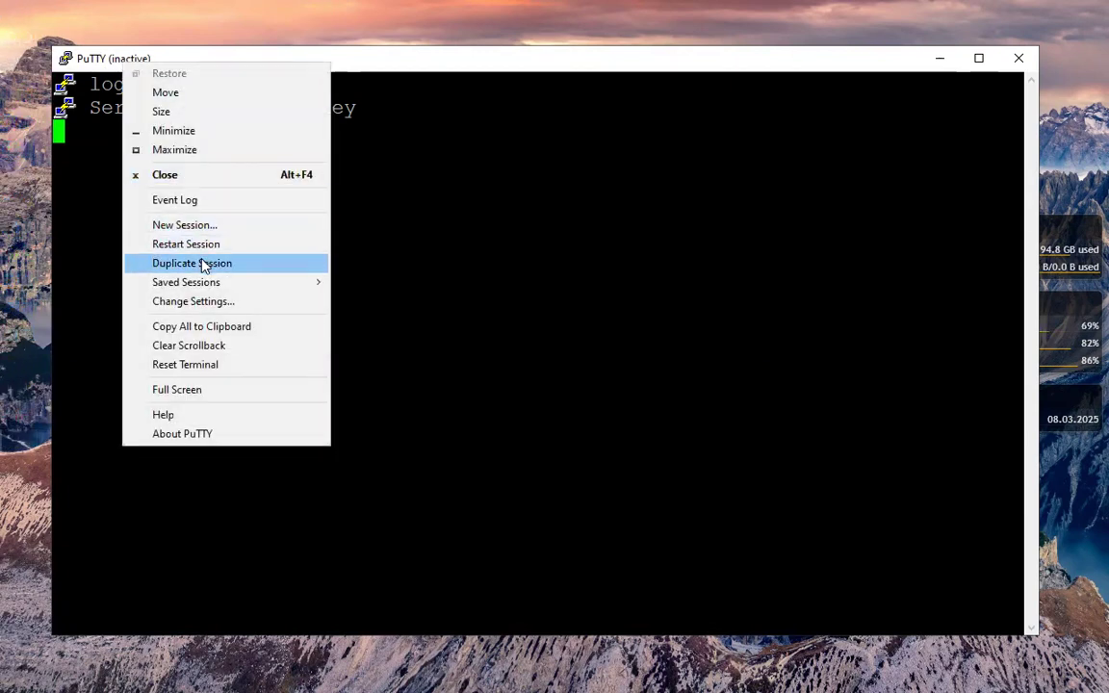
click(205, 263)
text(ub)
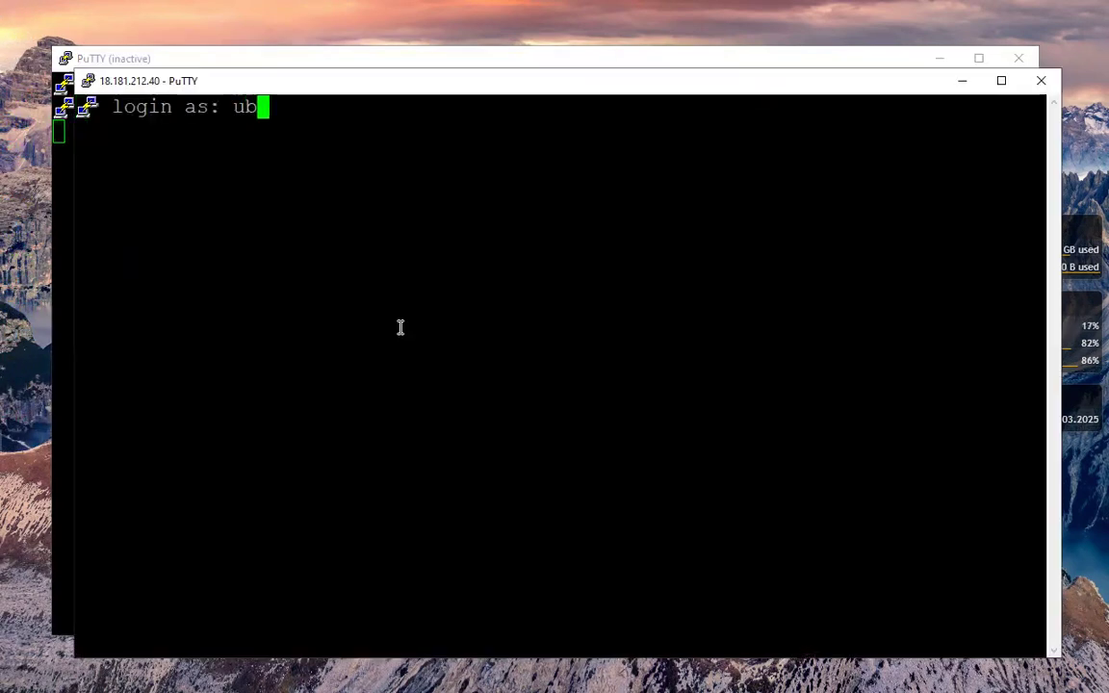
text(unut)
key(BackSpace)
key(BackSpace)
text(tu)
key(Return)
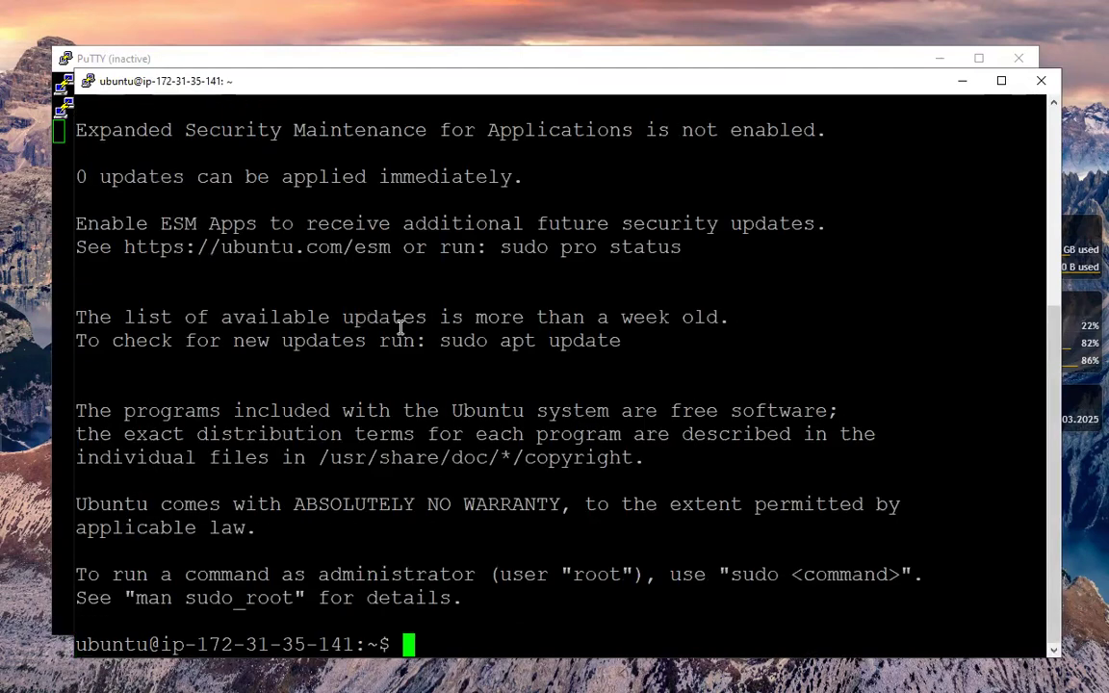
Become root with sudo su, list block devices with lsblk, and create folder fol1
text(su8do su)
key(BackSpace)
key(BackSpace)
key(BackSpace)
key(BackSpace)
key(BackSpace)
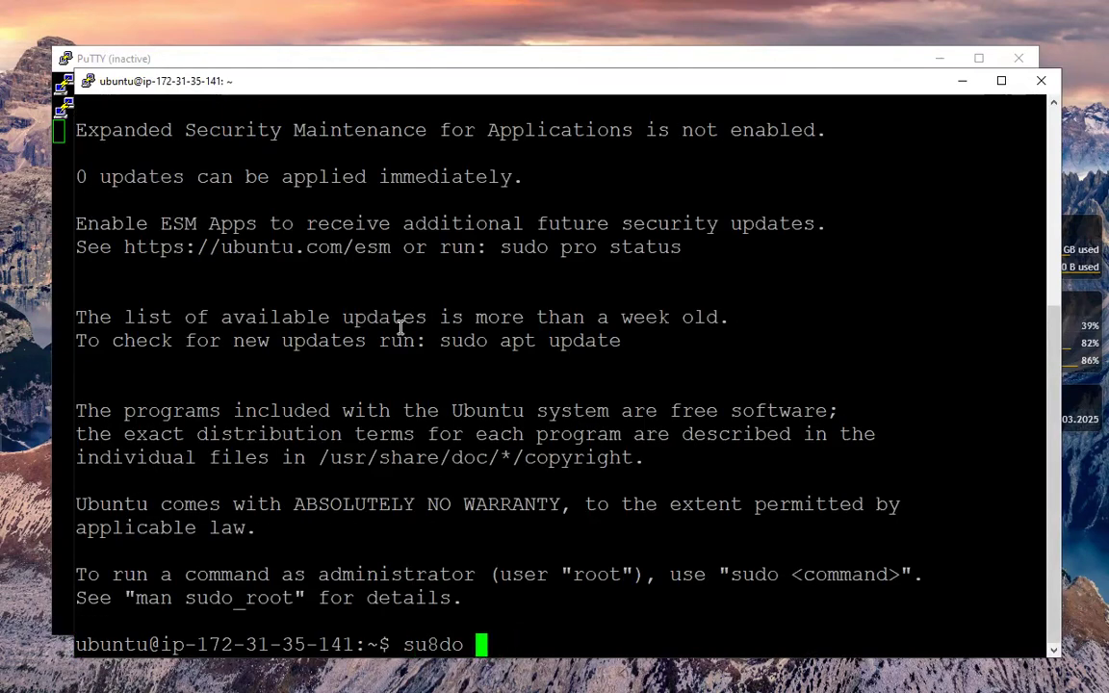
key(BackSpace)
text(do su)
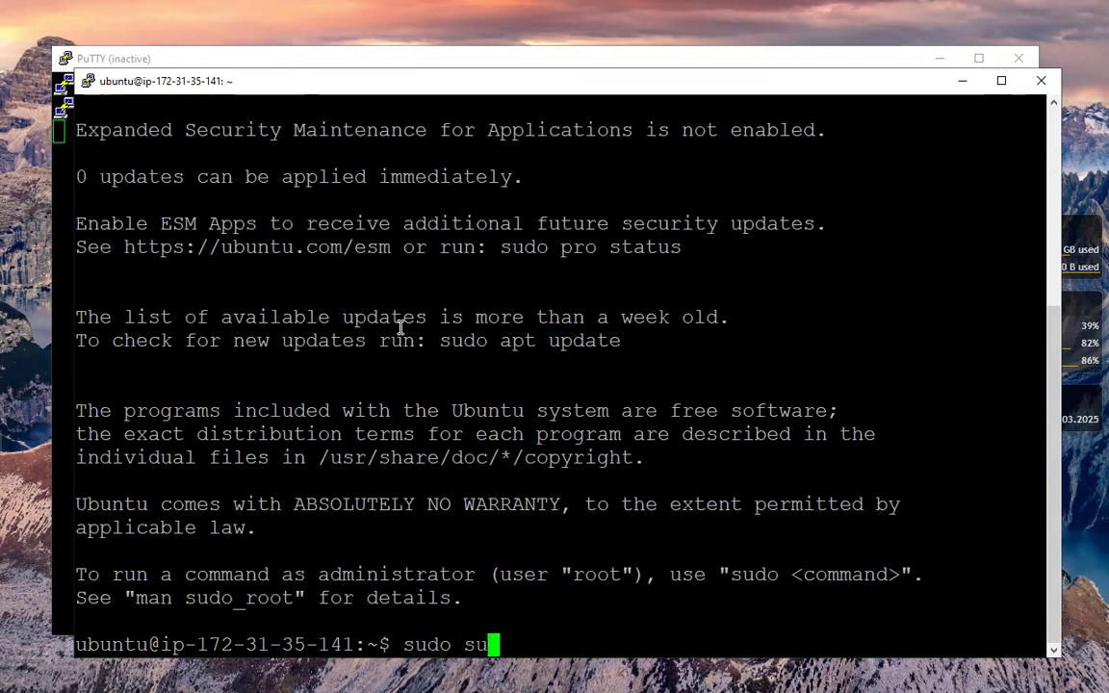
key(Return)
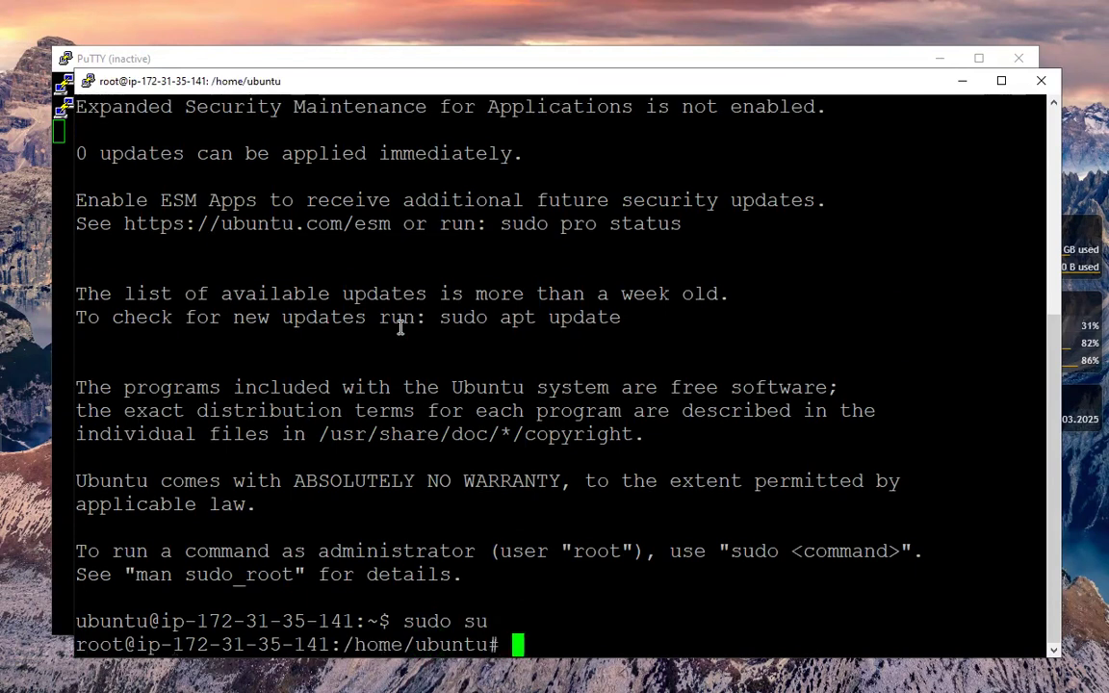
text(lsblk)
key(Return)
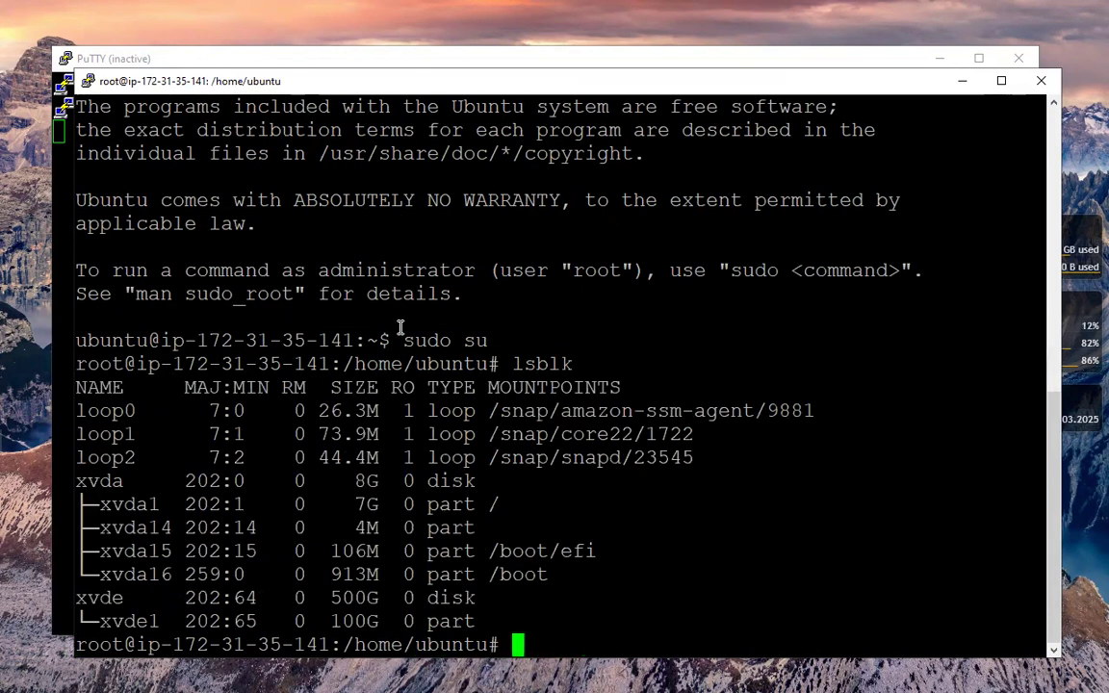
text(mkdir )
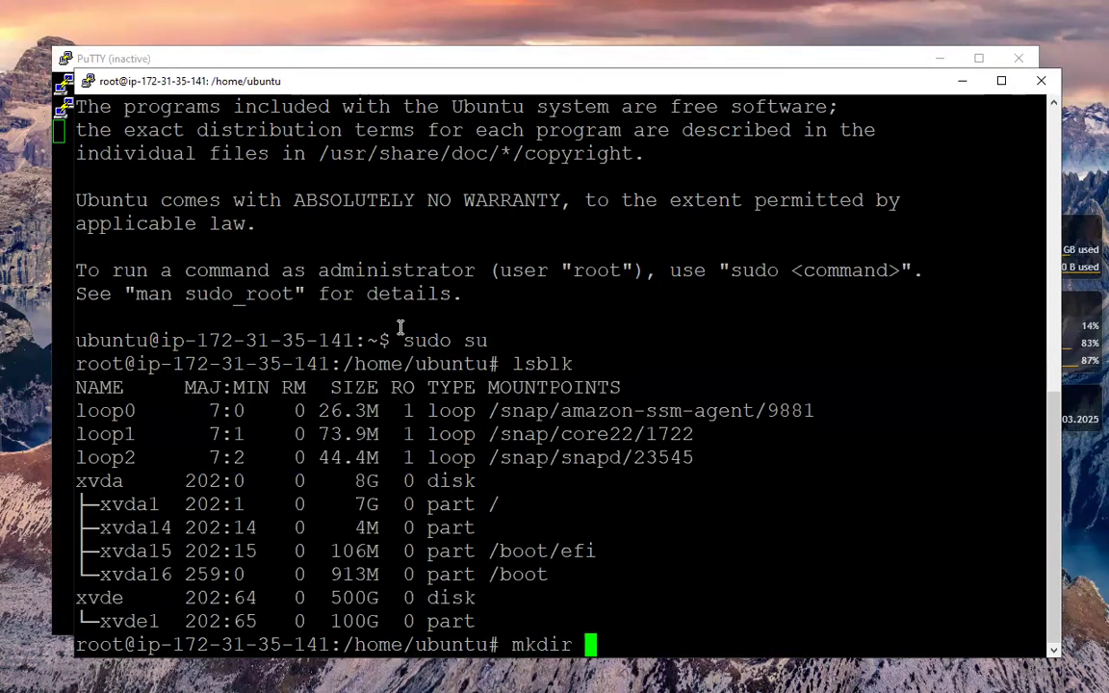
text(fol1)
key(Return)
Mount /dev/xvde1 on fol1, list its files, and print file f1 with cat
text(mount /dev/)
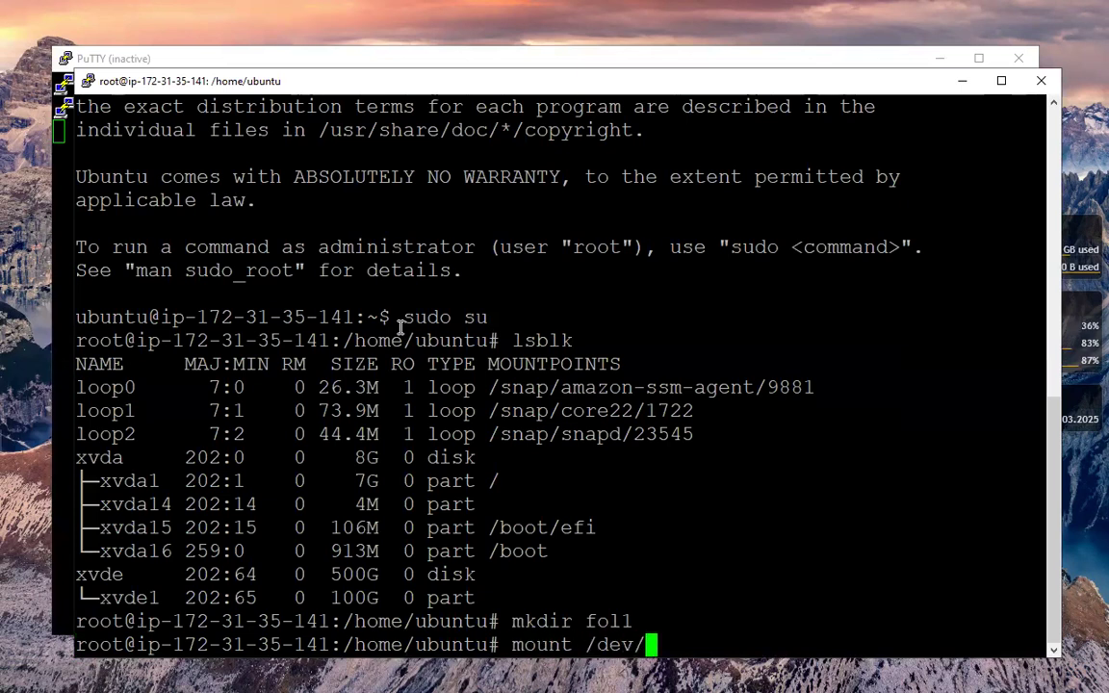
text(xv)
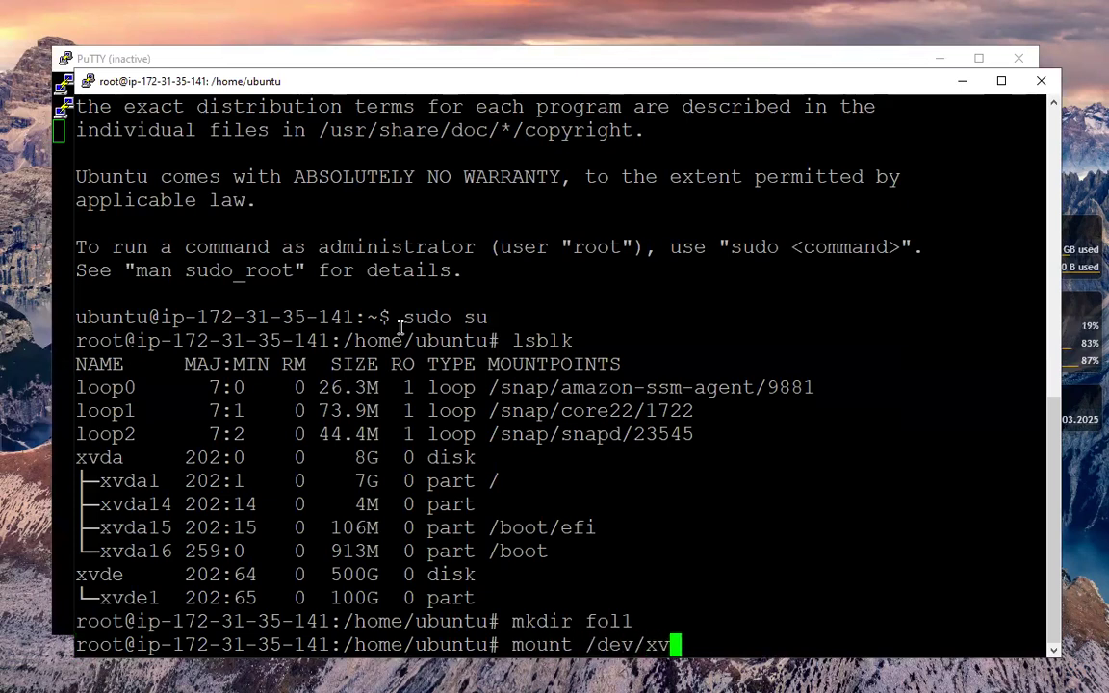
text(de1 )
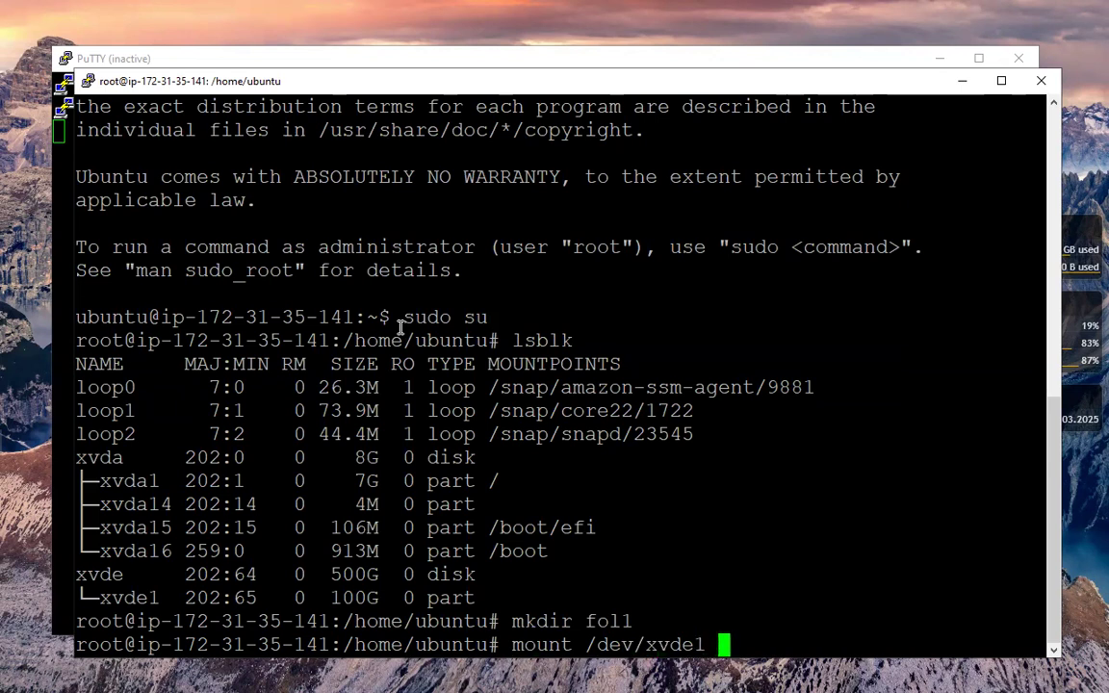
text(fol1)
key(Return)
text(cd fol1)
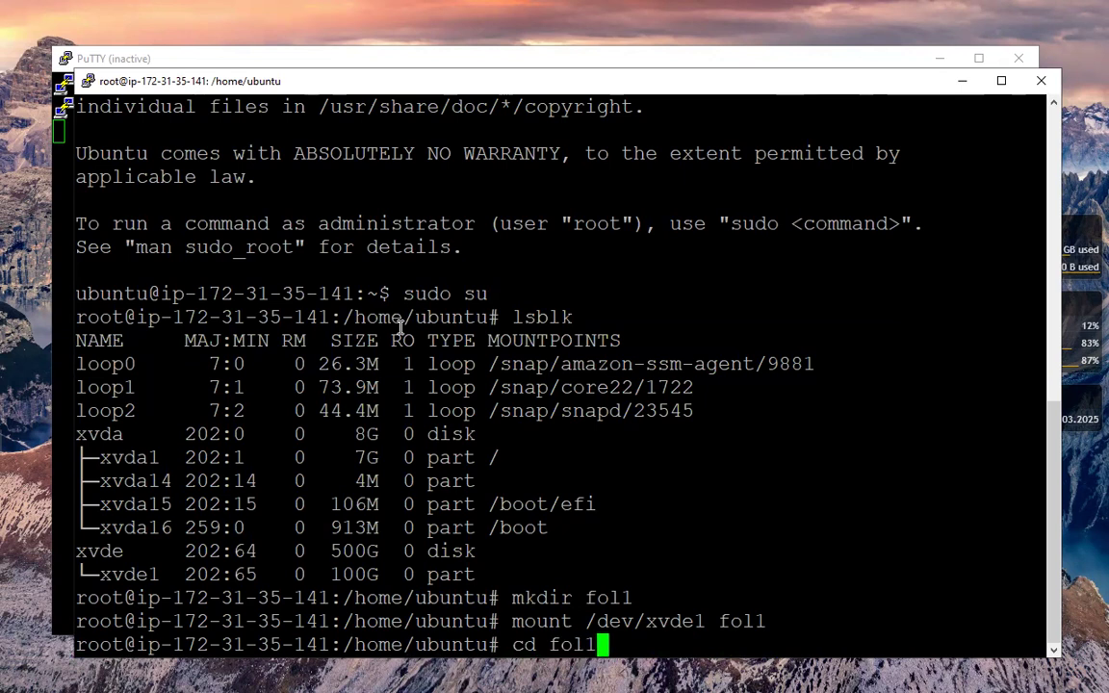
key(Return)
text(ls)
key(Return)
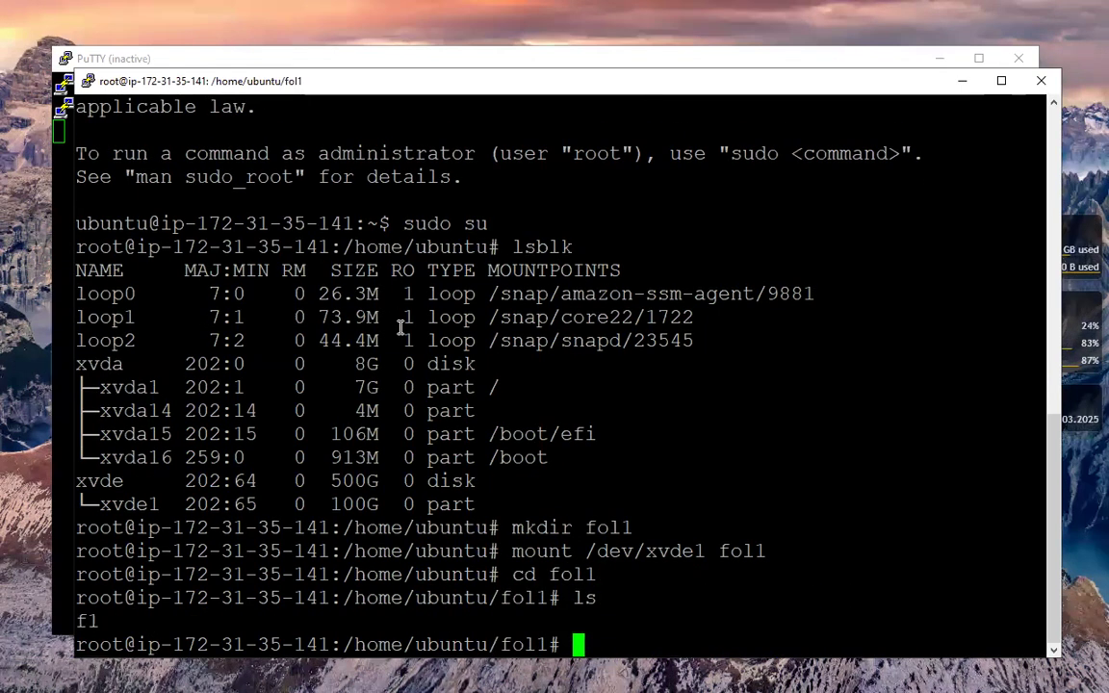
text(cat f1)
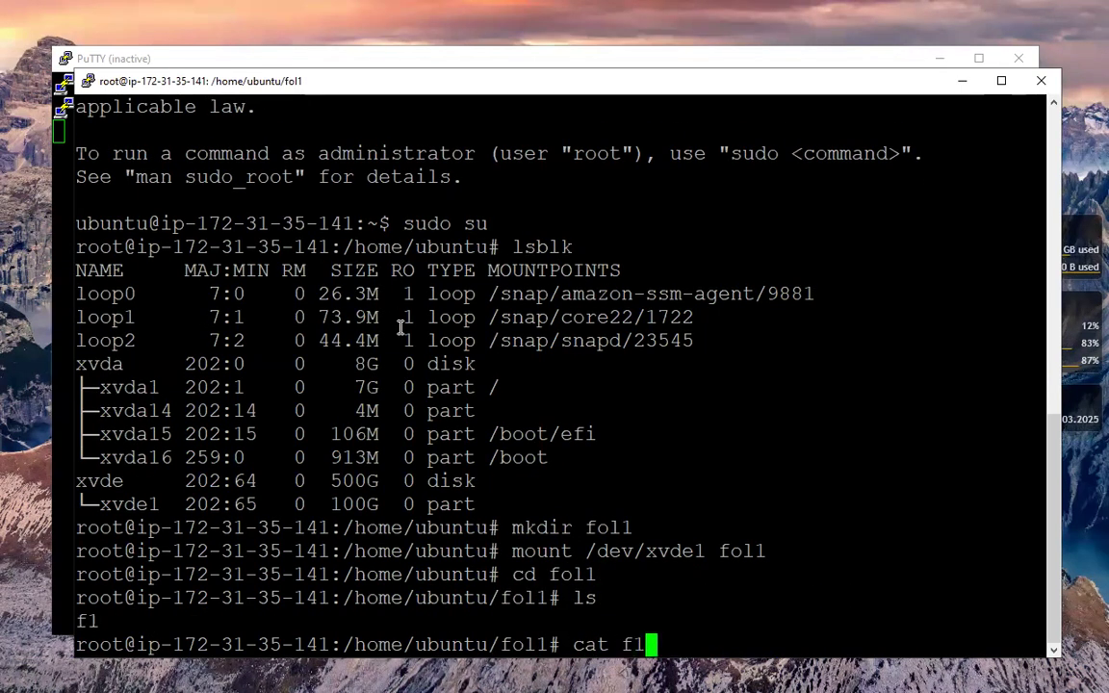
key(Return)
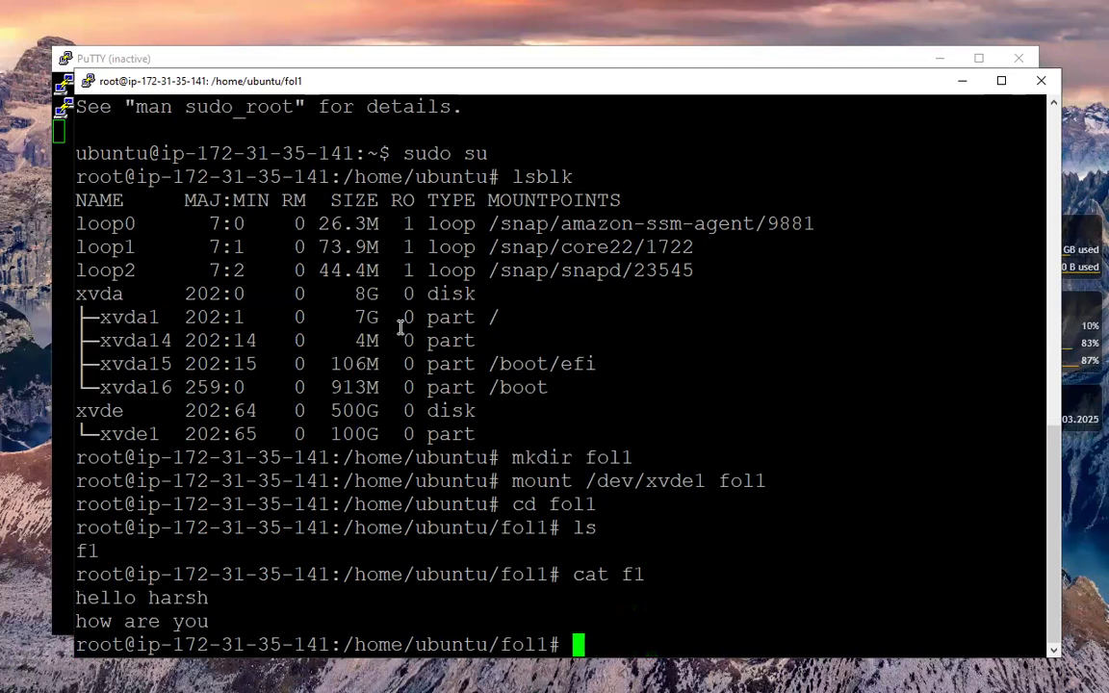